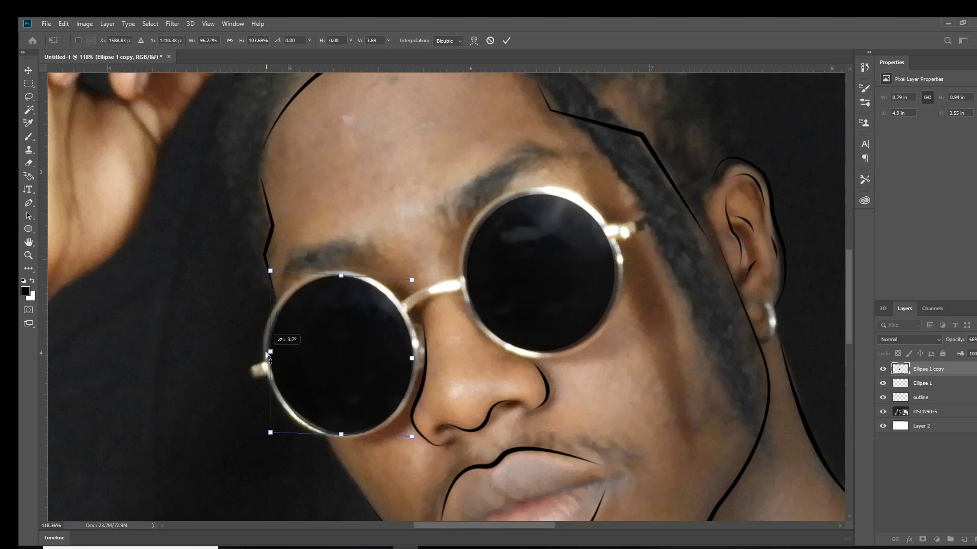
# Step: Commit the left lens, then rotate and reshape the right grey lens to match the photo
pyautogui.click(923, 383)
pyautogui.hotkey('ctrl', 't')
pyautogui.moveTo(458, 190); pyautogui.dragTo(466, 184)
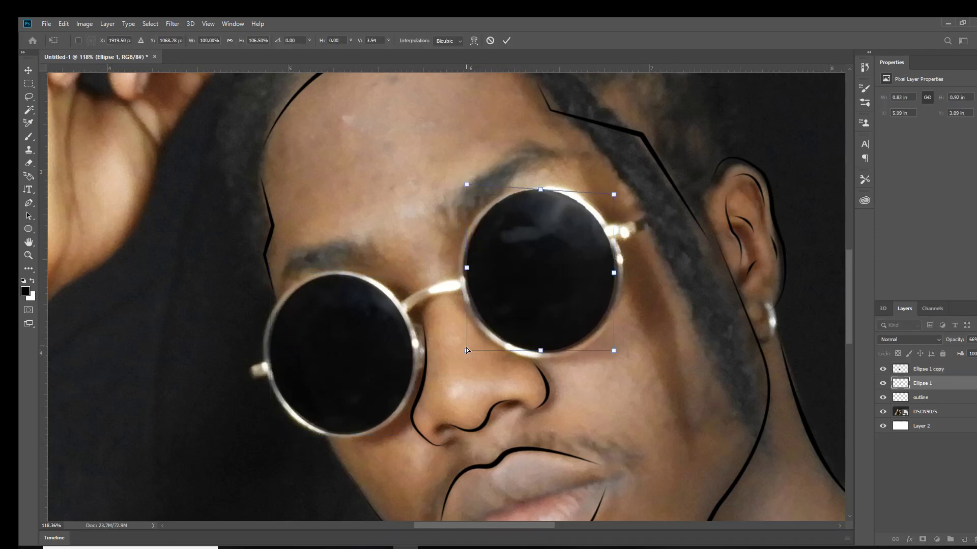
pyautogui.moveTo(608, 199); pyautogui.dragTo(611, 194)
pyautogui.moveTo(615, 352); pyautogui.dragTo(618, 346)
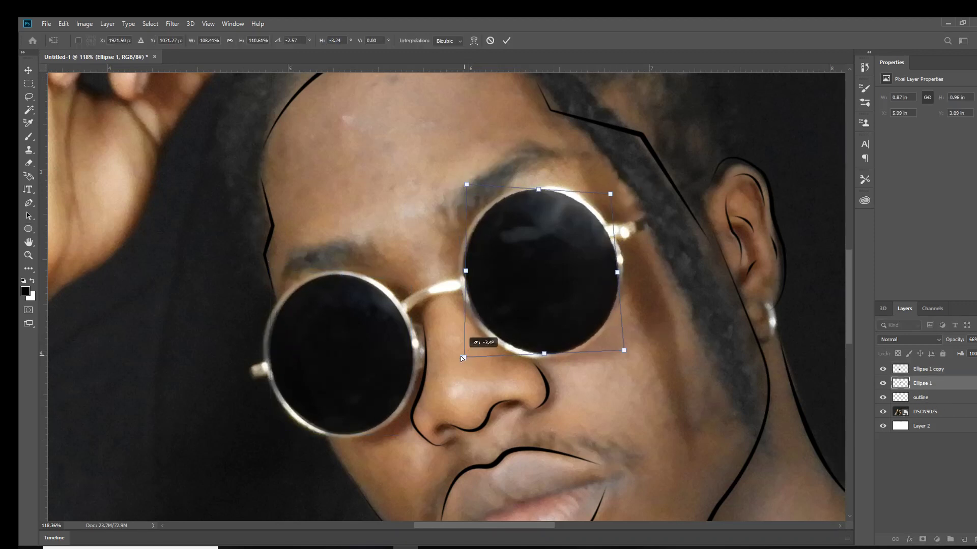
pyautogui.press('Return')
# Step: Hide the reference photo and grey glasses, add an accesories layer, and start the earring outline
pyautogui.click(883, 412)
pyautogui.hotkey('ctrl', '0')
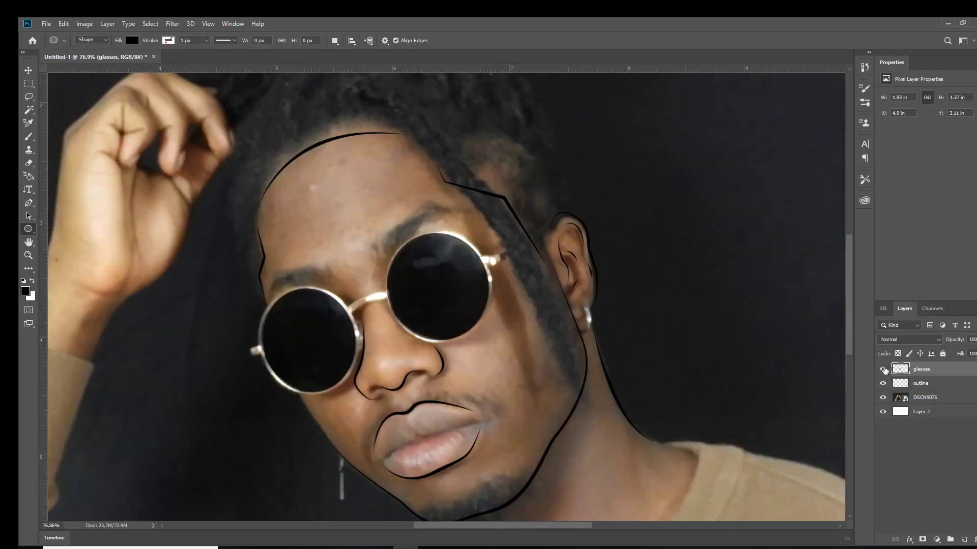
pyautogui.click(884, 369)
pyautogui.press('p')
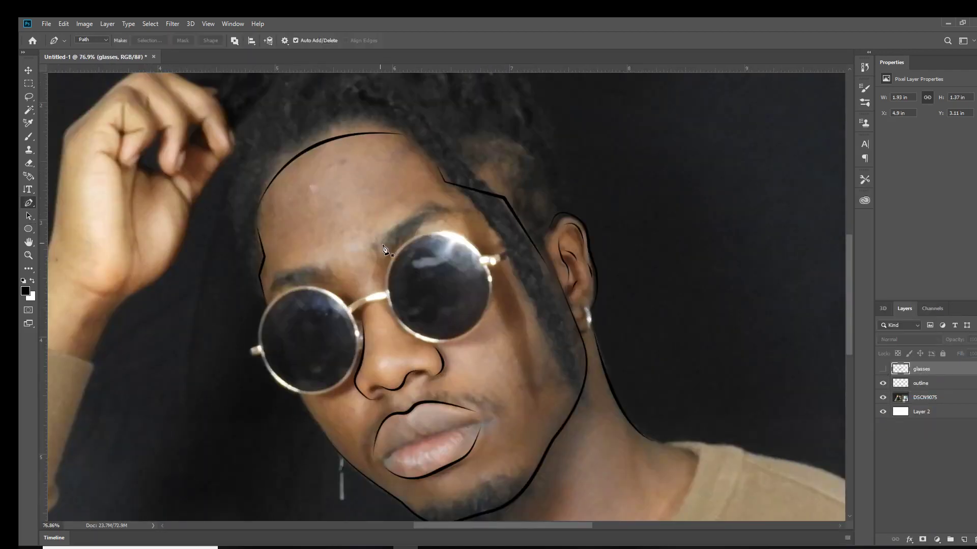
pyautogui.scroll(-1, 507, 395)
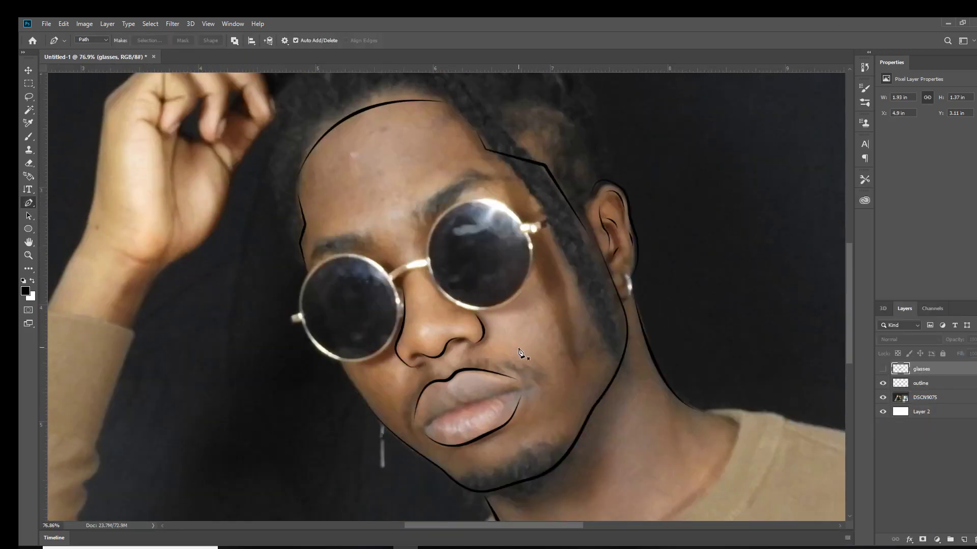
pyautogui.hotkey('ctrl', 'shift', 'alt', 'n')
pyautogui.scroll(5, 635, 262)
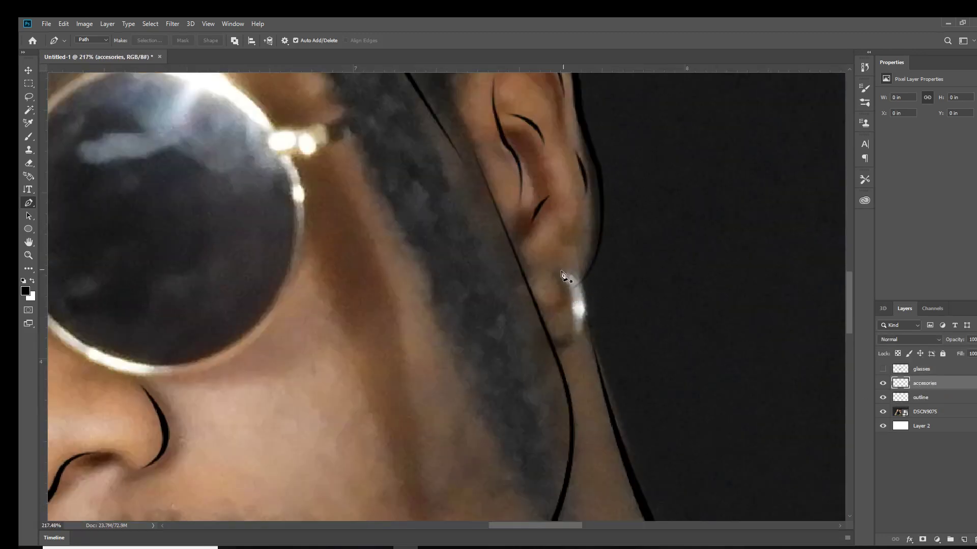
pyautogui.click(560, 310)
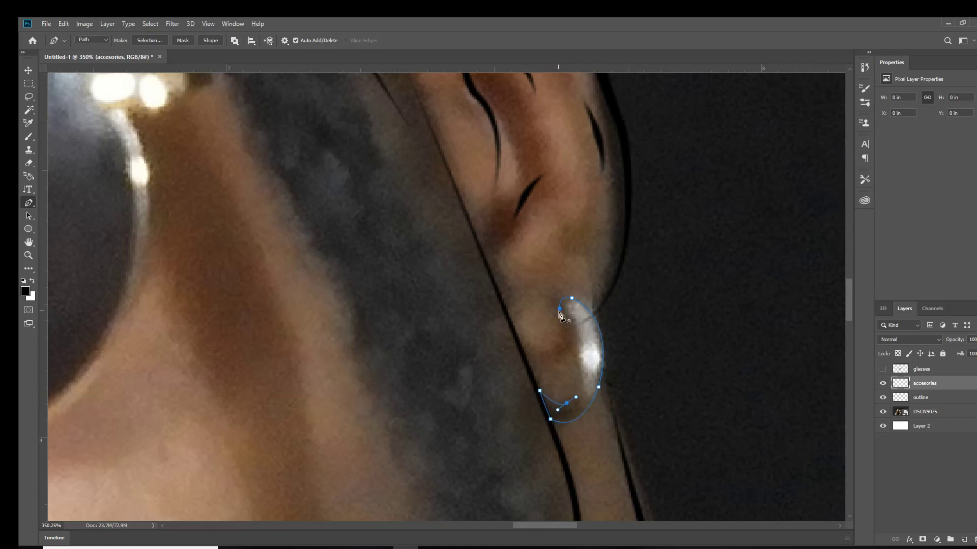
# Step: Fill the traced hoop earring path with black and begin outlining the dangling earring
pyautogui.rightClick(597, 280)
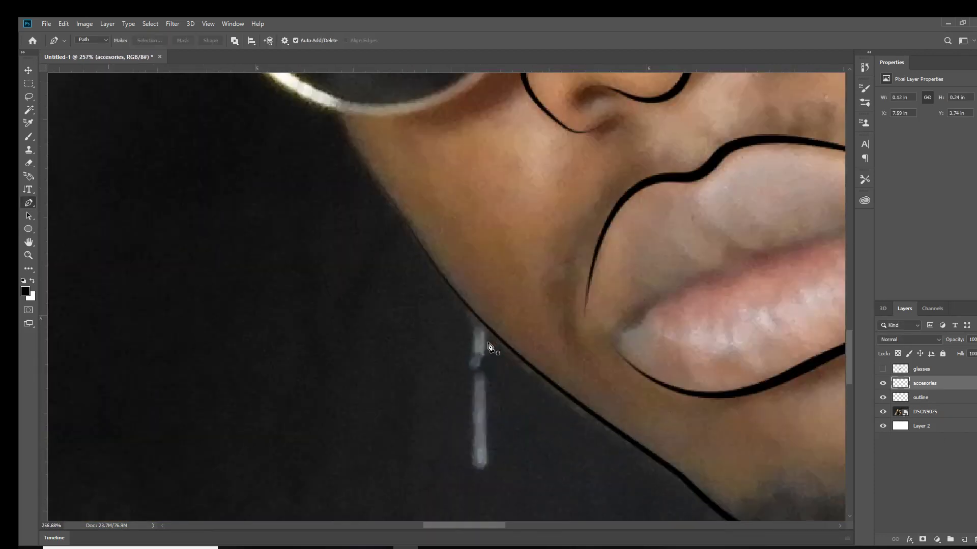
pyautogui.click(473, 327)
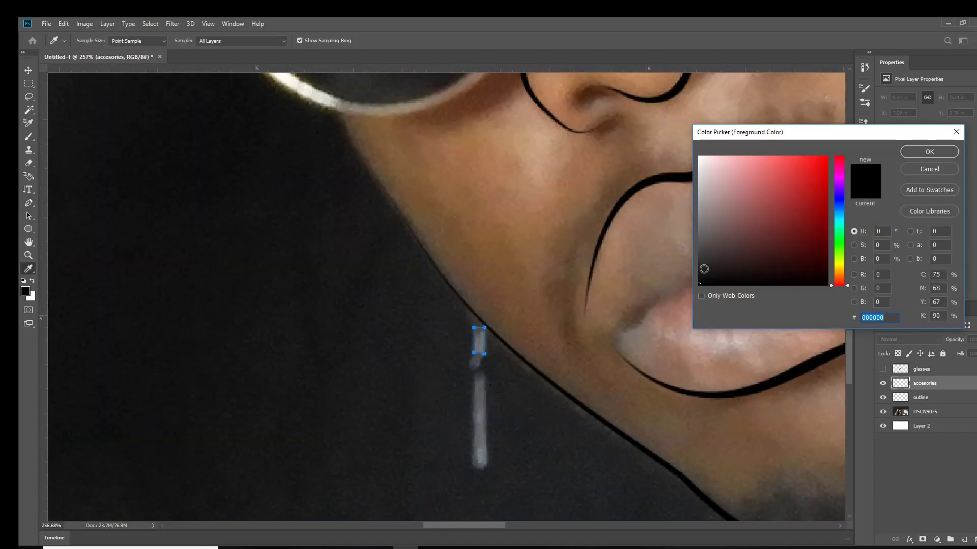
# Step: Fill the earring's traced top piece with a dark colour, undoing a misplaced point
pyautogui.rightClick(479, 279)
pyautogui.click(496, 333)
pyautogui.scroll(4, 482, 363)
pyautogui.click(463, 340)
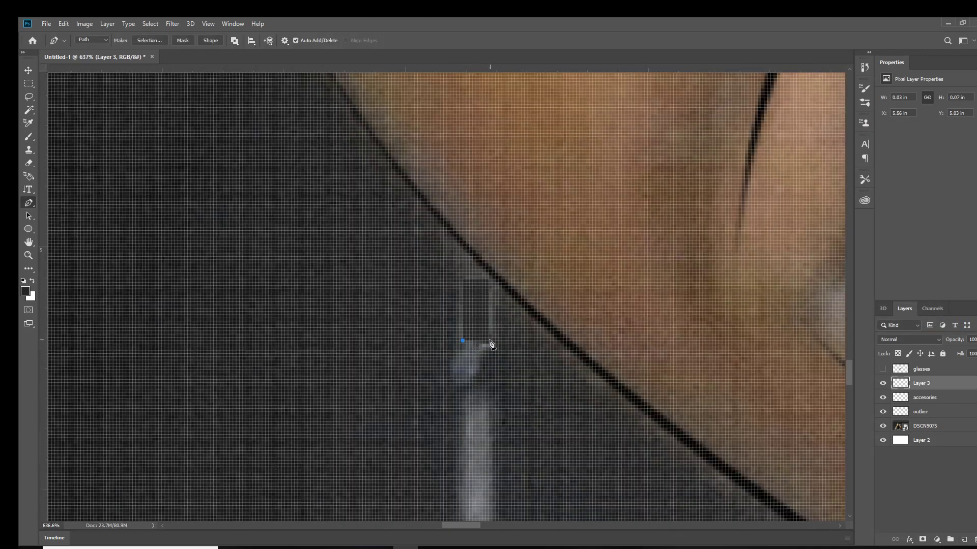
pyautogui.scroll(-3, 480, 373)
pyautogui.hotkey('ctrl', 'z')
pyautogui.hotkey('ctrl', 'z')
pyautogui.hotkey('ctrl', 'z')
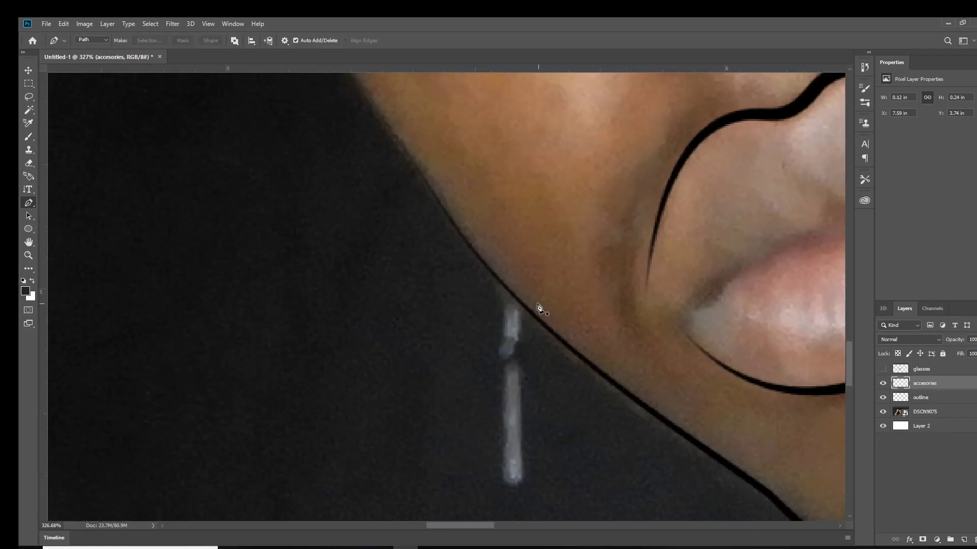
pyautogui.scroll(1, 537, 326)
# Step: Trace the earring's long bar and fill it with grey sampled from the photo
pyautogui.click(537, 320)
pyautogui.scroll(3, 540, 460)
pyautogui.click(529, 430)
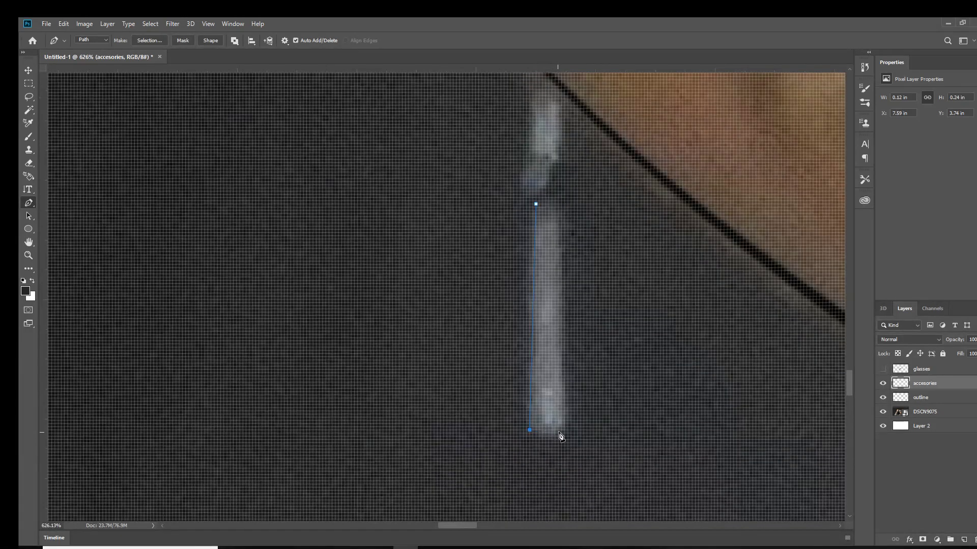
pyautogui.click(559, 202)
pyautogui.scroll(-2, 562, 208)
pyautogui.scroll(1, 575, 252)
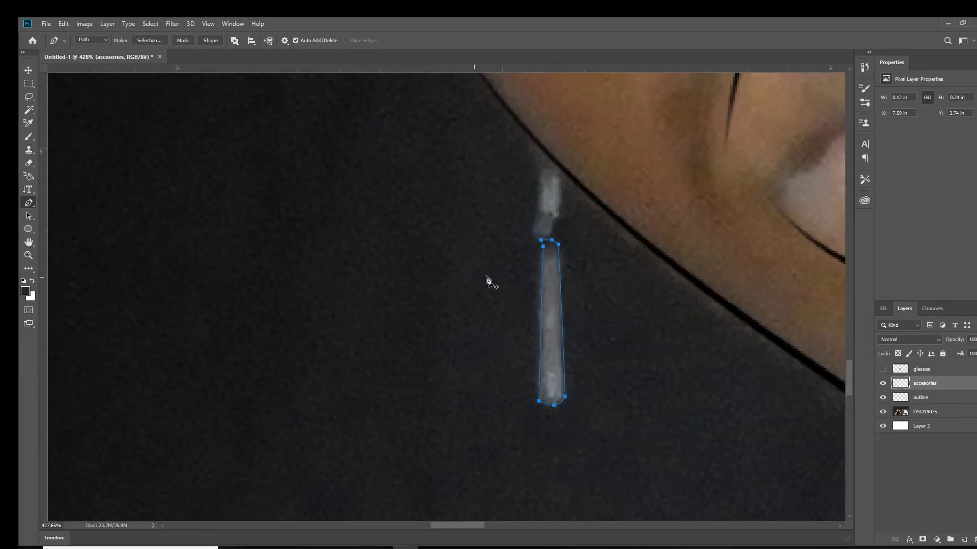
pyautogui.click(25, 292)
pyautogui.click(931, 150)
pyautogui.rightClick(491, 260)
pyautogui.click(544, 311)
pyautogui.press('Return')
# Step: On a new layer, outline the crossbar and fill it with a darker colour
pyautogui.hotkey('ctrl', 'shift', 'alt', 'n')
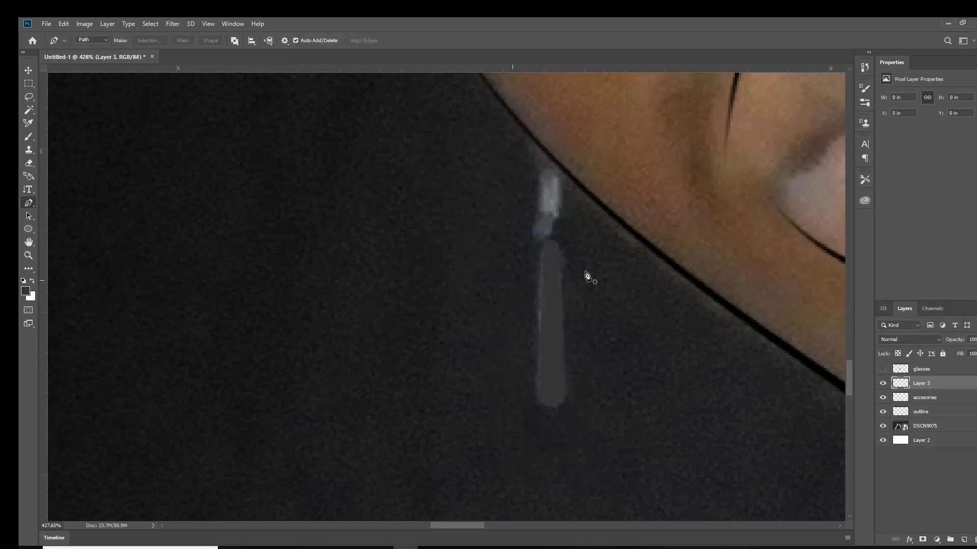
pyautogui.scroll(2, 567, 229)
pyautogui.scroll(-3, 567, 229)
pyautogui.click(561, 237)
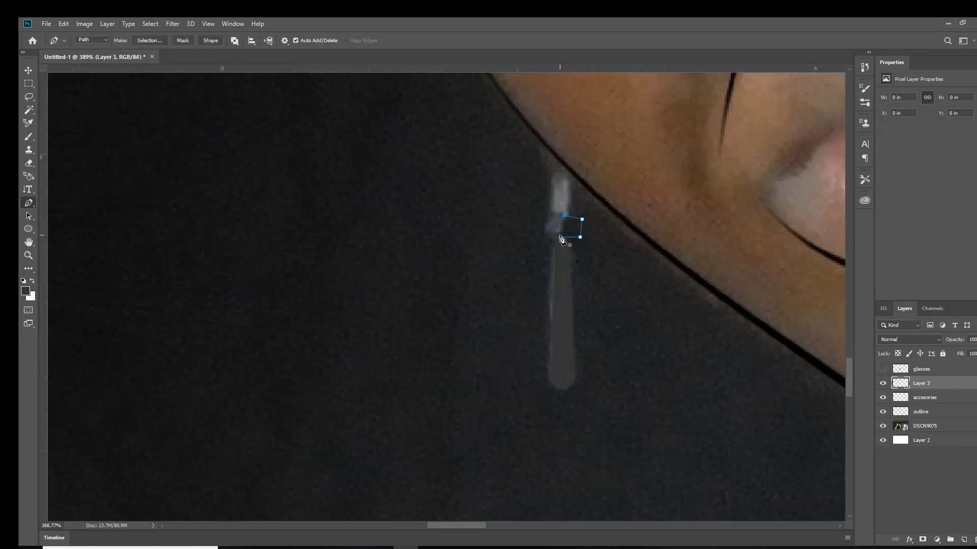
pyautogui.click(25, 293)
pyautogui.press('Return')
pyautogui.rightClick(552, 227)
pyautogui.click(593, 275)
pyautogui.press('Return')
# Step: Trace another edge of the earring and stroke the path in grey
pyautogui.scroll(1, 573, 231)
pyautogui.scroll(1, 573, 231)
pyautogui.click(563, 210)
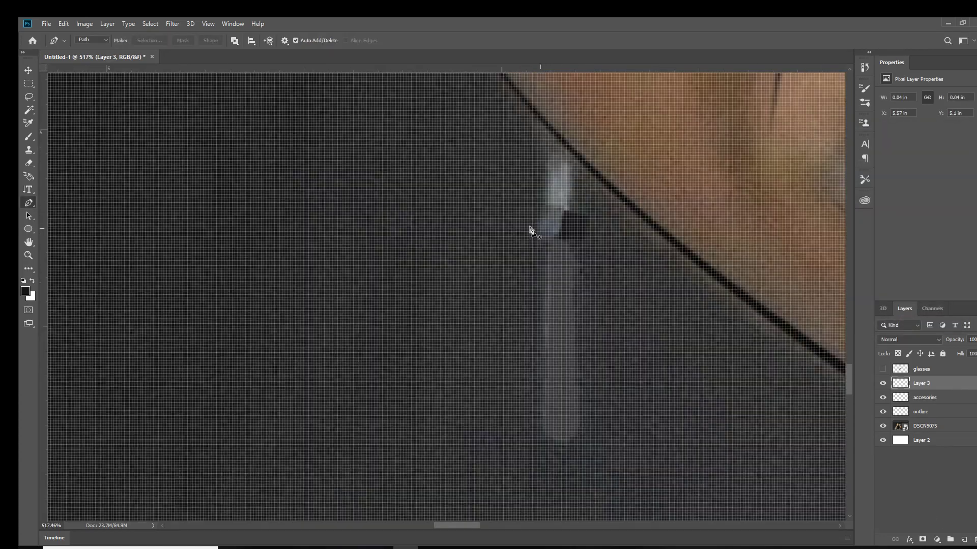
pyautogui.keyDown('ctrl'); pyautogui.click(965, 539); pyautogui.keyUp('ctrl')
pyautogui.scroll(-4, 540, 299)
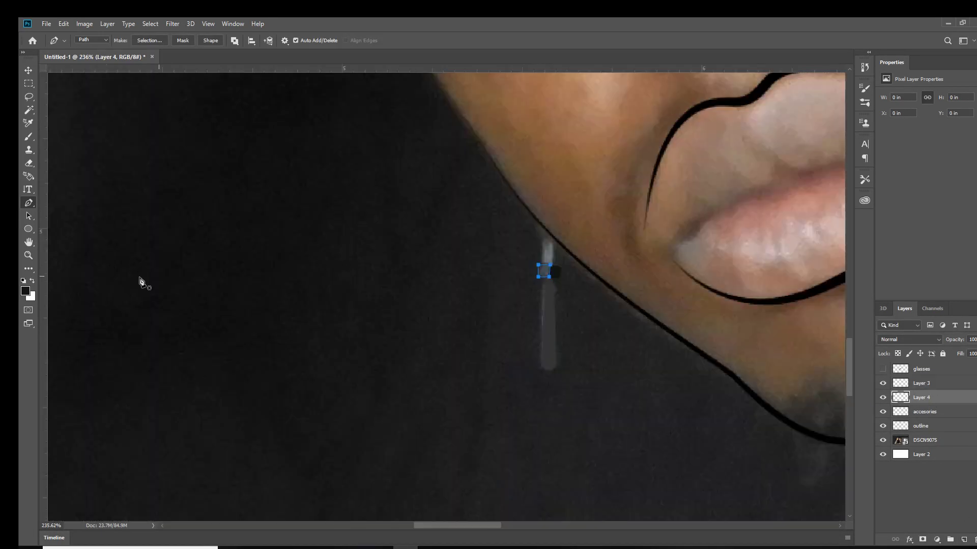
pyautogui.click(25, 292)
pyautogui.press('Return')
pyautogui.rightClick(537, 269)
pyautogui.click(562, 338)
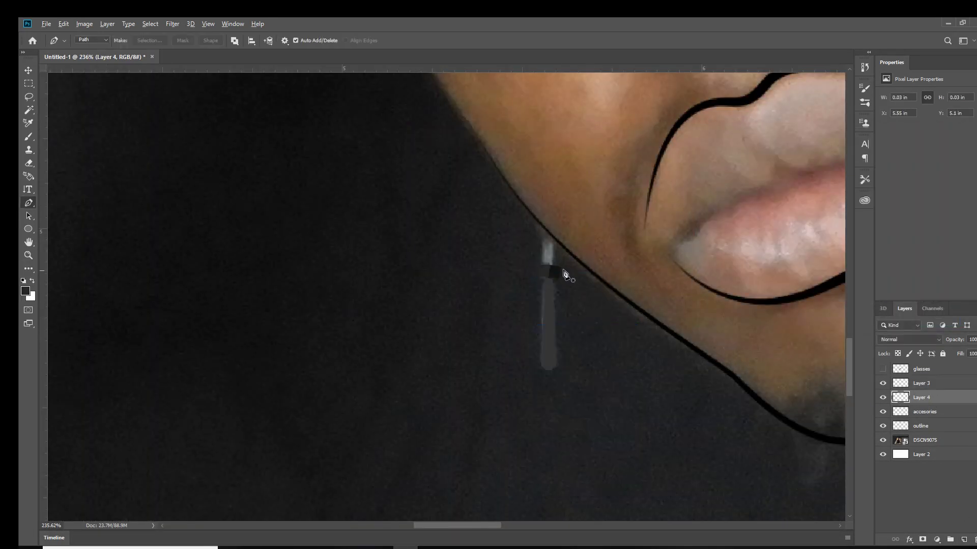
pyautogui.scroll(2, 577, 279)
# Step: On the accesories layer, outline the earring's top cap and fill it dark grey
pyautogui.press('i')
pyautogui.click(952, 417)
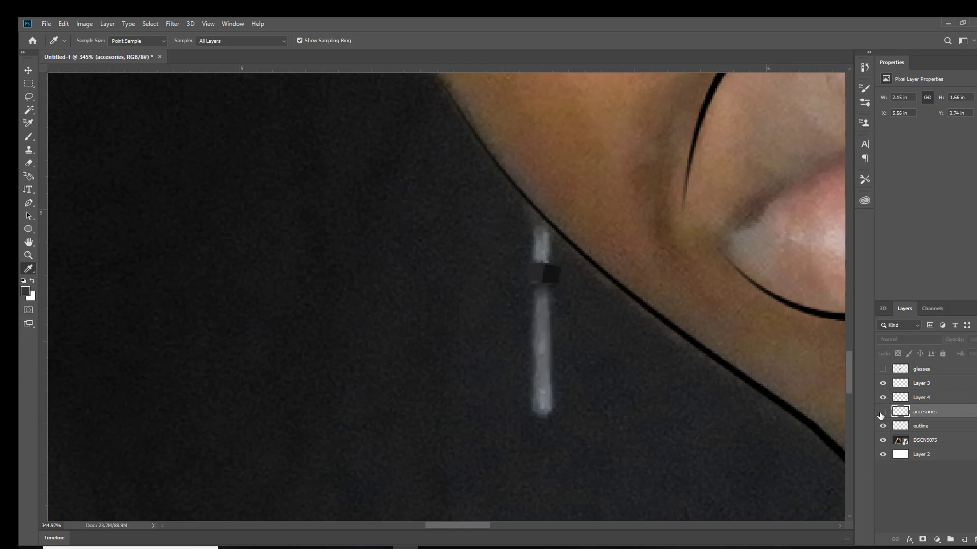
pyautogui.press('p')
pyautogui.scroll(2, 524, 224)
pyautogui.click(517, 221)
pyautogui.click(540, 225)
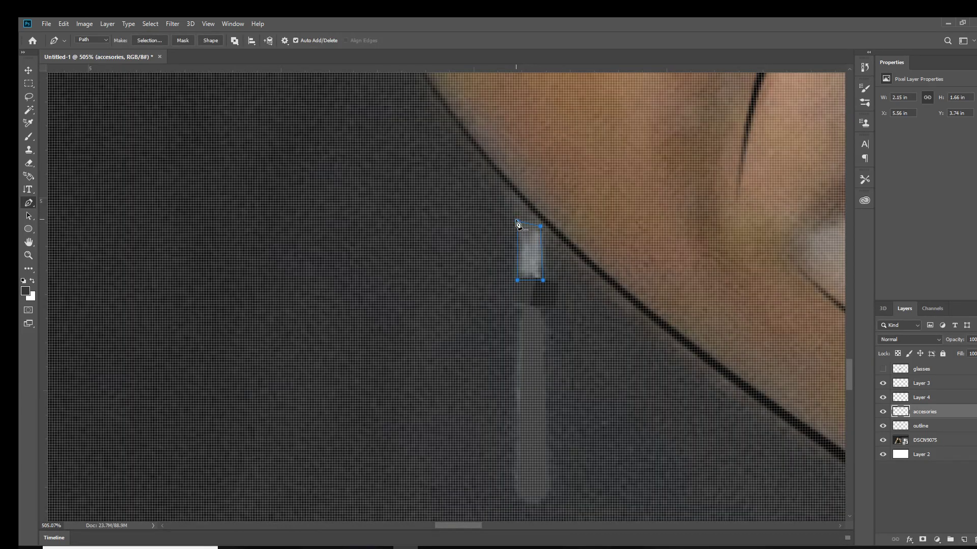
pyautogui.rightClick(590, 270)
pyautogui.click(645, 338)
pyautogui.scroll(-2, 600, 287)
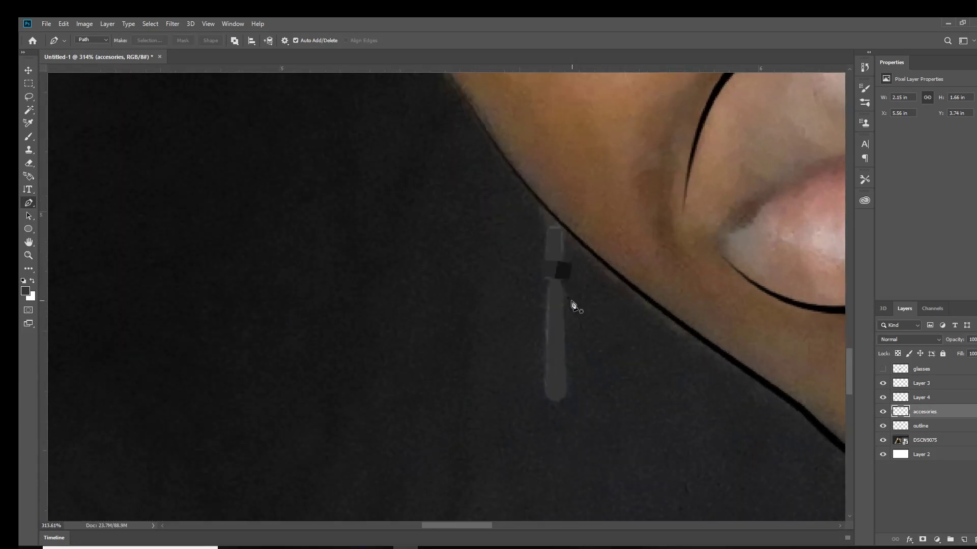
pyautogui.scroll(1, 572, 305)
# Step: On a new shading layer, fill the bar's shadow side with grey
pyautogui.hotkey('ctrl', 'shift', 'alt', 'n')
pyautogui.click(567, 280)
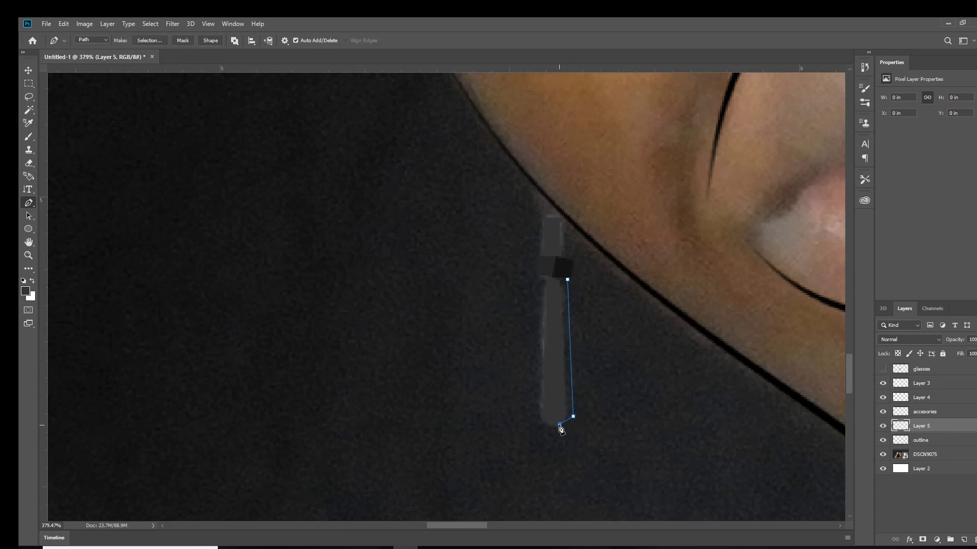
pyautogui.click(568, 279)
pyautogui.rightClick(557, 269)
pyautogui.click(622, 305)
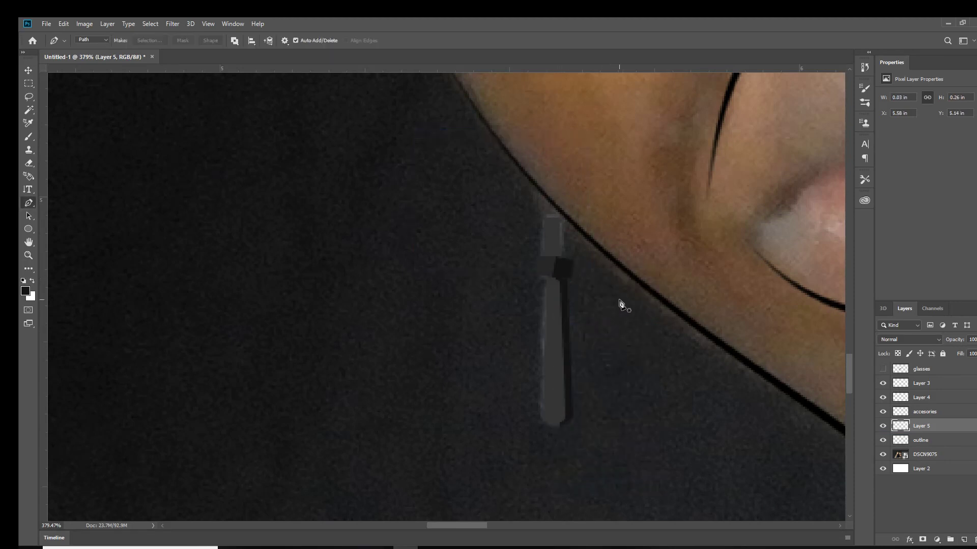
# Step: Outline the top cap's shaded side and fill it dark grey
pyautogui.scroll(1, 559, 223)
pyautogui.click(558, 219)
pyautogui.click(568, 233)
pyautogui.click(568, 270)
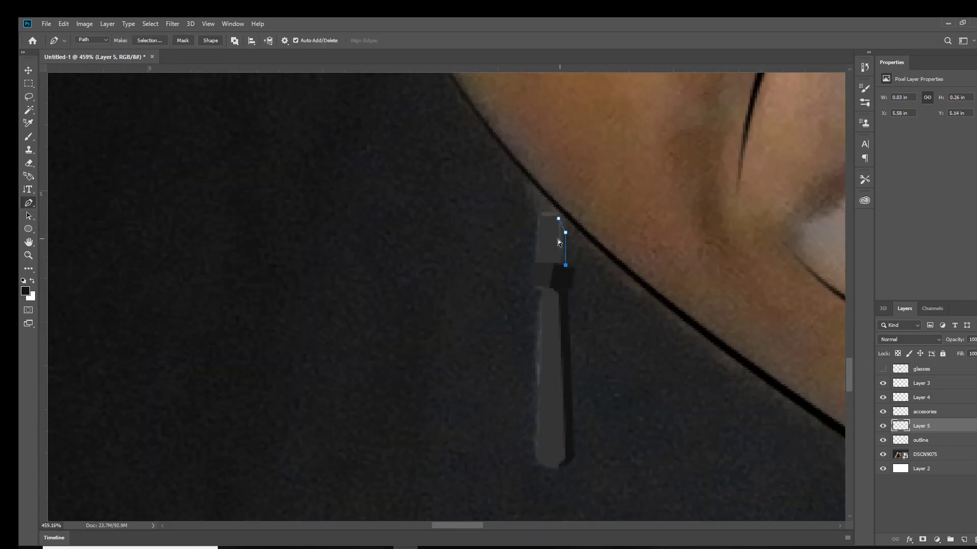
pyautogui.rightClick(543, 255)
pyautogui.click(570, 301)
# Step: Fit the canvas in view, hide the reference photo, and select Layer 4
pyautogui.hotkey('ctrl', '0')
pyautogui.click(882, 454)
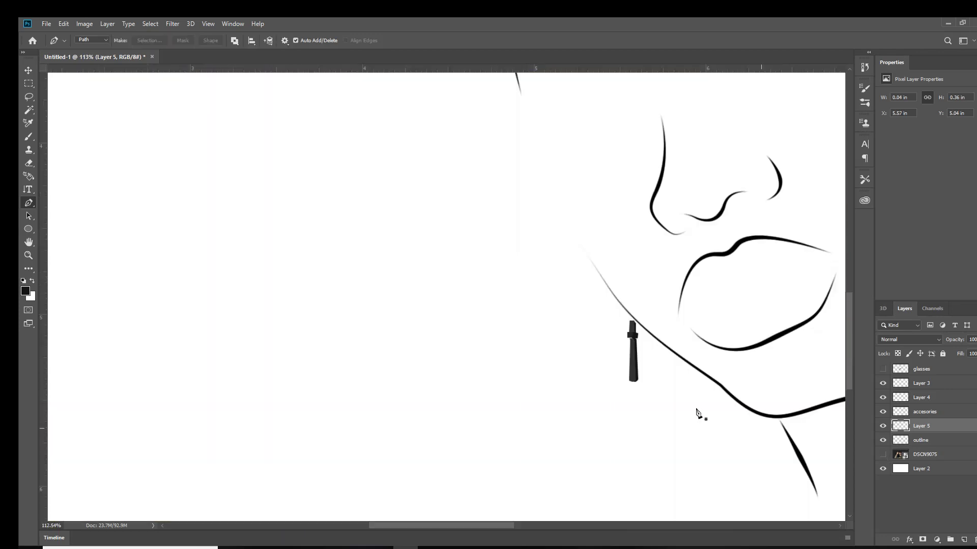
pyautogui.scroll(8, 402, 387)
pyautogui.scroll(4, 401, 387)
pyautogui.press('o')
pyautogui.click(956, 400)
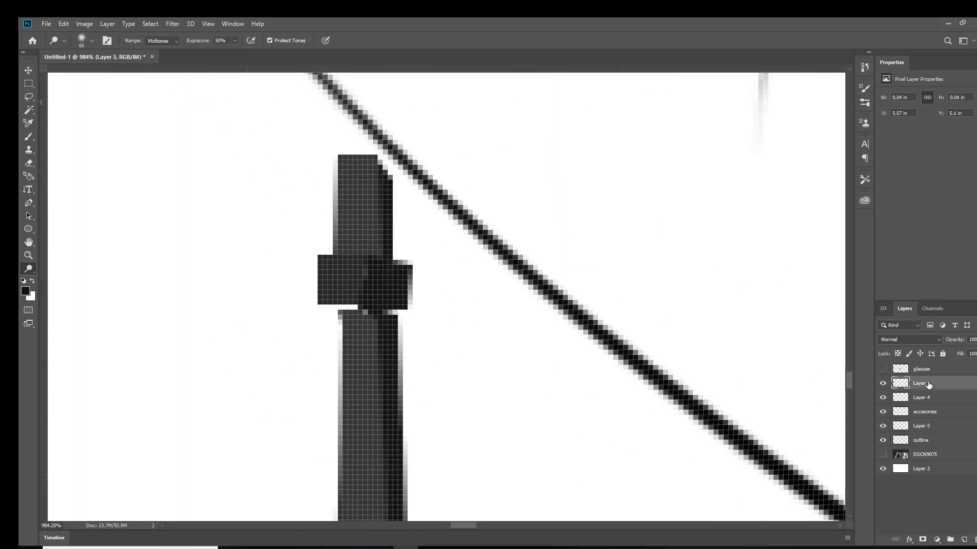
# Step: Merge Layer 4 down and paint a dark brush stroke under the crossbar
pyautogui.rightClick(955, 403)
pyautogui.click(834, 414)
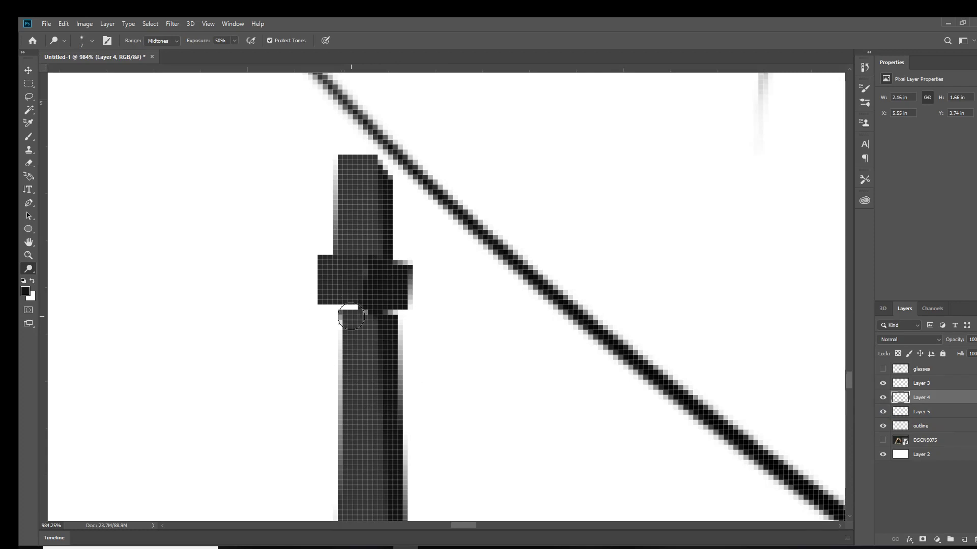
pyautogui.press('b')
pyautogui.moveTo(346, 324); pyautogui.dragTo(376, 299)
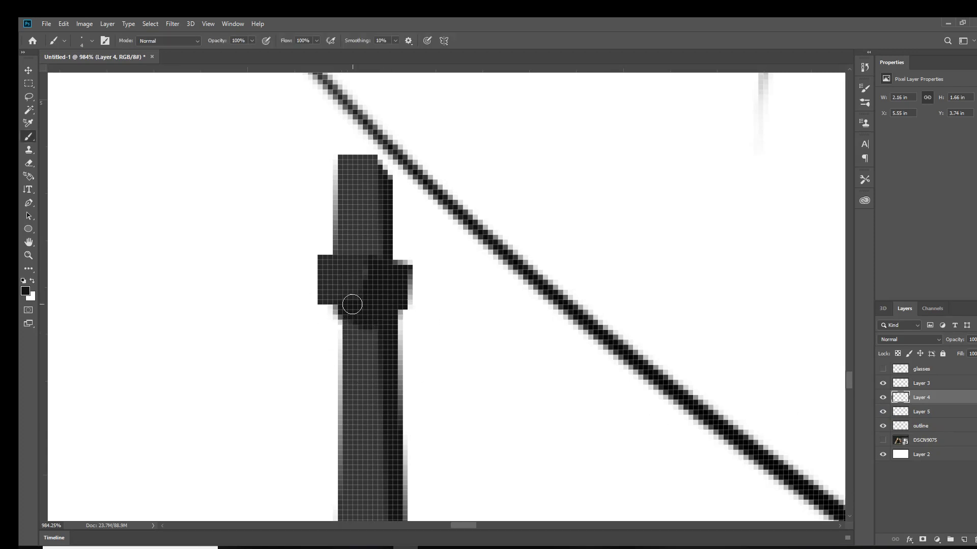
# Step: With a size-1 brush, draw the earring stick up to the jaw and show the DSCN9075 photo
pyautogui.press('[')
pyautogui.press('[')
pyautogui.press('[')
pyautogui.scroll(-5, 380, 316)
pyautogui.scroll(4, 394, 270)
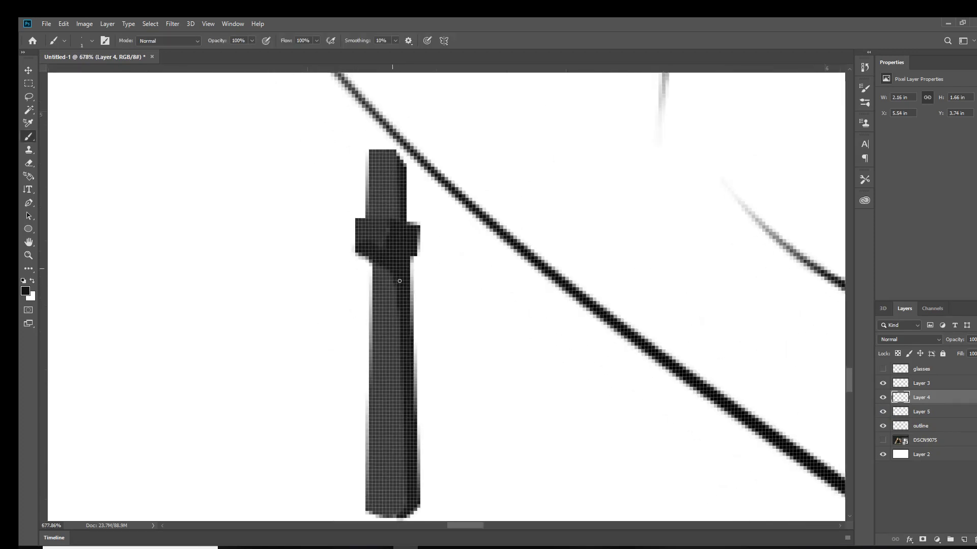
pyautogui.scroll(-5, 393, 268)
pyautogui.scroll(4, 390, 248)
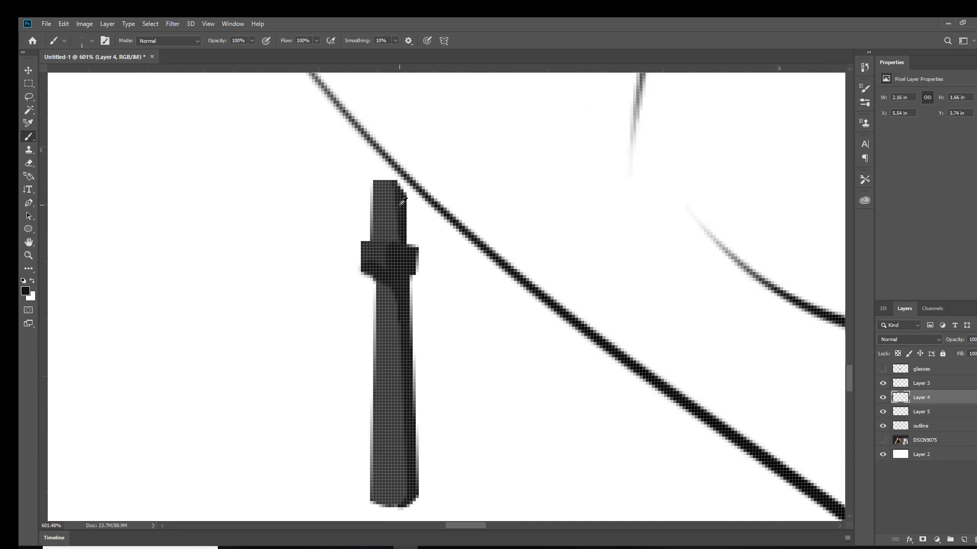
pyautogui.scroll(-5, 402, 214)
pyautogui.scroll(6, 407, 229)
pyautogui.scroll(2, 415, 239)
pyautogui.moveTo(421, 276)
pyautogui.mouseDown()
pyautogui.moveTo(424, 243)
pyautogui.moveTo(428, 254)
pyautogui.moveTo(412, 255)
pyautogui.mouseUp()
pyautogui.scroll(-4, 458, 275)
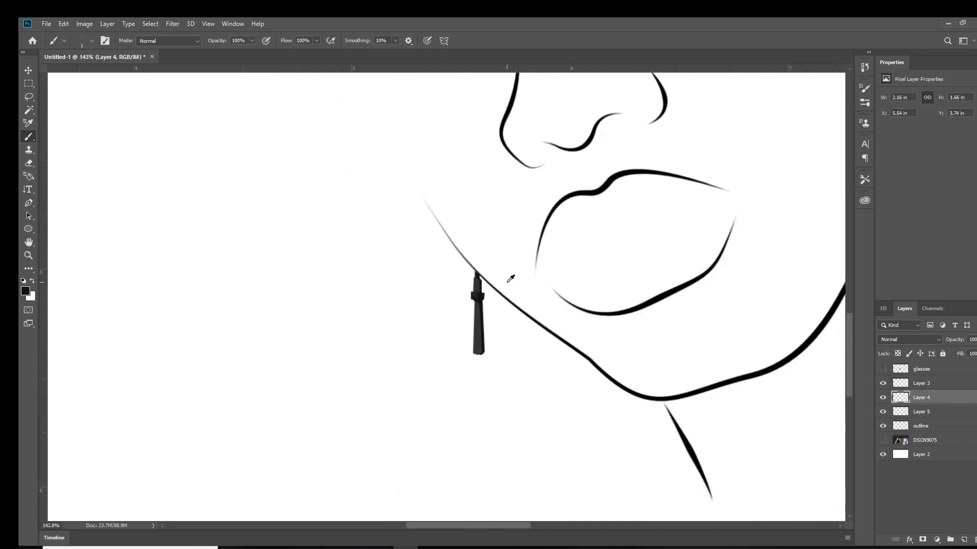
pyautogui.scroll(-6, 499, 277)
pyautogui.click(882, 440)
pyautogui.press('p')
pyautogui.scroll(2, 390, 323)
pyautogui.scroll(4, 436, 312)
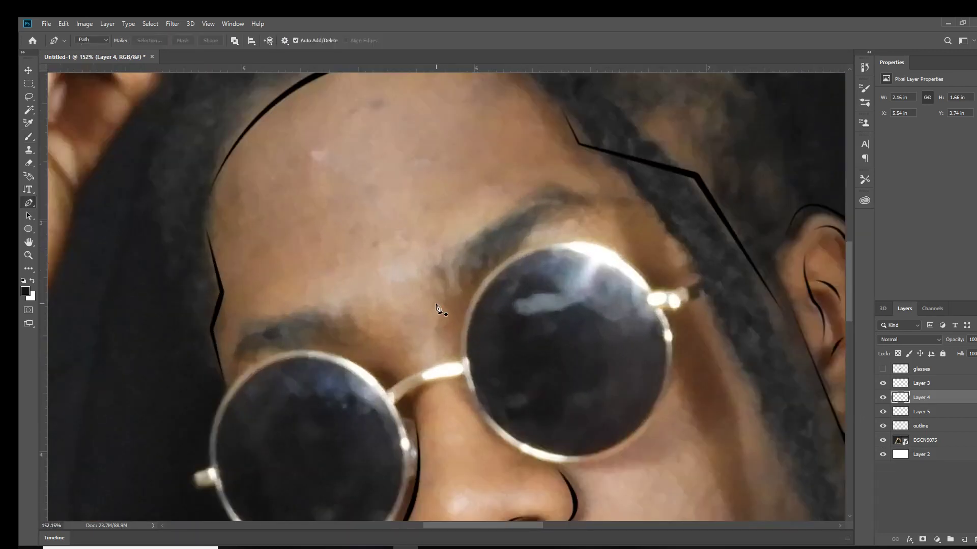
# Step: Switch to the Brush tool and choose the chin hair brush preset
pyautogui.scroll(-1, 377, 273)
pyautogui.scroll(-2, 458, 315)
pyautogui.scroll(2, 501, 346)
pyautogui.scroll(-3, 457, 315)
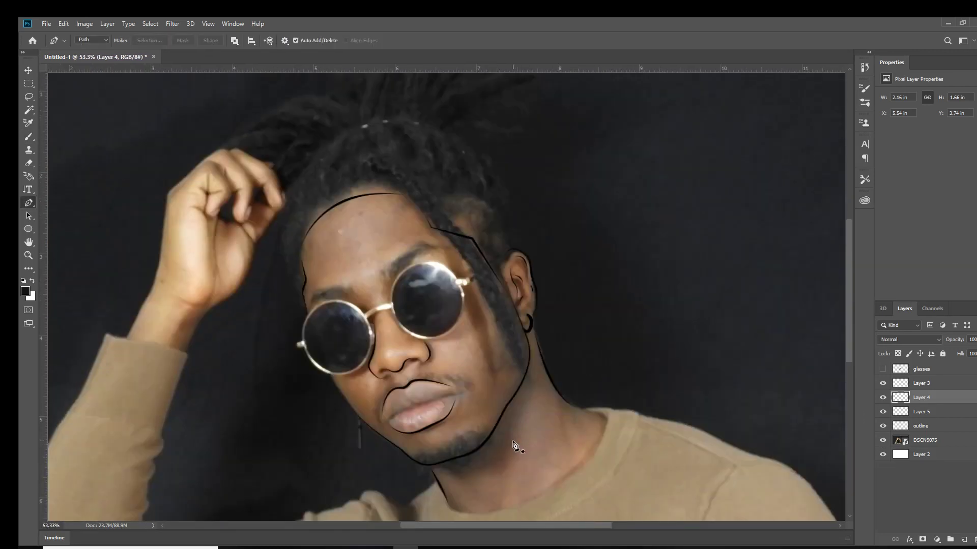
pyautogui.press('b')
pyautogui.rightClick(458, 303)
pyautogui.doubleClick(498, 517)
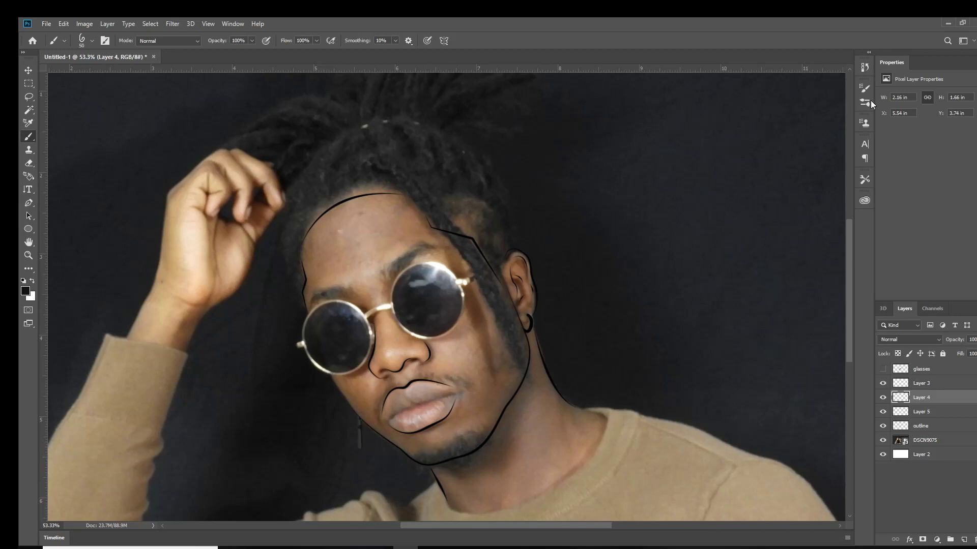
# Step: Set brush spacing to about 8%, scattering to 191% and size jitter to 93%
pyautogui.click(864, 87)
pyautogui.moveTo(763, 268); pyautogui.dragTo(752, 267)
pyautogui.click(694, 138)
pyautogui.moveTo(745, 112); pyautogui.dragTo(765, 111)
pyautogui.click(704, 128)
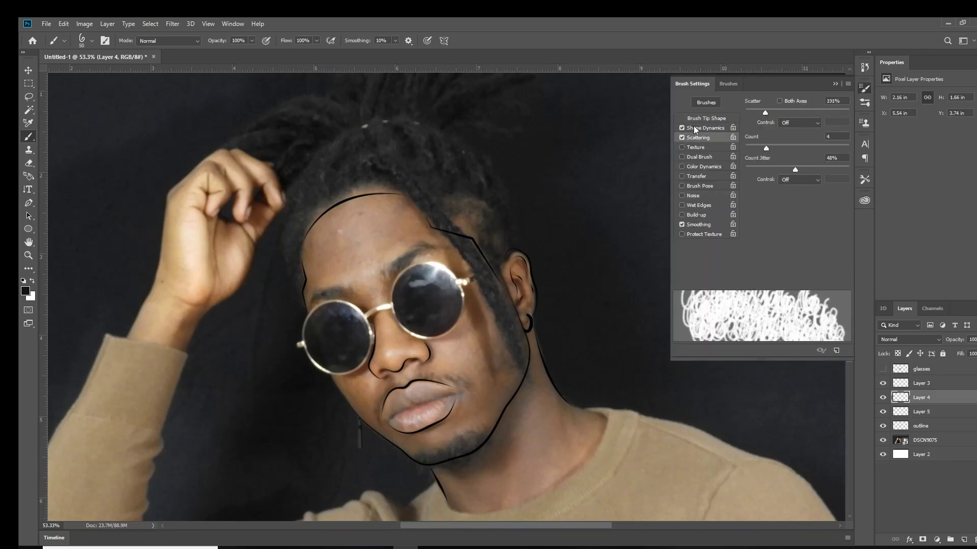
pyautogui.click(823, 108)
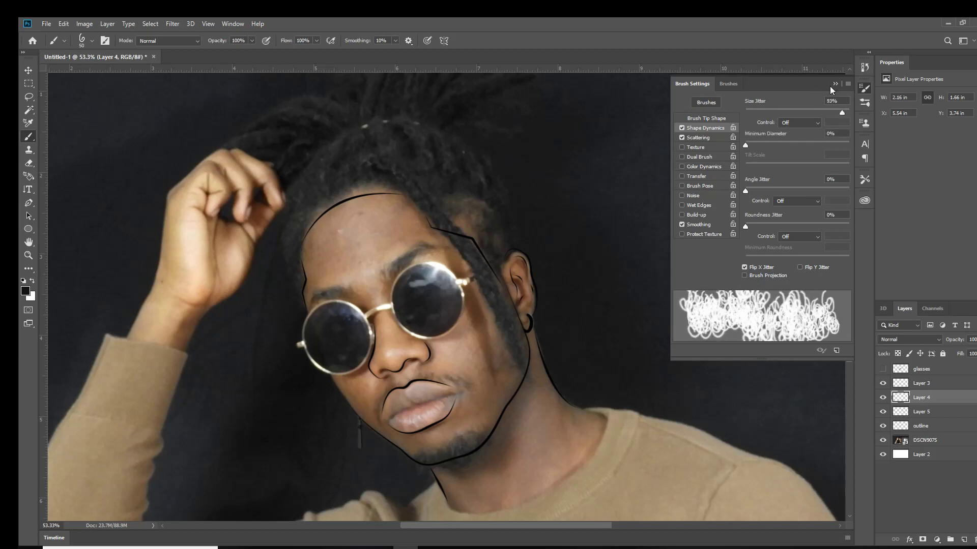
pyautogui.click(835, 83)
# Step: Select Layer 3 and remove it with Ctrl+E
pyautogui.scroll(3, 458, 295)
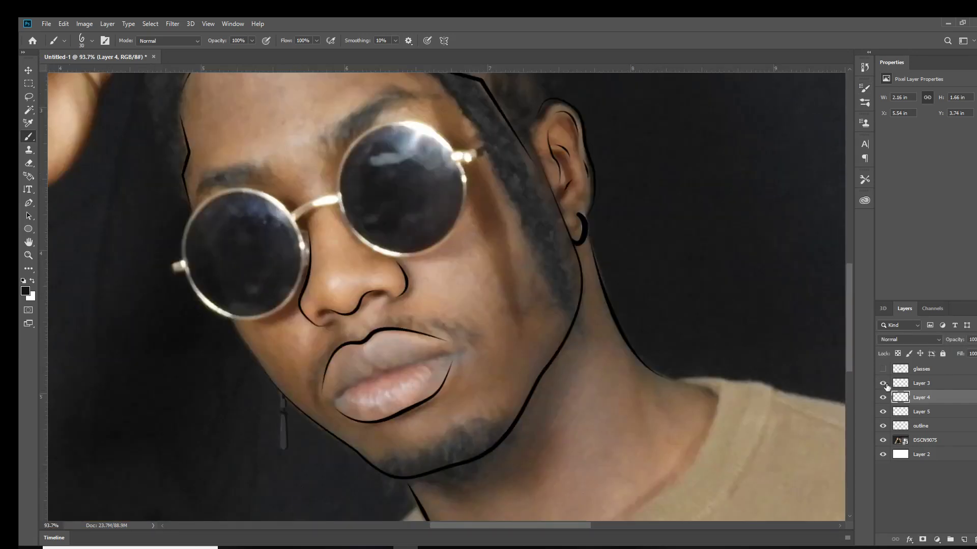
pyautogui.click(888, 385)
pyautogui.hotkey('ctrl', 'e')
# Step: Merge Layer 4 into Layer 5, name it 'accesories', and save as drawing.psd
pyautogui.rightClick(921, 384)
pyautogui.click(865, 414)
pyautogui.write('accesories')
pyautogui.press('Return')
pyautogui.hotkey('ctrl', 's')
pyautogui.press('Return')
# Step: Add a new layer above the outline named 'fasial hair'
pyautogui.press('p')
pyautogui.click(942, 399)
pyautogui.hotkey('ctrl', 'shift', 'alt', 'n')
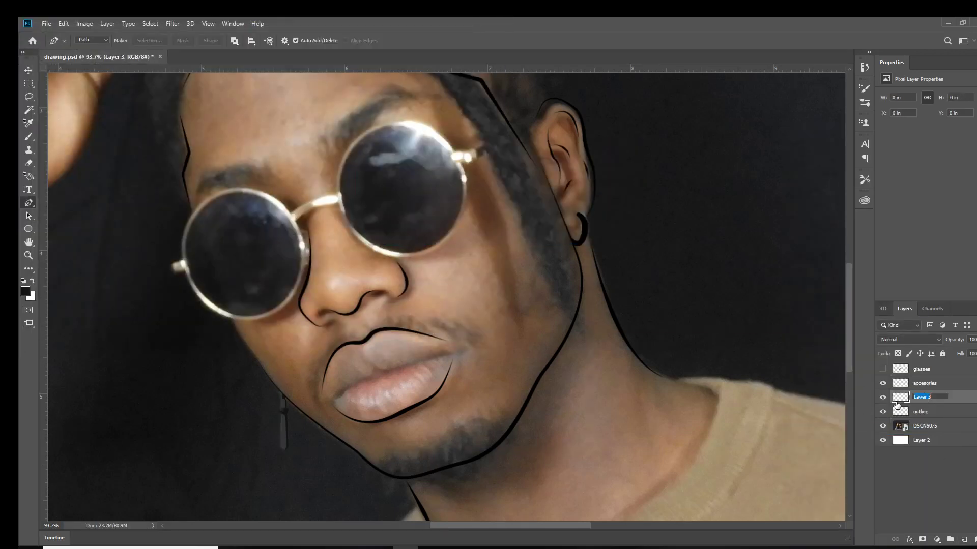
pyautogui.write('ir')
pyautogui.press('Return')
# Step: Paint curly black beard hair along the chin on the fasial hair layer
pyautogui.press('b')
pyautogui.scroll(2, 726, 456)
pyautogui.moveTo(356, 433)
pyautogui.mouseDown()
pyautogui.moveTo(422, 437)
pyautogui.moveTo(507, 390)
pyautogui.moveTo(402, 407)
pyautogui.moveTo(486, 372)
pyautogui.mouseUp()
pyautogui.press('[')
pyautogui.press('[')
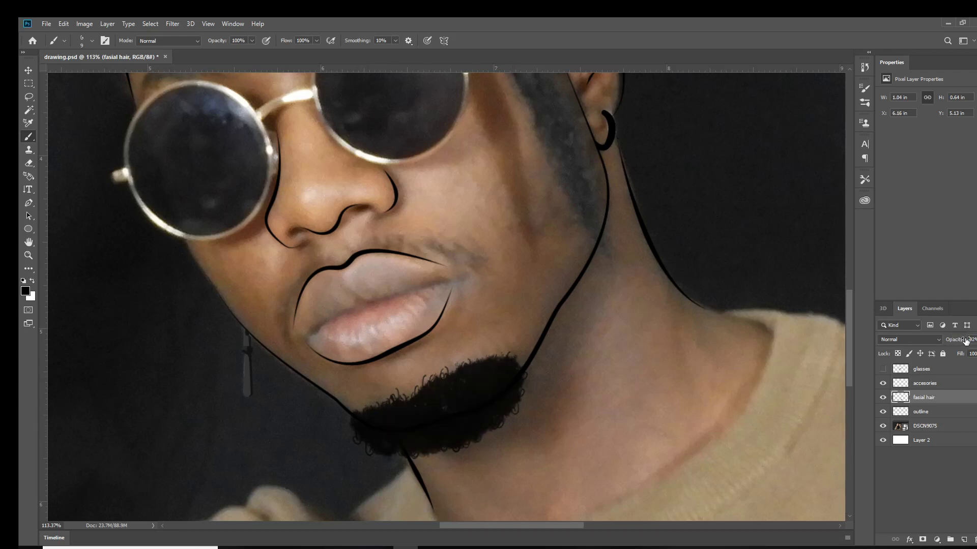
pyautogui.hotkey('ctrl', 'shift', 'alt', 'n')
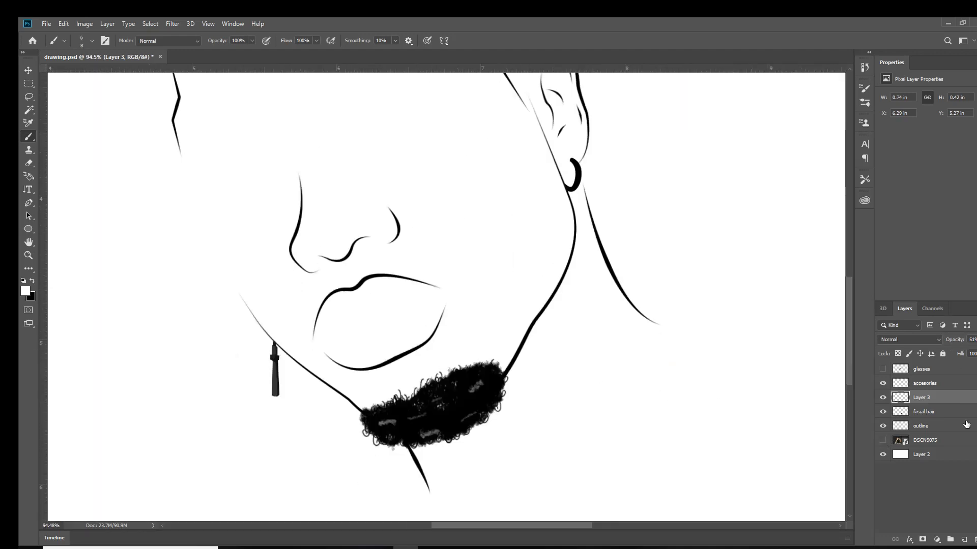
pyautogui.click(947, 412)
# Step: Trim and soften the beard's outer edges with a 100 px eraser
pyautogui.press('e')
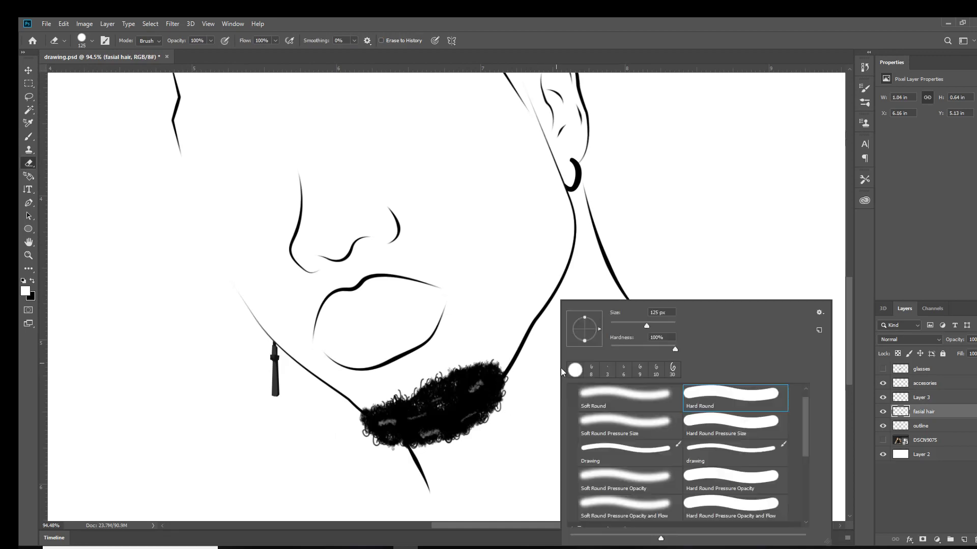
pyautogui.rightClick(578, 374)
pyautogui.press('Escape')
pyautogui.press('[')
pyautogui.press('[')
pyautogui.press('[')
pyautogui.press('[')
pyautogui.press('[')
pyautogui.moveTo(534, 378)
pyautogui.mouseDown()
pyautogui.moveTo(339, 469)
pyautogui.moveTo(460, 463)
pyautogui.moveTo(526, 410)
pyautogui.mouseUp()
pyautogui.scroll(-5, 556, 386)
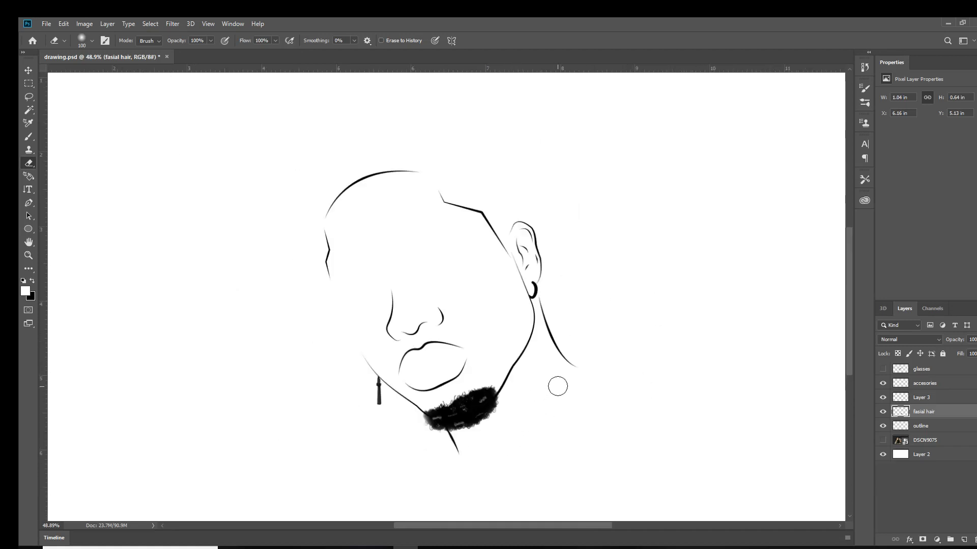
pyautogui.scroll(7, 354, 467)
# Step: Hide the reference photo and lower the beard layer opacity to 93%
pyautogui.press('b')
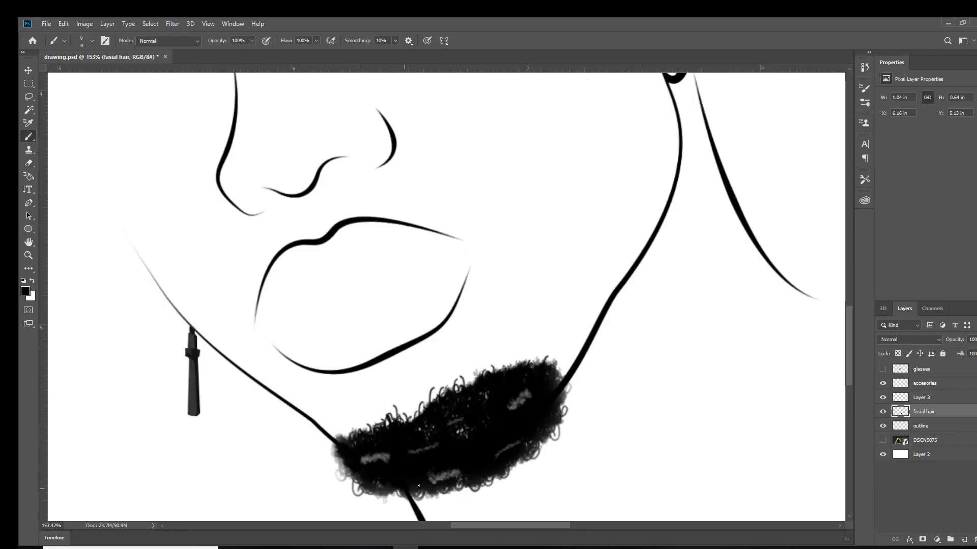
pyautogui.scroll(-5, 560, 376)
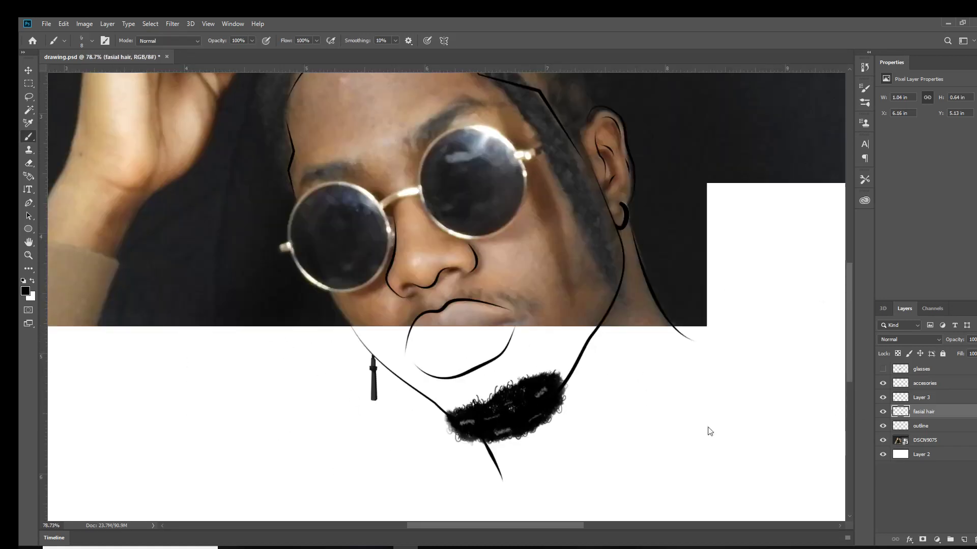
pyautogui.scroll(2, 559, 376)
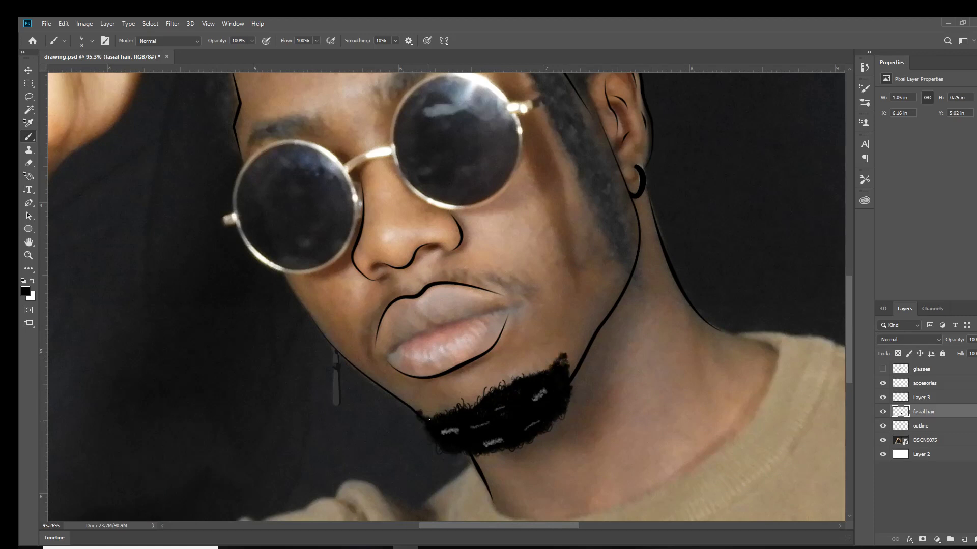
pyautogui.click(883, 440)
pyautogui.scroll(-3, 575, 356)
pyautogui.moveTo(959, 340); pyautogui.dragTo(959, 341)
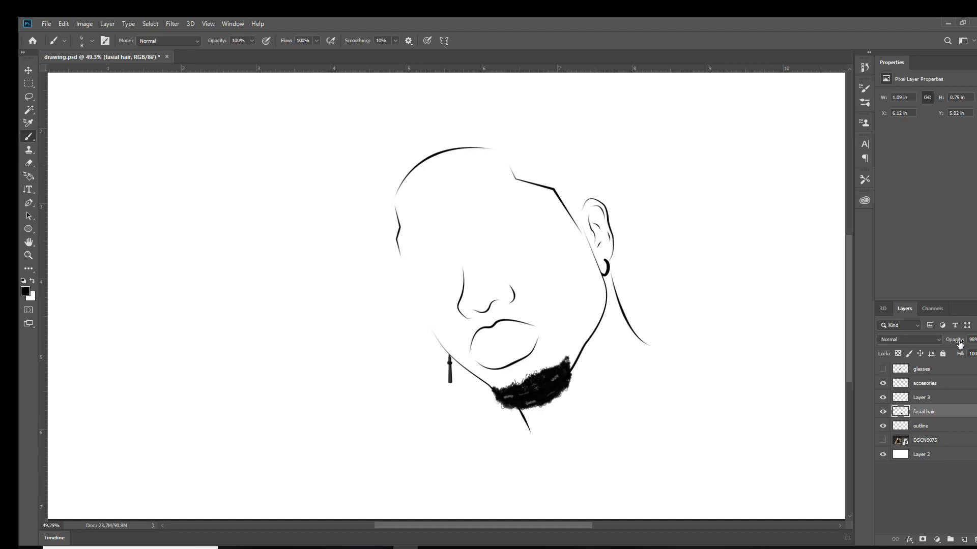
# Step: Select the outline layer, show the reference photo again, and review the brush presets
pyautogui.click(921, 426)
pyautogui.scroll(3, 517, 402)
pyautogui.scroll(2, 518, 402)
pyautogui.press('e')
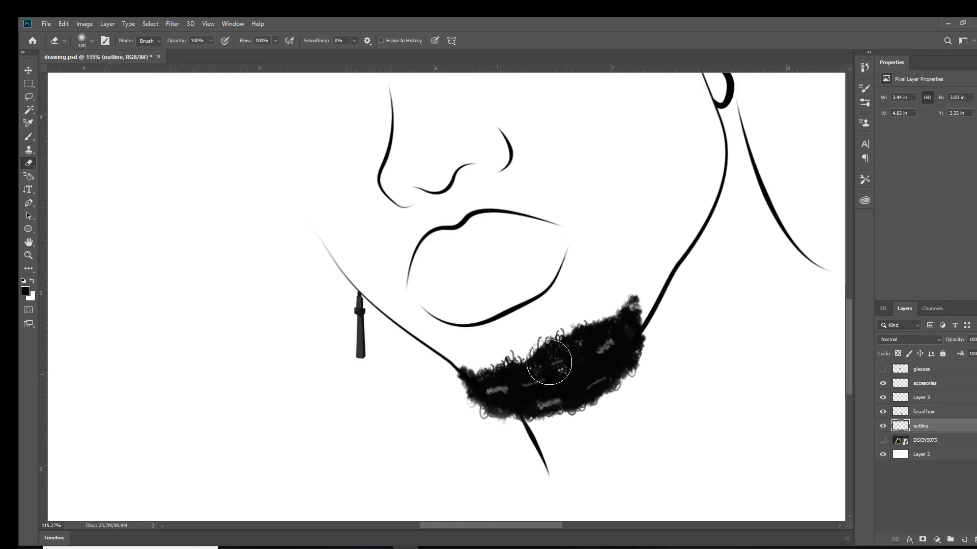
pyautogui.scroll(-5, 550, 362)
pyautogui.click(884, 440)
pyautogui.press('b')
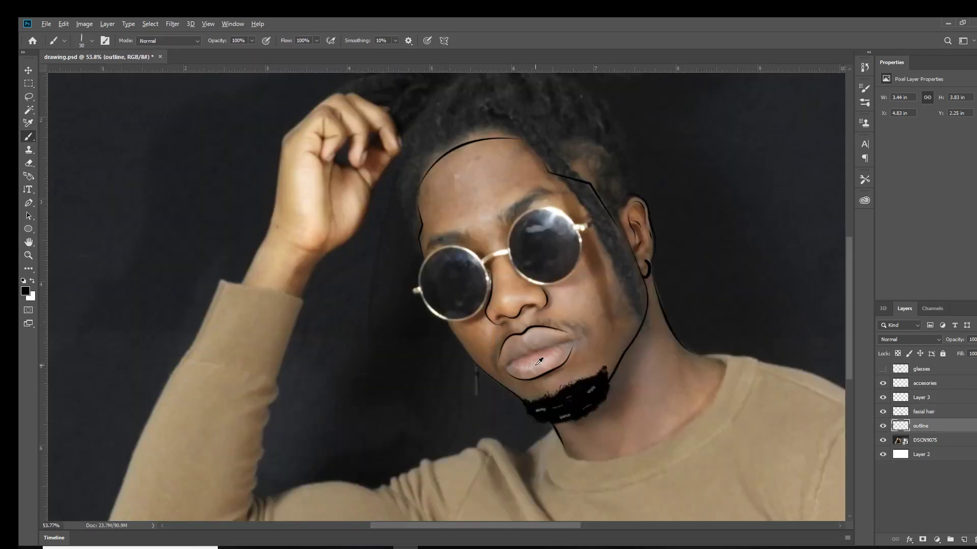
pyautogui.scroll(3, 605, 297)
pyautogui.rightClick(605, 296)
pyautogui.click(626, 39)
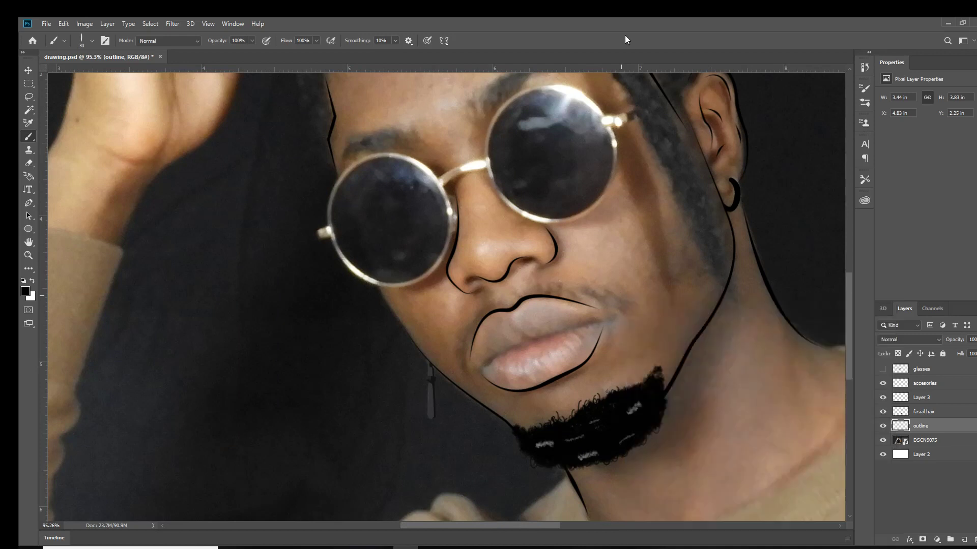
# Step: Add a new layer and stamp mustache hair dabs moving leftward
pyautogui.click(963, 539)
pyautogui.scroll(2, 597, 299)
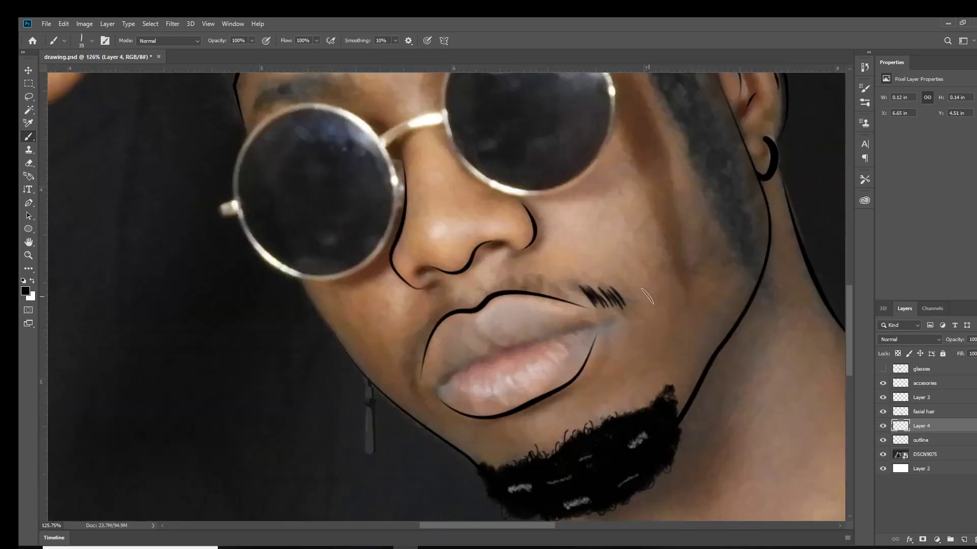
pyautogui.scroll(1, 599, 296)
pyautogui.scroll(2, 601, 292)
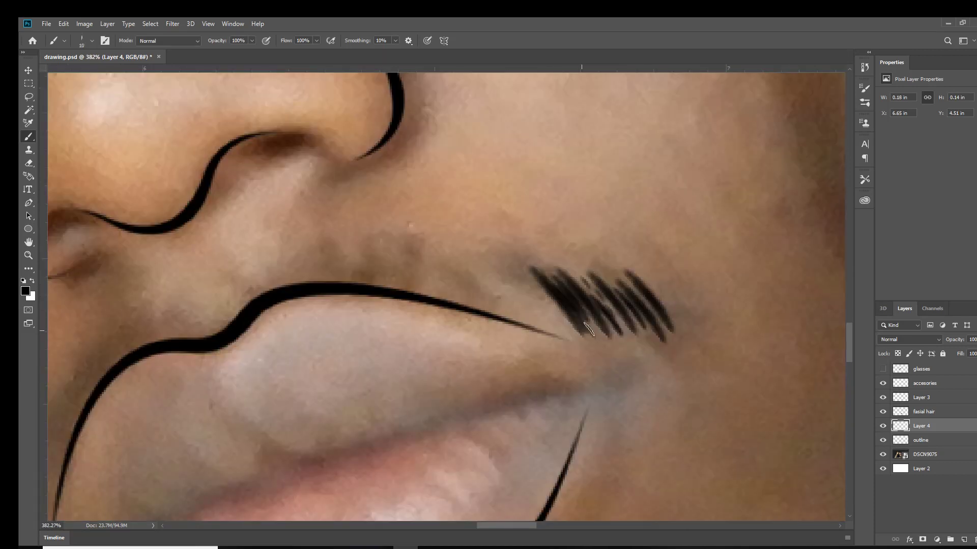
pyautogui.press(']')
pyautogui.press(']')
pyautogui.press(']')
pyautogui.click(529, 300)
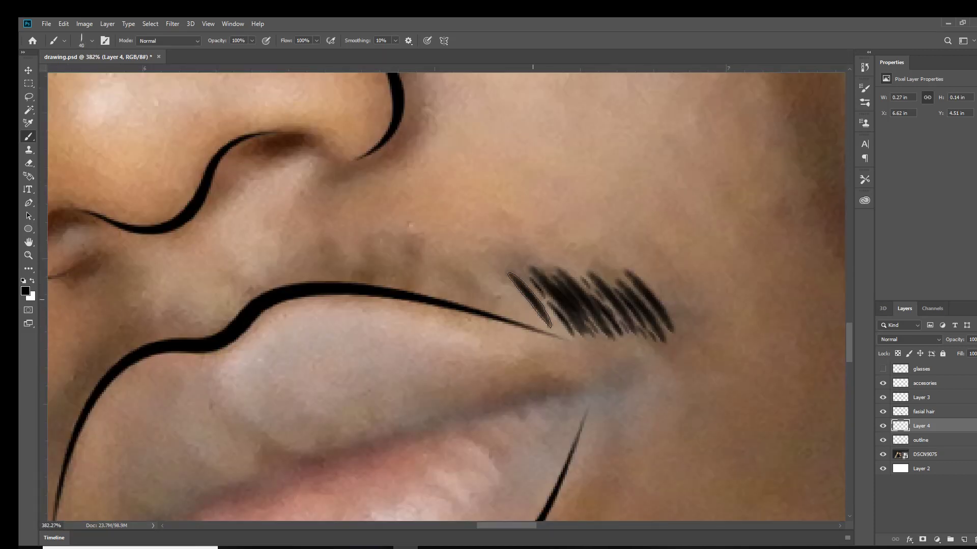
pyautogui.press('[')
pyautogui.click(504, 295)
pyautogui.click(475, 285)
pyautogui.click(436, 287)
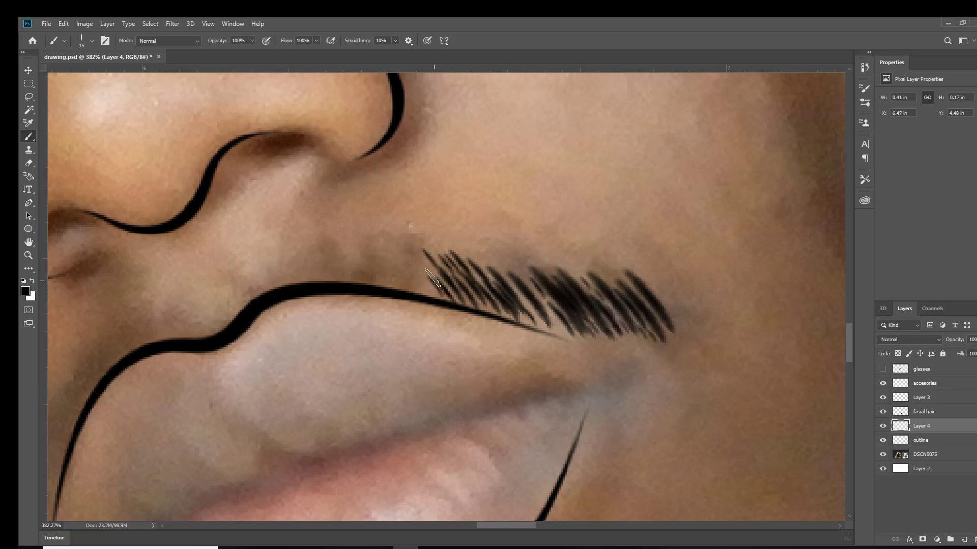
pyautogui.click(412, 270)
# Step: Extend the mustache to its left end, switching hair brush presets
pyautogui.rightClick(443, 289)
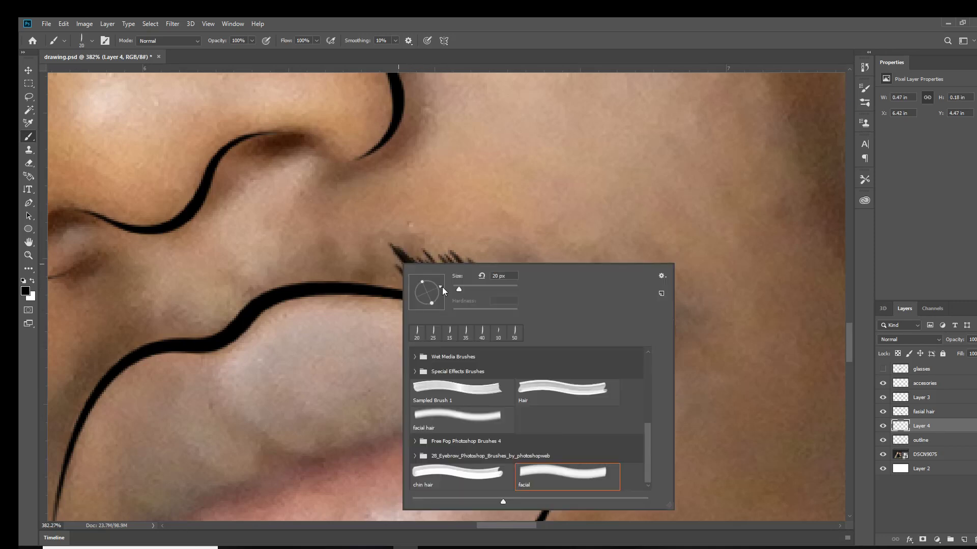
pyautogui.click(394, 272)
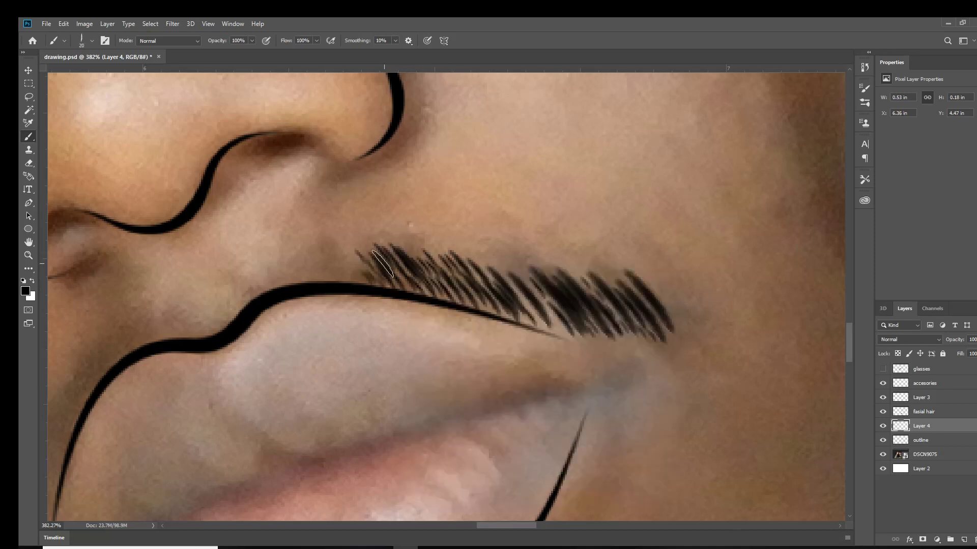
pyautogui.rightClick(356, 265)
pyautogui.click(342, 270)
pyautogui.click(340, 269)
pyautogui.rightClick(325, 267)
pyautogui.click(320, 266)
pyautogui.click(292, 264)
pyautogui.click(265, 275)
pyautogui.click(288, 257)
# Step: Thicken the mustache's upper edge and extend it toward the lip corner
pyautogui.moveTo(290, 249); pyautogui.dragTo(300, 265)
pyautogui.moveTo(318, 247)
pyautogui.mouseDown()
pyautogui.moveTo(328, 262)
pyautogui.moveTo(351, 262)
pyautogui.mouseUp()
pyautogui.moveTo(367, 244); pyautogui.dragTo(377, 261)
pyautogui.press(']')
pyautogui.moveTo(252, 264); pyautogui.dragTo(265, 287)
pyautogui.moveTo(239, 279)
pyautogui.mouseDown()
pyautogui.moveTo(250, 301)
pyautogui.moveTo(236, 308)
pyautogui.mouseUp()
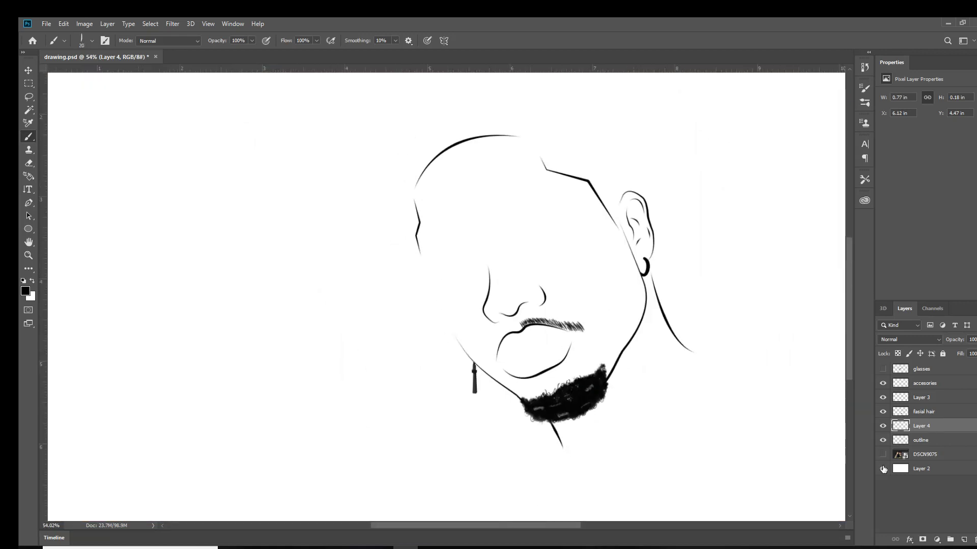
# Step: Show the reference photo and paint short hairs up the chin
pyautogui.click(883, 455)
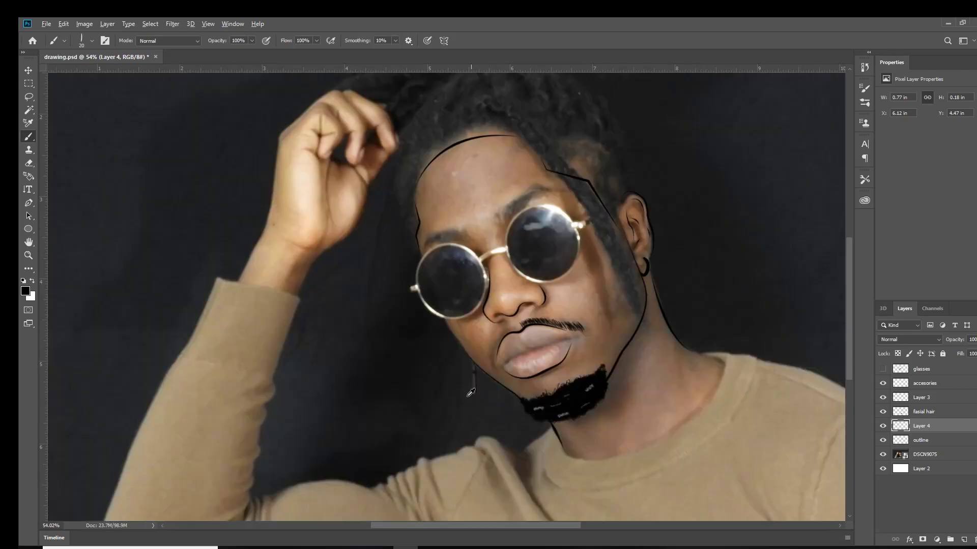
pyautogui.rightClick(603, 304)
pyautogui.scroll(3, 559, 269)
pyautogui.press('Escape')
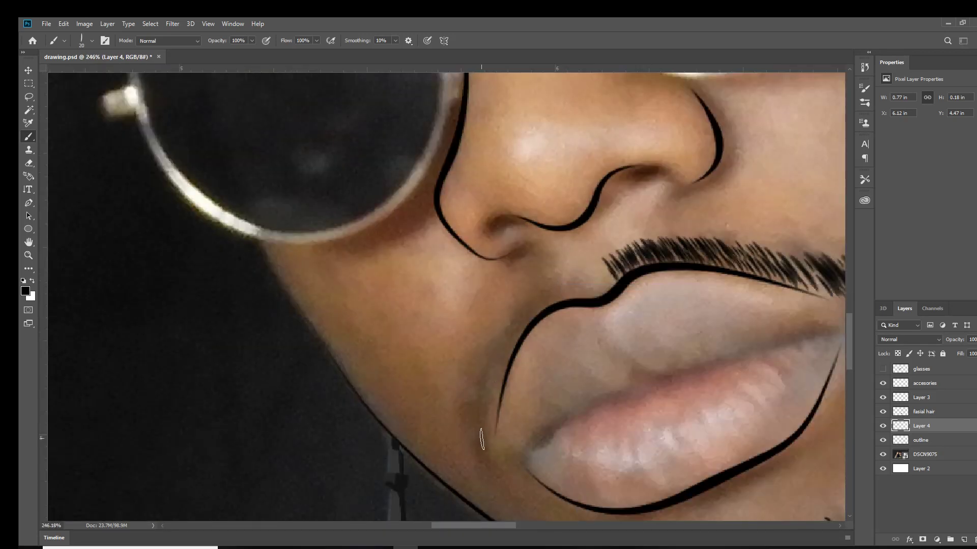
pyautogui.rightClick(480, 425)
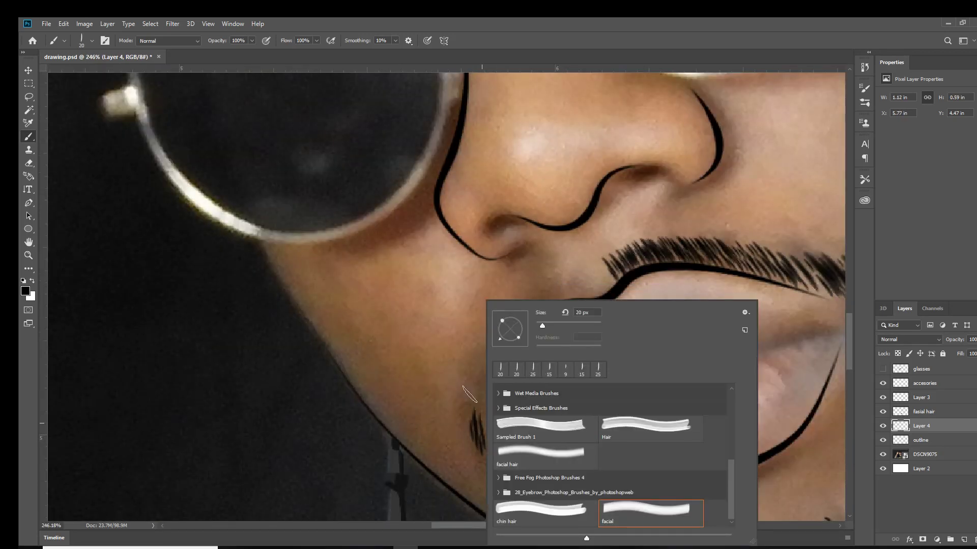
pyautogui.press('Escape')
pyautogui.moveTo(470, 409); pyautogui.dragTo(473, 443)
pyautogui.moveTo(490, 391); pyautogui.dragTo(479, 428)
# Step: Paint mustache hair strokes along the lip line with a larger brush
pyautogui.moveTo(491, 371); pyautogui.dragTo(481, 407)
pyautogui.scroll(3, 489, 374)
pyautogui.scroll(1, 489, 375)
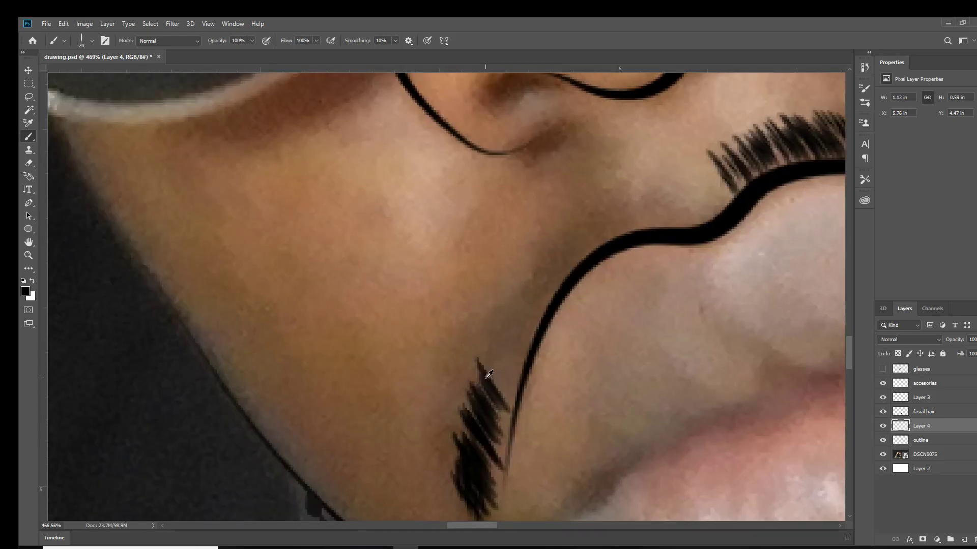
pyautogui.moveTo(506, 351); pyautogui.dragTo(501, 369)
pyautogui.press(']')
pyautogui.moveTo(519, 328); pyautogui.dragTo(506, 351)
pyautogui.moveTo(531, 300); pyautogui.dragTo(511, 341)
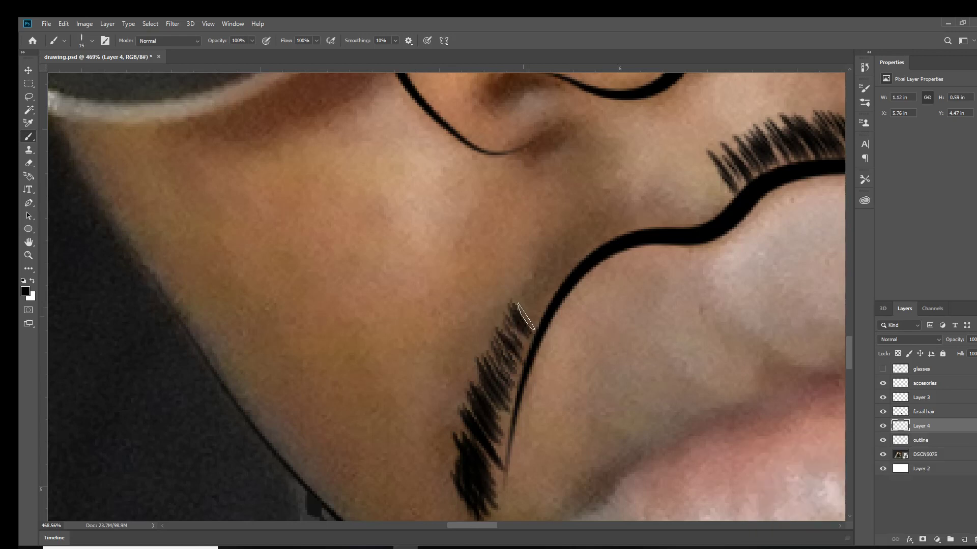
# Step: Continue the mustache hair strokes up toward the upper lip
pyautogui.moveTo(539, 285); pyautogui.dragTo(522, 325)
pyautogui.moveTo(551, 265)
pyautogui.mouseDown()
pyautogui.moveTo(529, 305)
pyautogui.moveTo(542, 285)
pyautogui.mouseUp()
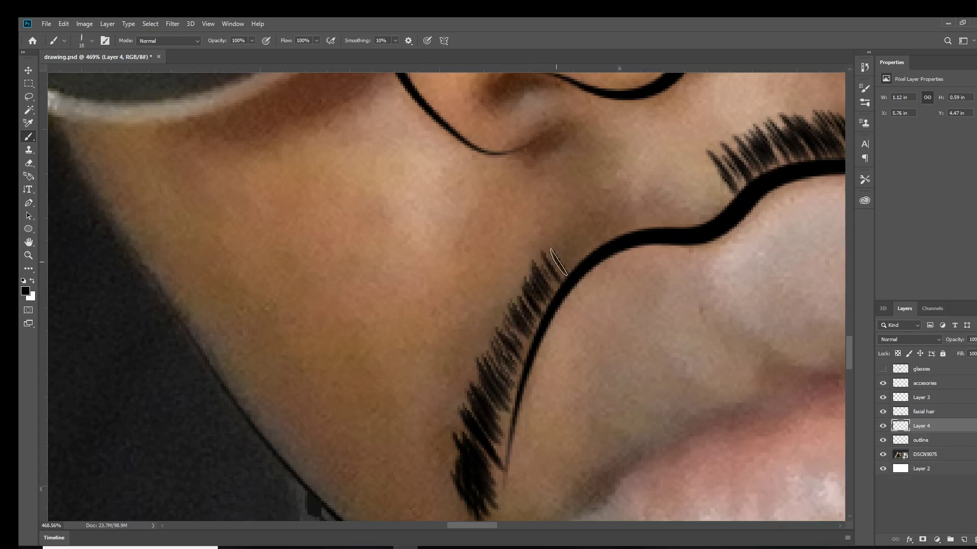
pyautogui.moveTo(572, 245)
pyautogui.mouseDown()
pyautogui.moveTo(558, 267)
pyautogui.moveTo(570, 260)
pyautogui.mouseUp()
pyautogui.press(']')
pyautogui.moveTo(602, 224)
pyautogui.mouseDown()
pyautogui.moveTo(585, 248)
pyautogui.moveTo(603, 238)
pyautogui.mouseUp()
pyautogui.moveTo(642, 196)
pyautogui.mouseDown()
pyautogui.moveTo(633, 223)
pyautogui.moveTo(646, 224)
pyautogui.mouseUp()
# Step: Hide the reference photo to check the mustache, then show it again
pyautogui.scroll(-3, 654, 209)
pyautogui.scroll(1, 580, 218)
pyautogui.press(']')
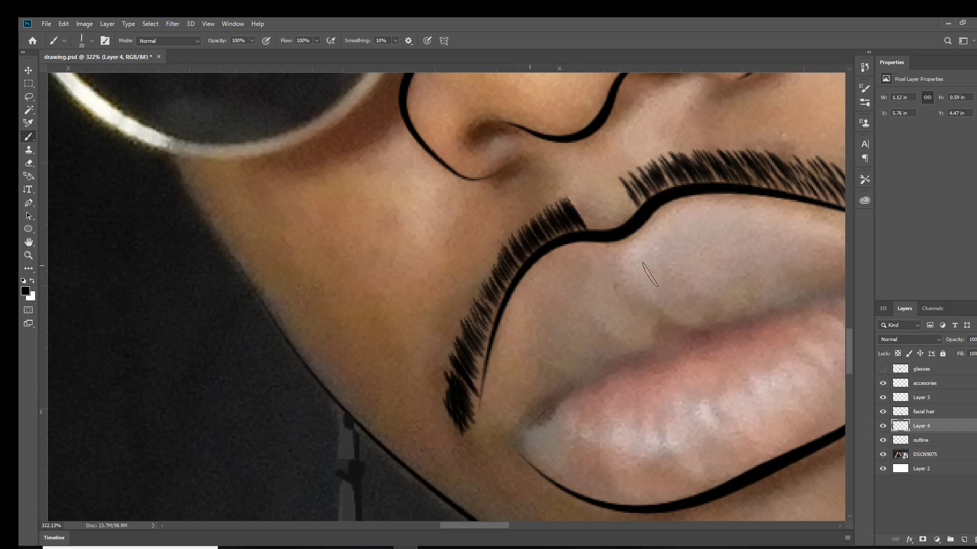
pyautogui.scroll(-5, 529, 240)
pyautogui.click(883, 454)
pyautogui.scroll(-2, 718, 392)
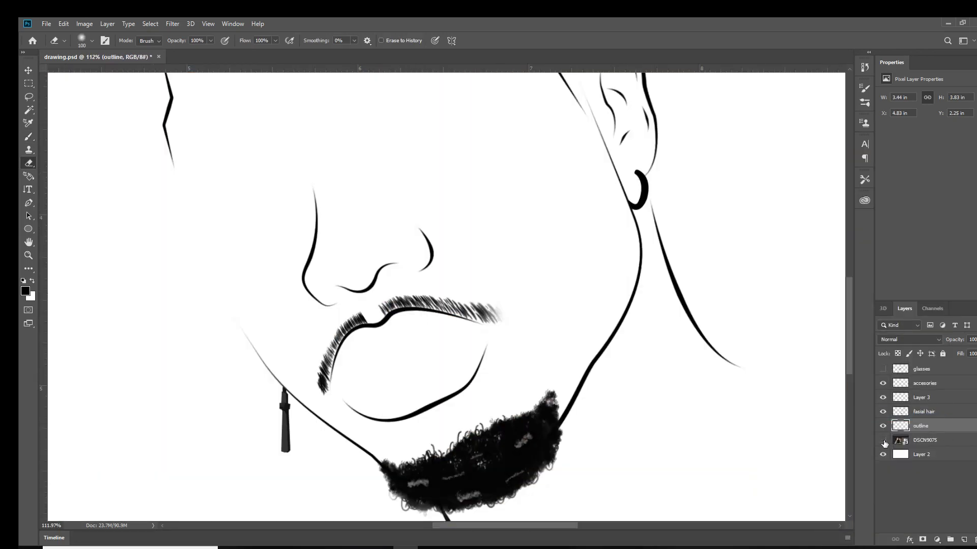
pyautogui.scroll(5, 489, 366)
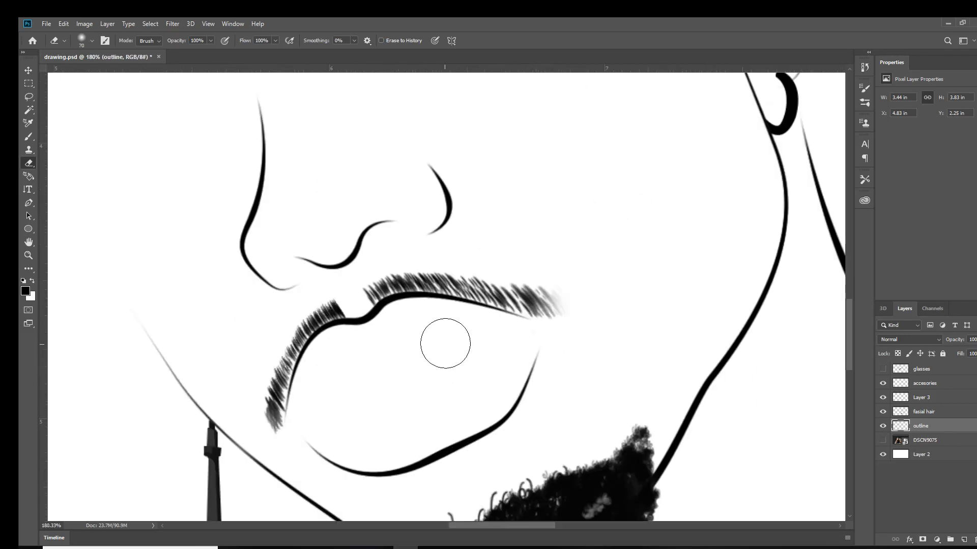
pyautogui.press('b')
pyautogui.rightClick(357, 312)
pyautogui.press('Escape')
pyautogui.scroll(-3, 356, 310)
pyautogui.scroll(-3, 356, 311)
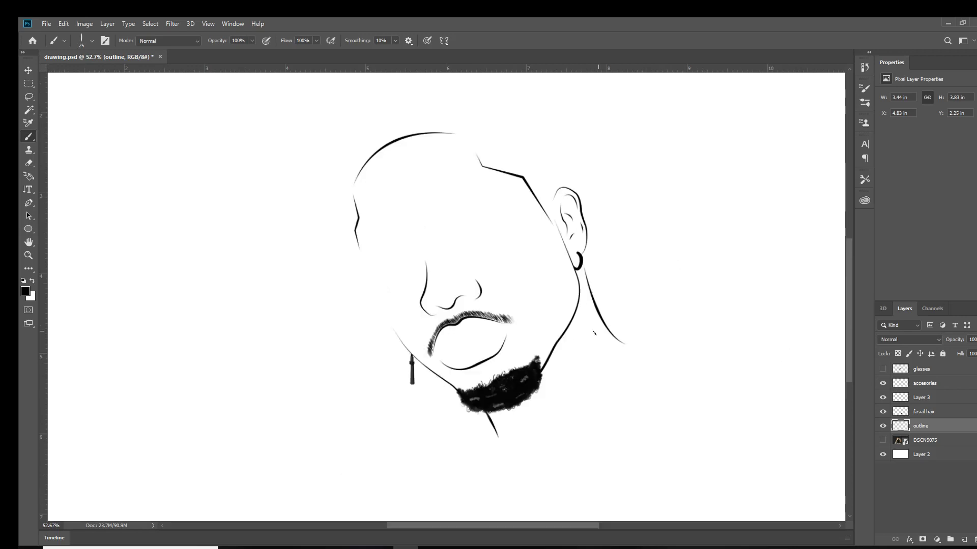
pyautogui.click(883, 440)
# Step: Add a new layer named 'shadows' and draw nostril paths with the Pen tool
pyautogui.press('p')
pyautogui.keyDown('ctrl'); pyautogui.click(964, 539); pyautogui.keyUp('ctrl')
pyautogui.doubleClick(923, 440)
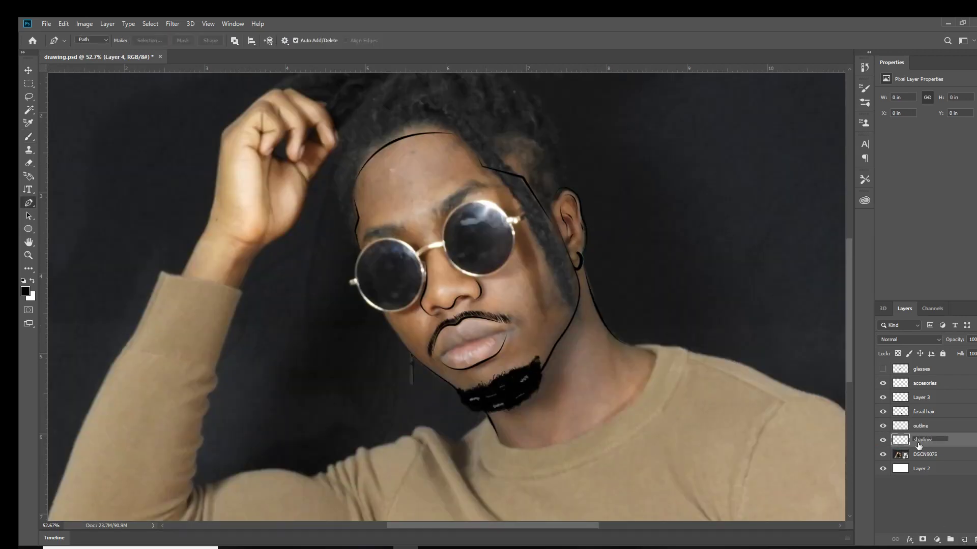
pyautogui.write('shadows')
pyautogui.press('Return')
pyautogui.scroll(8, 454, 328)
pyautogui.scroll(4, 452, 326)
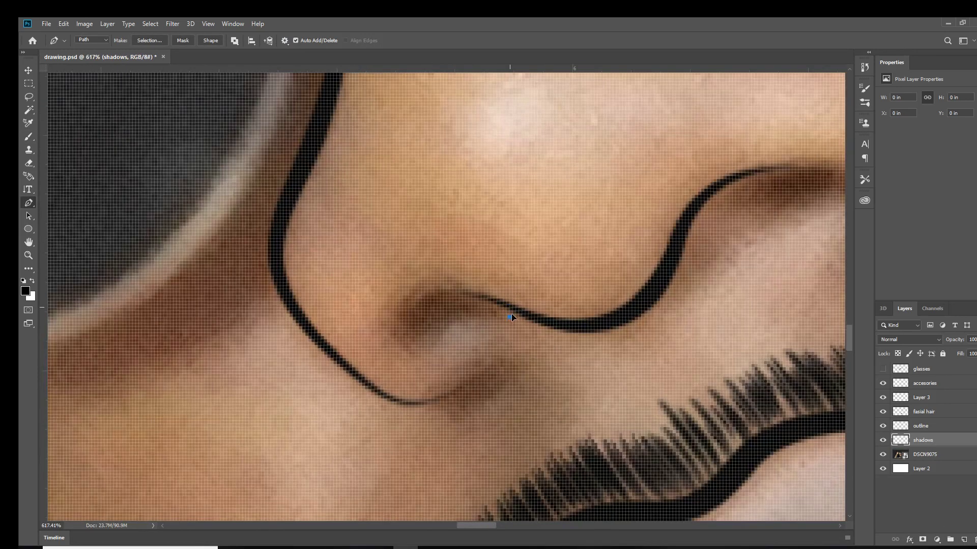
pyautogui.scroll(-4, 518, 316)
# Step: Fill both nostril paths with solid black
pyautogui.rightClick(518, 311)
pyautogui.click(550, 371)
pyautogui.press('Return')
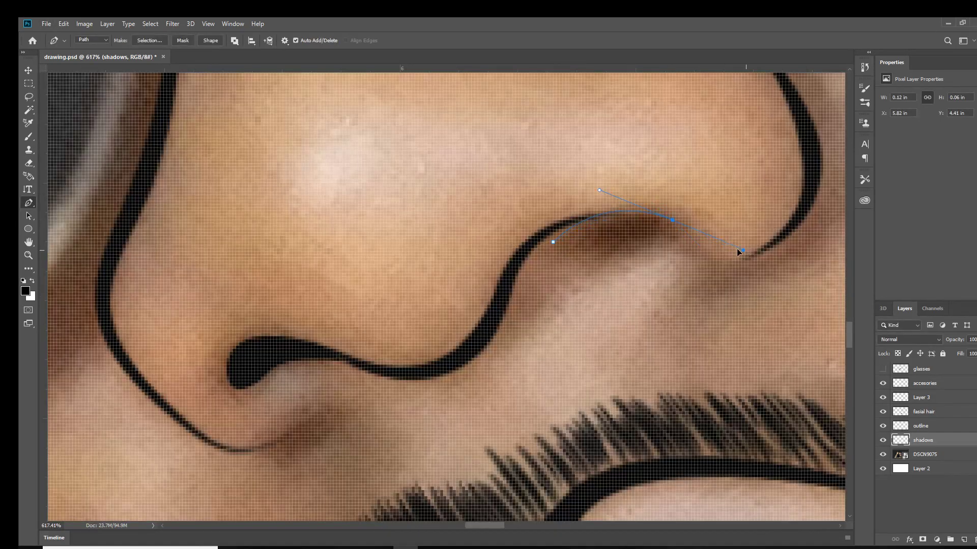
pyautogui.scroll(-5, 544, 253)
pyautogui.rightClick(627, 264)
pyautogui.click(646, 332)
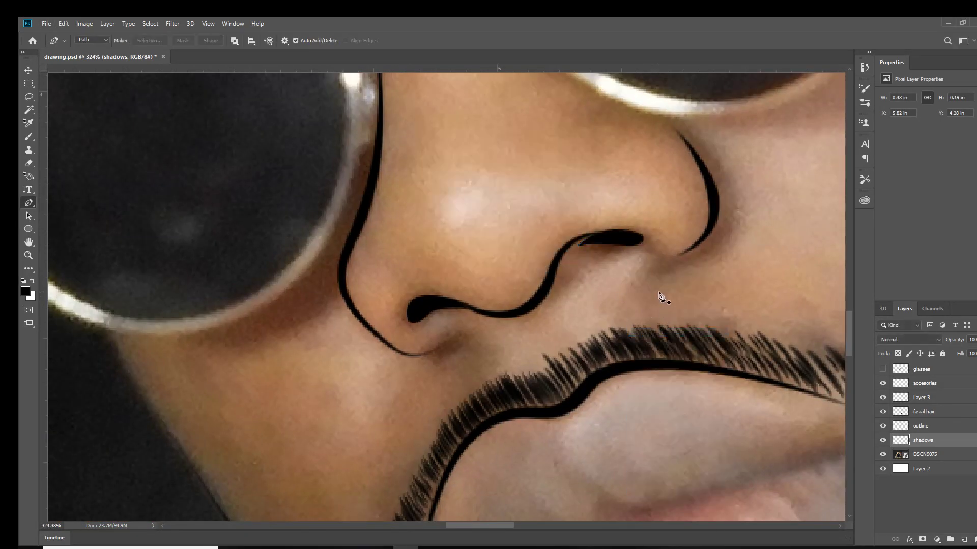
# Step: Show the glasses layer, hide the reference photo, and return to the fasial hair layer
pyautogui.click(883, 454)
pyautogui.click(882, 454)
pyautogui.scroll(3, 639, 344)
pyautogui.scroll(2, 639, 343)
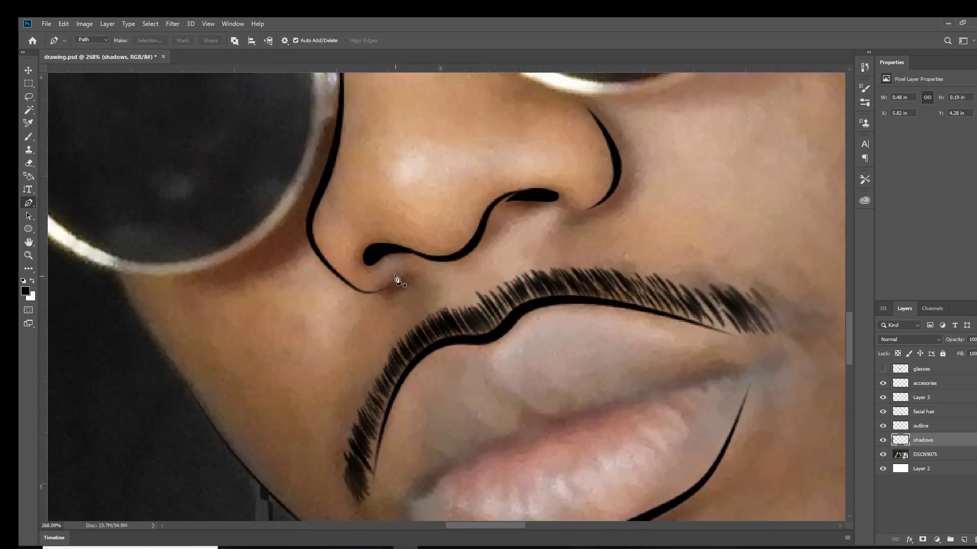
pyautogui.scroll(-2, 501, 295)
pyautogui.scroll(2, 458, 218)
pyautogui.scroll(-3, 458, 218)
pyautogui.click(883, 369)
pyautogui.click(882, 454)
pyautogui.press('b')
pyautogui.click(923, 412)
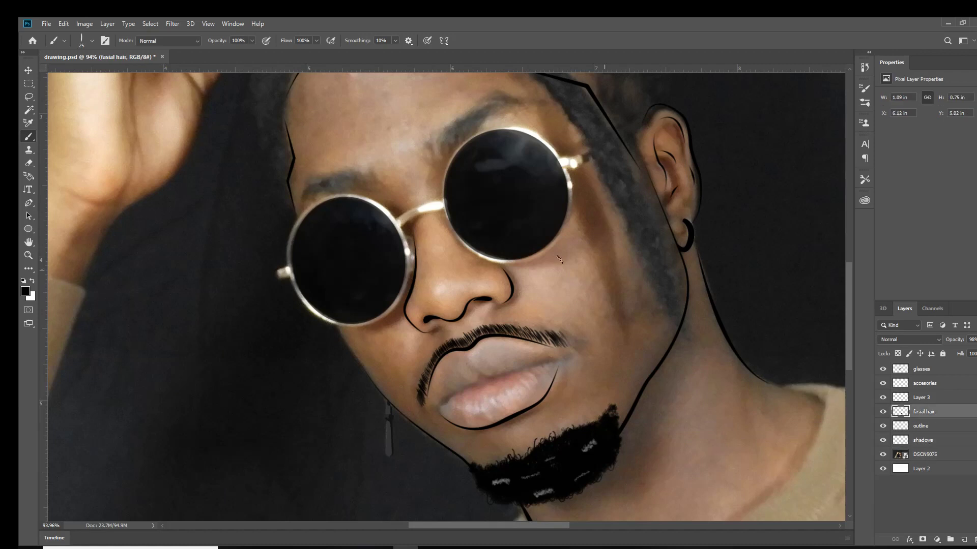
# Step: Give the brush size and angle jitter plus scattering of 260% with count 2
pyautogui.rightClick(677, 272)
pyautogui.press('F5')
pyautogui.click(705, 128)
pyautogui.moveTo(745, 112); pyautogui.dragTo(777, 113)
pyautogui.moveTo(746, 191); pyautogui.dragTo(757, 191)
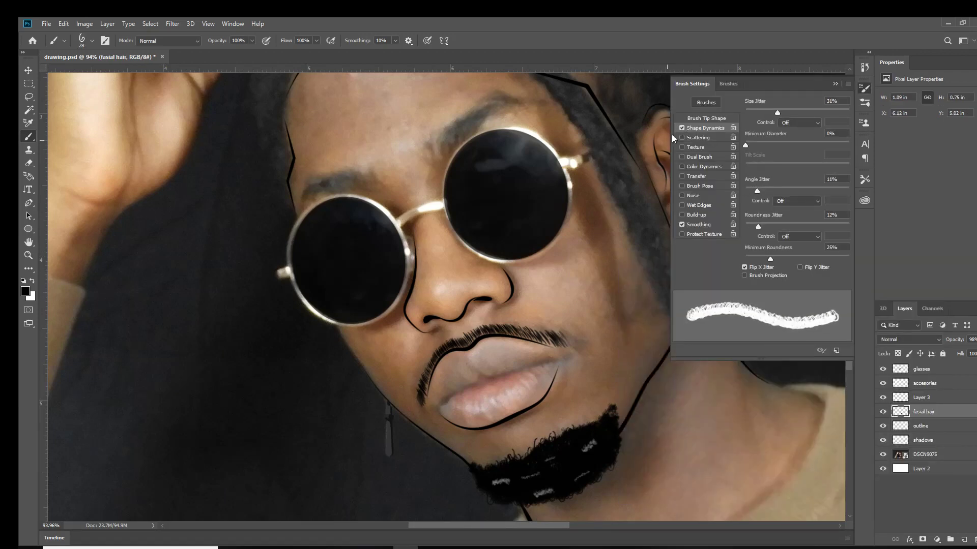
pyautogui.click(698, 137)
pyautogui.moveTo(746, 113); pyautogui.dragTo(772, 112)
pyautogui.moveTo(746, 145); pyautogui.dragTo(753, 146)
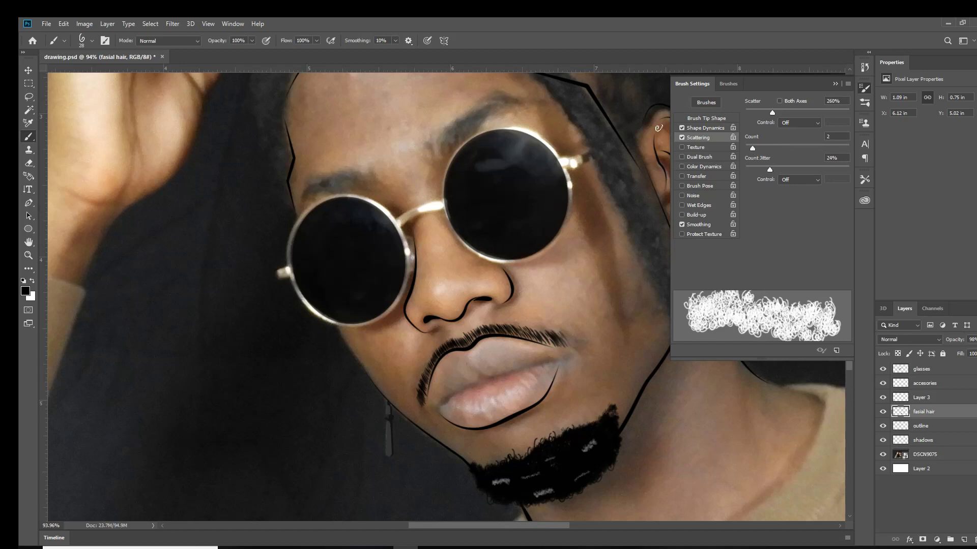
pyautogui.press('F5')
# Step: Paint trial curly cheek and sideburn hair on a new separate layer
pyautogui.moveTo(649, 226)
pyautogui.mouseDown()
pyautogui.moveTo(662, 275)
pyautogui.moveTo(639, 351)
pyautogui.moveTo(668, 269)
pyautogui.mouseUp()
pyautogui.hotkey('ctrl', 'z')
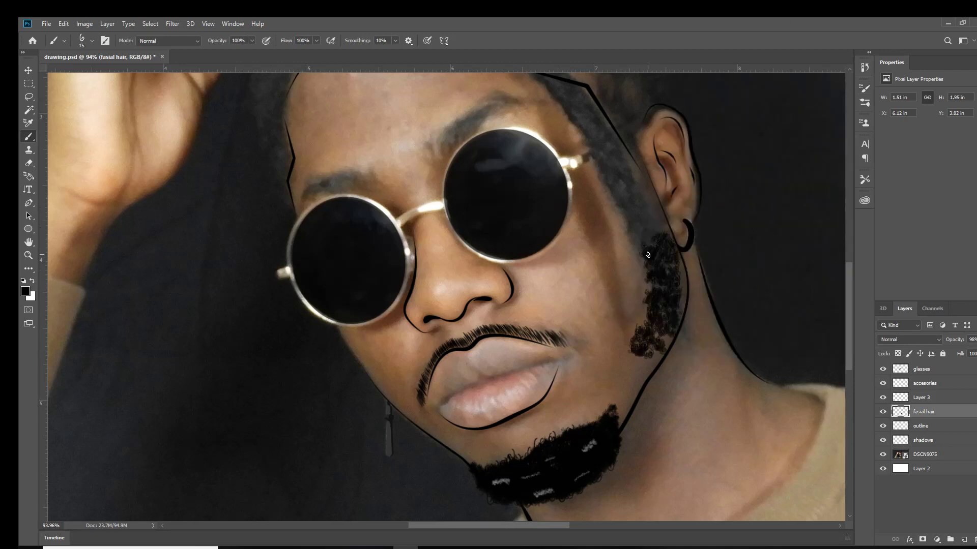
pyautogui.hotkey('ctrl', 'z')
pyautogui.hotkey('ctrl', 'z')
pyautogui.hotkey('ctrl', 'z')
pyautogui.hotkey('ctrl', 'z')
pyautogui.hotkey('ctrl', 'z')
pyautogui.hotkey('ctrl', 'shift', 'z')
pyautogui.hotkey('ctrl', 'z')
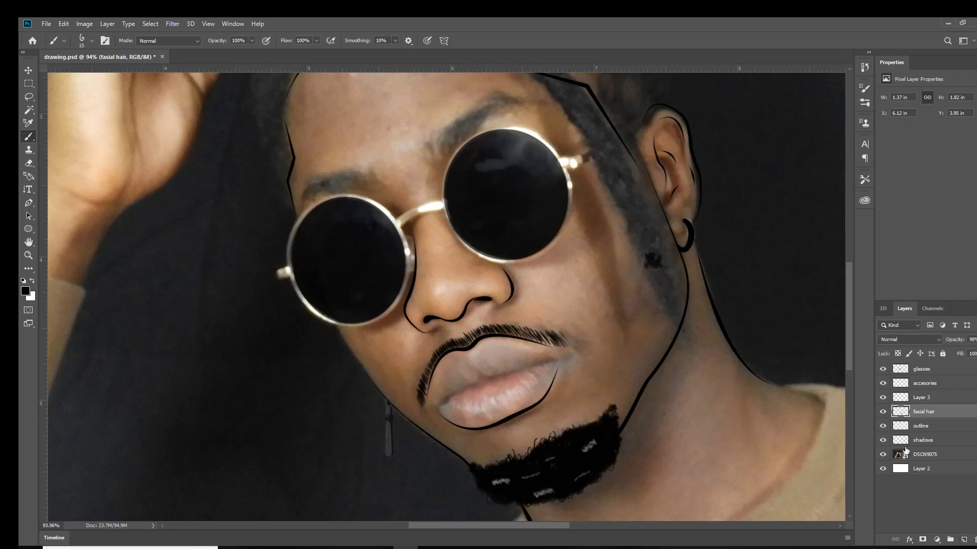
pyautogui.hotkey('ctrl', 'z')
pyautogui.click(964, 540)
pyautogui.moveTo(638, 285); pyautogui.dragTo(653, 323)
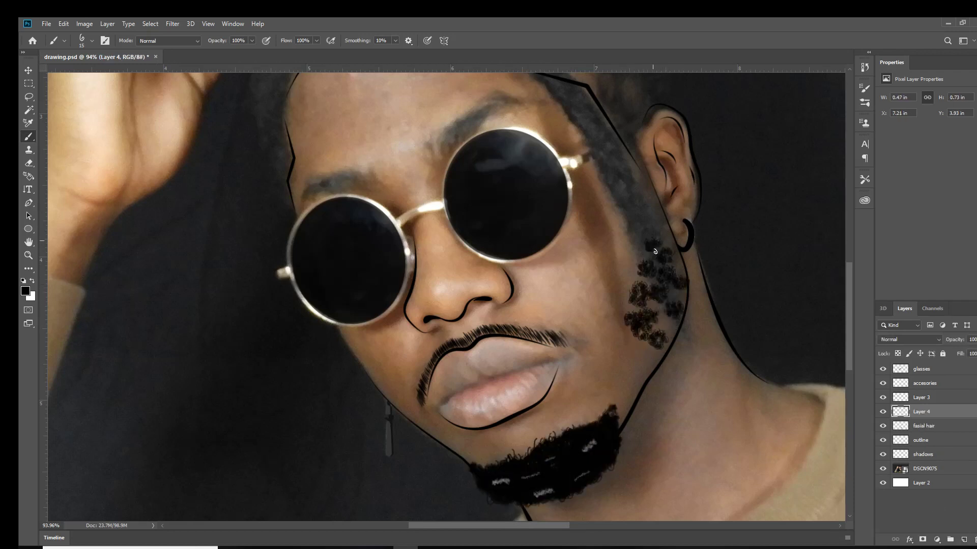
pyautogui.moveTo(655, 252); pyautogui.dragTo(683, 296)
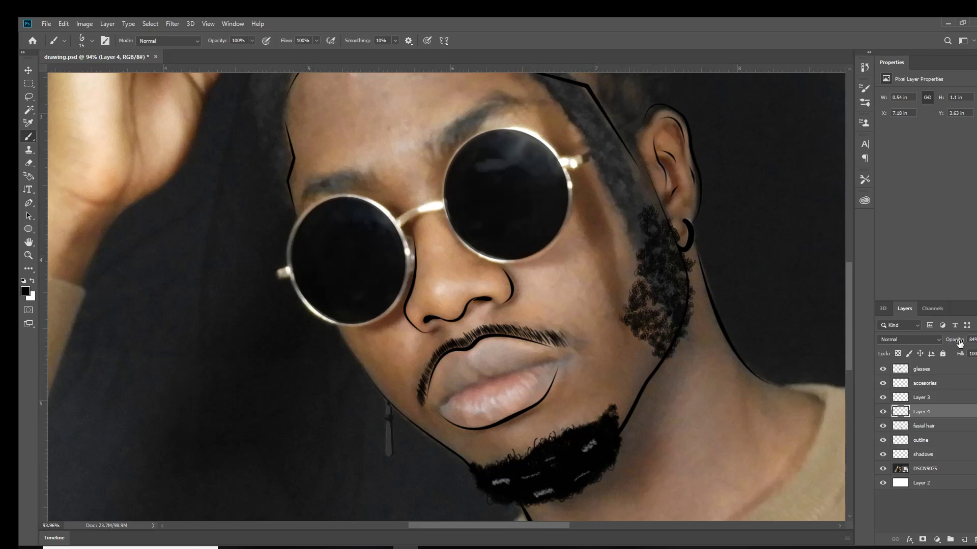
# Step: Discard the cheek hair layer and show the reference photo again
pyautogui.press('e')
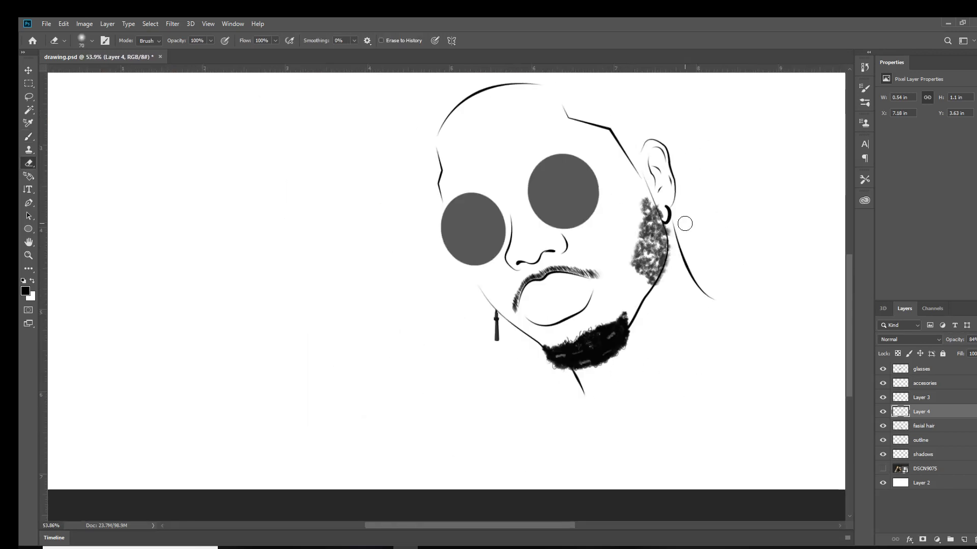
pyautogui.scroll(2, 685, 224)
pyautogui.press('b')
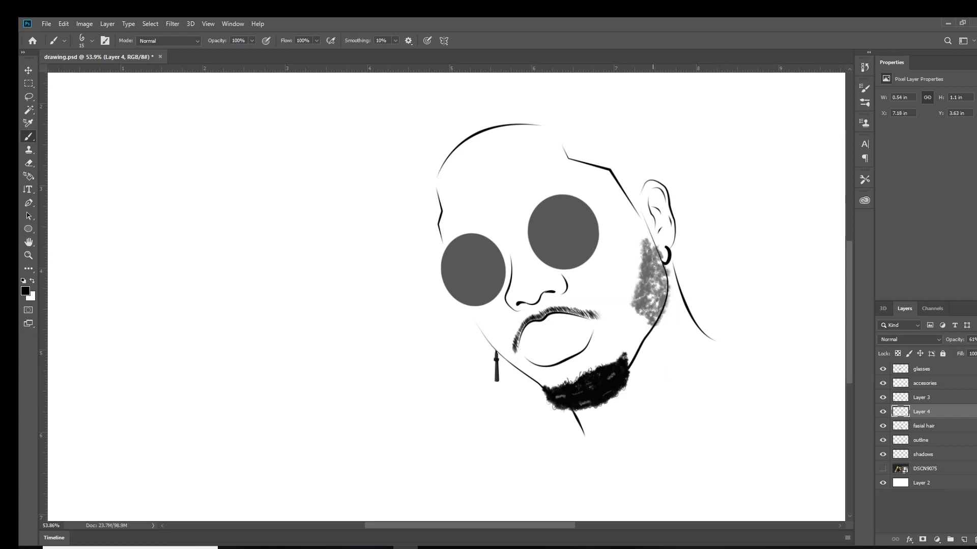
pyautogui.click(969, 340)
pyautogui.write('100e')
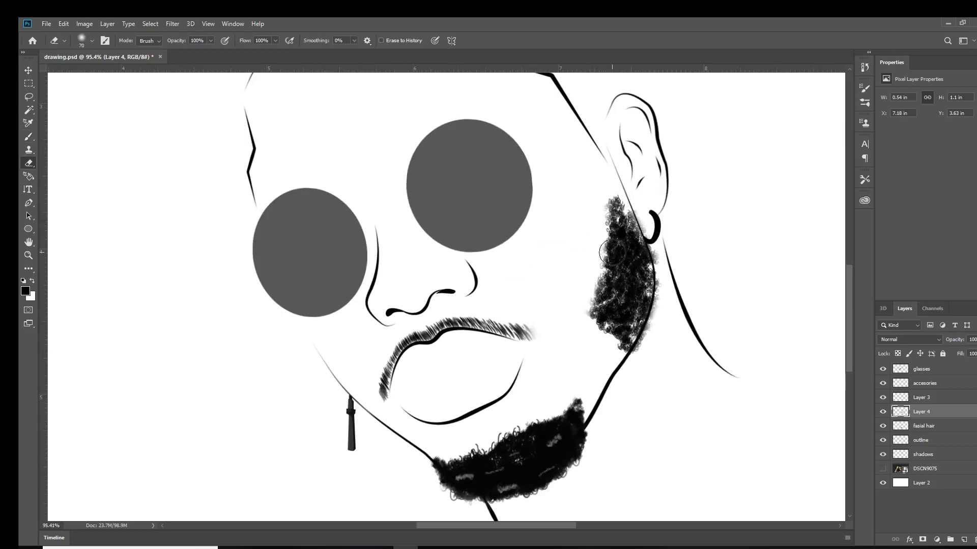
pyautogui.press('Delete')
pyautogui.scroll(1, 442, 295)
pyautogui.click(883, 455)
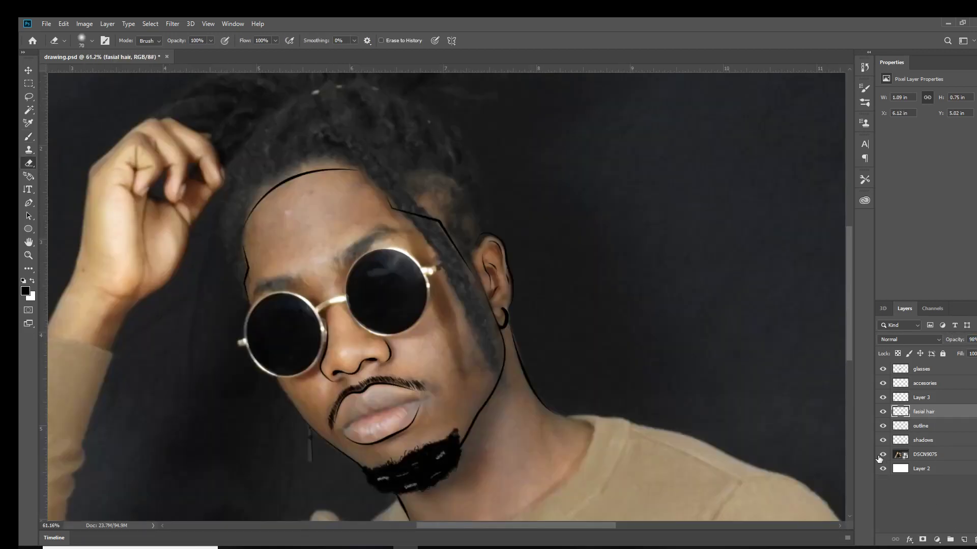
pyautogui.scroll(5, 346, 270)
# Step: Paint the first short dark eyebrow hair strokes just above the glasses
pyautogui.press('b')
pyautogui.rightClick(346, 247)
pyautogui.press('Escape')
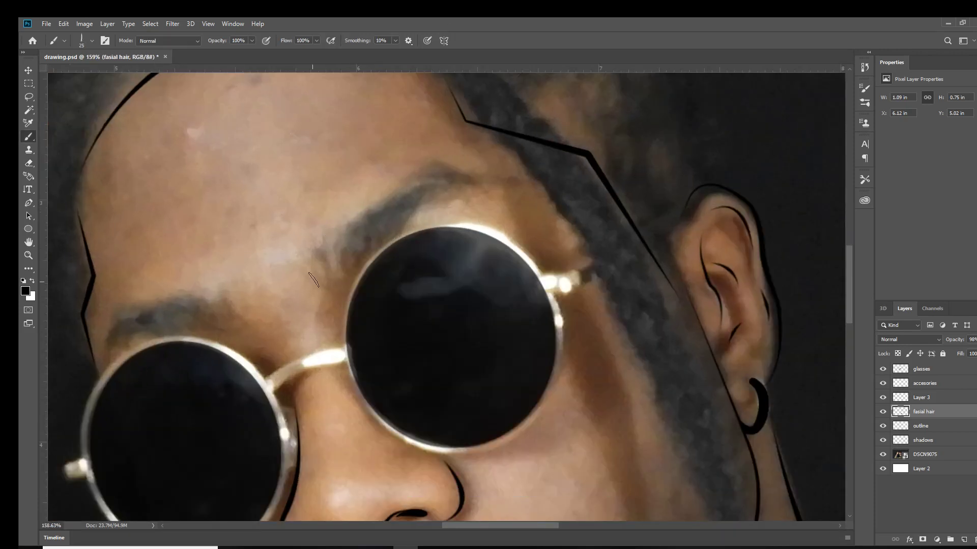
pyautogui.scroll(5, 328, 261)
pyautogui.moveTo(311, 238)
pyautogui.mouseDown()
pyautogui.moveTo(356, 299)
pyautogui.moveTo(339, 235)
pyautogui.mouseUp()
pyautogui.scroll(5, 348, 271)
pyautogui.press('[')
pyautogui.press('[')
pyautogui.press('[')
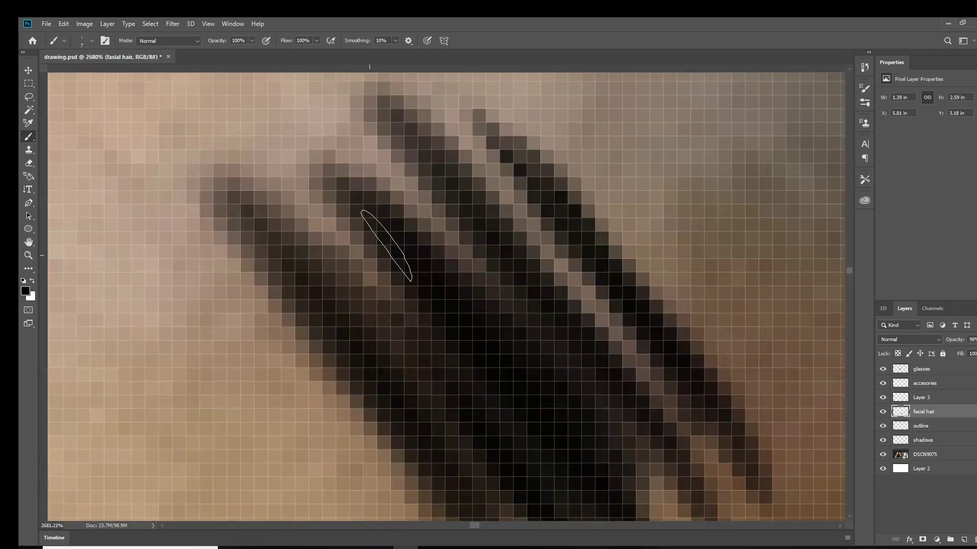
pyautogui.scroll(-5, 349, 270)
pyautogui.scroll(-1, 458, 274)
# Step: Enlarge the brush and paint more eyebrow hairs extending to the right
pyautogui.rightClick(550, 272)
pyautogui.moveTo(563, 293); pyautogui.dragTo(624, 287)
pyautogui.press('Return')
pyautogui.rightClick(558, 268)
pyautogui.press('Return')
pyautogui.moveTo(580, 239); pyautogui.dragTo(545, 325)
pyautogui.moveTo(610, 244); pyautogui.dragTo(565, 331)
# Step: Reduce the brush size for finer eyebrow hairs
pyautogui.rightClick(606, 257)
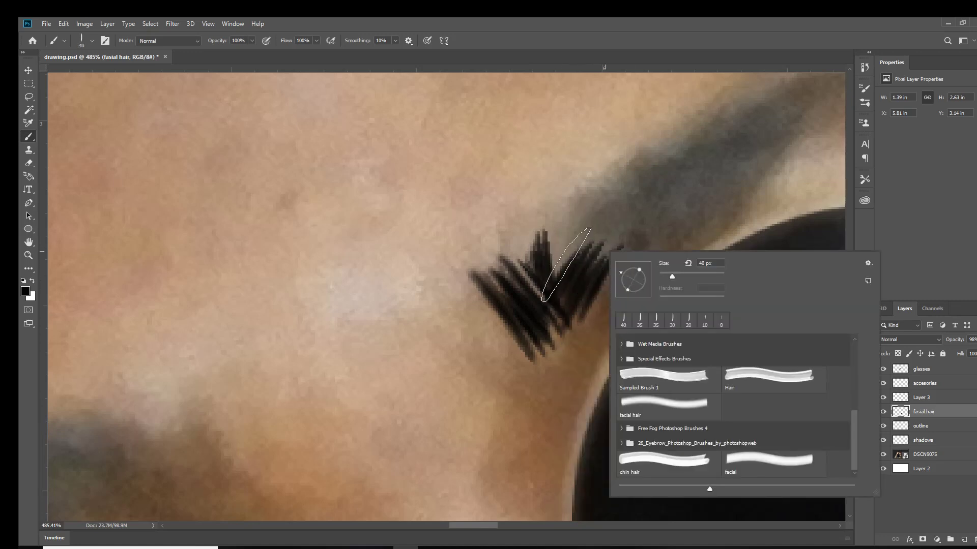
pyautogui.moveTo(672, 276); pyautogui.dragTo(664, 276)
pyautogui.press('Return')
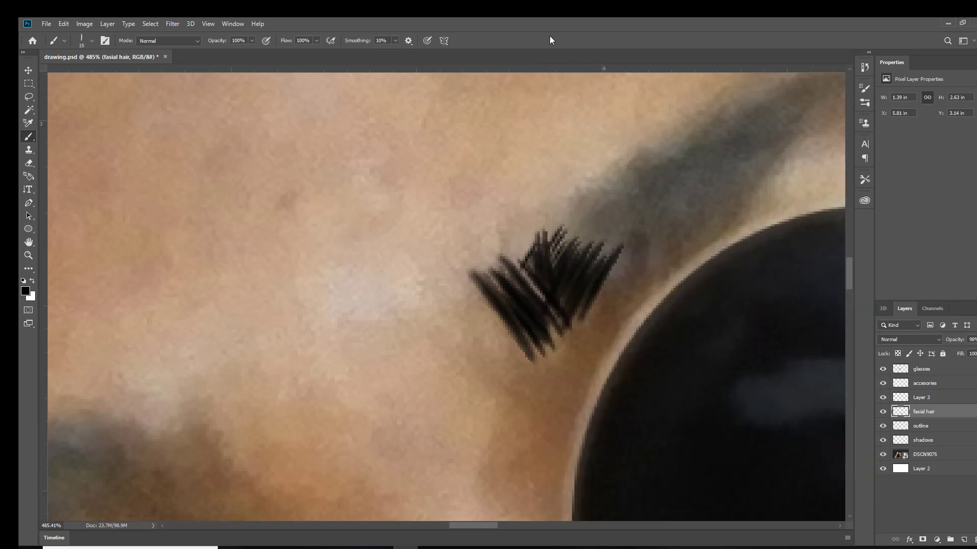
pyautogui.rightClick(524, 258)
pyautogui.press('Return')
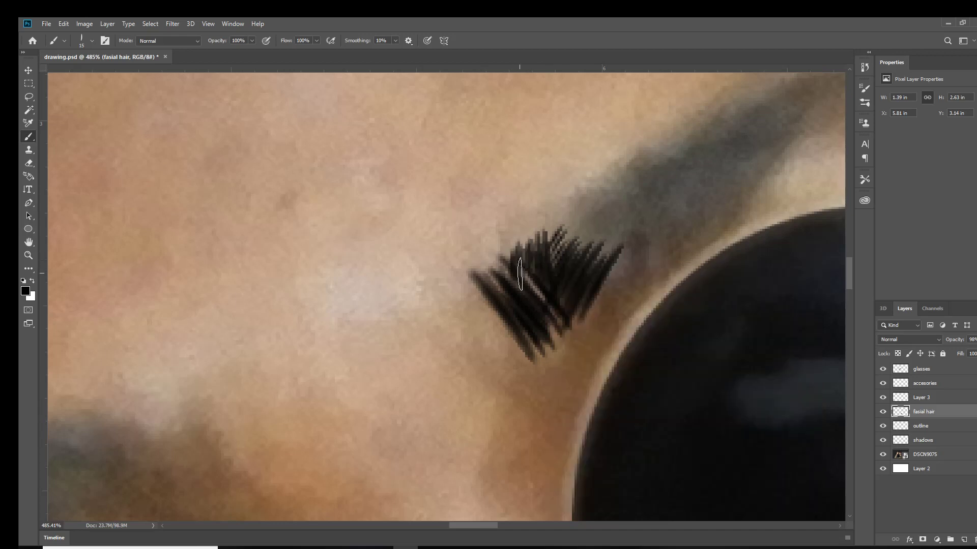
pyautogui.scroll(-3, 520, 275)
pyautogui.scroll(2, 520, 274)
pyautogui.rightClick(593, 303)
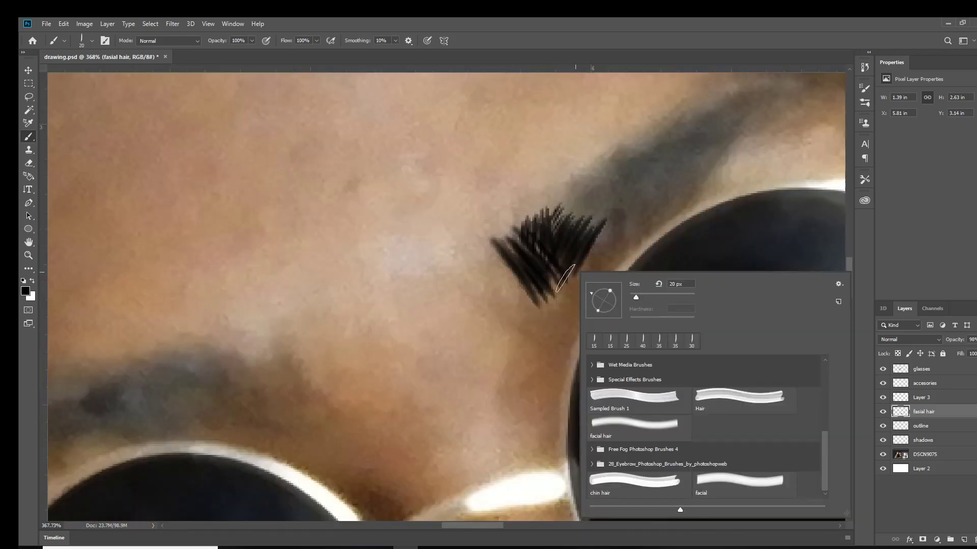
pyautogui.press('Return')
# Step: Paint a curved eyebrow stroke and dark hairs above the existing eyebrow strokes
pyautogui.rightClick(592, 179)
pyautogui.moveTo(554, 212); pyautogui.dragTo(611, 166)
pyautogui.press('Return')
pyautogui.scroll(-3, 617, 240)
pyautogui.scroll(2, 617, 240)
pyautogui.scroll(1, 617, 240)
pyautogui.moveTo(575, 234)
pyautogui.mouseDown()
pyautogui.moveTo(610, 208)
pyautogui.moveTo(631, 209)
pyautogui.mouseUp()
pyautogui.moveTo(613, 245); pyautogui.dragTo(654, 186)
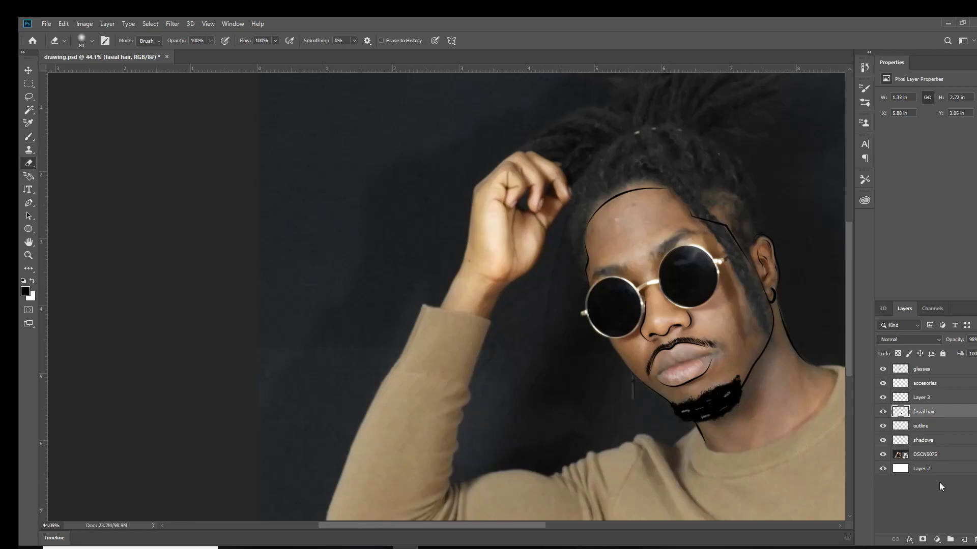
# Step: Try eyebrow brush presets, ending on the single eyebrows brush from set 4
pyautogui.rightClick(697, 252)
pyautogui.click(727, 441)
pyautogui.click(852, 454)
pyautogui.scroll(-1, 871, 432)
pyautogui.doubleClick(871, 453)
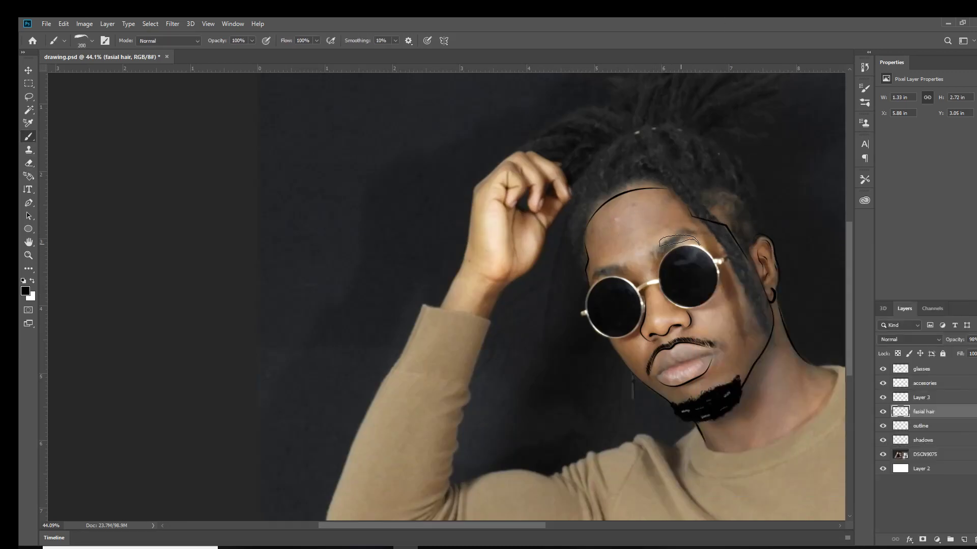
pyautogui.rightClick(670, 240)
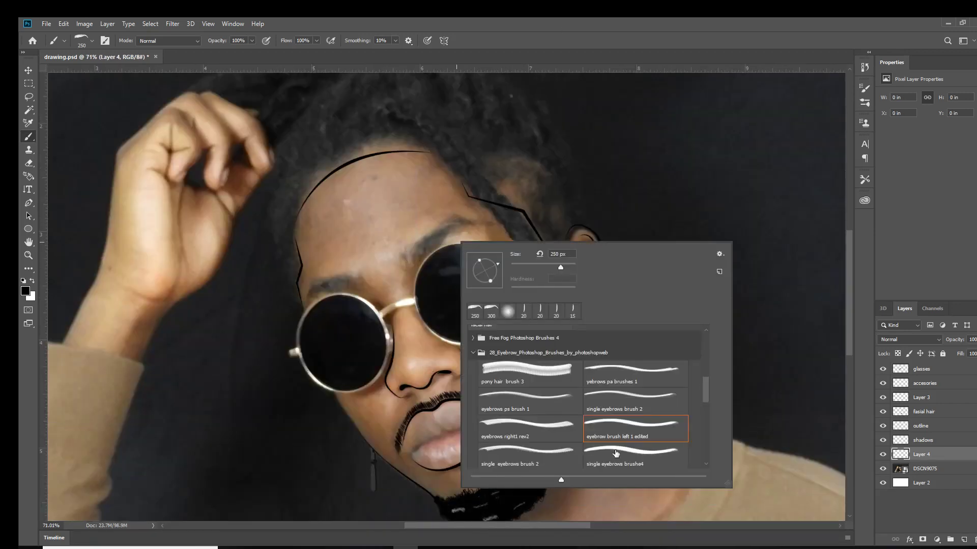
pyautogui.scroll(-5, 616, 453)
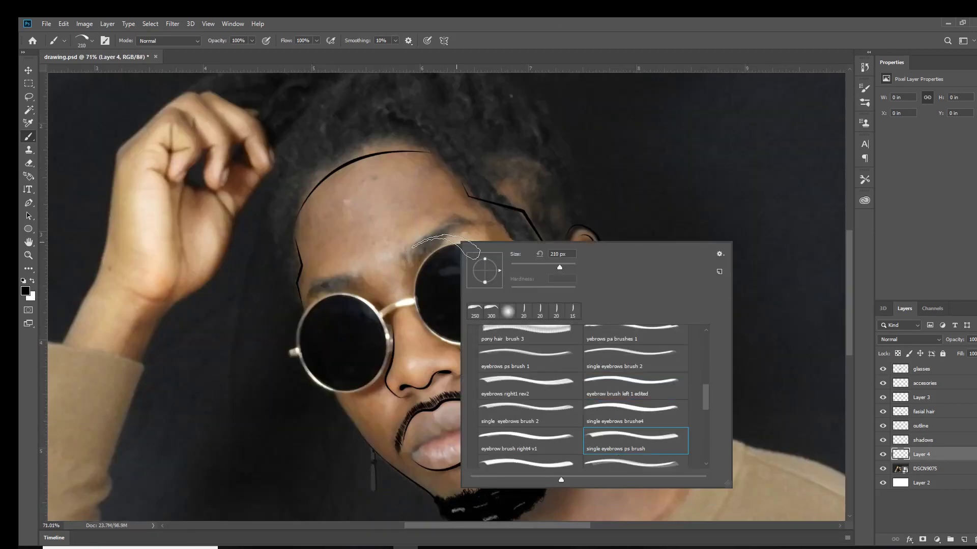
pyautogui.click(636, 426)
pyautogui.scroll(-1, 635, 437)
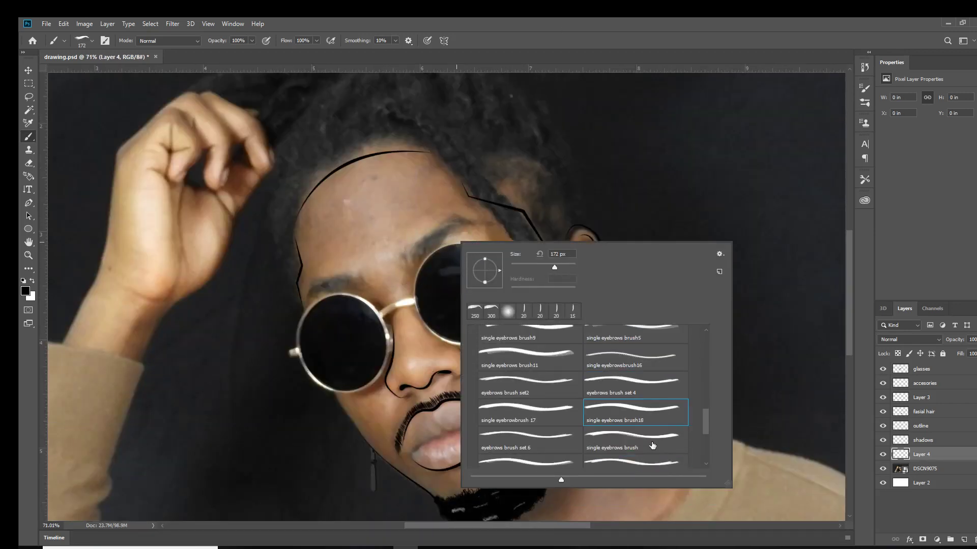
pyautogui.doubleClick(635, 447)
# Step: Enlarge the brush slightly, delete the eyebrow test layer, and switch to the Pen tool
pyautogui.rightClick(431, 233)
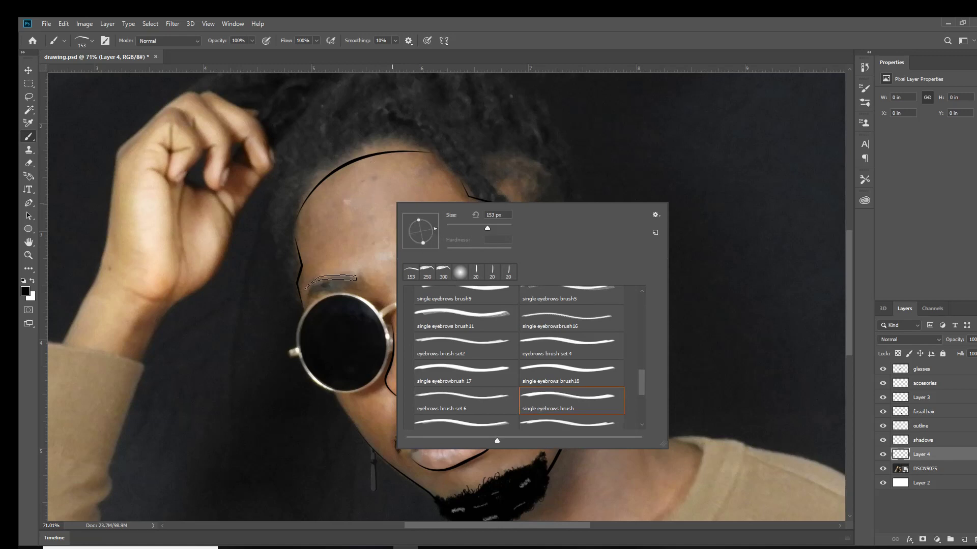
pyautogui.press('Escape')
pyautogui.scroll(-2, 829, 427)
pyautogui.press(']')
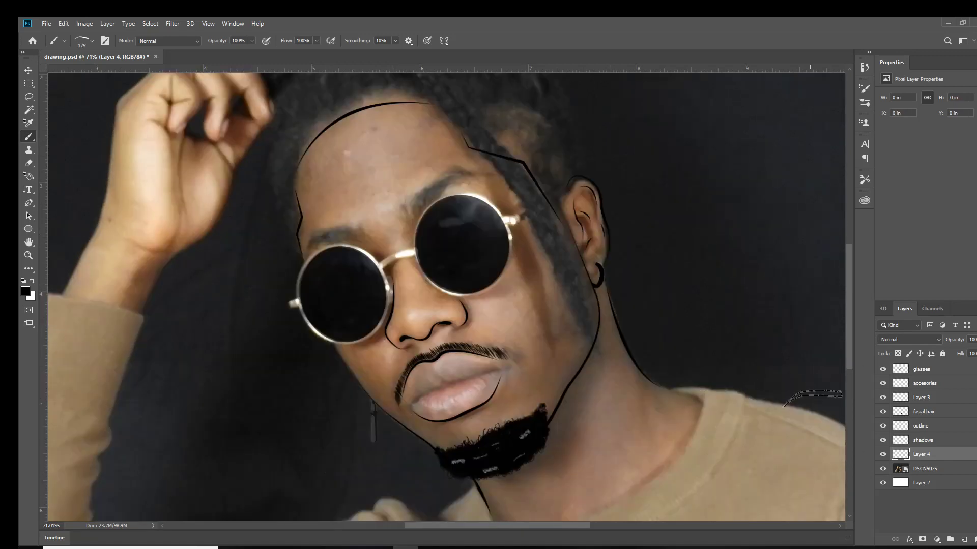
pyautogui.press('p')
pyautogui.press('Delete')
pyautogui.scroll(3, 489, 331)
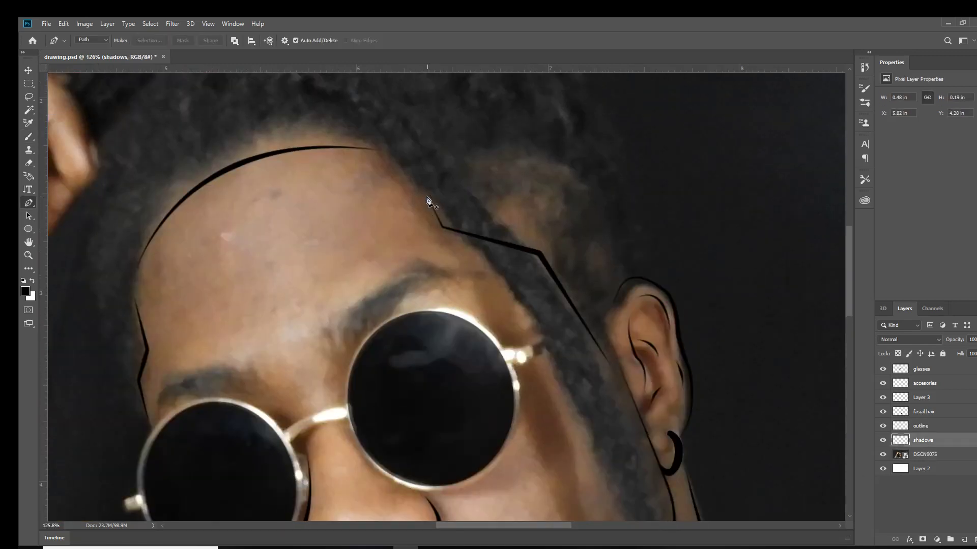
# Step: Fill a pen path along the face side with grey, then hide the reference photo
pyautogui.moveTo(490, 332); pyautogui.dragTo(502, 359)
pyautogui.scroll(-2, 549, 423)
pyautogui.scroll(-1, 580, 471)
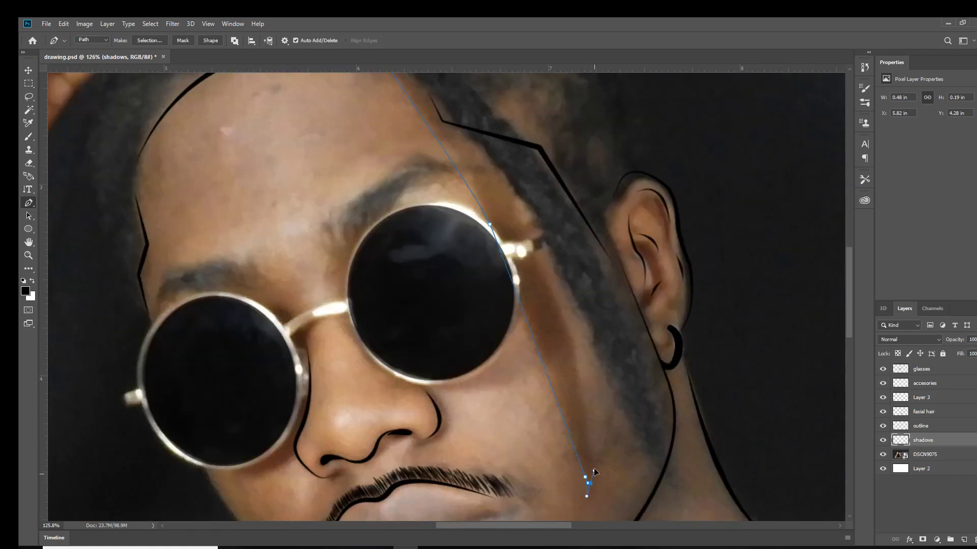
pyautogui.scroll(1, 569, 324)
pyautogui.rightClick(529, 229)
pyautogui.click(491, 279)
pyautogui.click(571, 155)
pyautogui.hotkey('ctrl', '0')
pyautogui.click(883, 454)
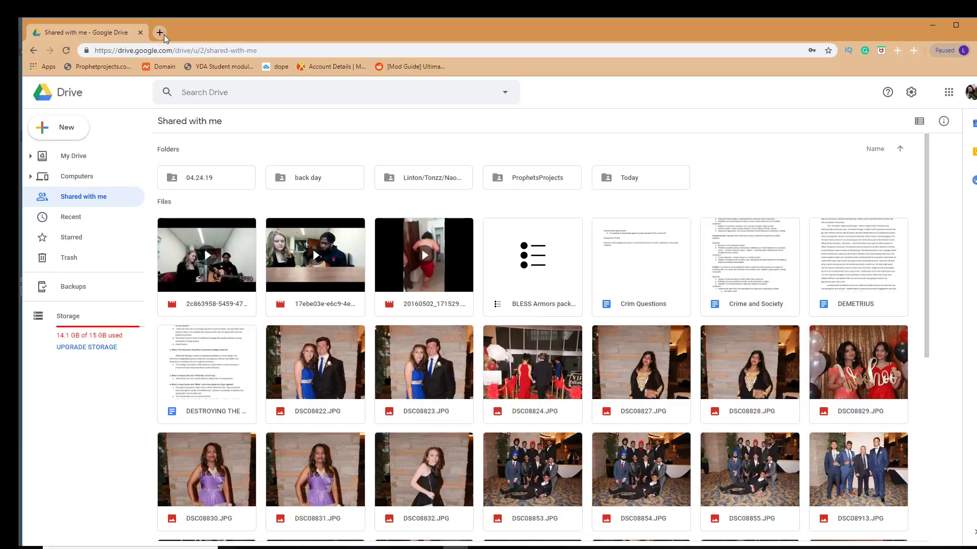
# Step: Google 'photoshop dreadlock brush' and open a hair brush download result
pyautogui.click(164, 35)
pyautogui.write('google')
pyautogui.press('Return')
pyautogui.write('photoshop dreadlock brush')
pyautogui.press('Return')
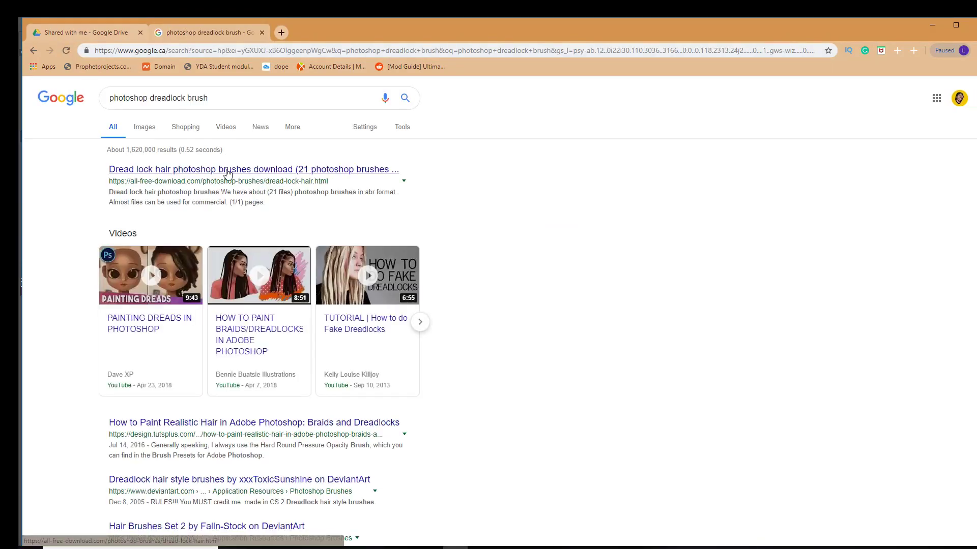
pyautogui.click(228, 174)
pyautogui.click(491, 200)
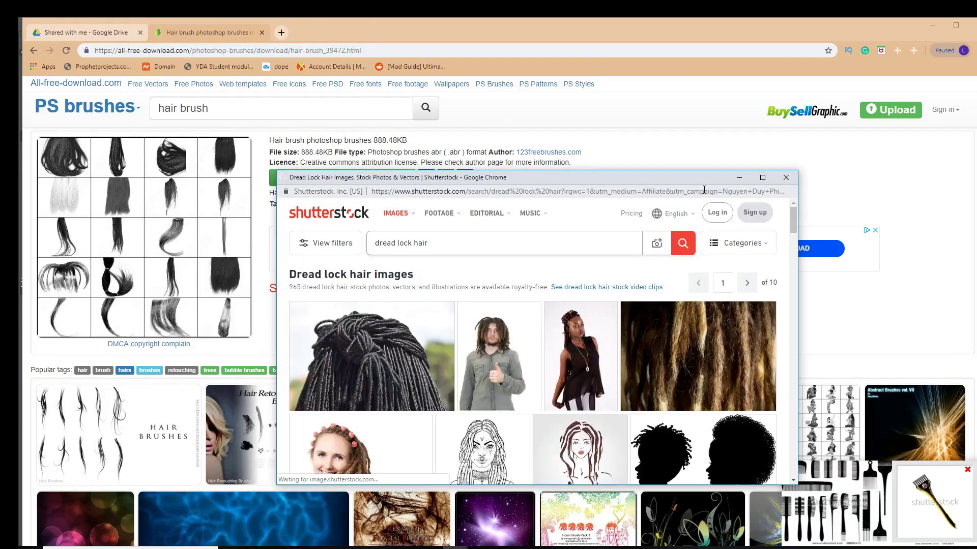
pyautogui.click(786, 177)
# Step: Search the download site for 'dread lock hair' and open a dreadlock brush page
pyautogui.tripleClick(280, 108)
pyautogui.write('dread lock hair')
pyautogui.press('Return')
pyautogui.scroll(-10, 489, 204)
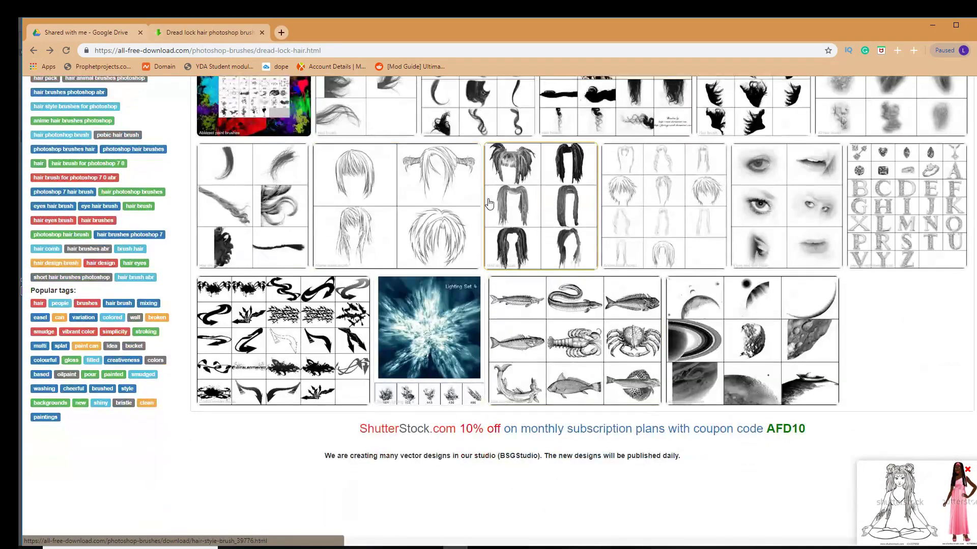
pyautogui.click(489, 204)
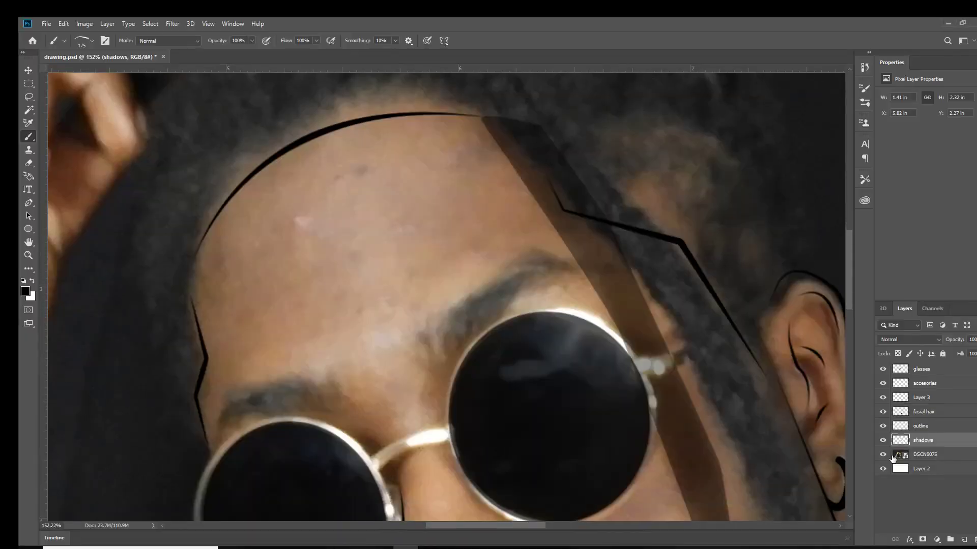
# Step: Back in Photoshop, hide the reference photo, choose a fine hair brush, and add a new layer
pyautogui.click(883, 454)
pyautogui.rightClick(452, 301)
pyautogui.scroll(3, 532, 458)
pyautogui.scroll(2, 532, 467)
pyautogui.scroll(-3, 532, 467)
pyautogui.doubleClick(471, 436)
pyautogui.hotkey('ctrl', 'shift', 'alt', 'n')
# Step: Paint a dreadlock strand along the face side using the Charcoal Pencil brush
pyautogui.moveTo(466, 138); pyautogui.dragTo(587, 274)
pyautogui.hotkey('ctrl', 'z')
pyautogui.click(882, 468)
pyautogui.scroll(1, 397, 179)
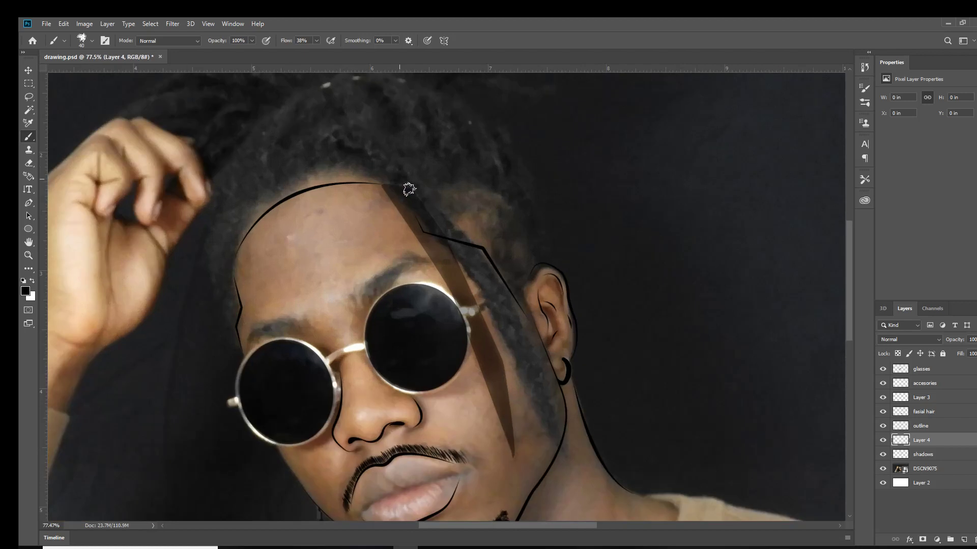
pyautogui.moveTo(482, 281)
pyautogui.mouseDown()
pyautogui.moveTo(514, 320)
pyautogui.moveTo(557, 427)
pyautogui.mouseUp()
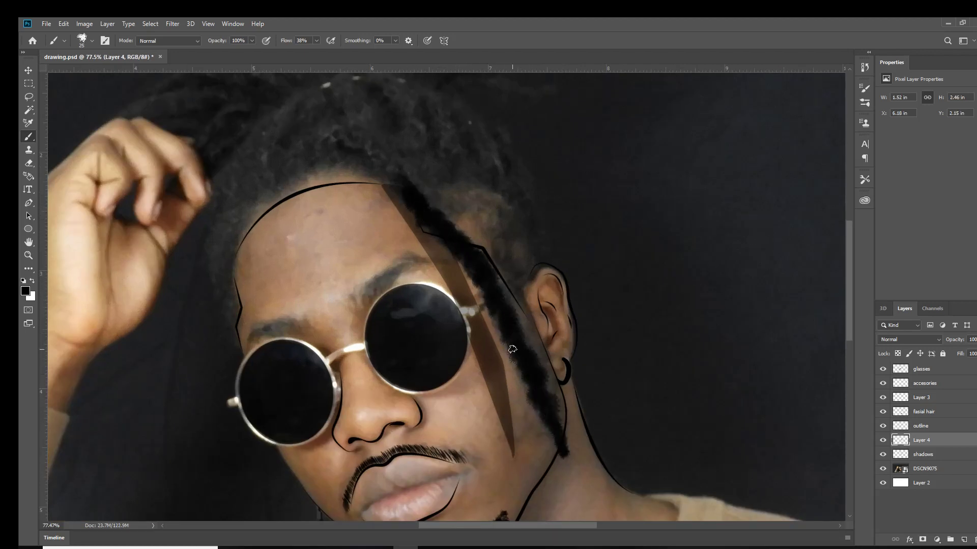
pyautogui.rightClick(470, 220)
pyautogui.doubleClick(481, 303)
pyautogui.rightClick(563, 294)
pyautogui.scroll(-3, 576, 458)
pyautogui.scroll(-3, 576, 474)
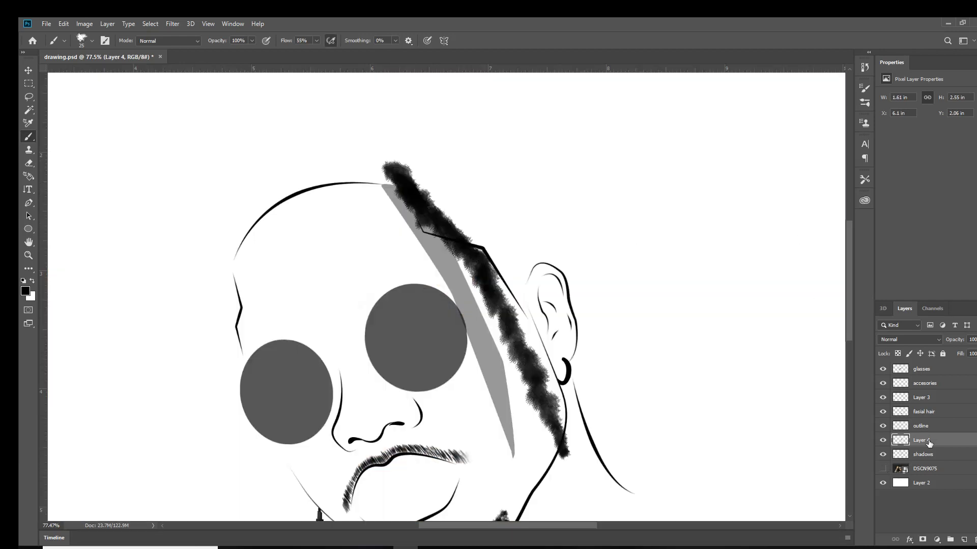
# Step: Darken the strand by duplicating and merging it, then free-transform it into place
pyautogui.hotkey('ctrl', 'j')
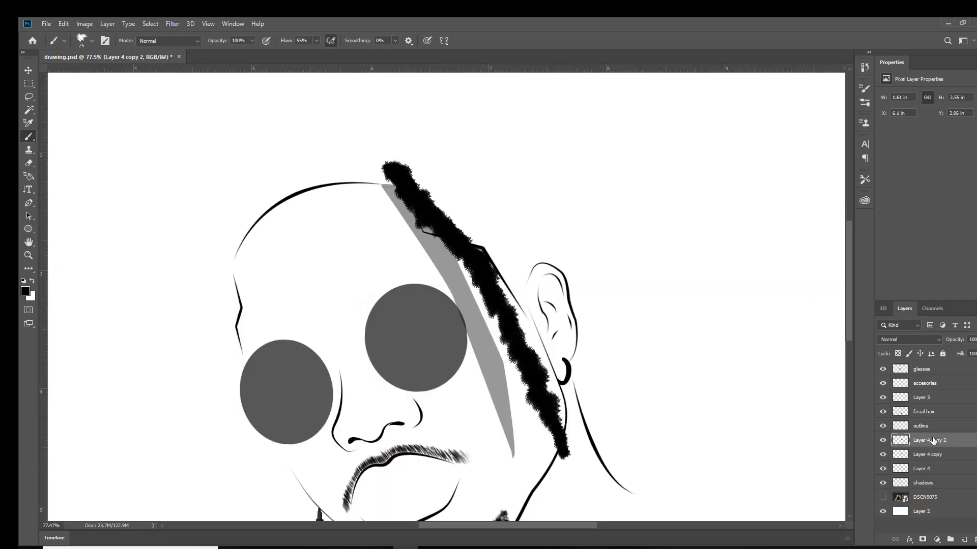
pyautogui.hotkey('ctrl', '0')
pyautogui.hotkey('ctrl', 'e')
pyautogui.hotkey('ctrl', 'e')
pyautogui.hotkey('ctrl', 't')
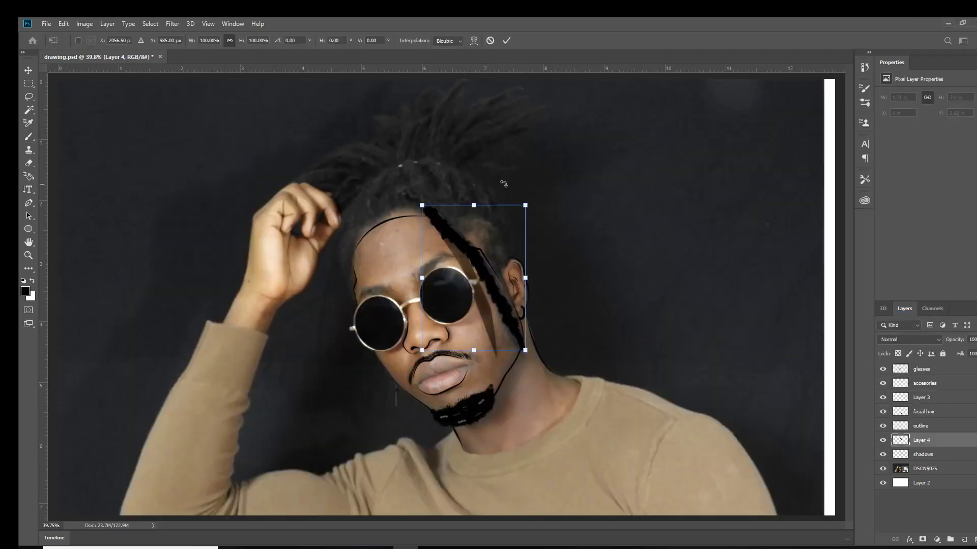
pyautogui.press('Return')
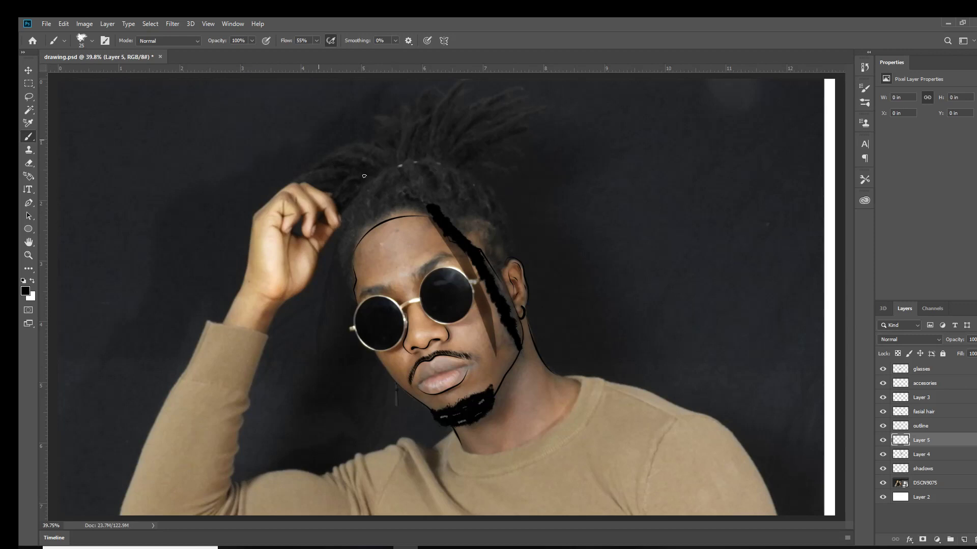
# Step: Enlarge the brush to 45 and paint five thick black dreadlock strands sweeping up and right
pyautogui.scroll(5, 364, 176)
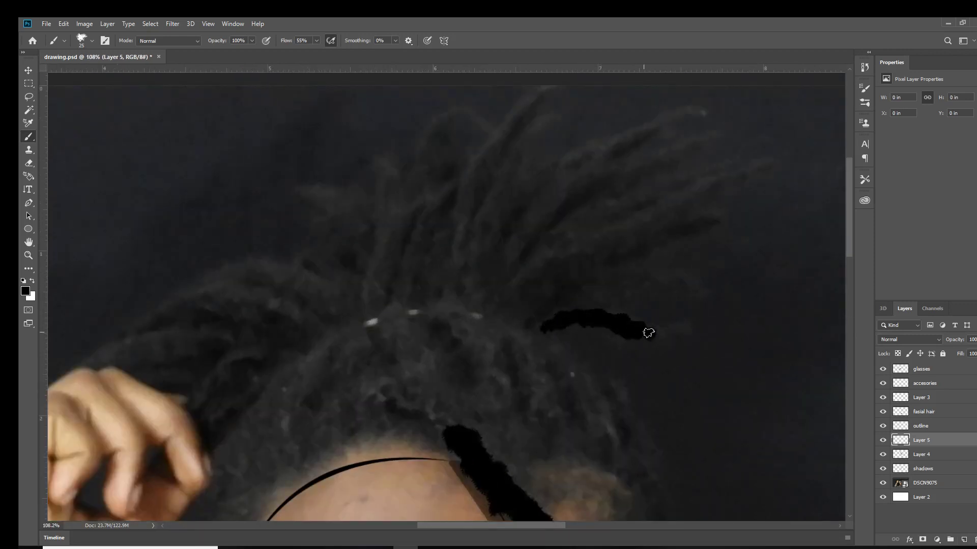
pyautogui.press(']')
pyautogui.press(']')
pyautogui.moveTo(595, 296); pyautogui.dragTo(695, 294)
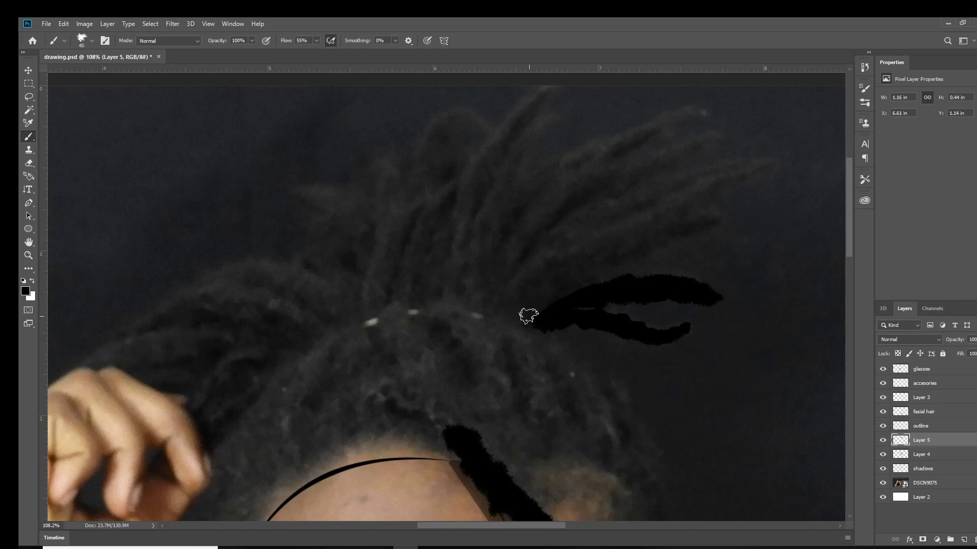
pyautogui.moveTo(541, 319); pyautogui.dragTo(677, 233)
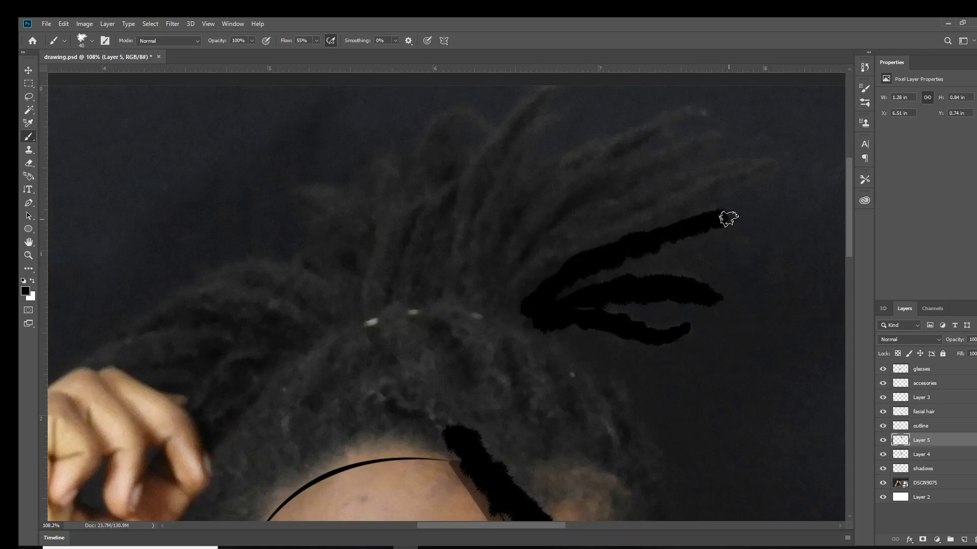
pyautogui.moveTo(527, 295); pyautogui.dragTo(745, 162)
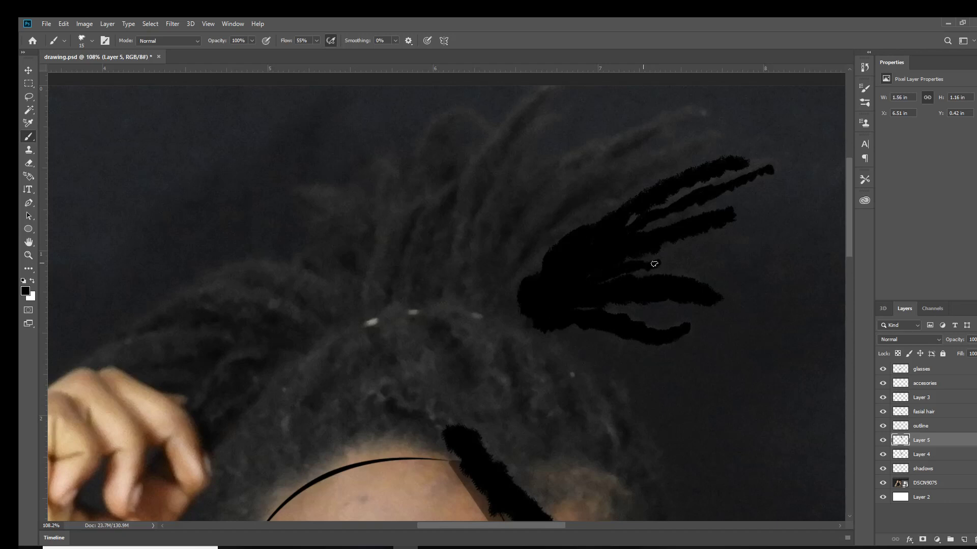
pyautogui.moveTo(522, 255); pyautogui.dragTo(701, 112)
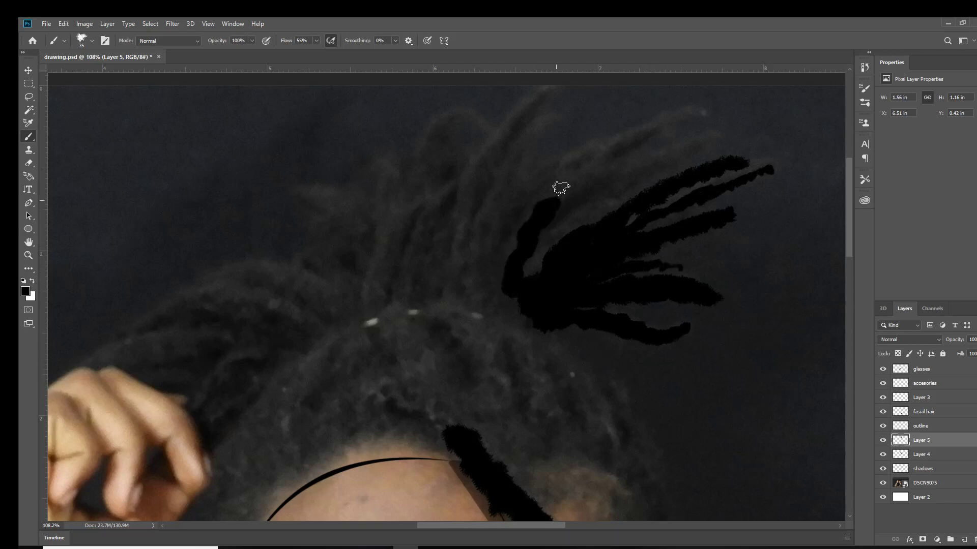
pyautogui.moveTo(524, 280)
pyautogui.mouseDown()
pyautogui.moveTo(604, 192)
pyautogui.moveTo(719, 136)
pyautogui.mouseUp()
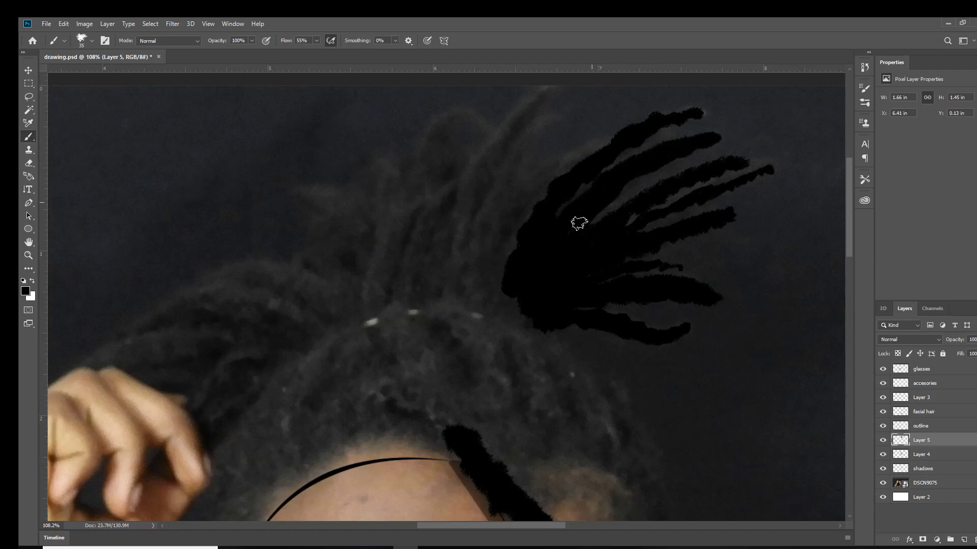
# Step: Check the hair against the reference photo, then add a vertical lock and more upward strands
pyautogui.hotkey('ctrl', '0')
pyautogui.click(883, 483)
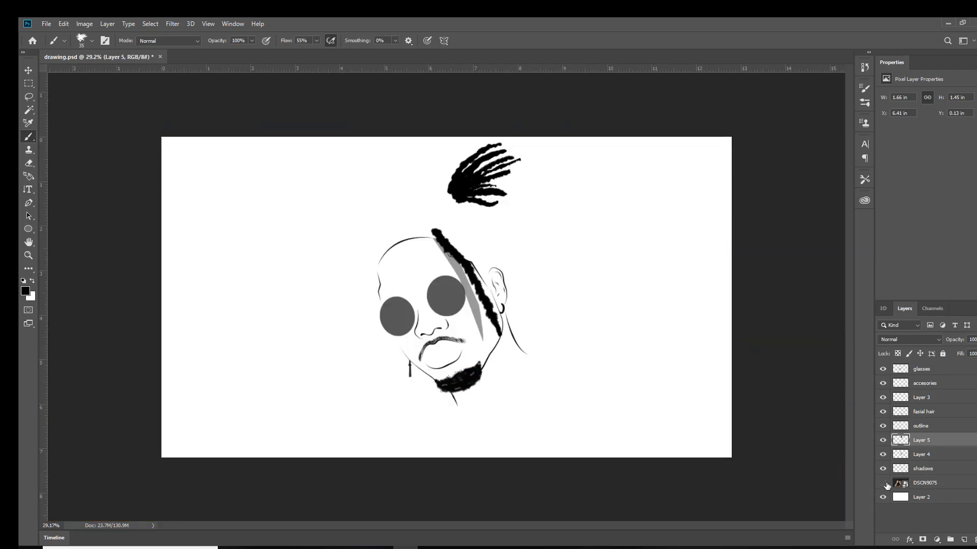
pyautogui.click(883, 483)
pyautogui.scroll(10, 414, 142)
pyautogui.scroll(2, 415, 142)
pyautogui.moveTo(441, 274); pyautogui.dragTo(466, 144)
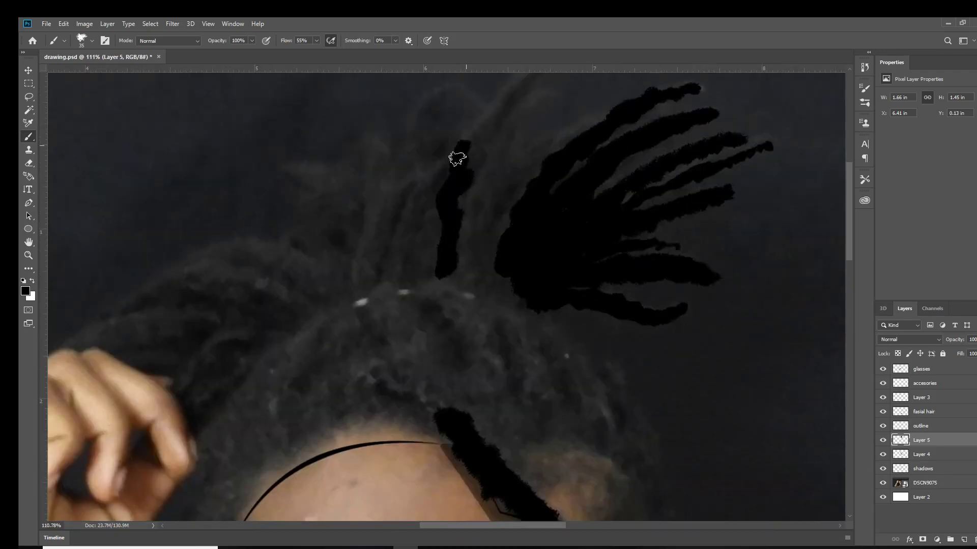
pyautogui.scroll(3, 465, 143)
pyautogui.moveTo(470, 208); pyautogui.dragTo(559, 145)
pyautogui.moveTo(462, 339)
pyautogui.mouseDown()
pyautogui.moveTo(489, 249)
pyautogui.moveTo(529, 195)
pyautogui.mouseUp()
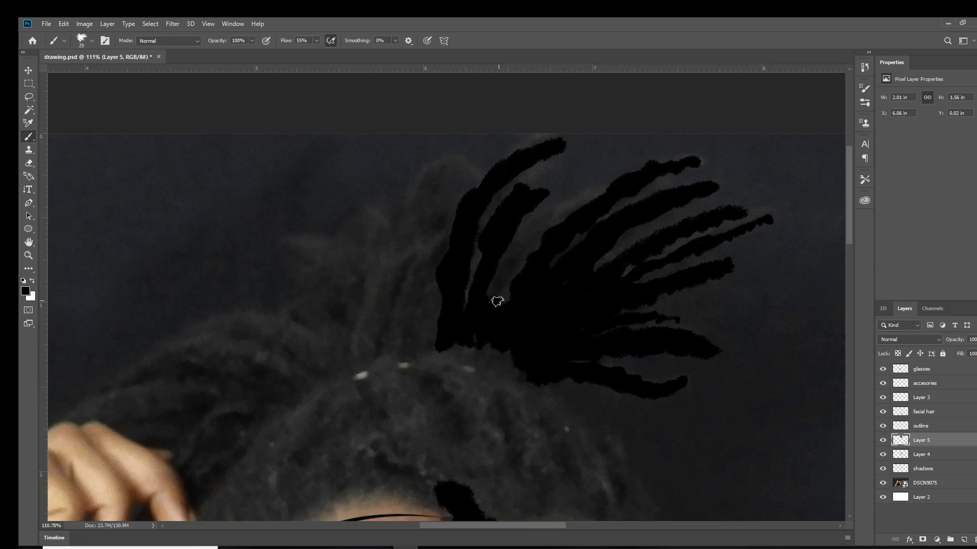
pyautogui.moveTo(509, 259); pyautogui.dragTo(580, 199)
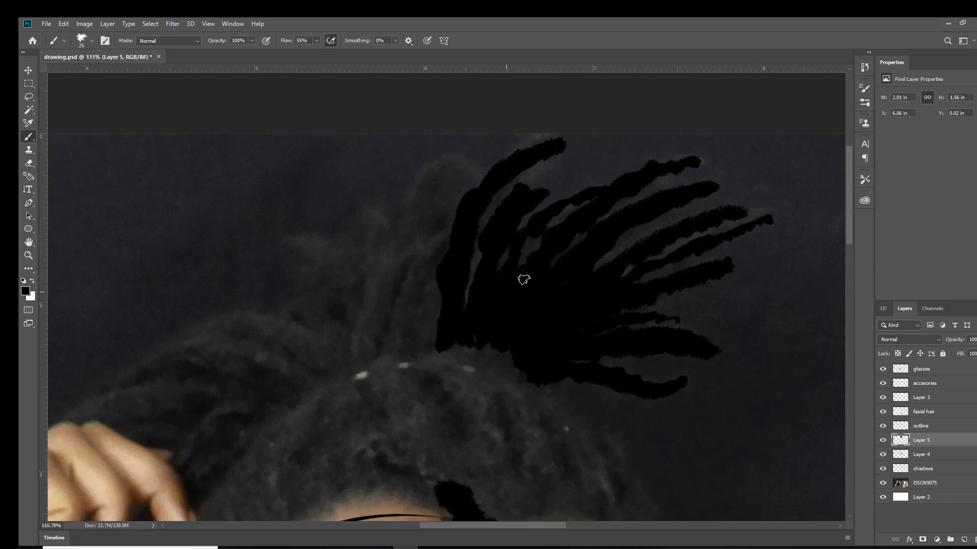
pyautogui.scroll(2, 501, 283)
pyautogui.moveTo(497, 230)
pyautogui.mouseDown()
pyautogui.moveTo(504, 203)
pyautogui.moveTo(586, 203)
pyautogui.moveTo(460, 339)
pyautogui.mouseUp()
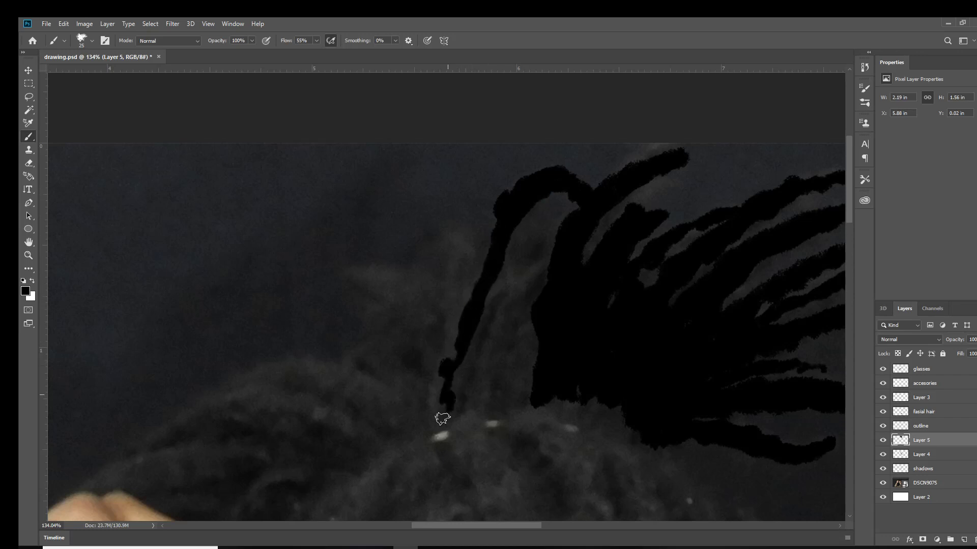
pyautogui.moveTo(458, 420)
pyautogui.mouseDown()
pyautogui.moveTo(498, 403)
pyautogui.moveTo(475, 375)
pyautogui.moveTo(541, 222)
pyautogui.moveTo(460, 395)
pyautogui.moveTo(508, 398)
pyautogui.moveTo(530, 293)
pyautogui.mouseUp()
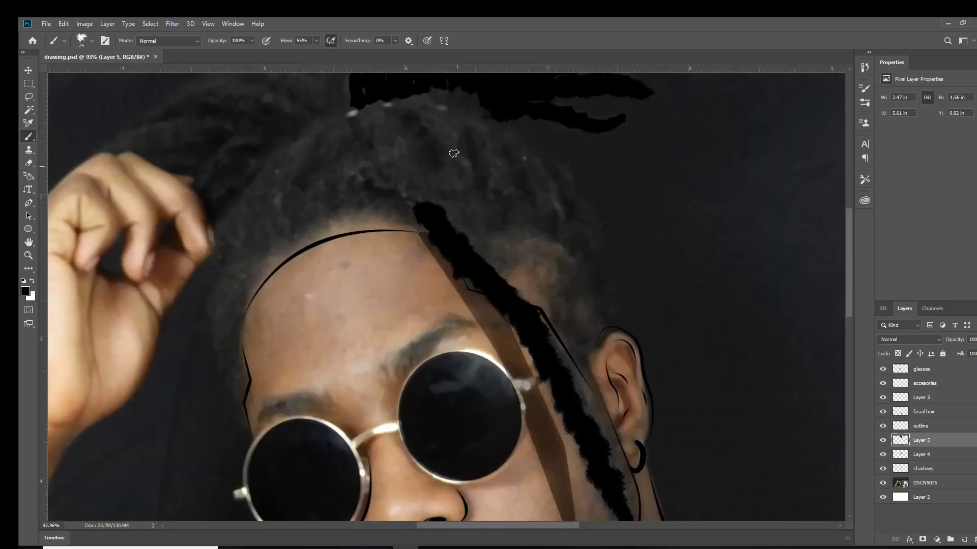
pyautogui.scroll(-5, 454, 153)
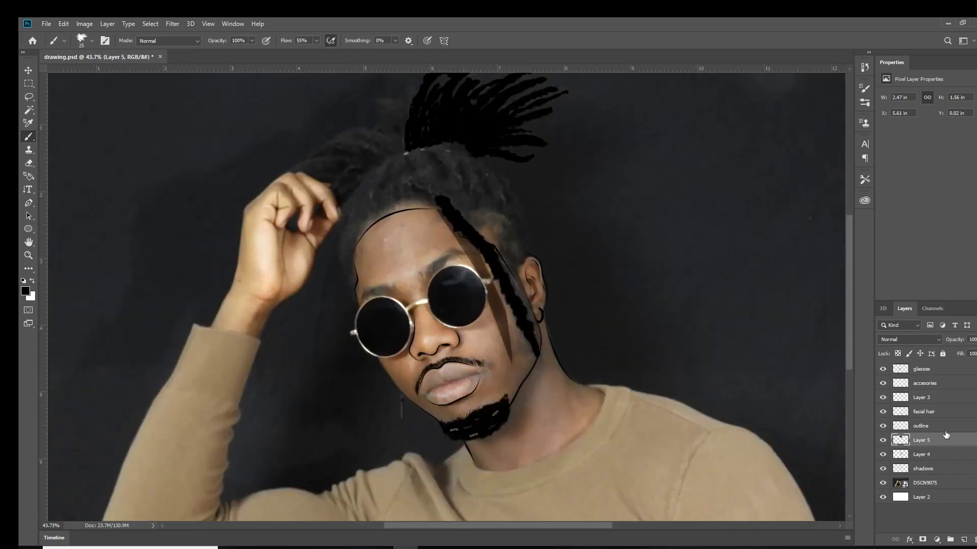
# Step: Duplicate the dreadlocks, flip the copy vertically, and rotate and scale it over the crown
pyautogui.hotkey('ctrl', 'j')
pyautogui.hotkey('ctrl', 't')
pyautogui.rightClick(443, 114)
pyautogui.click(468, 251)
pyautogui.moveTo(274, 224); pyautogui.dragTo(239, 213)
pyautogui.moveTo(346, 264); pyautogui.dragTo(395, 248)
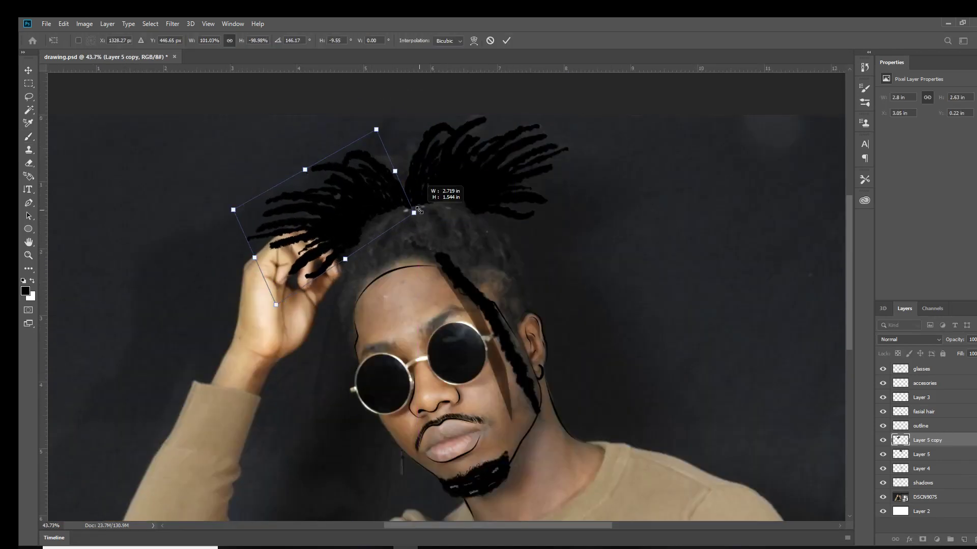
pyautogui.press('Return')
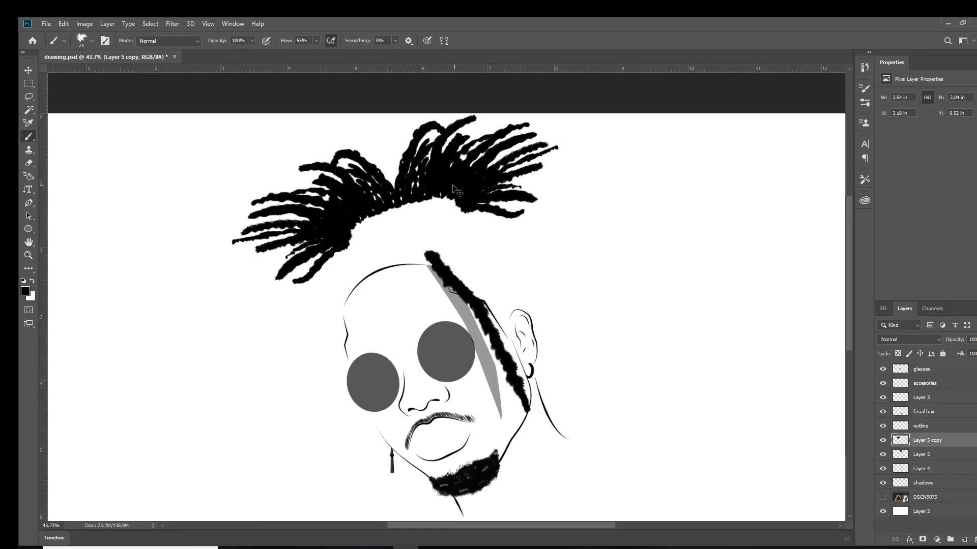
# Step: Duplicate the copy again, rotate it and move it onto the crown
pyautogui.hotkey('ctrl', 'j')
pyautogui.hotkey('ctrl', 't')
pyautogui.moveTo(286, 103); pyautogui.dragTo(301, 87)
pyautogui.moveTo(387, 155); pyautogui.dragTo(389, 156)
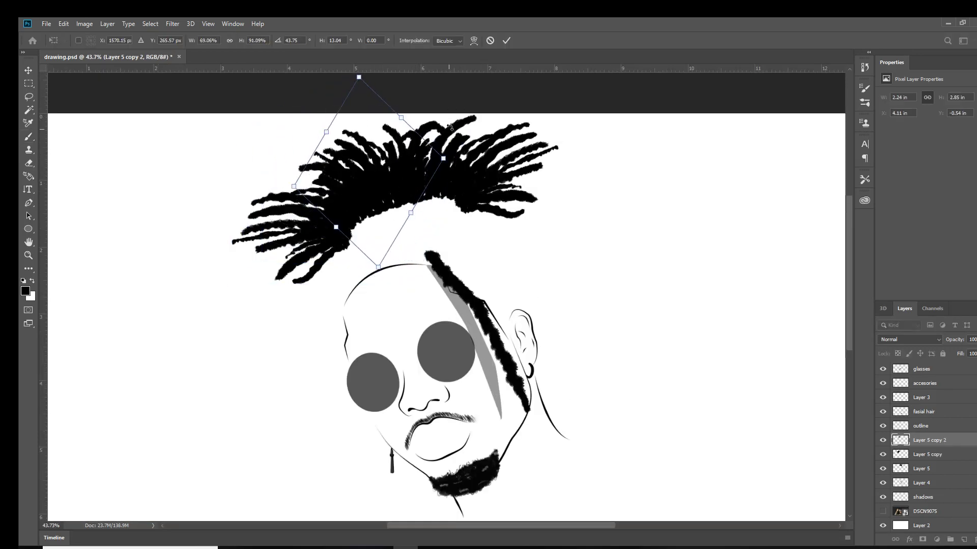
pyautogui.press('Return')
# Step: Merge the hair copies into Layer 5, then rotate it slightly and nudge it down
pyautogui.rightClick(940, 440)
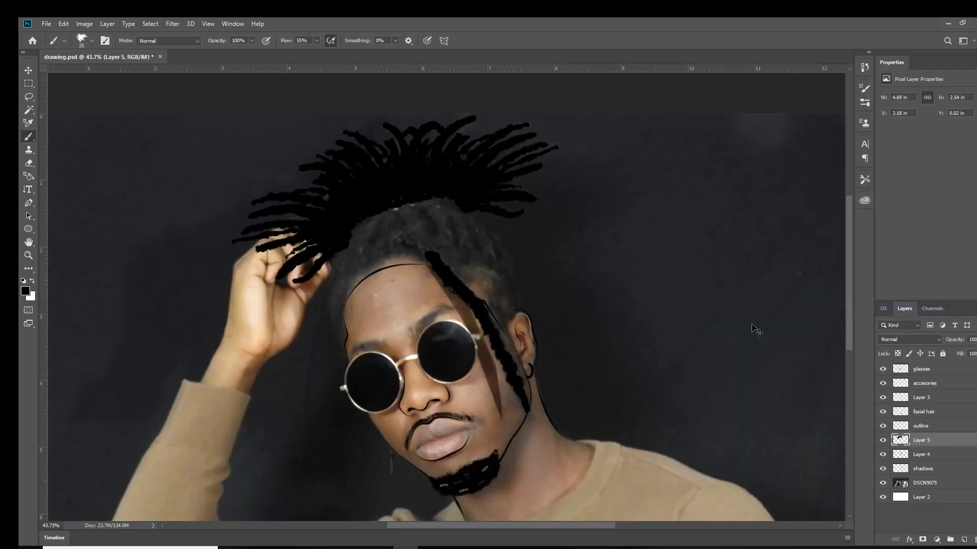
pyautogui.hotkey('ctrl', 't')
pyautogui.moveTo(514, 97); pyautogui.dragTo(509, 131)
pyautogui.moveTo(400, 130); pyautogui.dragTo(402, 144)
pyautogui.press('Return')
pyautogui.press('e')
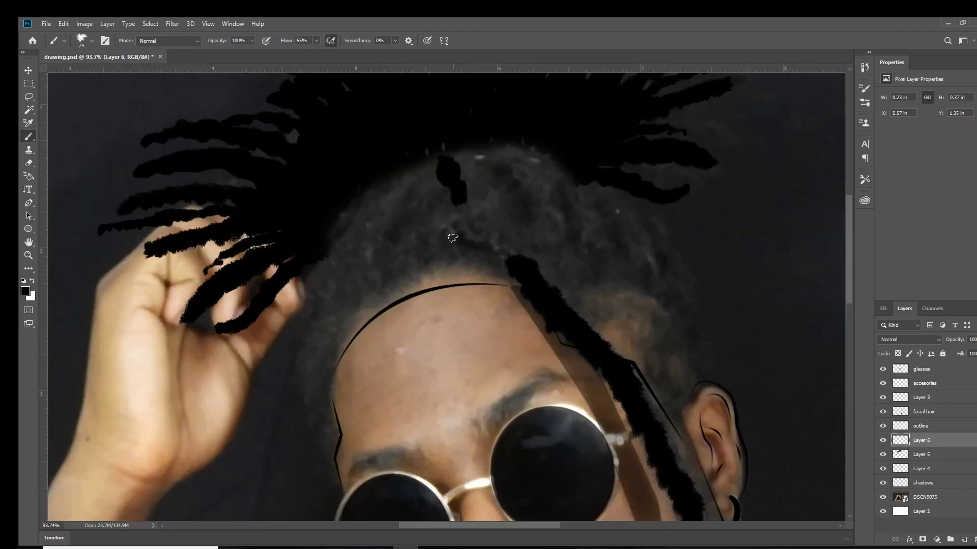
# Step: Paint thick black dreadlocks across the crown and down the right side of the head
pyautogui.hotkey('ctrl', 'z')
pyautogui.moveTo(432, 225)
pyautogui.mouseDown()
pyautogui.moveTo(433, 265)
pyautogui.moveTo(450, 150)
pyautogui.mouseUp()
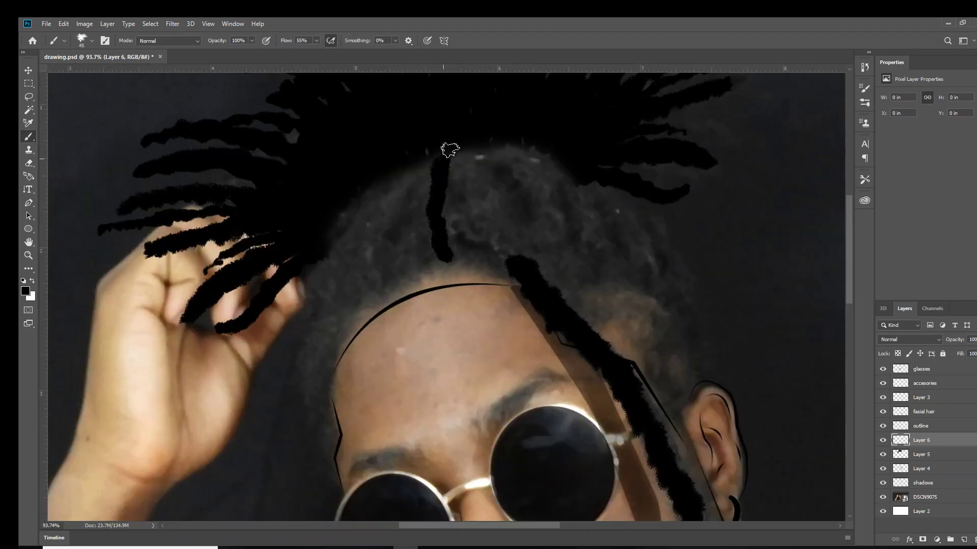
pyautogui.moveTo(474, 267); pyautogui.dragTo(462, 171)
pyautogui.moveTo(481, 228)
pyautogui.mouseDown()
pyautogui.moveTo(487, 155)
pyautogui.moveTo(497, 240)
pyautogui.moveTo(515, 252)
pyautogui.mouseUp()
pyautogui.moveTo(512, 148)
pyautogui.mouseDown()
pyautogui.moveTo(541, 247)
pyautogui.moveTo(536, 176)
pyautogui.mouseUp()
pyautogui.moveTo(560, 243); pyautogui.dragTo(549, 285)
pyautogui.moveTo(593, 260)
pyautogui.mouseDown()
pyautogui.moveTo(571, 183)
pyautogui.moveTo(595, 239)
pyautogui.mouseUp()
pyautogui.moveTo(588, 188); pyautogui.dragTo(624, 281)
# Step: With a smaller brush, add thinner locks toward the ear and left hairline, filling the gaps
pyautogui.press('[')
pyautogui.press('[')
pyautogui.press('[')
pyautogui.moveTo(580, 180)
pyautogui.mouseDown()
pyautogui.moveTo(621, 192)
pyautogui.moveTo(662, 297)
pyautogui.mouseUp()
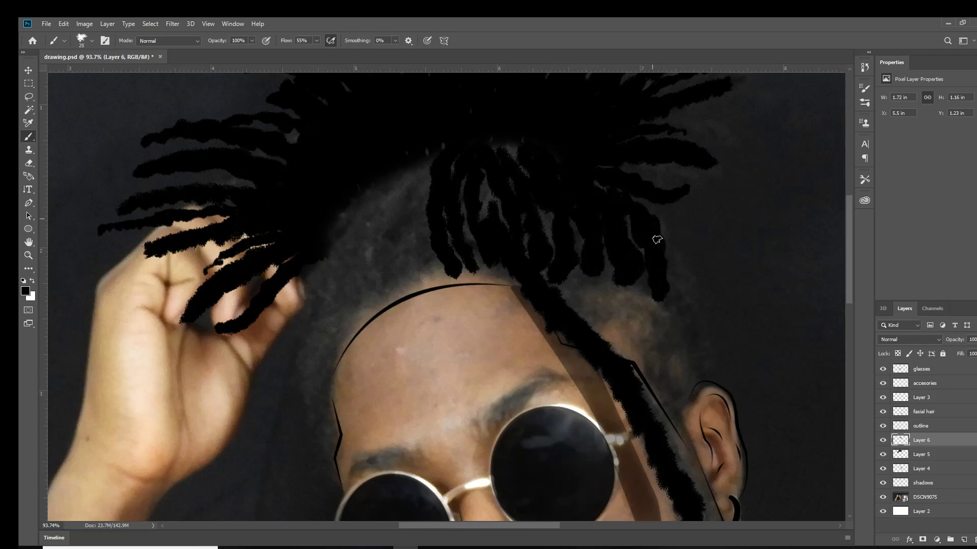
pyautogui.moveTo(649, 219); pyautogui.dragTo(694, 318)
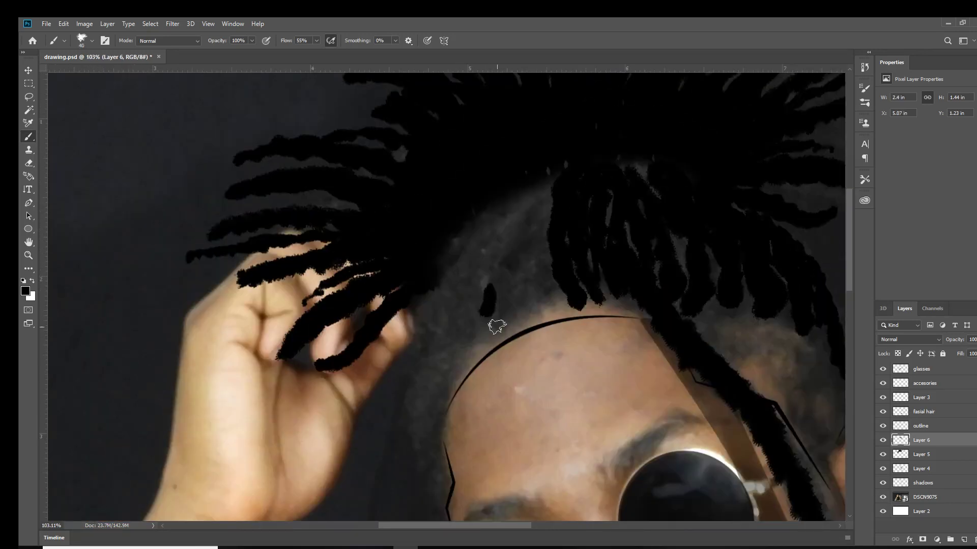
pyautogui.moveTo(497, 326)
pyautogui.mouseDown()
pyautogui.moveTo(497, 255)
pyautogui.moveTo(554, 185)
pyautogui.moveTo(514, 196)
pyautogui.mouseUp()
pyautogui.moveTo(475, 240); pyautogui.dragTo(481, 338)
pyautogui.moveTo(458, 346)
pyautogui.mouseDown()
pyautogui.moveTo(455, 272)
pyautogui.moveTo(438, 253)
pyautogui.moveTo(432, 475)
pyautogui.moveTo(422, 377)
pyautogui.moveTo(440, 465)
pyautogui.mouseUp()
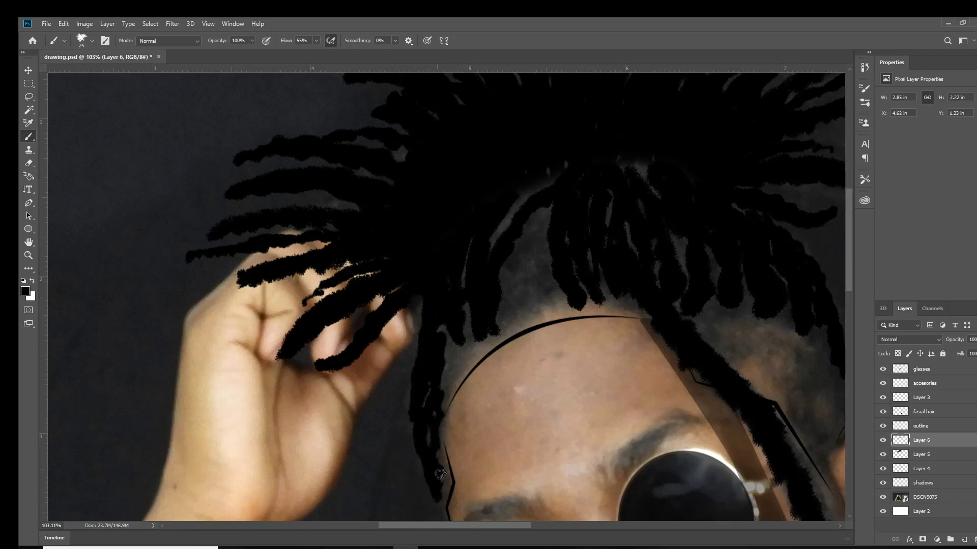
pyautogui.moveTo(446, 337); pyautogui.dragTo(463, 338)
pyautogui.moveTo(513, 315)
pyautogui.mouseDown()
pyautogui.moveTo(527, 214)
pyautogui.moveTo(519, 191)
pyautogui.moveTo(539, 173)
pyautogui.mouseUp()
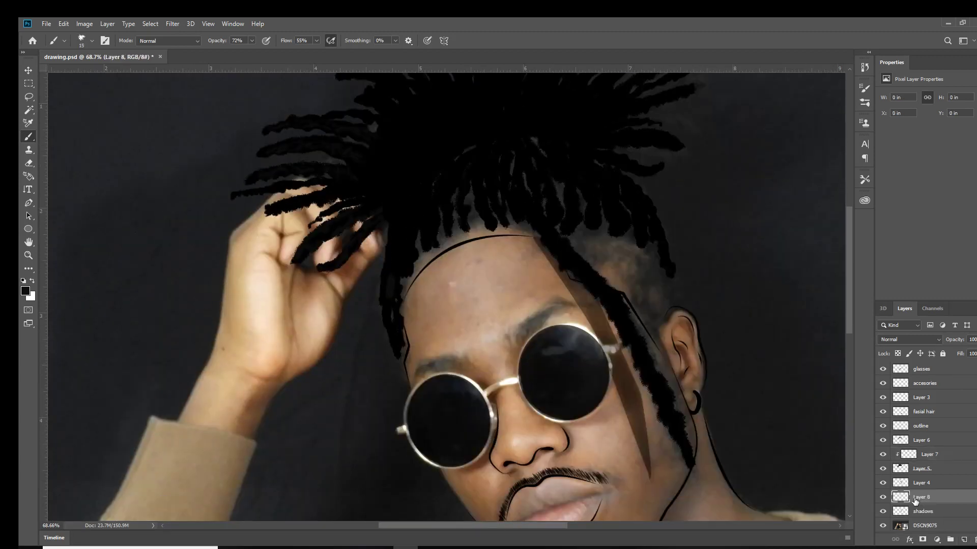
pyautogui.press('p')
pyautogui.scroll(5, 432, 279)
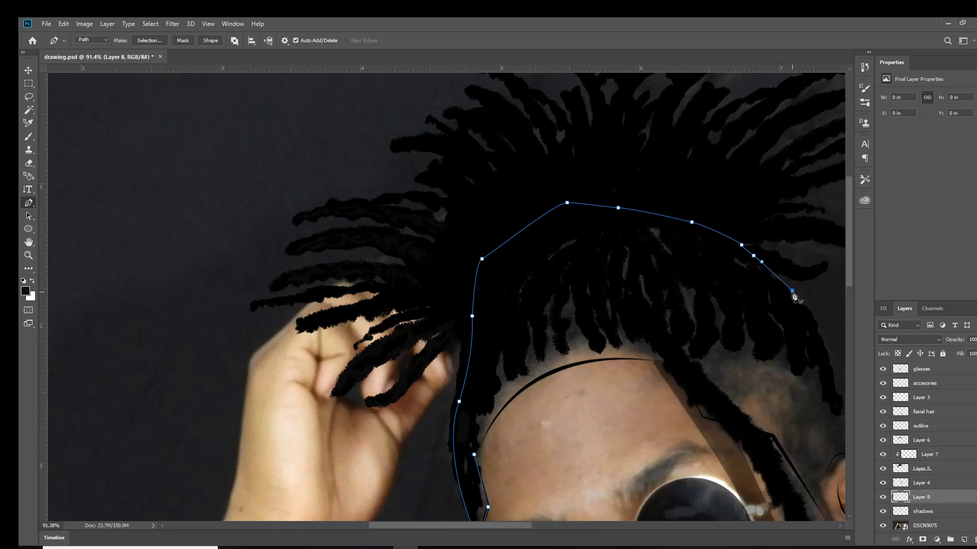
# Step: Trace a Pen path from crown to ear and along the glasses arm, then fill it solid dark
pyautogui.scroll(2, 584, 275)
pyautogui.moveTo(565, 253); pyautogui.dragTo(588, 389)
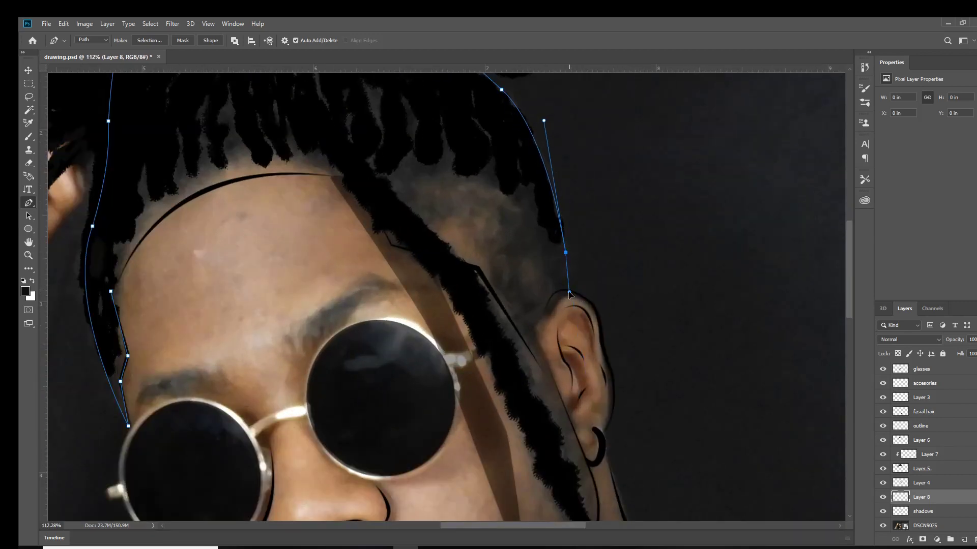
pyautogui.click(569, 293)
pyautogui.scroll(2, 550, 302)
pyautogui.scroll(2, 547, 306)
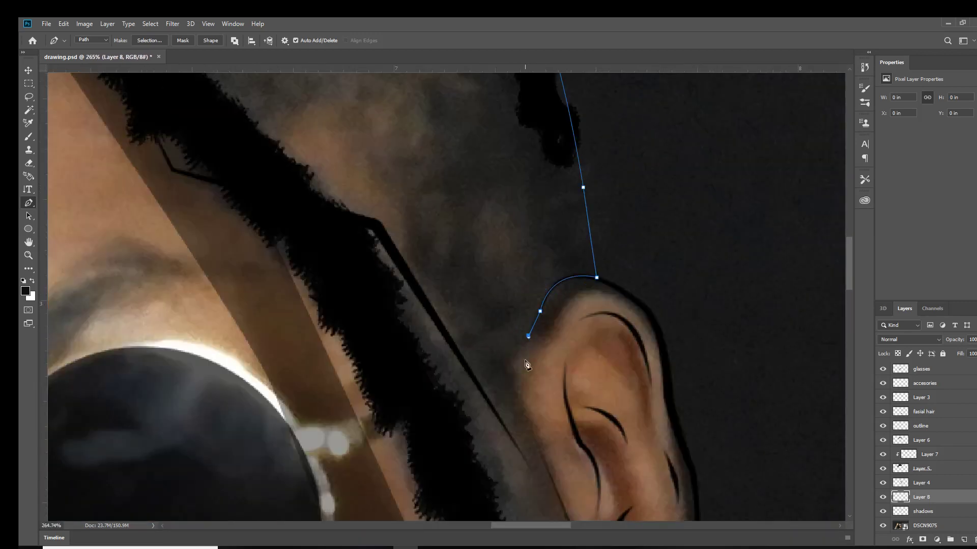
pyautogui.scroll(-1, 599, 525)
pyautogui.click(391, 178)
pyautogui.scroll(-3, 392, 178)
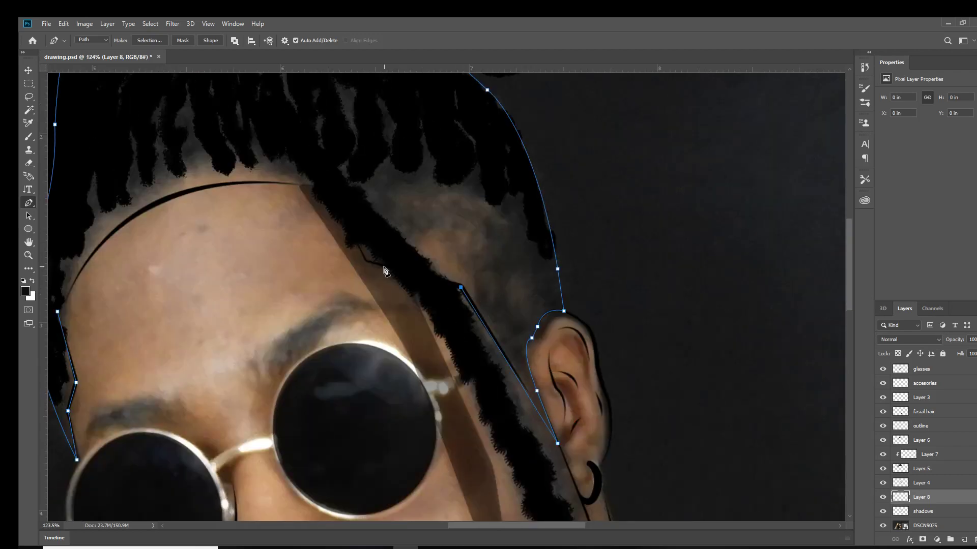
pyautogui.click(368, 260)
pyautogui.scroll(-4, 112, 320)
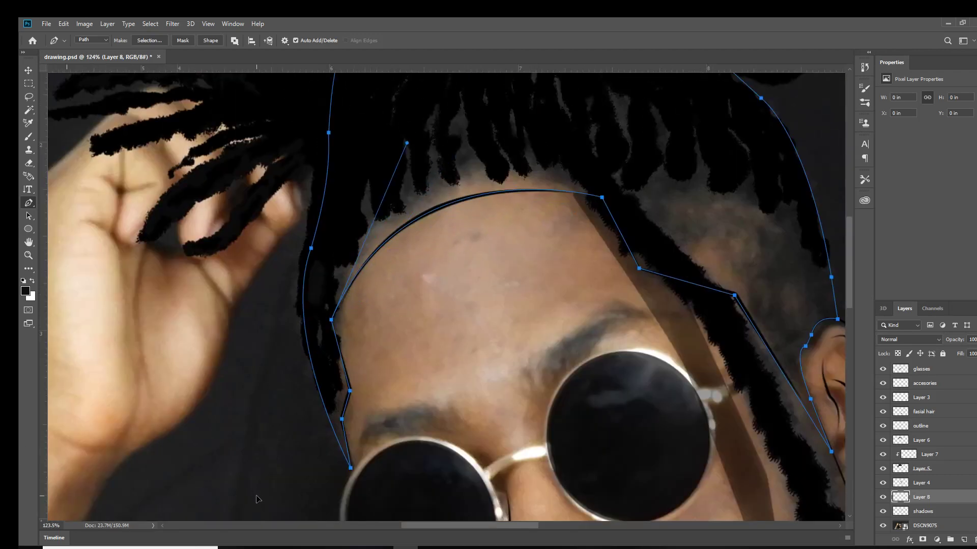
pyautogui.rightClick(447, 218)
pyautogui.click(478, 275)
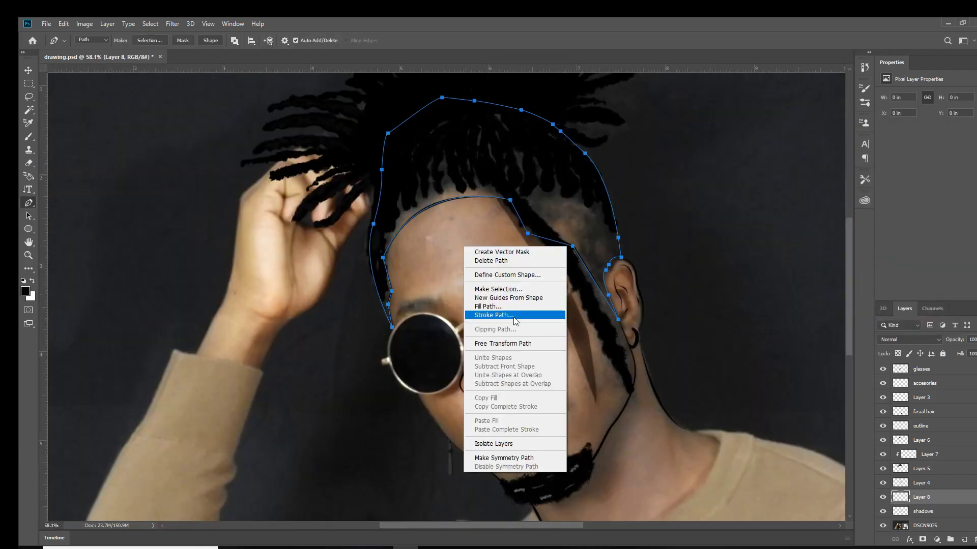
pyautogui.press('Return')
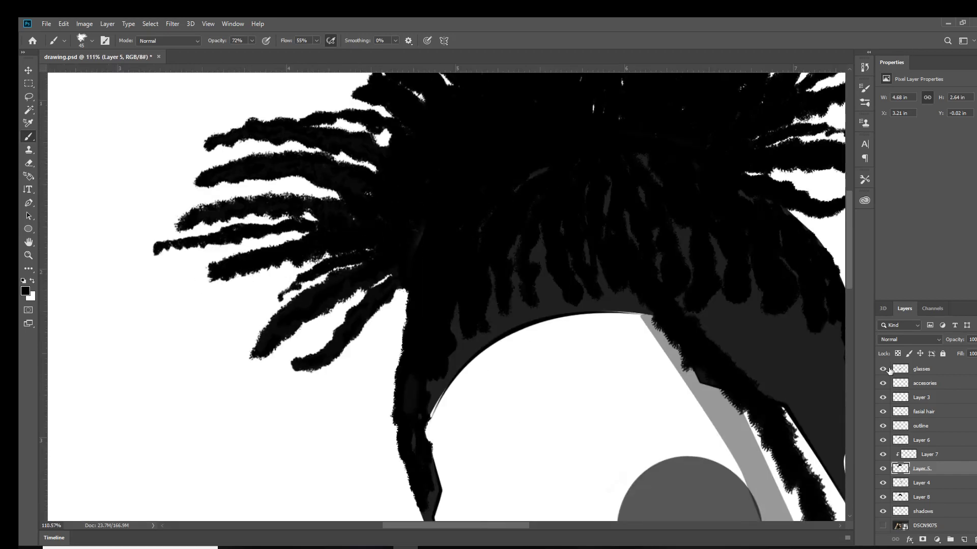
# Step: On a new layer clipped above Layer 7, brush grey texture over the dreadlocks and lower its opacity
pyautogui.click(929, 454)
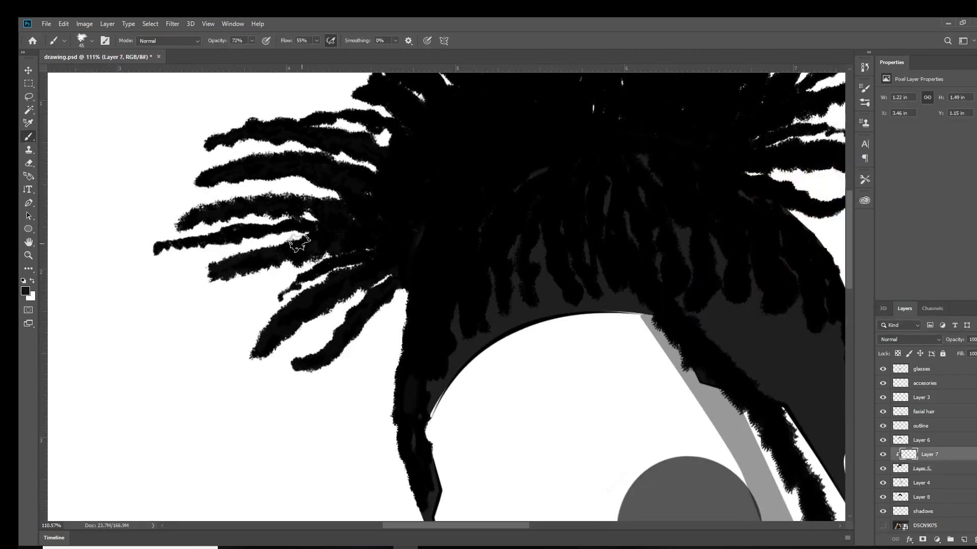
pyautogui.hotkey('ctrl', 'shift', 'alt', 'n')
pyautogui.moveTo(422, 384)
pyautogui.mouseDown()
pyautogui.moveTo(411, 328)
pyautogui.moveTo(425, 277)
pyautogui.mouseUp()
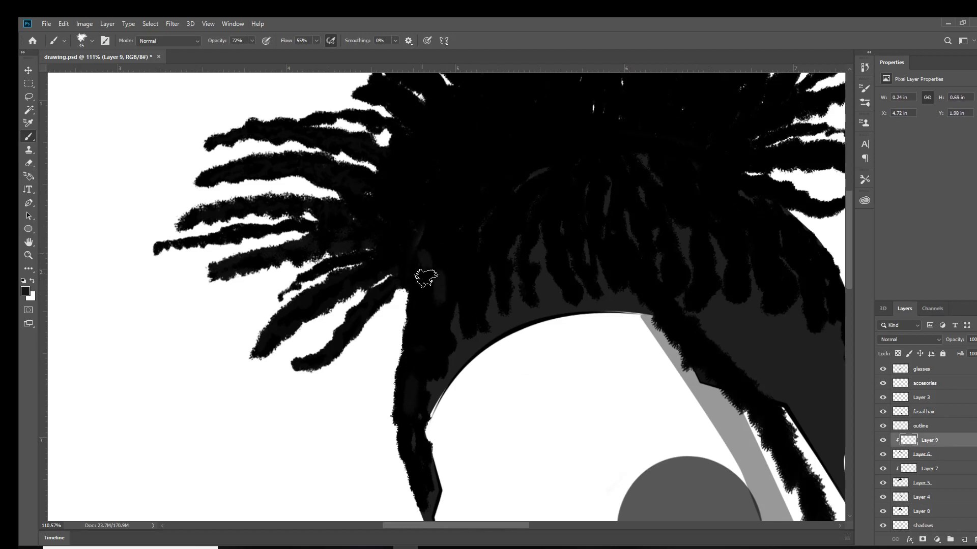
pyautogui.moveTo(475, 223)
pyautogui.mouseDown()
pyautogui.moveTo(509, 208)
pyautogui.moveTo(532, 278)
pyautogui.moveTo(574, 159)
pyautogui.moveTo(624, 272)
pyautogui.moveTo(654, 283)
pyautogui.moveTo(598, 308)
pyautogui.moveTo(578, 370)
pyautogui.moveTo(615, 362)
pyautogui.moveTo(639, 343)
pyautogui.moveTo(694, 399)
pyautogui.moveTo(674, 312)
pyautogui.mouseUp()
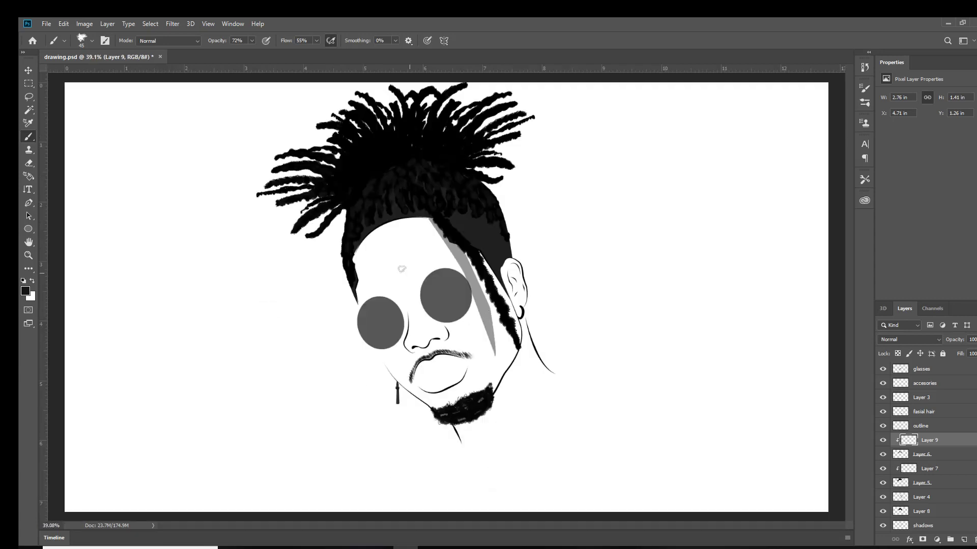
pyautogui.scroll(-5, 425, 247)
pyautogui.moveTo(954, 339); pyautogui.dragTo(956, 350)
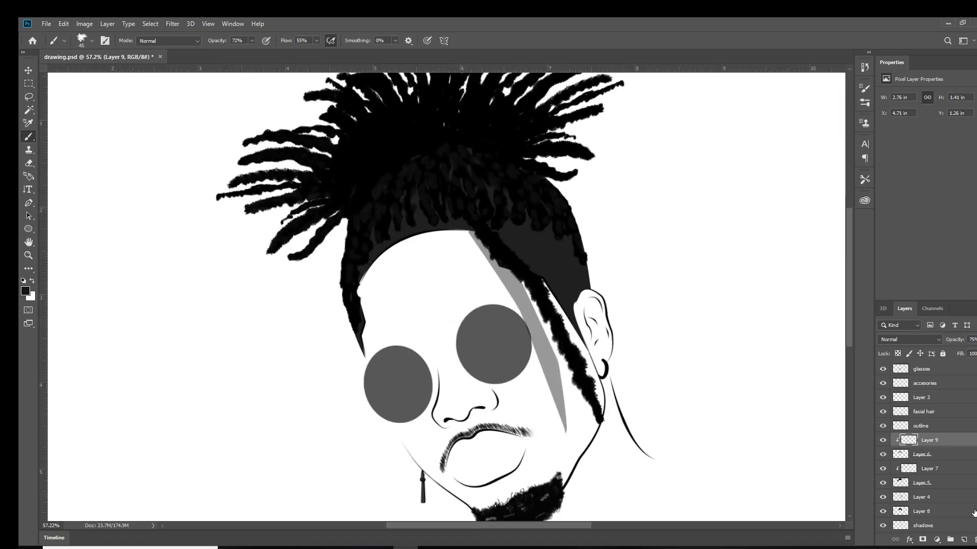
# Step: Add Layer 10 for hair shading and start choosing a new paint colour
pyautogui.click(964, 539)
pyautogui.scroll(4, 458, 254)
pyautogui.click(25, 291)
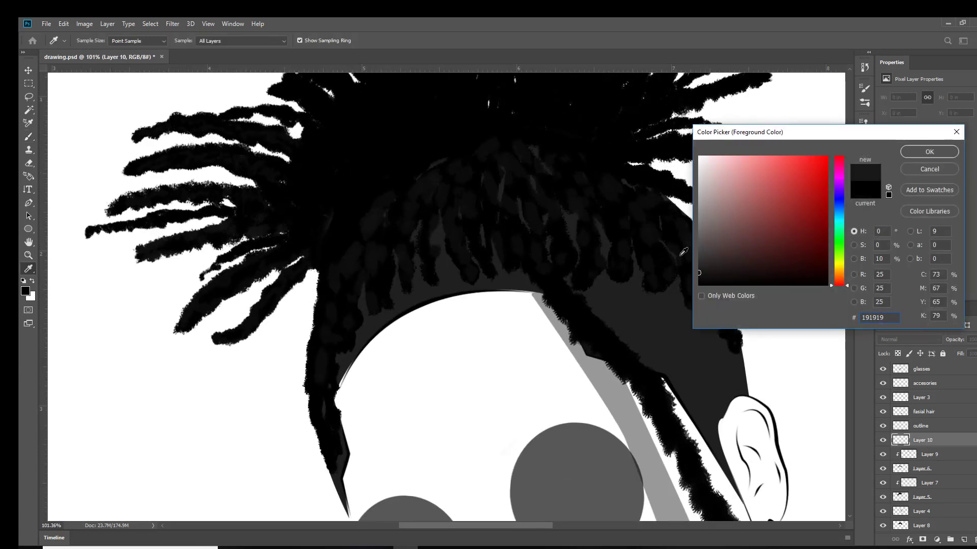
# Step: Set the foreground colour to black #000000 and brush opacity to 100% on Layer 10
pyautogui.click(683, 251)
pyautogui.press('Return')
pyautogui.press('b')
pyautogui.scroll(-3, 944, 438)
pyautogui.moveTo(944, 439); pyautogui.dragTo(921, 479)
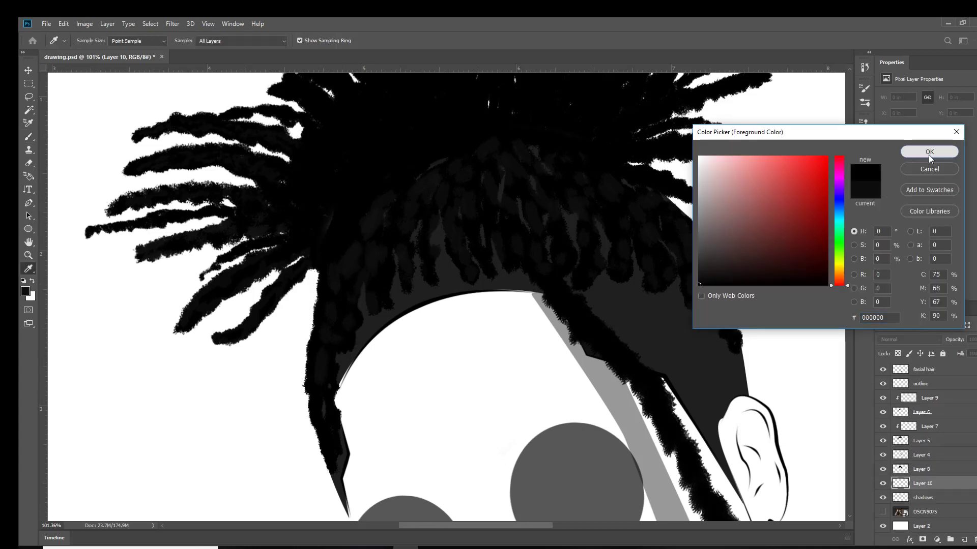
pyautogui.click(930, 157)
pyautogui.moveTo(883, 470); pyautogui.dragTo(885, 461)
pyautogui.rightClick(471, 226)
pyautogui.press('0')
# Step: Paint black strokes over the grey hairline edge and across the crown
pyautogui.moveTo(362, 301)
pyautogui.mouseDown()
pyautogui.moveTo(359, 322)
pyautogui.moveTo(403, 301)
pyautogui.moveTo(429, 270)
pyautogui.moveTo(447, 305)
pyautogui.moveTo(499, 319)
pyautogui.moveTo(451, 255)
pyautogui.moveTo(473, 181)
pyautogui.mouseUp()
pyautogui.moveTo(476, 289)
pyautogui.mouseDown()
pyautogui.moveTo(497, 246)
pyautogui.moveTo(541, 270)
pyautogui.moveTo(598, 279)
pyautogui.moveTo(639, 261)
pyautogui.moveTo(707, 301)
pyautogui.mouseUp()
pyautogui.moveTo(671, 234)
pyautogui.mouseDown()
pyautogui.moveTo(622, 255)
pyautogui.moveTo(727, 345)
pyautogui.moveTo(722, 290)
pyautogui.mouseUp()
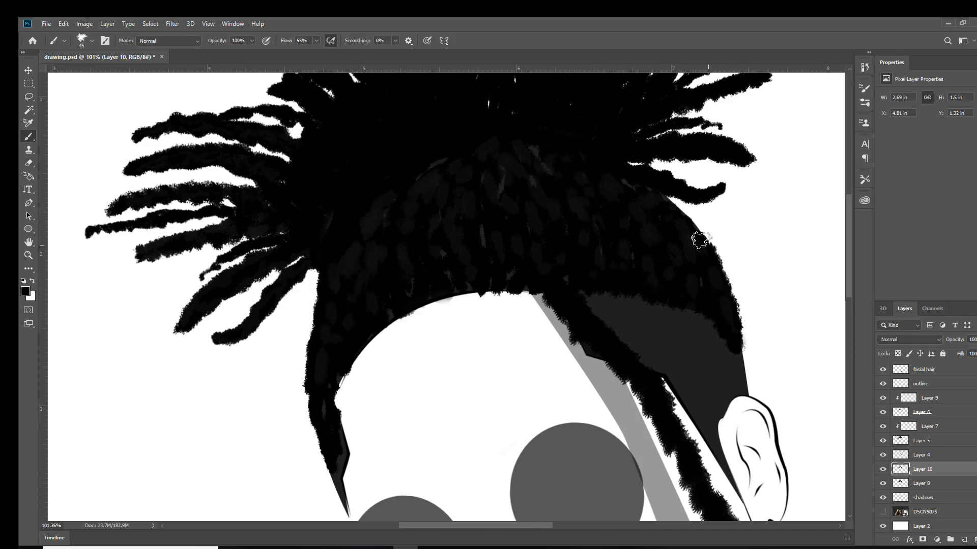
pyautogui.scroll(-5, 370, 274)
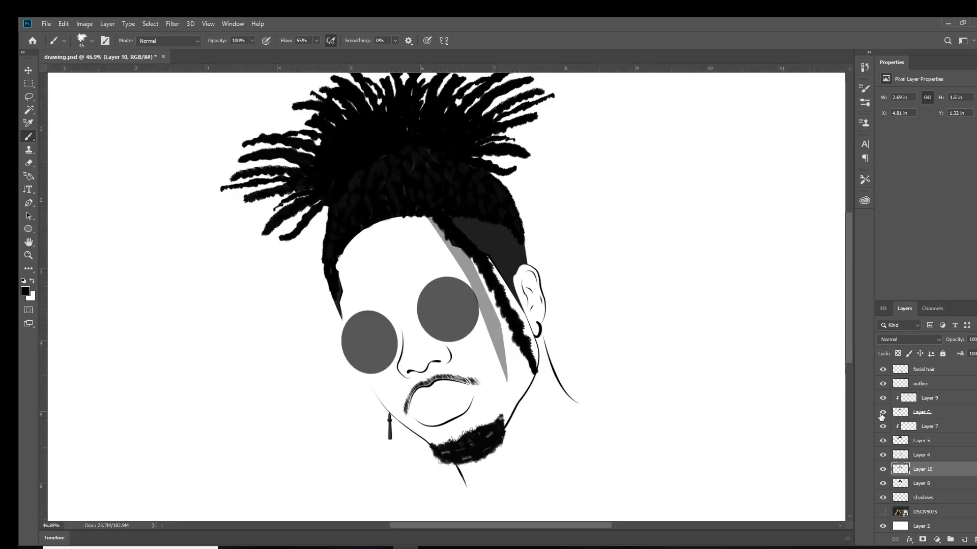
pyautogui.click(934, 397)
# Step: Add clipped Layer 11, pick a grey colour, and paint first strokes on the hair
pyautogui.click(952, 449)
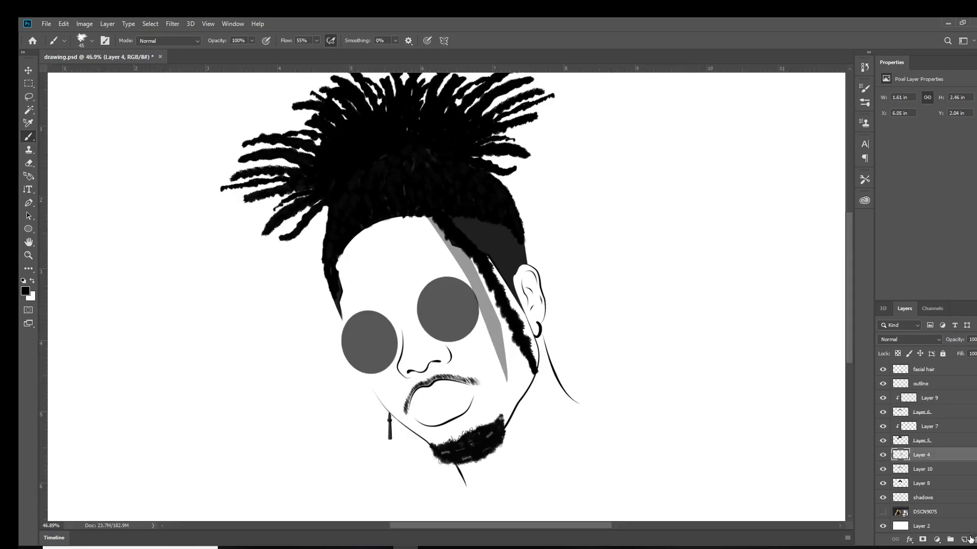
pyautogui.hotkey('ctrl', 'alt', 'shift', 'n')
pyautogui.click(883, 483)
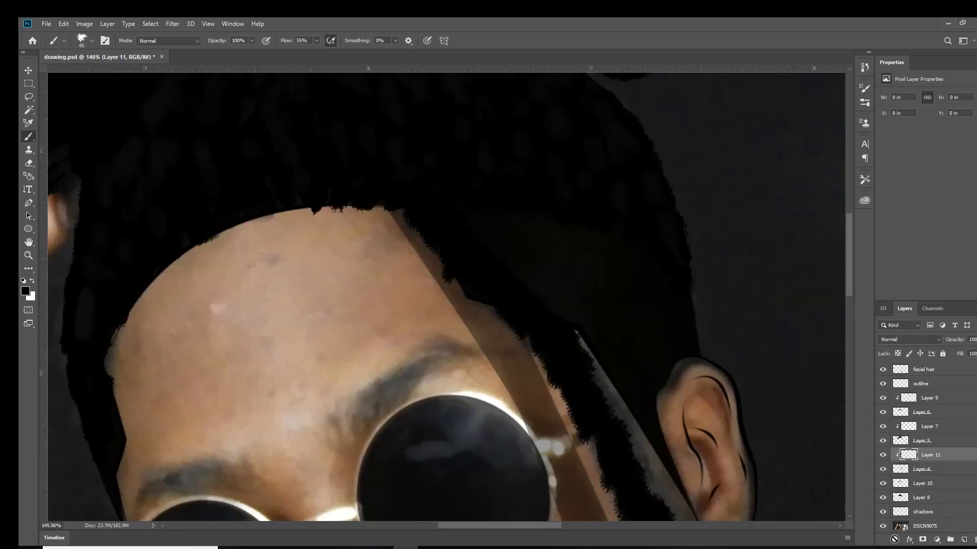
pyautogui.click(25, 290)
pyautogui.click(933, 148)
pyautogui.moveTo(472, 224); pyautogui.dragTo(500, 239)
pyautogui.moveTo(437, 202)
pyautogui.mouseDown()
pyautogui.moveTo(550, 309)
pyautogui.moveTo(410, 214)
pyautogui.mouseUp()
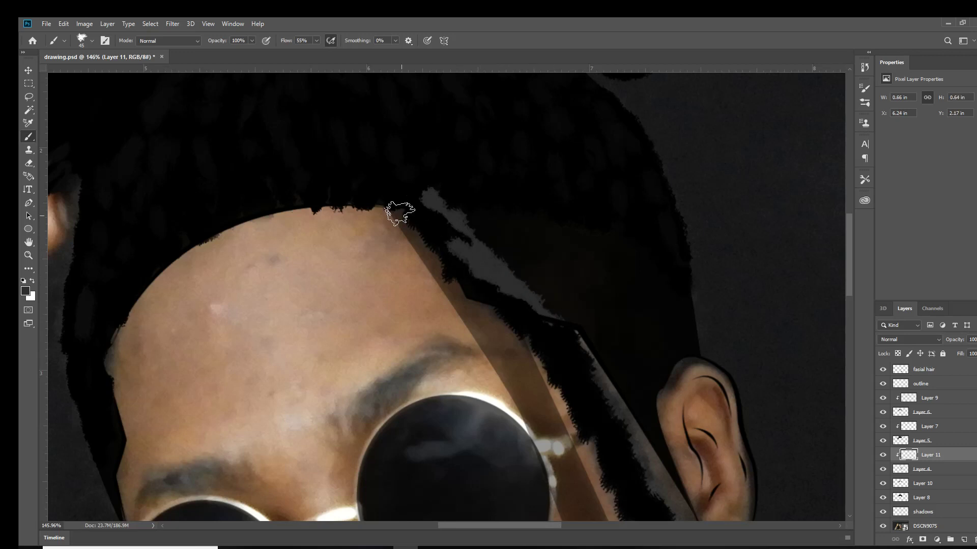
# Step: With a finer brush, run grey along the dark strand beside the shadow strip, erasing excess
pyautogui.scroll(-1, 542, 282)
pyautogui.press('[')
pyautogui.press('[')
pyautogui.moveTo(544, 284)
pyautogui.mouseDown()
pyautogui.moveTo(582, 320)
pyautogui.moveTo(556, 316)
pyautogui.moveTo(601, 387)
pyautogui.moveTo(591, 344)
pyautogui.mouseUp()
pyautogui.press('e')
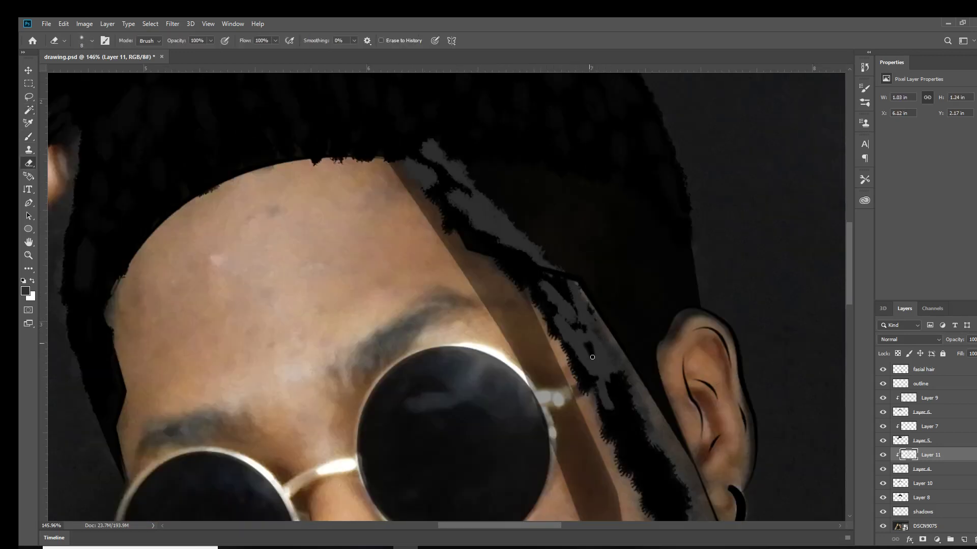
pyautogui.press('b')
pyautogui.moveTo(613, 412)
pyautogui.mouseDown()
pyautogui.moveTo(650, 436)
pyautogui.moveTo(672, 493)
pyautogui.mouseUp()
pyautogui.scroll(-3, 672, 493)
pyautogui.moveTo(650, 343); pyautogui.dragTo(690, 376)
pyautogui.scroll(-5, 691, 377)
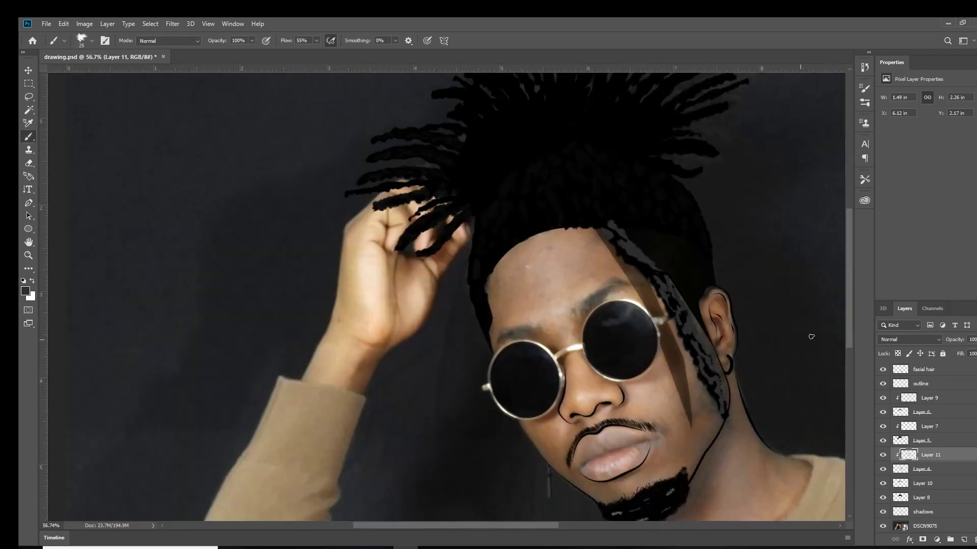
pyautogui.click(882, 526)
pyautogui.press('e')
pyautogui.scroll(5, 634, 227)
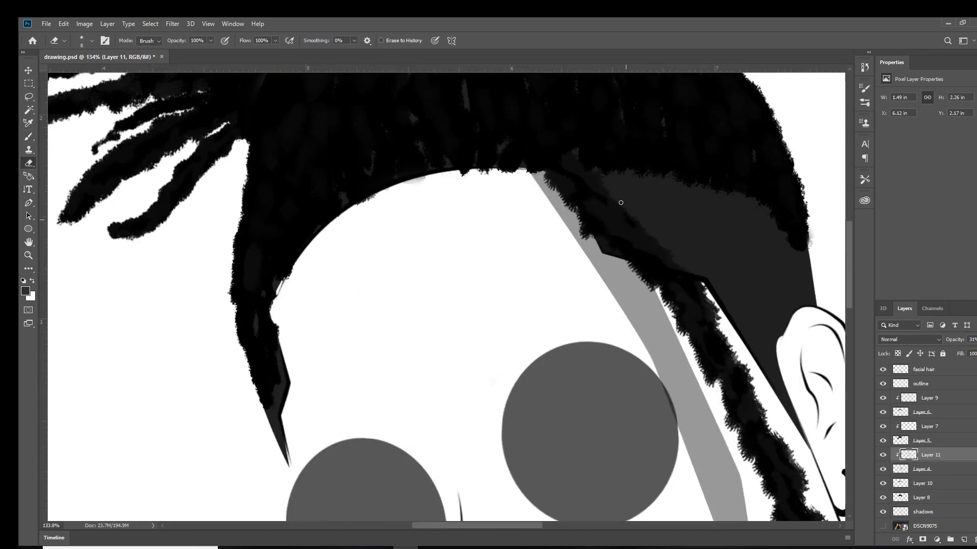
# Step: Pan around the drawing and select Layer 9 in the Layers panel
pyautogui.scroll(-5, 620, 223)
pyautogui.scroll(6, 615, 210)
pyautogui.scroll(-5, 626, 215)
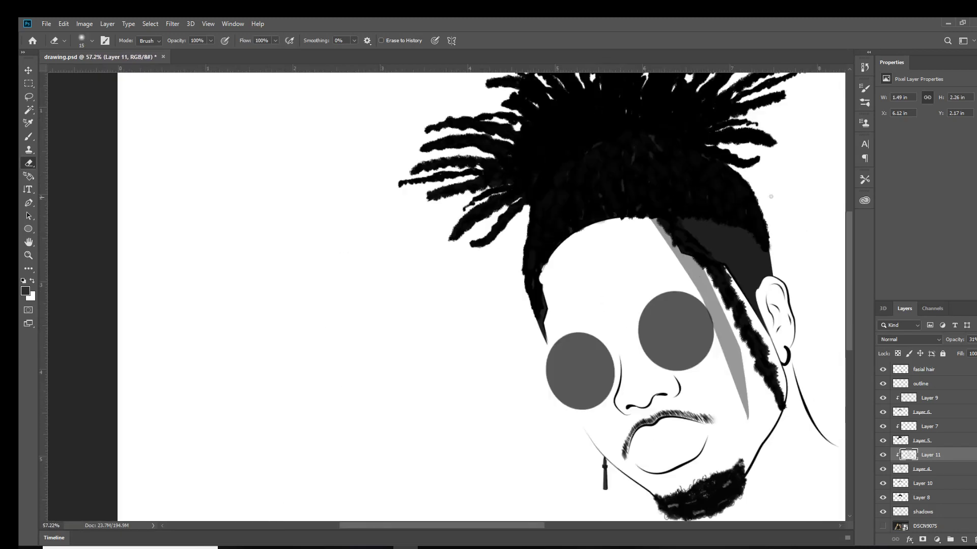
pyautogui.click(909, 398)
# Step: Review the dense black dreadlock crown, then create empty Layer 12 above Layer 9
pyautogui.scroll(5, 517, 297)
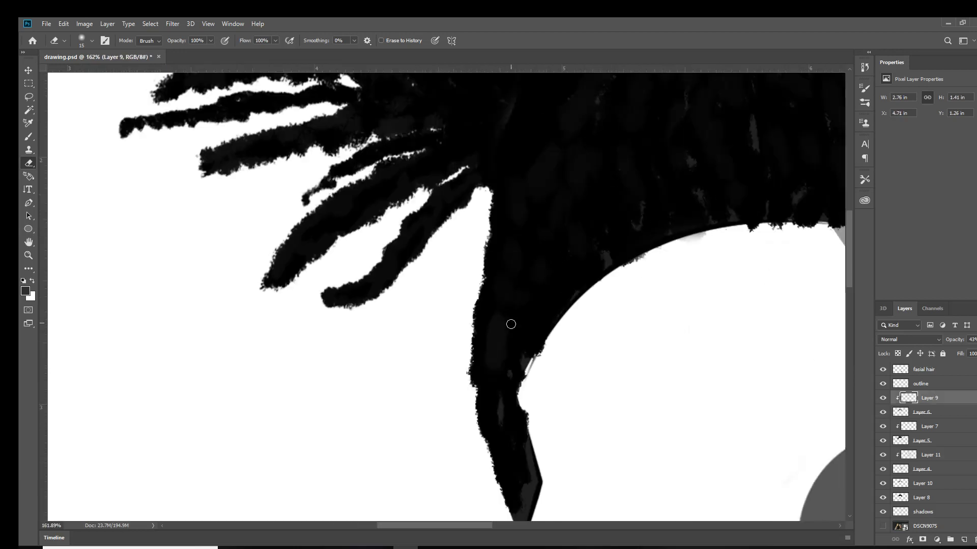
pyautogui.scroll(3, 524, 344)
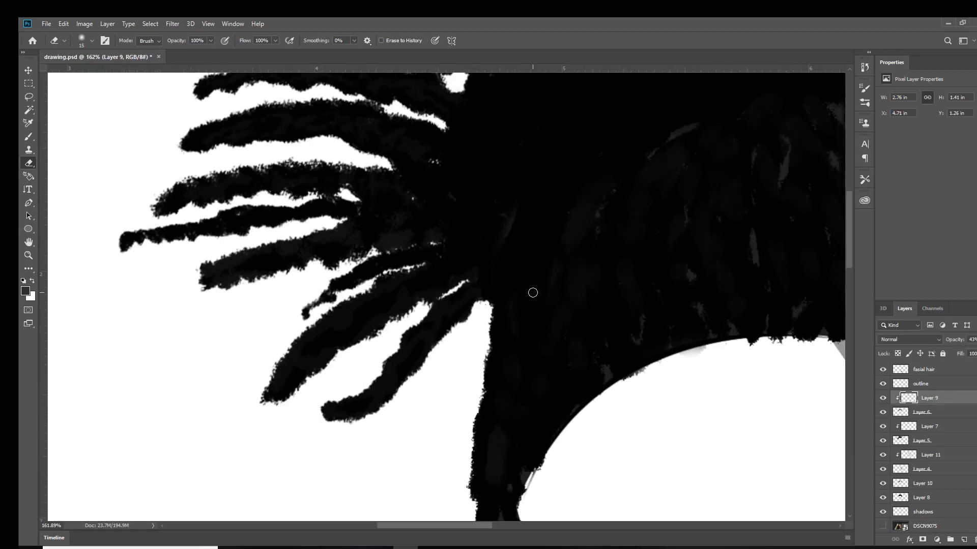
pyautogui.scroll(2, 533, 394)
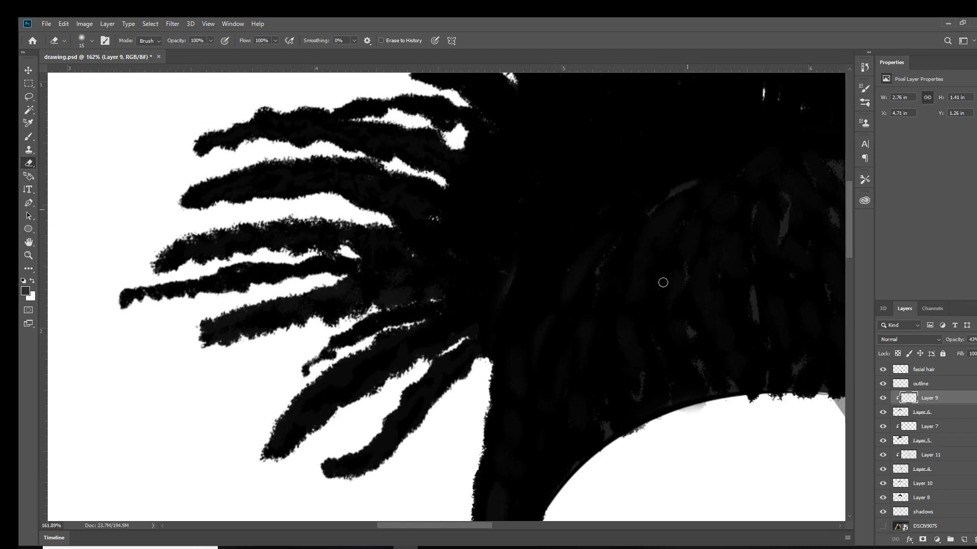
pyautogui.hscroll(5, 676, 214)
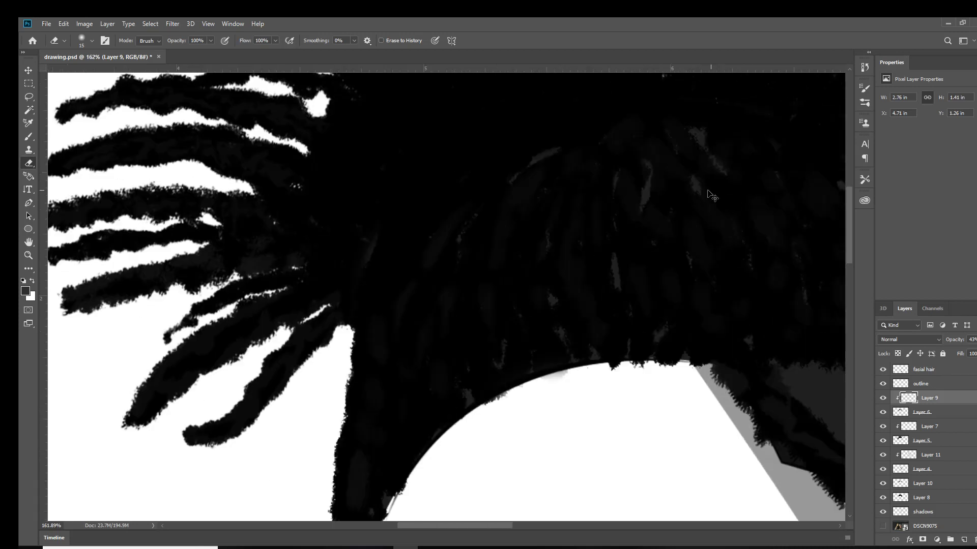
pyautogui.scroll(1, 617, 217)
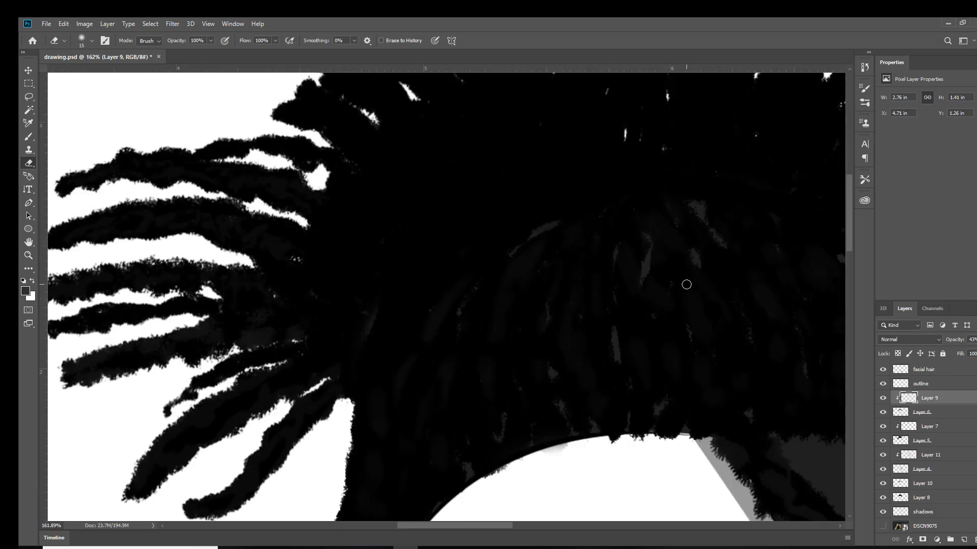
pyautogui.scroll(-3, 510, 292)
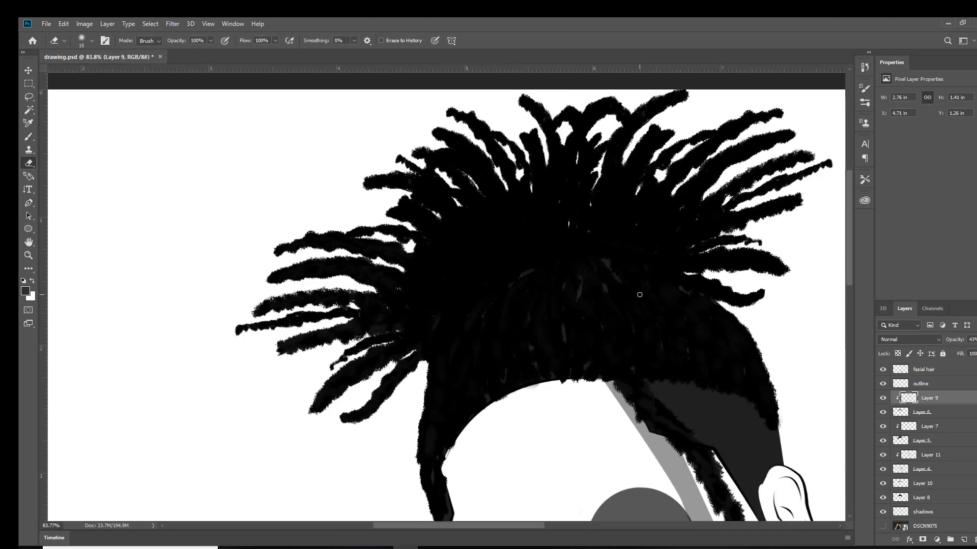
pyautogui.scroll(-3, 741, 347)
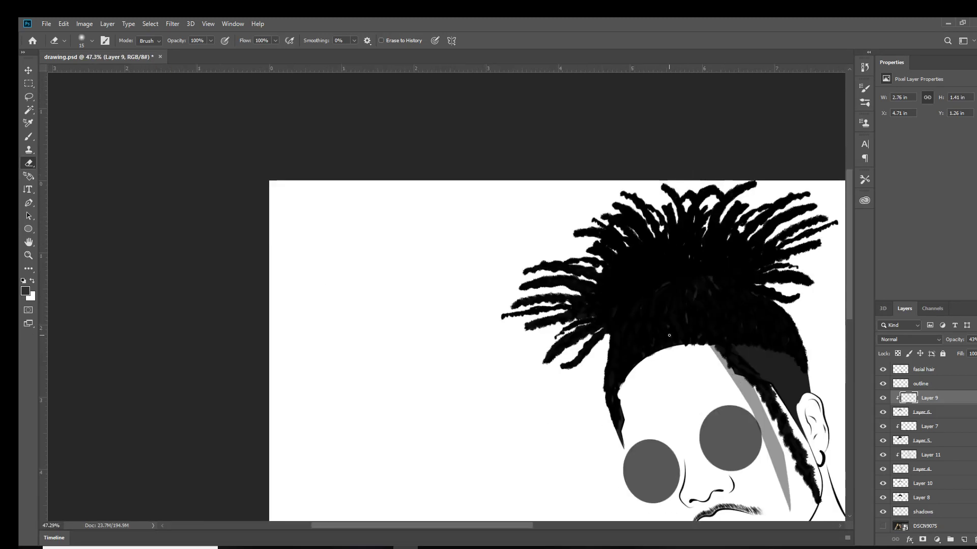
pyautogui.scroll(3, 509, 305)
pyautogui.hotkey('ctrl', 'shift', 'alt', 'n')
pyautogui.press('p')
pyautogui.click(295, 271)
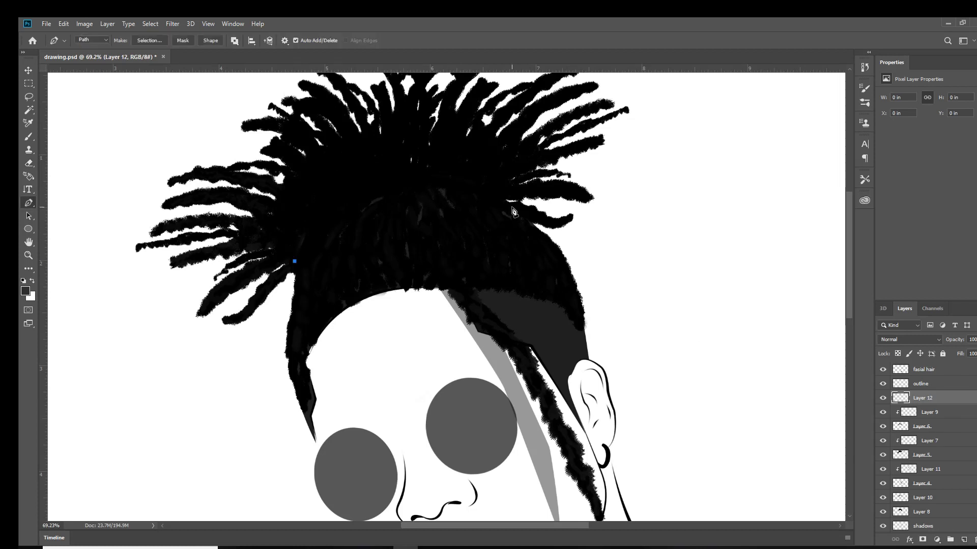
# Step: Draw a curved Pen path across the hair and stroke it with a white brush
pyautogui.moveTo(510, 208); pyautogui.dragTo(650, 299)
pyautogui.press('b')
pyautogui.rightClick(536, 271)
pyautogui.scroll(-2, 667, 432)
pyautogui.scroll(-2, 666, 432)
pyautogui.press('Escape')
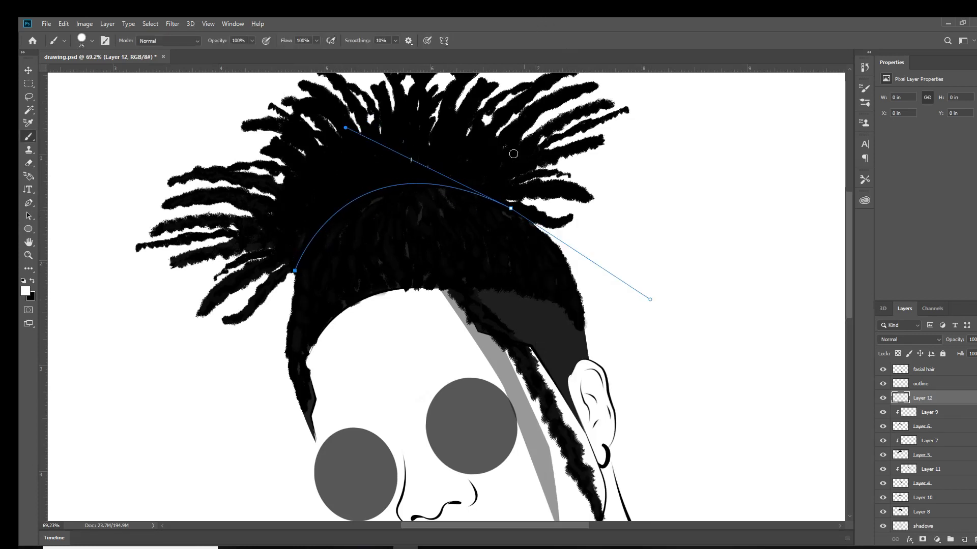
pyautogui.press('x')
pyautogui.press('Return')
pyautogui.scroll(-3, 428, 168)
pyautogui.scroll(3, 427, 168)
# Step: Enlarge and warp the white stroke so it bends along the hairline
pyautogui.hotkey('ctrl', 't')
pyautogui.moveTo(426, 162); pyautogui.dragTo(428, 168)
pyautogui.moveTo(507, 202); pyautogui.dragTo(534, 202)
pyautogui.moveTo(534, 242); pyautogui.dragTo(534, 248)
pyautogui.rightClick(534, 247)
pyautogui.click(560, 239)
pyautogui.moveTo(533, 158); pyautogui.dragTo(519, 179)
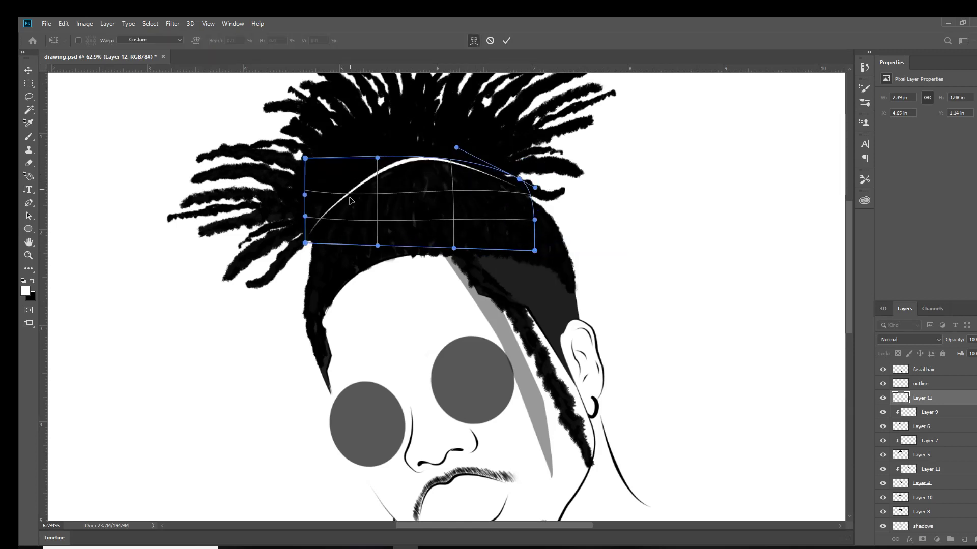
pyautogui.moveTo(305, 244); pyautogui.dragTo(318, 248)
pyautogui.moveTo(305, 188); pyautogui.dragTo(292, 208)
pyautogui.moveTo(437, 161)
pyautogui.mouseDown()
pyautogui.moveTo(447, 178)
pyautogui.moveTo(501, 183)
pyautogui.mouseUp()
pyautogui.click(473, 40)
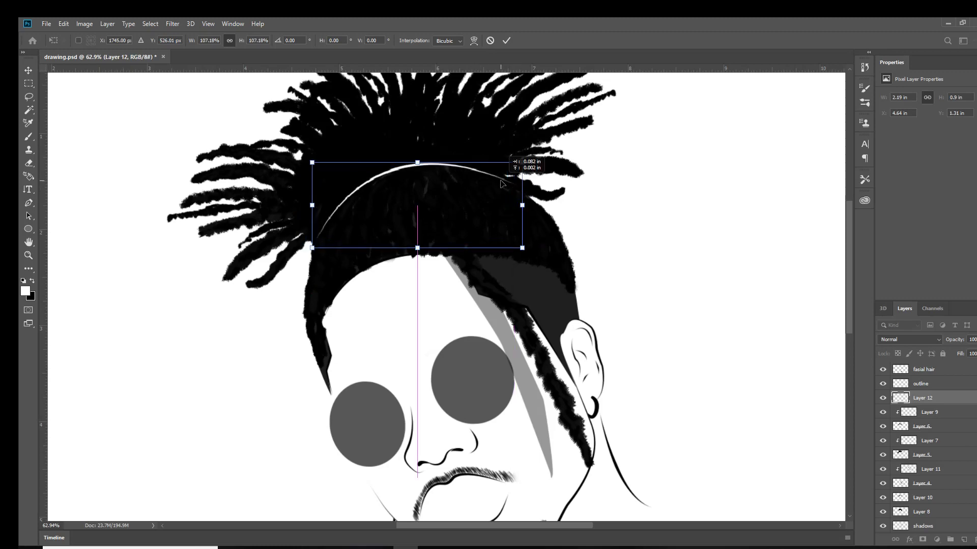
pyautogui.press('Return')
# Step: Give the headband layer a gold Color Overlay layer style
pyautogui.press('h')
pyautogui.hotkey('ctrl', '0')
pyautogui.click(909, 539)
pyautogui.click(824, 131)
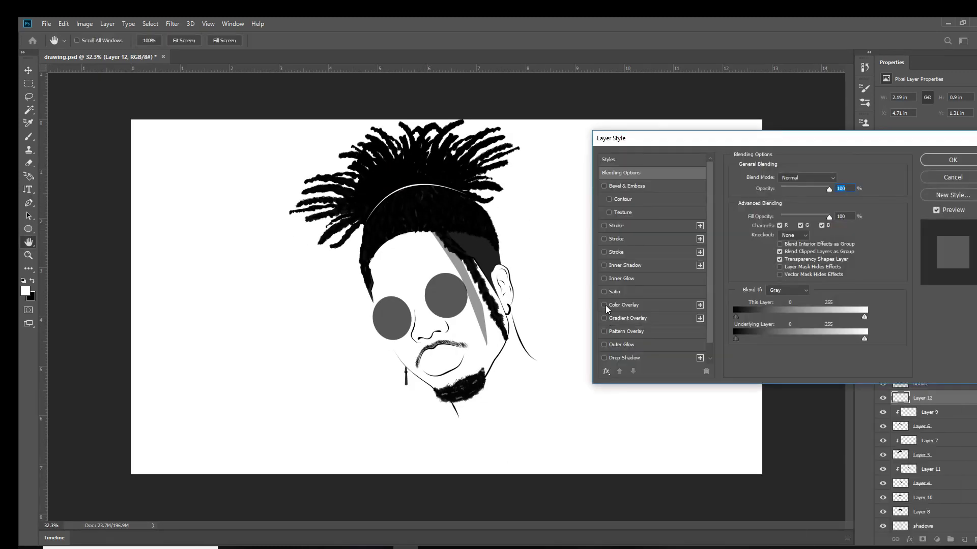
pyautogui.click(605, 306)
pyautogui.click(846, 177)
pyautogui.click(836, 256)
pyautogui.click(933, 156)
pyautogui.click(953, 160)
# Step: Warp the headband again, pulling its left end outward and refining its curve
pyautogui.press('p')
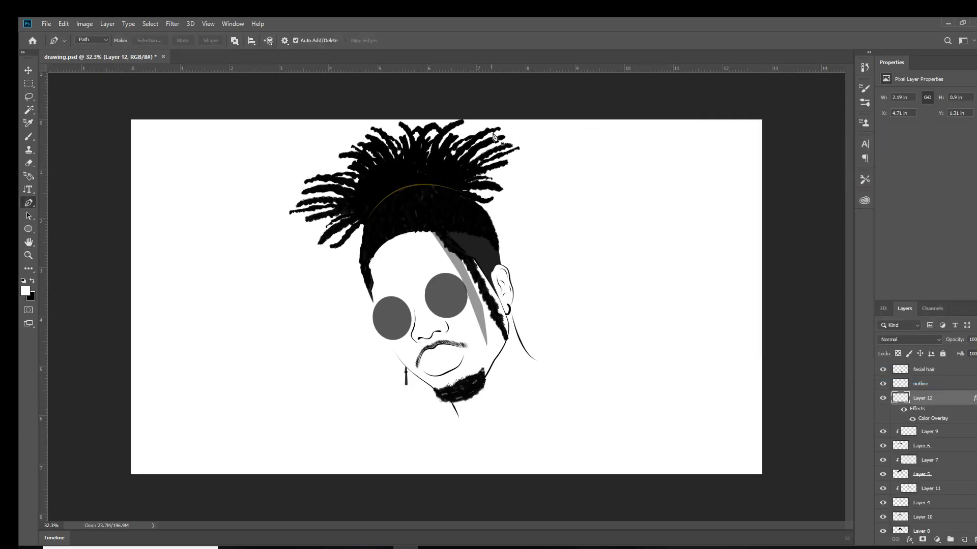
pyautogui.scroll(3, 486, 167)
pyautogui.hotkey('ctrl', 't')
pyautogui.rightClick(413, 241)
pyautogui.click(437, 308)
pyautogui.moveTo(229, 201)
pyautogui.mouseDown()
pyautogui.moveTo(214, 195)
pyautogui.moveTo(210, 203)
pyautogui.mouseUp()
pyautogui.moveTo(454, 203); pyautogui.dragTo(483, 193)
pyautogui.press('Return')
pyautogui.press('b')
pyautogui.scroll(5, 316, 238)
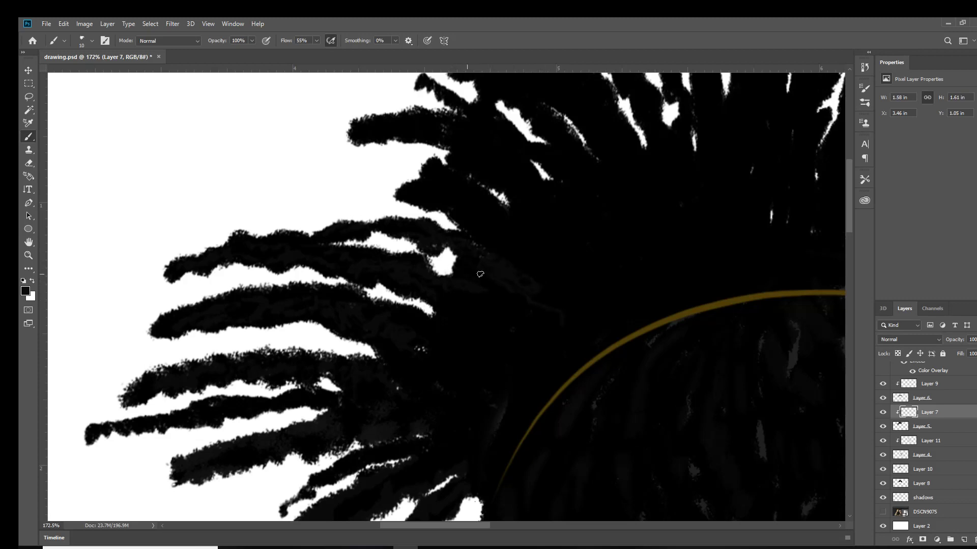
# Step: Paint dark grey strands over the hair locks with a size 20 brush
pyautogui.press(']')
pyautogui.press(']')
pyautogui.press(']')
pyautogui.scroll(-3, 534, 337)
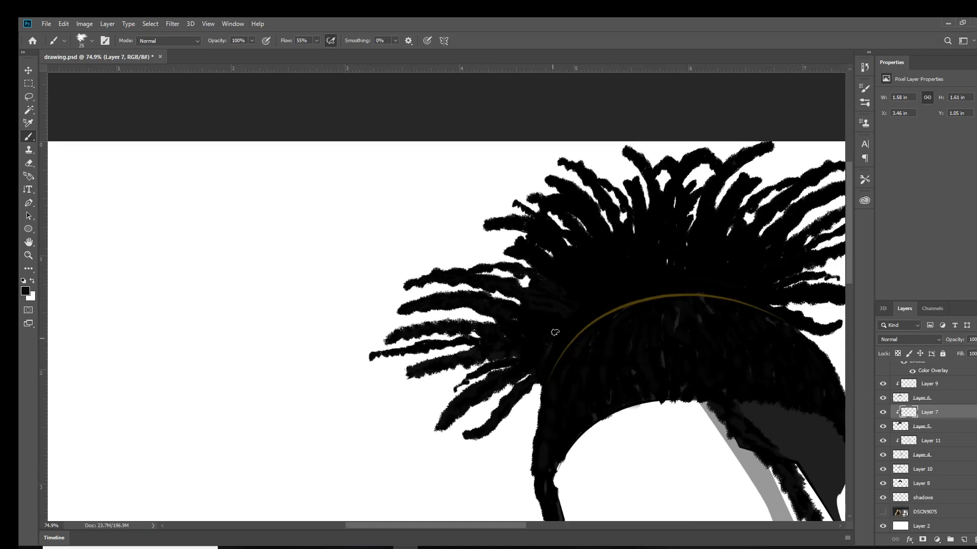
pyautogui.scroll(4, 509, 326)
pyautogui.press(']')
pyautogui.moveTo(517, 322)
pyautogui.mouseDown()
pyautogui.moveTo(532, 330)
pyautogui.moveTo(520, 407)
pyautogui.mouseUp()
pyautogui.moveTo(542, 436); pyautogui.dragTo(294, 195)
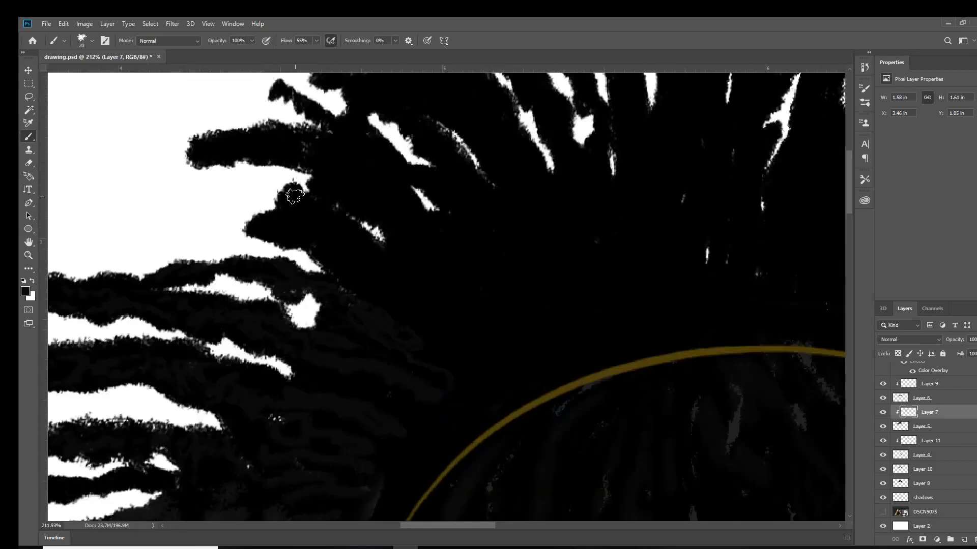
pyautogui.scroll(2, 294, 195)
pyautogui.moveTo(287, 288)
pyautogui.mouseDown()
pyautogui.moveTo(375, 316)
pyautogui.moveTo(416, 352)
pyautogui.mouseUp()
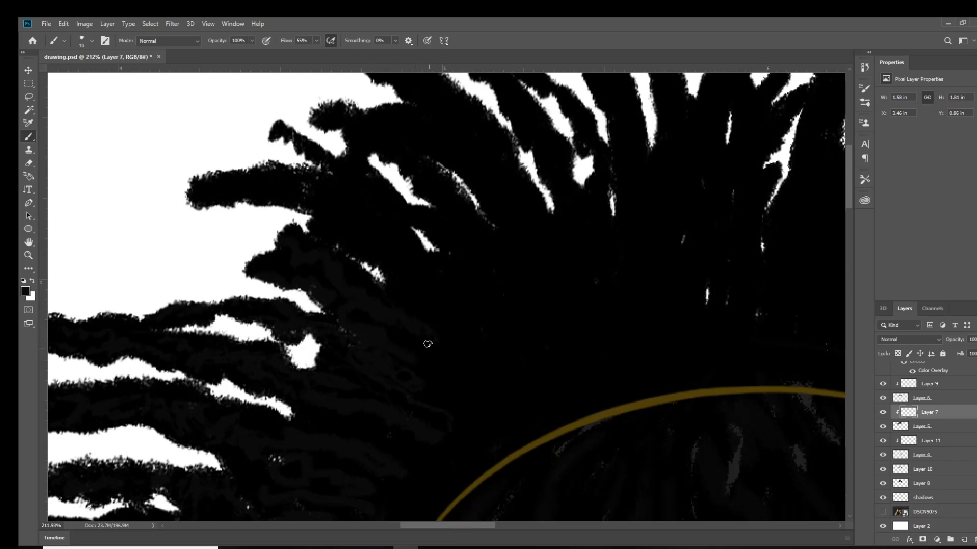
pyautogui.scroll(-2, 483, 405)
# Step: Select Layers 10, 4 and 5 in turn, then return to Layer 7
pyautogui.keyDown('ctrl'); pyautogui.click(450, 412); pyautogui.keyUp('ctrl')
pyautogui.keyDown('ctrl'); pyautogui.click(702, 406); pyautogui.keyUp('ctrl')
pyautogui.keyDown('ctrl'); pyautogui.click(445, 407); pyautogui.keyUp('ctrl')
pyautogui.click(929, 412)
pyautogui.scroll(2, 454, 286)
pyautogui.scroll(2, 453, 286)
# Step: Paint dark grey strands over the upper locks, then shrink the brush to 8
pyautogui.press(']')
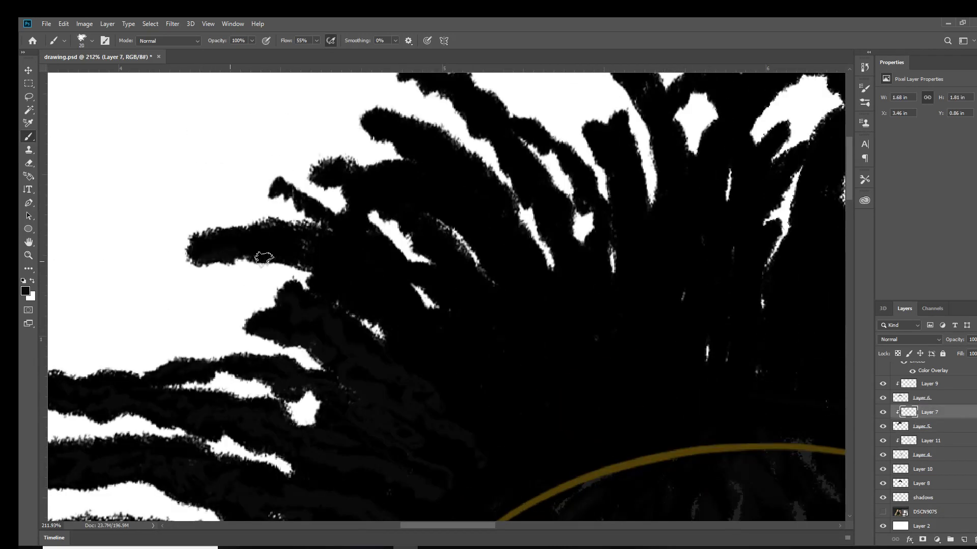
pyautogui.press('p')
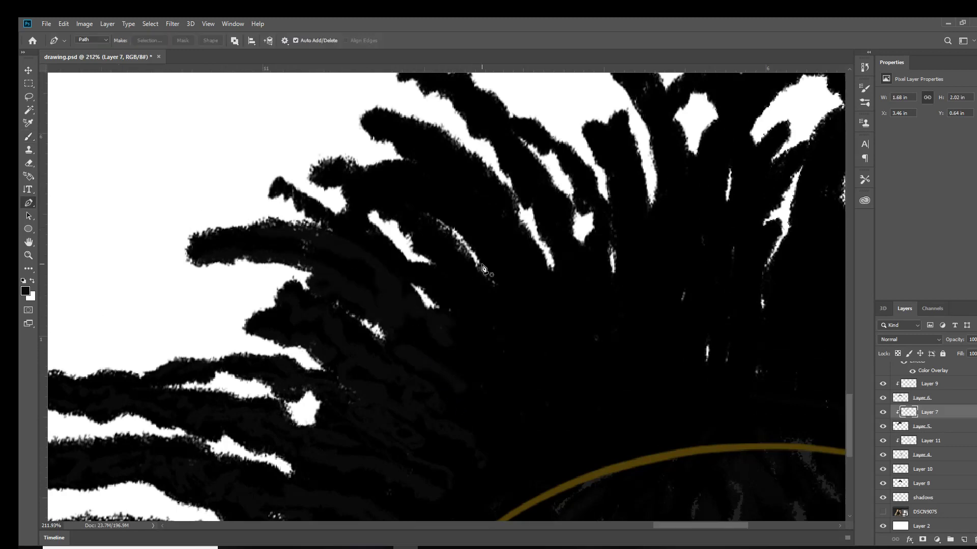
pyautogui.scroll(-5, 342, 235)
pyautogui.scroll(5, 131, 225)
pyautogui.press('b')
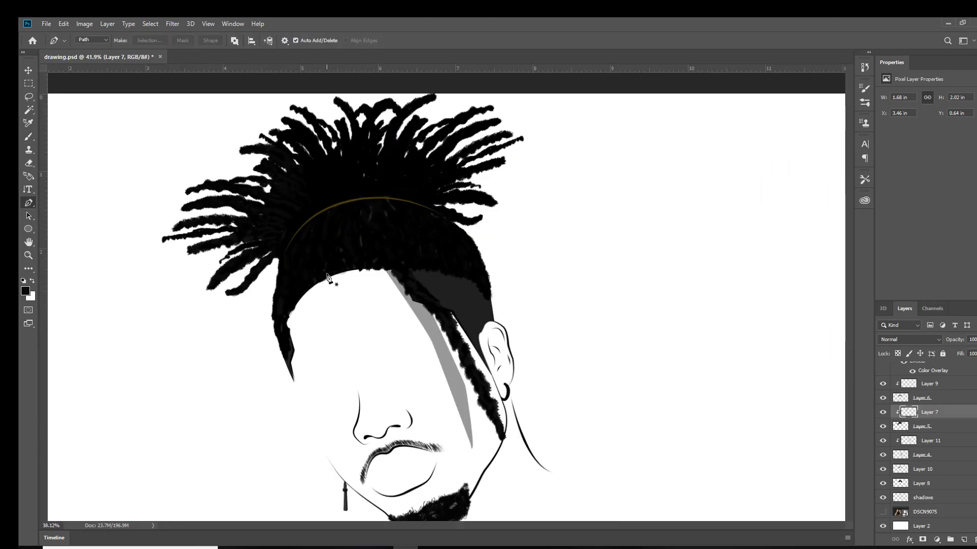
pyautogui.scroll(1, 294, 173)
pyautogui.scroll(4, 294, 173)
pyautogui.moveTo(293, 173)
pyautogui.mouseDown()
pyautogui.moveTo(387, 239)
pyautogui.moveTo(346, 251)
pyautogui.mouseUp()
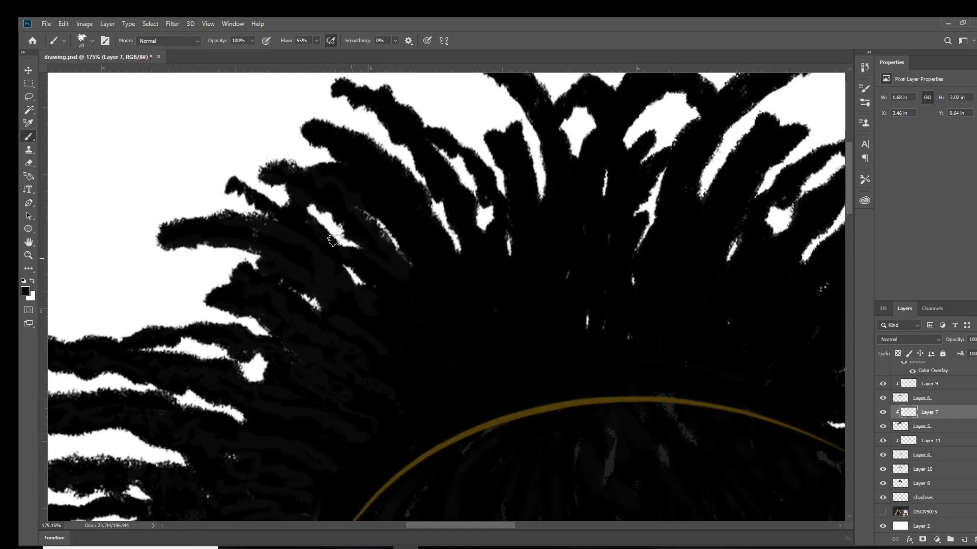
pyautogui.press('[')
pyautogui.press('[')
pyautogui.press('[')
# Step: Zoom out to check the whole face and make Layer 2 active
pyautogui.scroll(3, 323, 109)
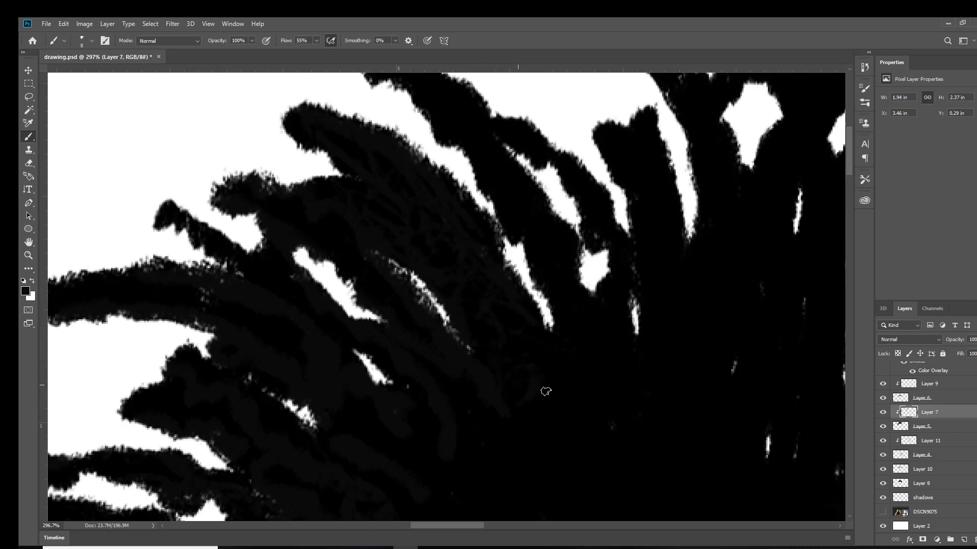
pyautogui.scroll(-4, 549, 361)
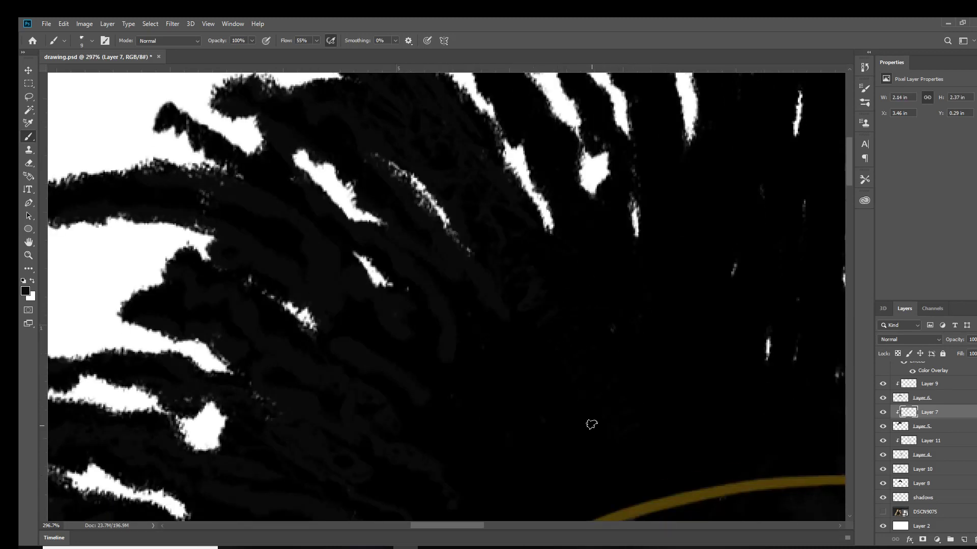
pyautogui.scroll(-5, 567, 436)
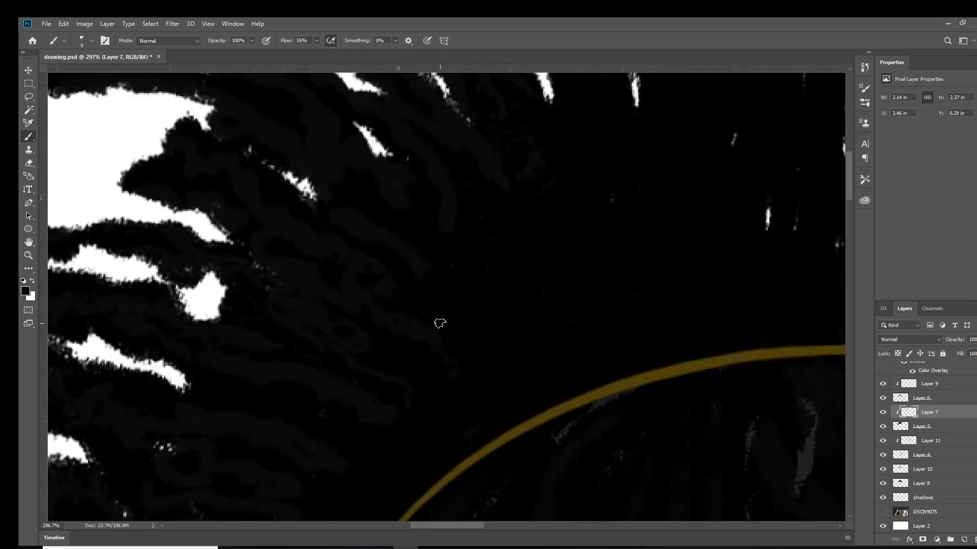
pyautogui.scroll(-5, 487, 371)
pyautogui.scroll(5, 527, 261)
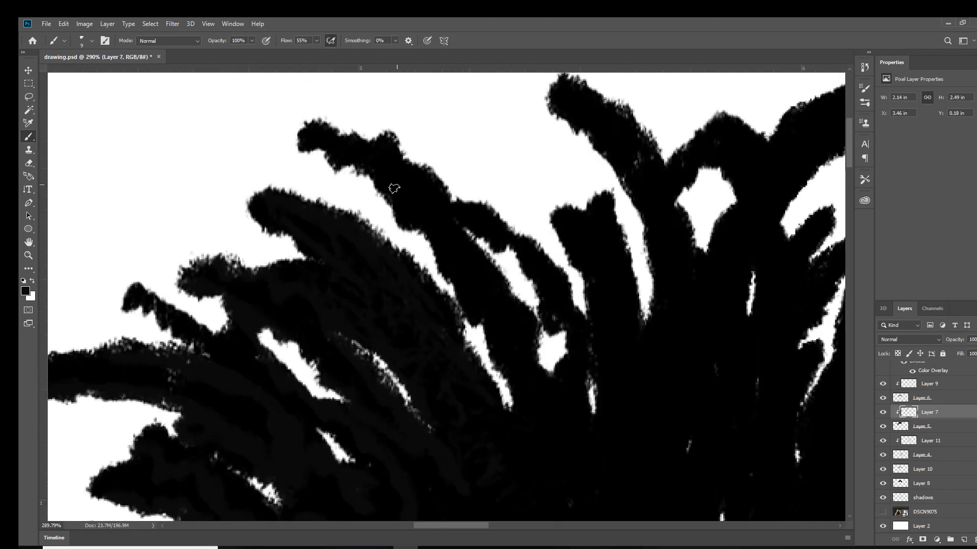
pyautogui.scroll(-5, 535, 430)
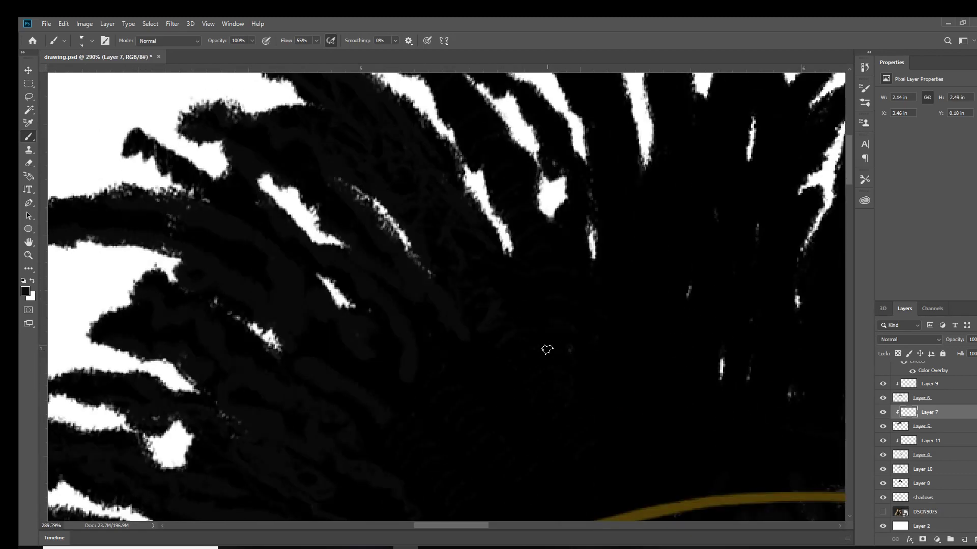
pyautogui.scroll(4, 523, 201)
pyautogui.scroll(-5, 596, 429)
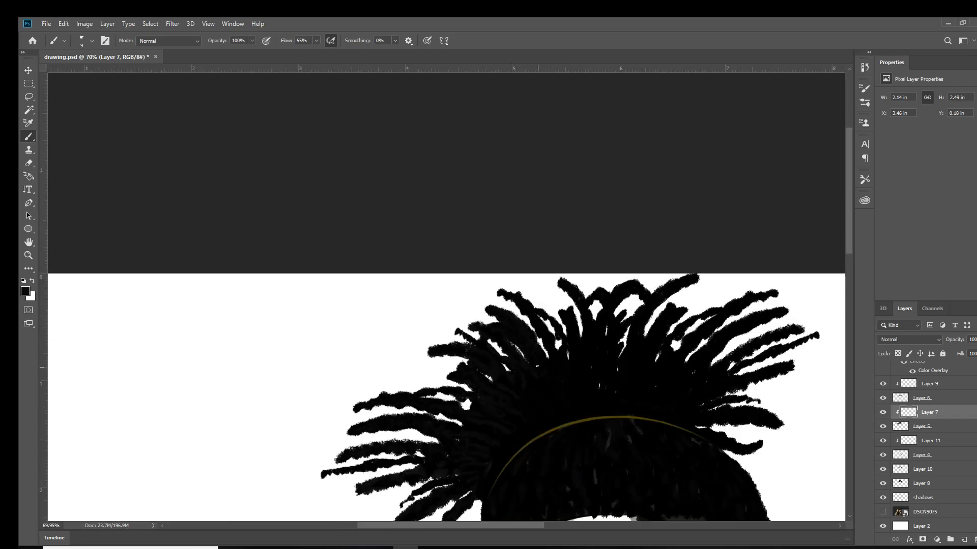
pyautogui.scroll(5, 497, 346)
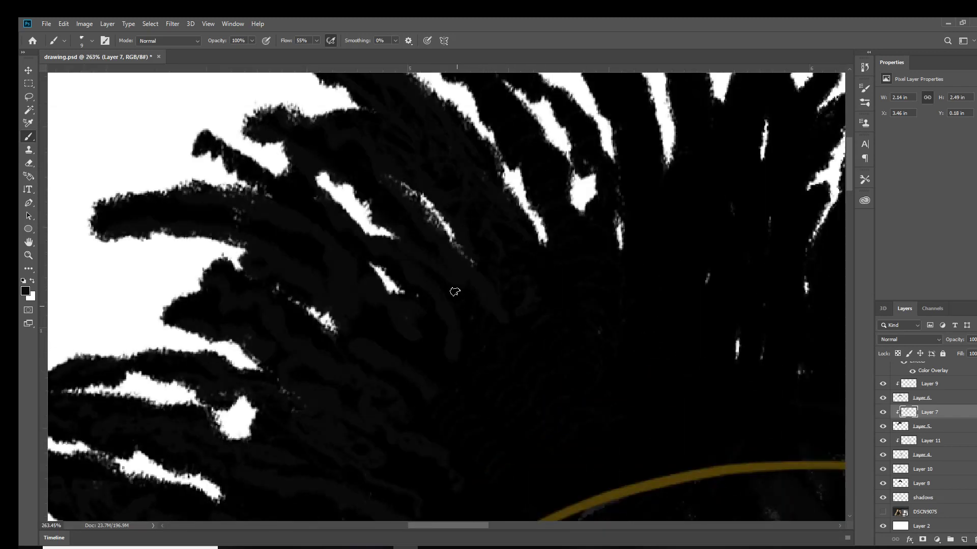
pyautogui.scroll(-4, 360, 189)
pyautogui.scroll(3, 408, 340)
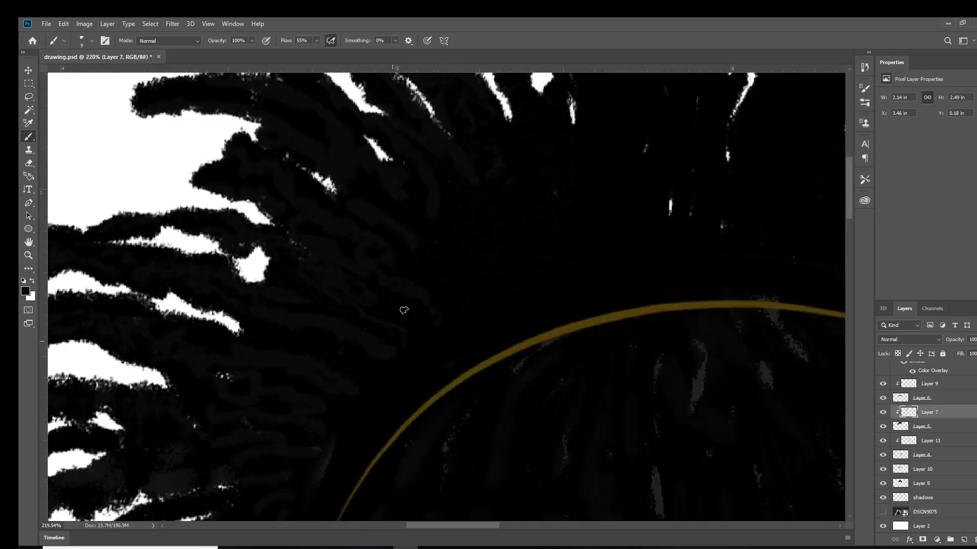
pyautogui.scroll(-5, 233, 278)
pyautogui.scroll(-3, 305, 265)
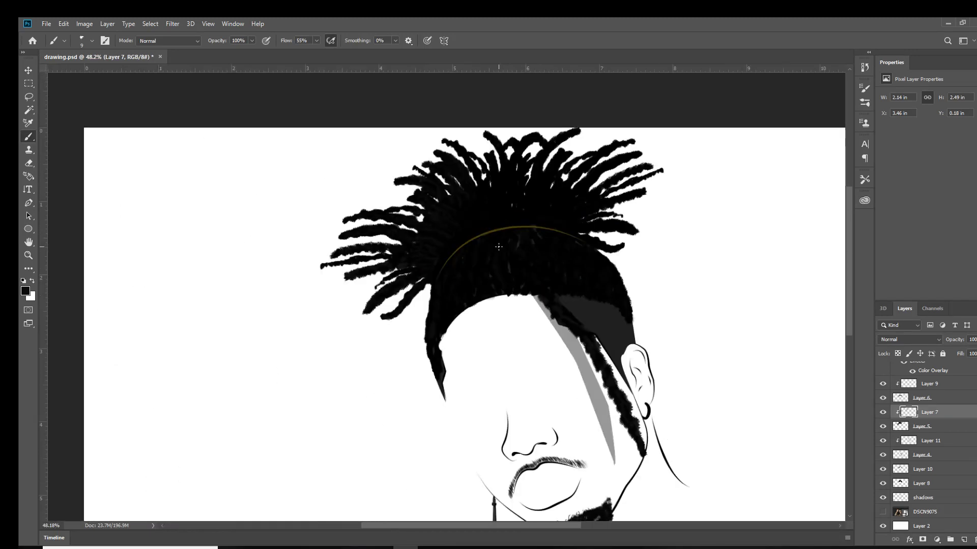
pyautogui.scroll(-1, 326, 254)
pyautogui.keyDown('ctrl'); pyautogui.click(325, 255); pyautogui.keyUp('ctrl')
# Step: Try filling the canvas with yellow using the Paint Bucket, then undo it
pyautogui.click(25, 291)
pyautogui.click(837, 171)
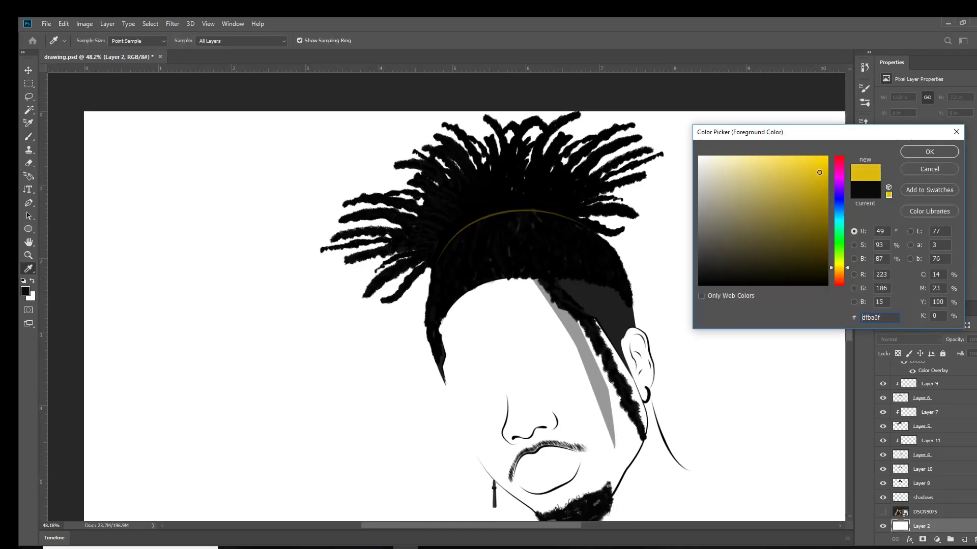
pyautogui.click(870, 151)
pyautogui.press('g')
pyautogui.click(671, 307)
pyautogui.scroll(-1, 672, 307)
pyautogui.hotkey('ctrl', 'z')
pyautogui.scroll(2, 883, 429)
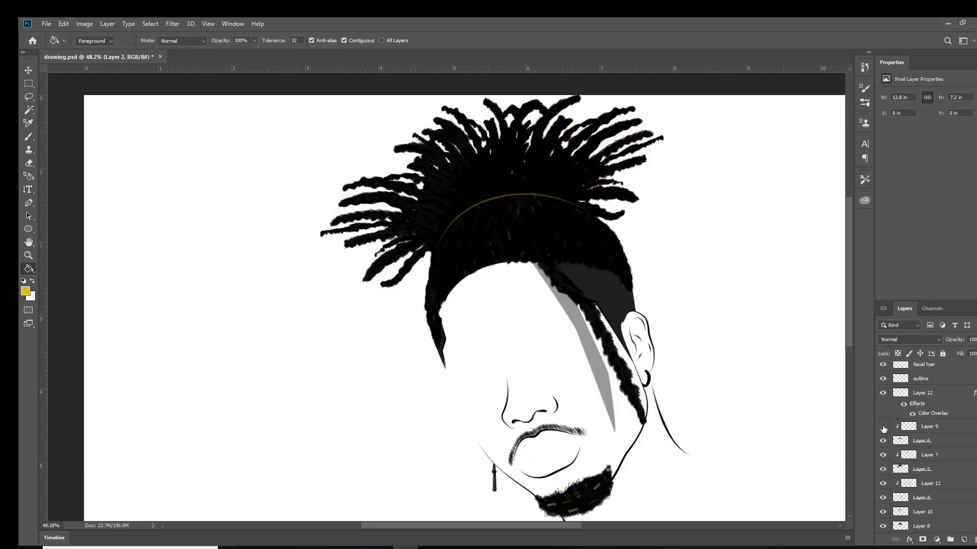
# Step: Select Layer 12 and add a new empty Layer 13 above it
pyautogui.click(910, 455)
pyautogui.scroll(6, 418, 132)
pyautogui.press('b')
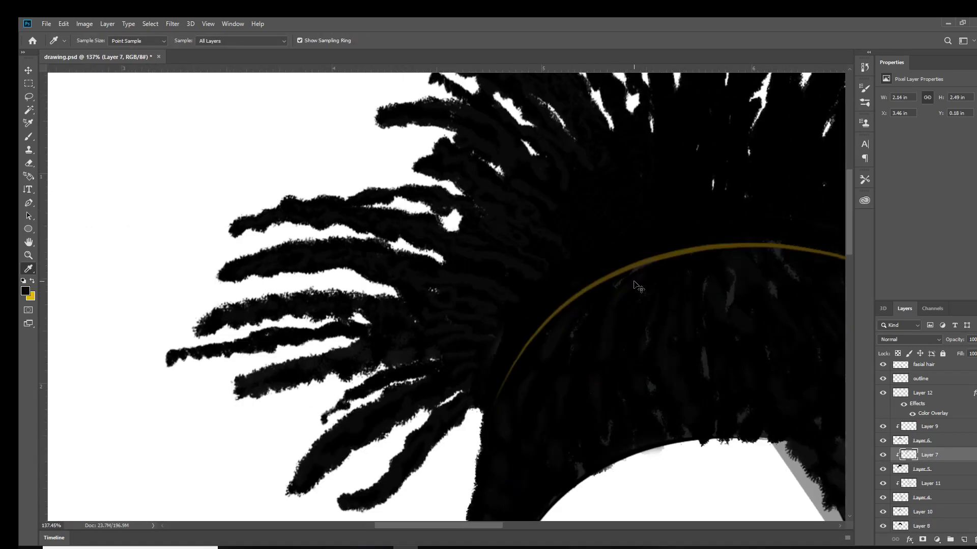
pyautogui.click(901, 415)
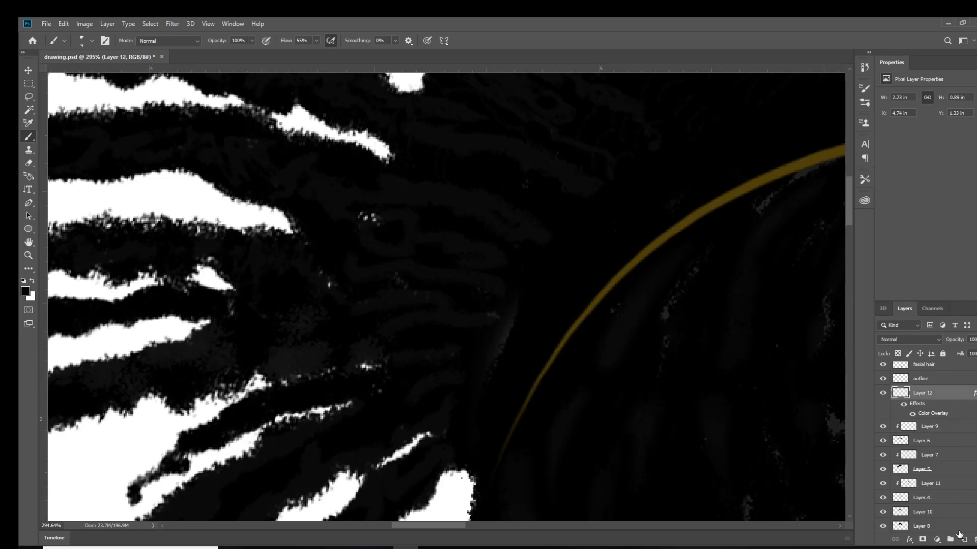
pyautogui.hotkey('ctrl', 'shift', 'alt', 'n')
pyautogui.press('.')
# Step: Paint a hair strand stroke on Layer 13, then add Layer 14 at the top of the stack
pyautogui.moveTo(508, 286); pyautogui.dragTo(685, 194)
pyautogui.scroll(-3, 685, 194)
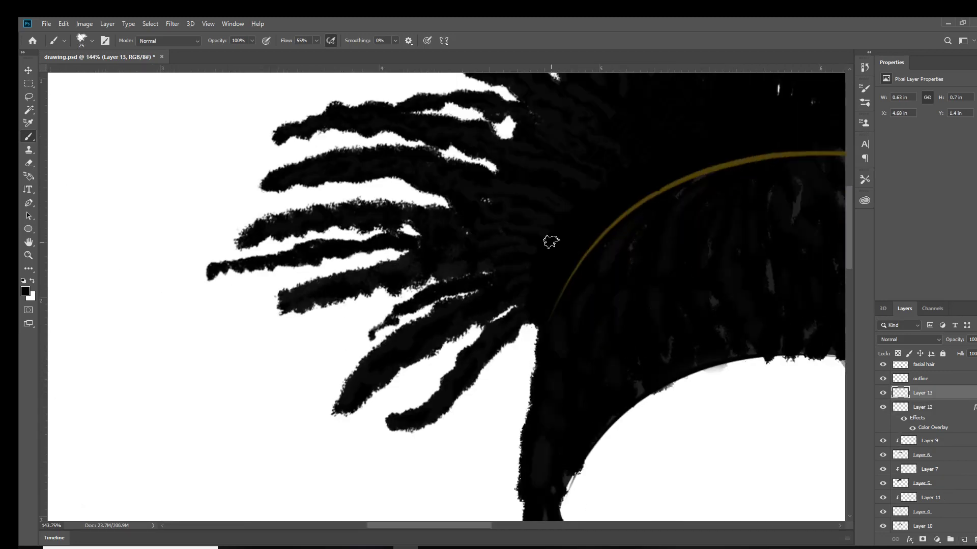
pyautogui.click(898, 434)
pyautogui.hotkey('ctrl', 'shift', 'alt', 'n')
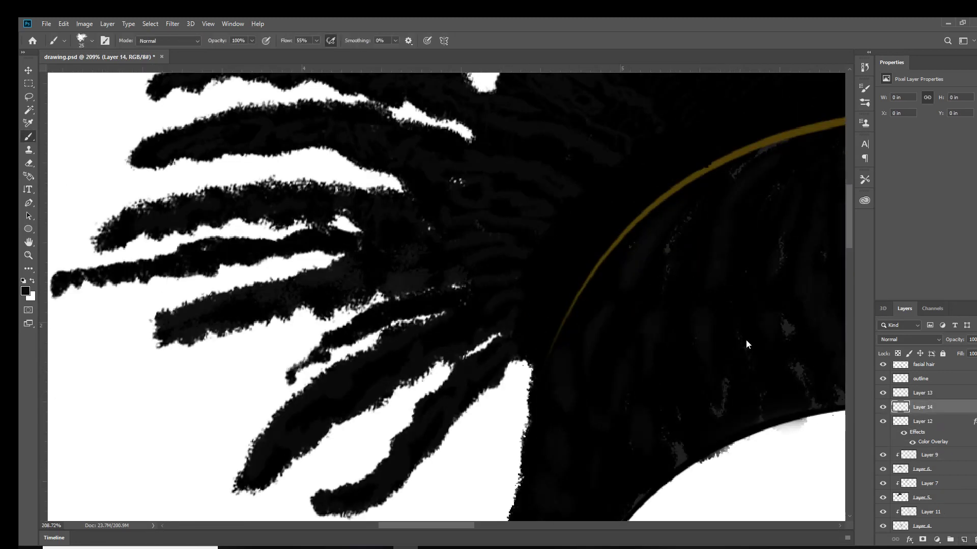
pyautogui.hotkey('ctrl', 'shift', ']')
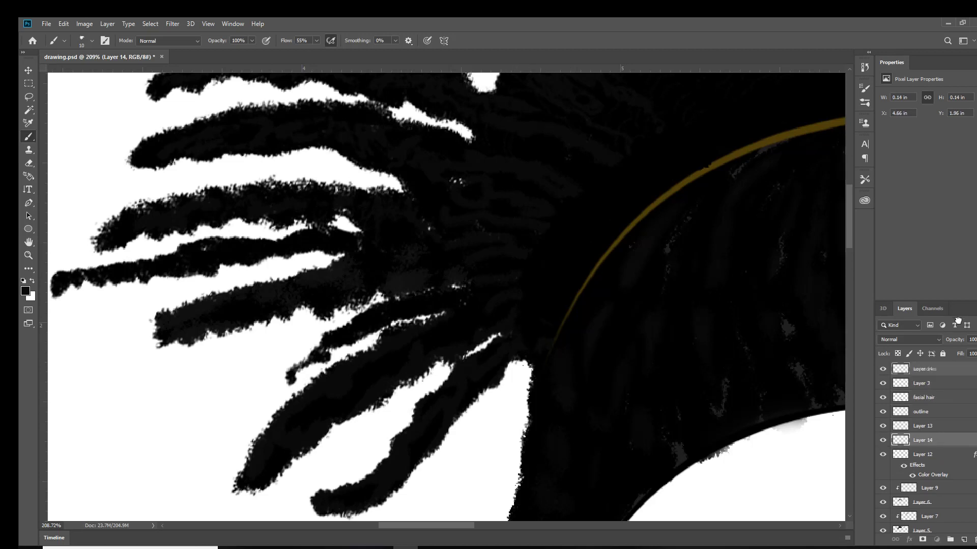
# Step: Brush a black stroke over the hair near the headband on Layer 14, then reselect Layer 7
pyautogui.scroll(3, 526, 301)
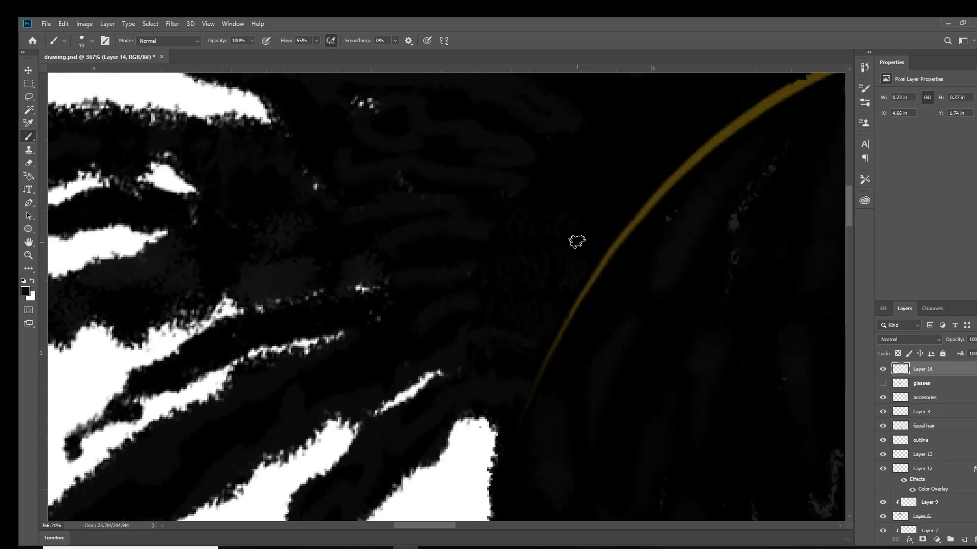
pyautogui.scroll(3, 531, 309)
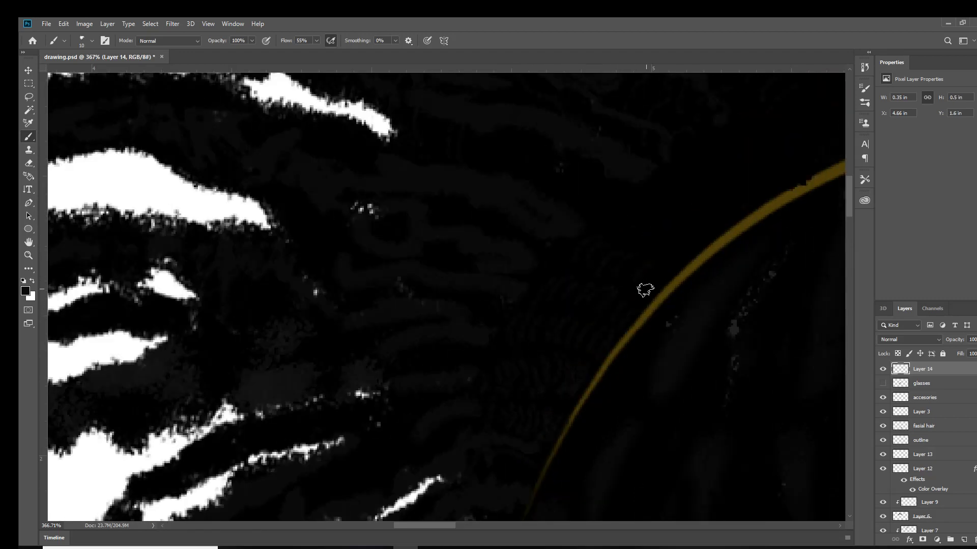
pyautogui.scroll(2, 614, 277)
pyautogui.moveTo(655, 313); pyautogui.dragTo(630, 306)
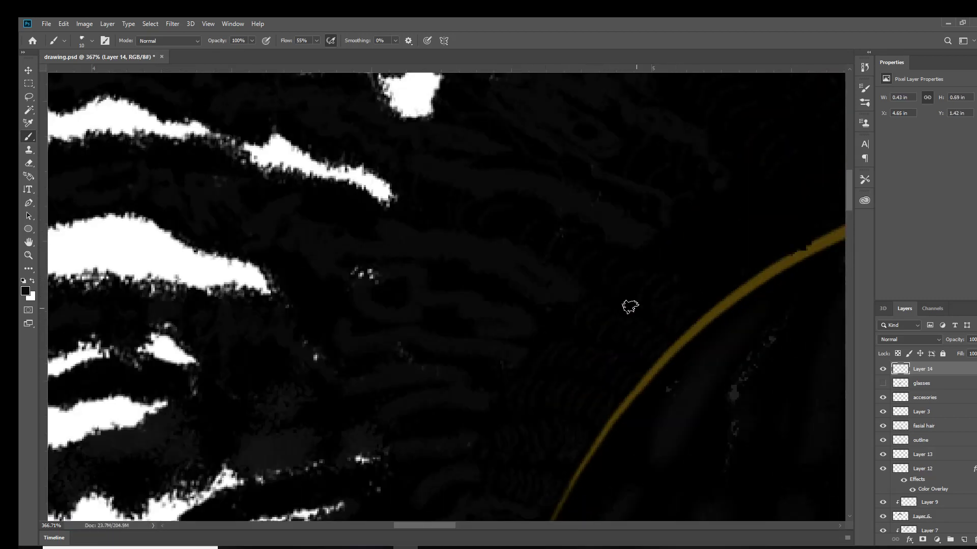
pyautogui.scroll(-5, 640, 266)
pyautogui.scroll(2, 530, 351)
pyautogui.scroll(2, 530, 351)
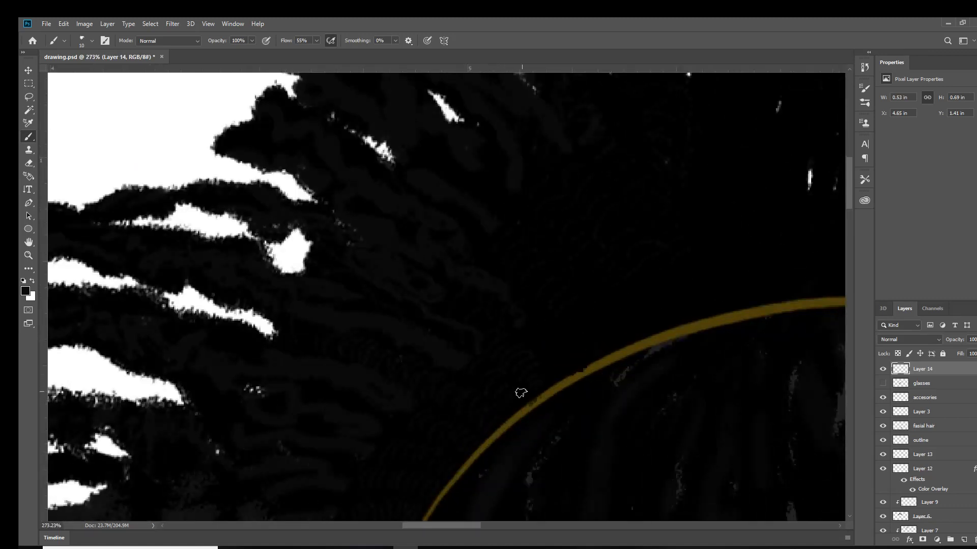
pyautogui.scroll(-5, 521, 393)
pyautogui.scroll(2, 437, 343)
pyautogui.scroll(3, 437, 343)
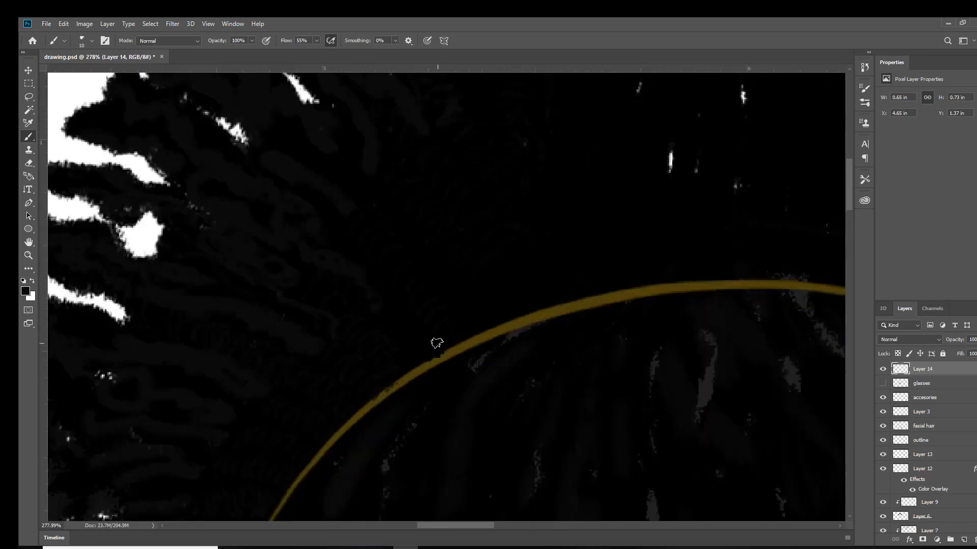
pyautogui.scroll(3, 507, 375)
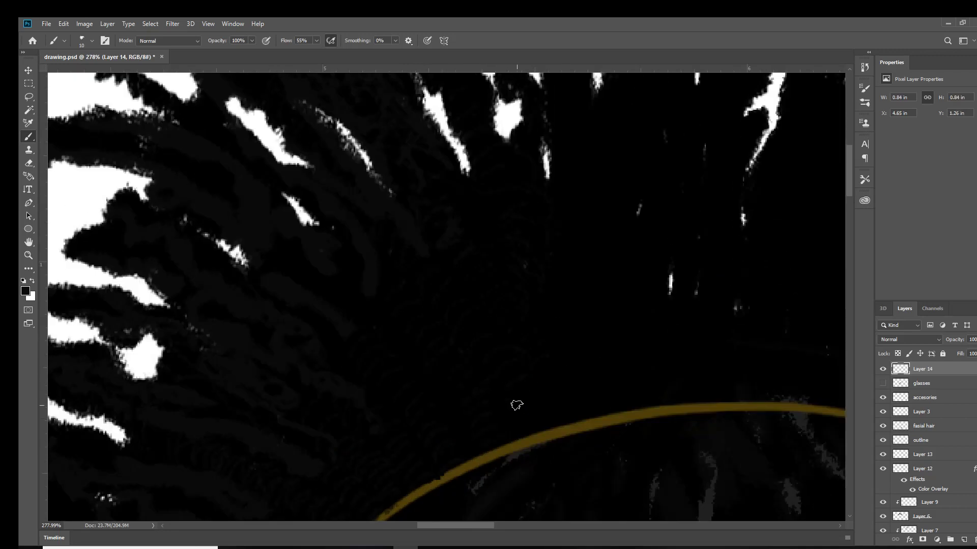
pyautogui.scroll(1, 541, 344)
pyautogui.scroll(3, 572, 429)
pyautogui.scroll(1, 572, 429)
pyautogui.scroll(-3, 926, 438)
pyautogui.click(924, 433)
# Step: Raise the brush to size 15 and paint short strokes on the dreadlock tips
pyautogui.press(']')
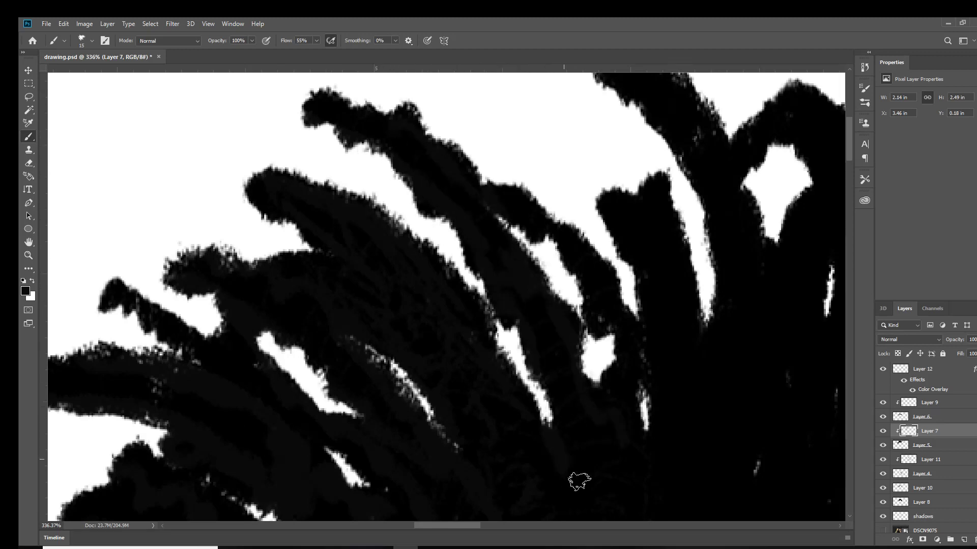
pyautogui.scroll(-2, 534, 273)
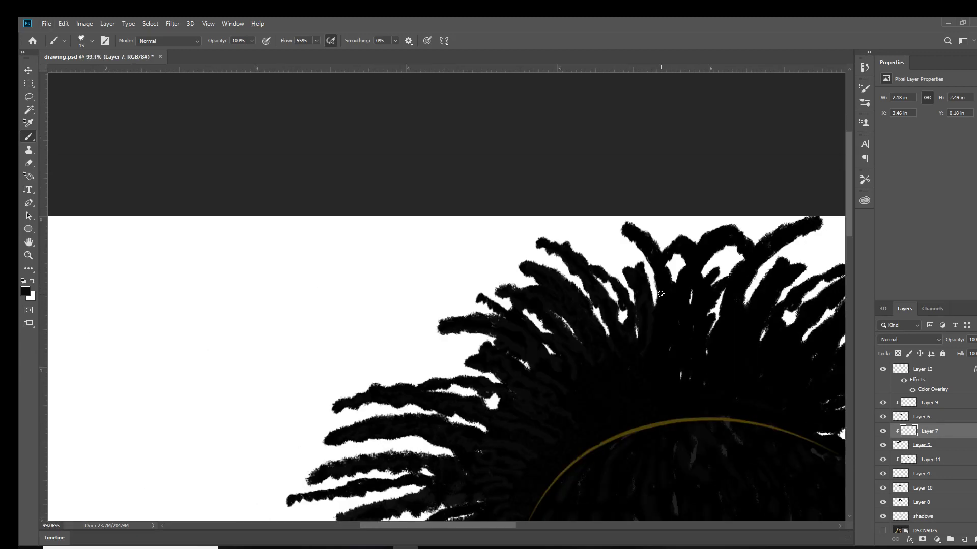
pyautogui.scroll(-1, 643, 402)
pyautogui.scroll(2, 593, 308)
pyautogui.moveTo(629, 220)
pyautogui.mouseDown()
pyautogui.moveTo(613, 178)
pyautogui.moveTo(686, 173)
pyautogui.mouseUp()
pyautogui.scroll(2, 563, 186)
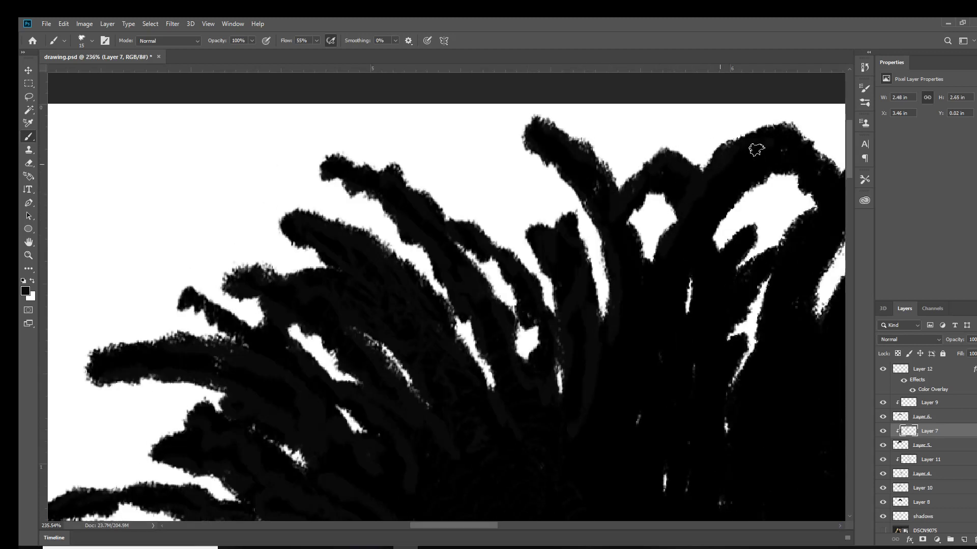
pyautogui.moveTo(772, 142); pyautogui.dragTo(814, 153)
# Step: Paint a dark grey strand down the middle of the dreadlocks
pyautogui.scroll(-3, 763, 153)
pyautogui.scroll(-2, 738, 162)
pyautogui.scroll(-3, 712, 173)
pyautogui.scroll(-2, 699, 178)
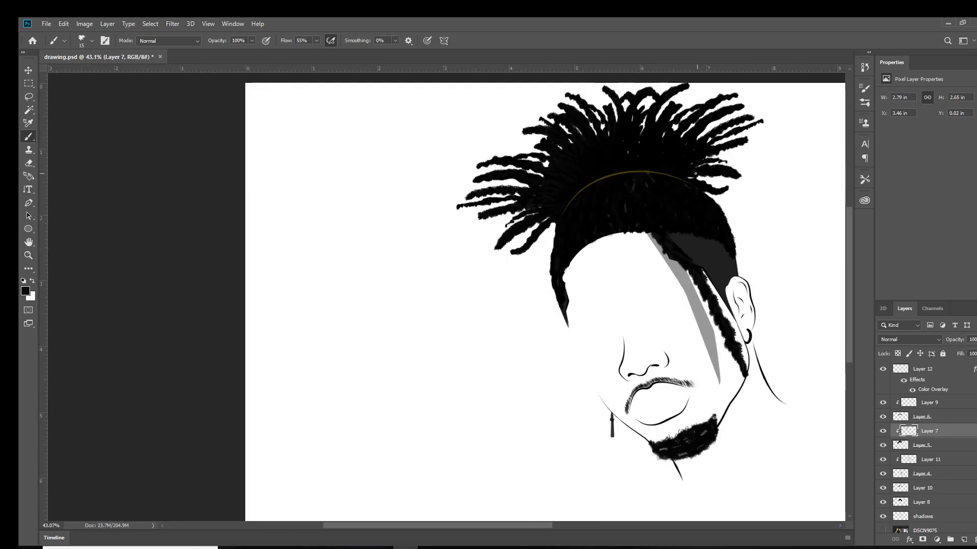
pyautogui.scroll(4, 677, 183)
pyautogui.scroll(3, 585, 244)
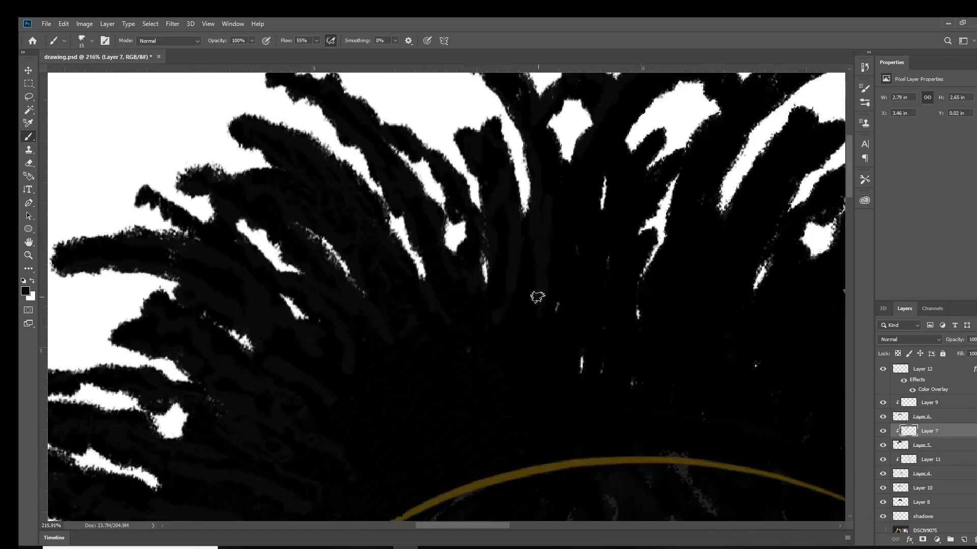
pyautogui.scroll(2, 512, 309)
pyautogui.hscroll(2, 529, 270)
pyautogui.moveTo(596, 226)
pyautogui.mouseDown()
pyautogui.moveTo(514, 392)
pyautogui.moveTo(567, 273)
pyautogui.mouseUp()
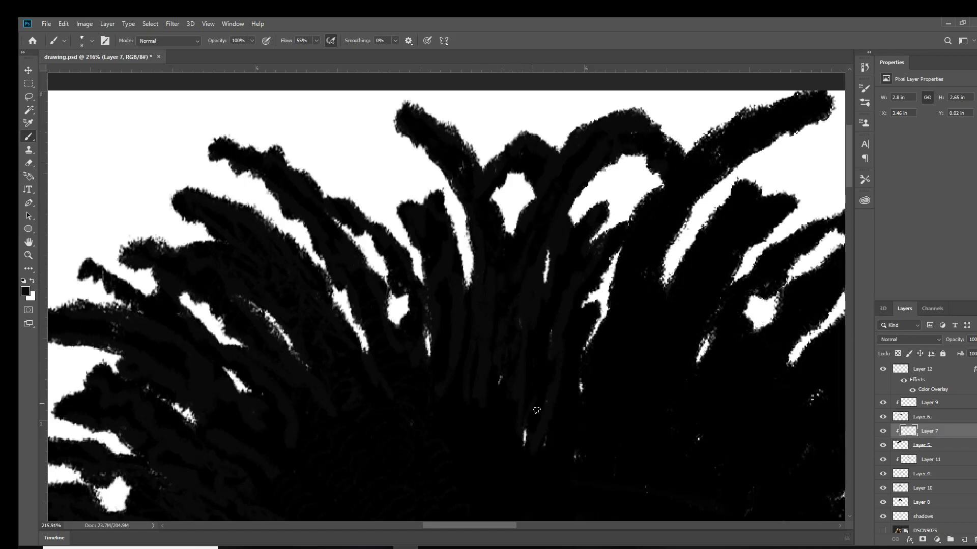
pyautogui.scroll(-2, 585, 235)
pyautogui.hscroll(4, 453, 268)
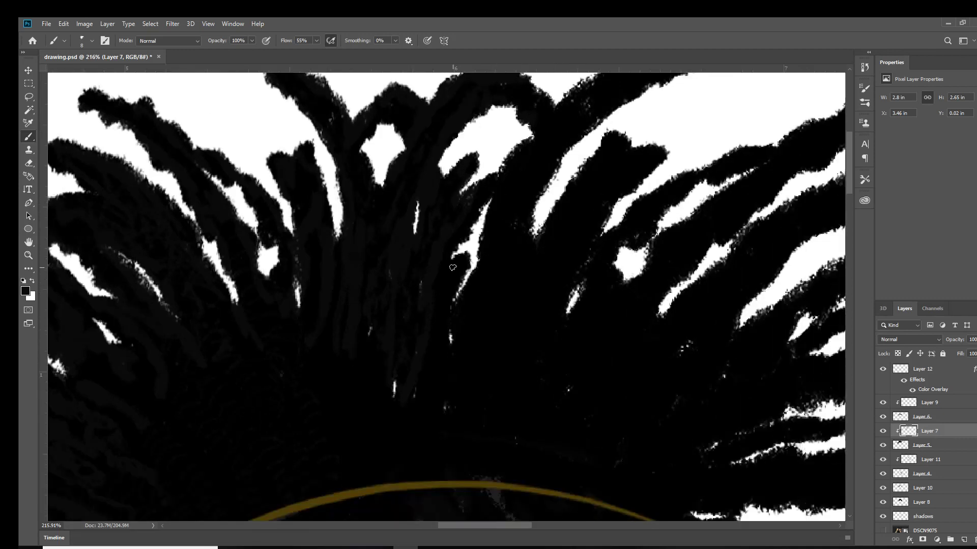
pyautogui.scroll(2, 505, 279)
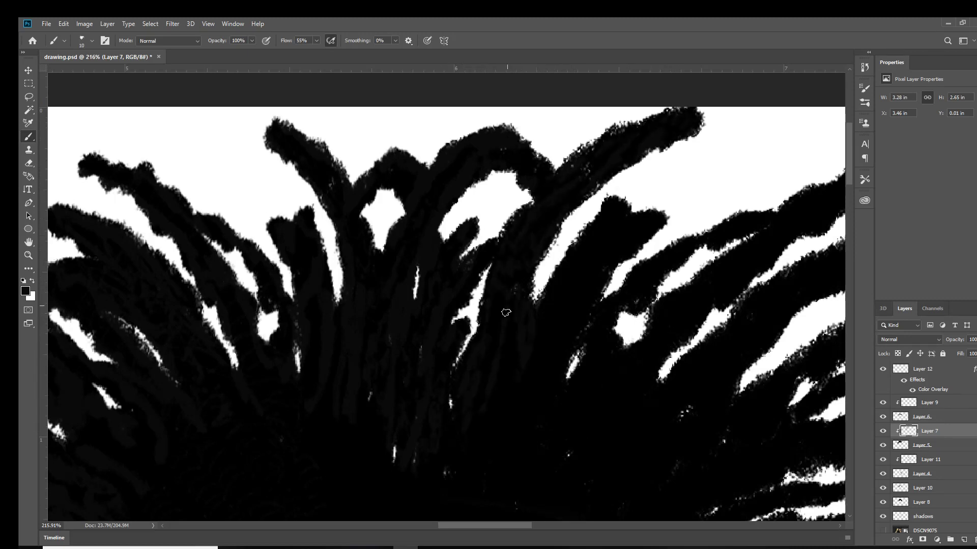
pyautogui.scroll(-5, 505, 312)
pyautogui.scroll(5, 453, 367)
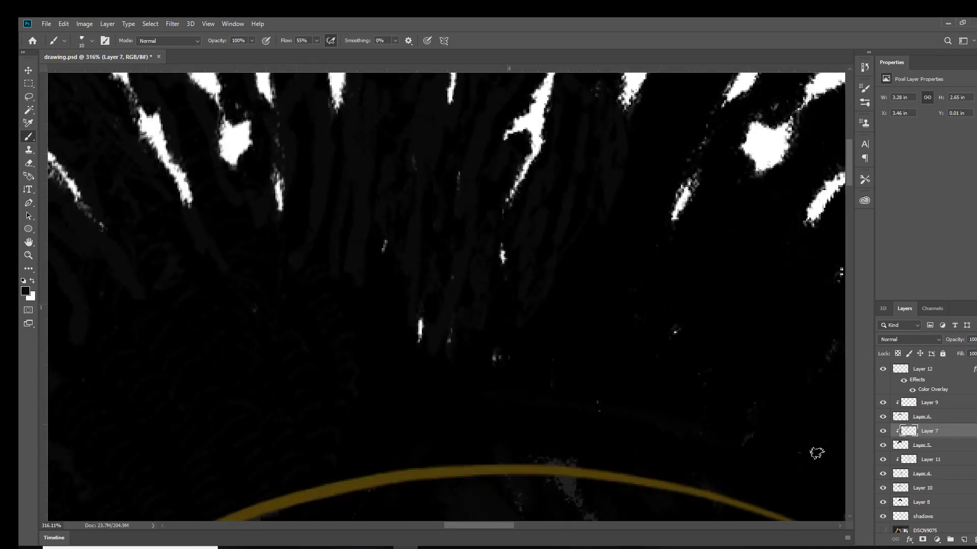
pyautogui.hotkey('alt', '.')
# Step: Step down through the layer stack and make Layer 7 the active layer
pyautogui.scroll(-5, 385, 323)
pyautogui.scroll(5, 298, 267)
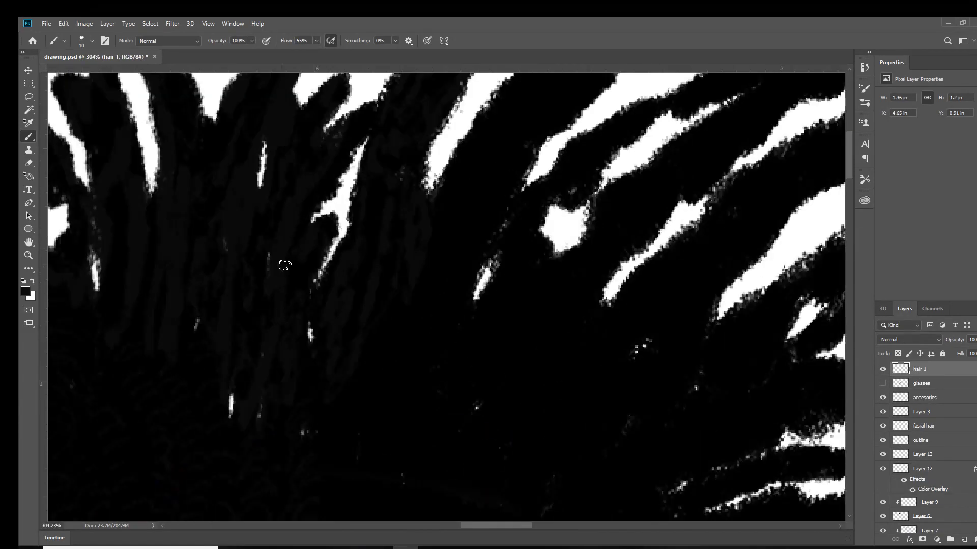
pyautogui.hscroll(-5, 298, 267)
pyautogui.hotkey('alt', '[')
pyautogui.hotkey('alt', '[')
pyautogui.hotkey('alt', '[')
pyautogui.scroll(5, 463, 392)
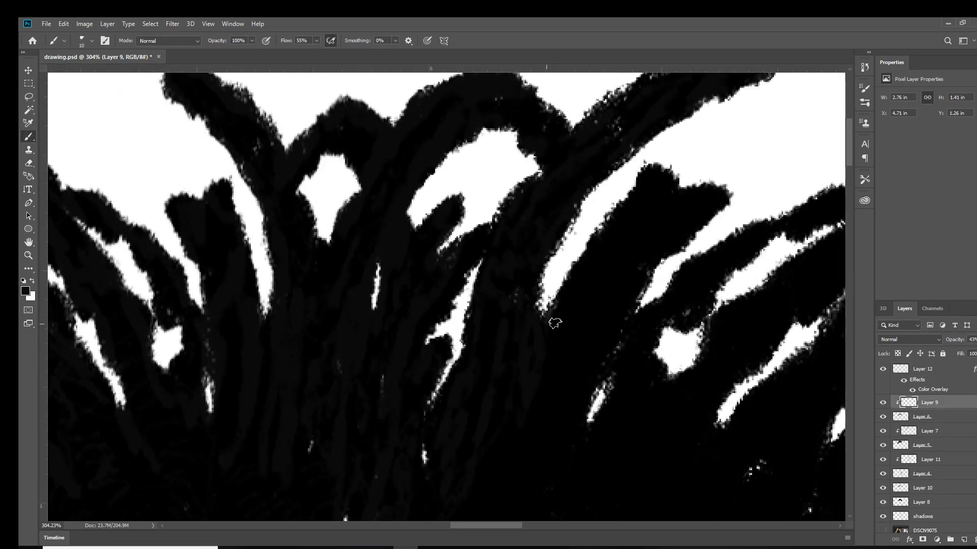
pyautogui.click(889, 431)
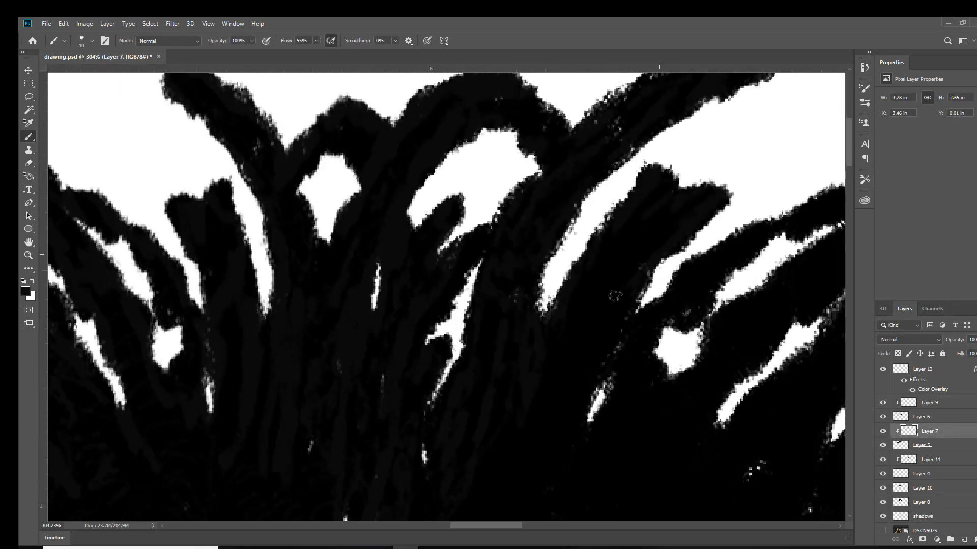
# Step: Move hair 1 directly above Layer 12, undoing then restoring Layer 13
pyautogui.scroll(-3, 560, 352)
pyautogui.scroll(-2, 548, 352)
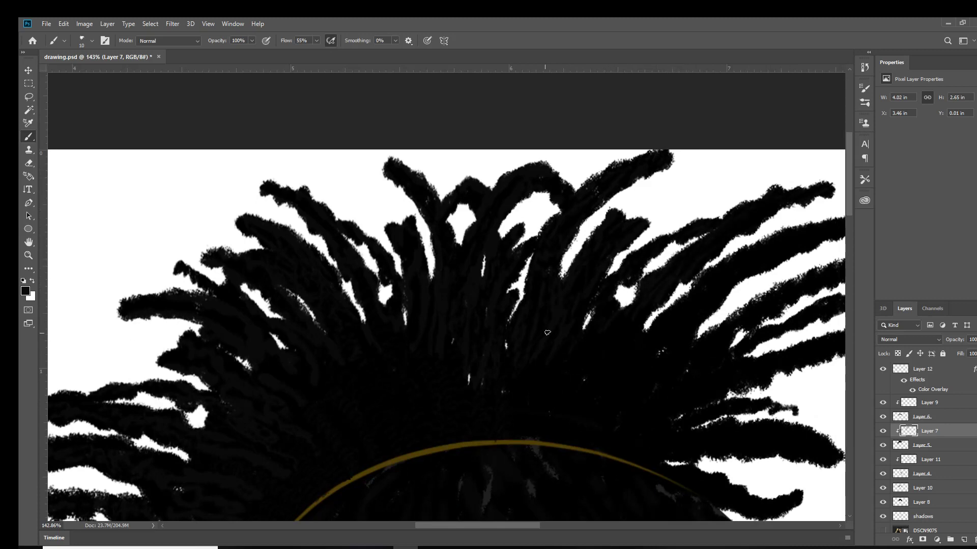
pyautogui.scroll(-3, 576, 343)
pyautogui.scroll(2, 916, 458)
pyautogui.click(916, 489)
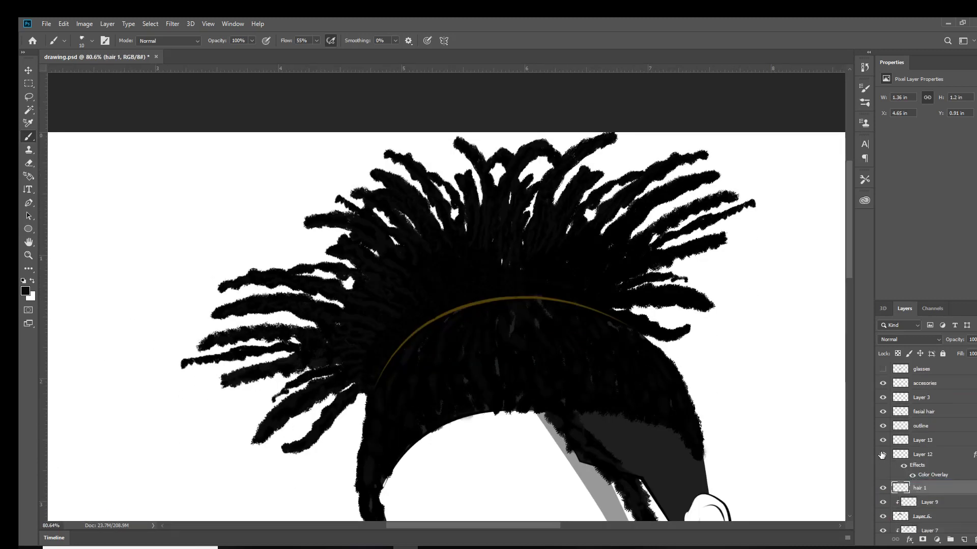
pyautogui.moveTo(887, 489); pyautogui.dragTo(887, 442)
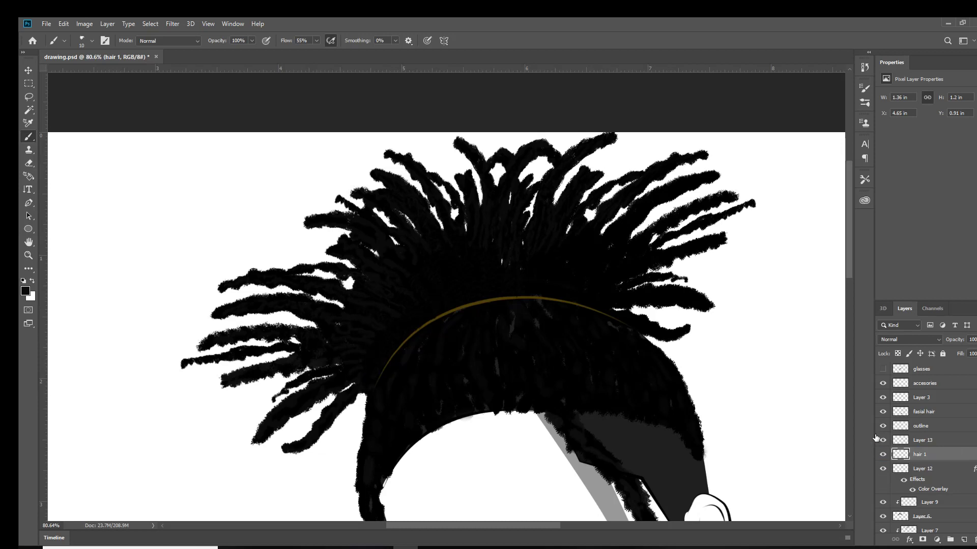
pyautogui.hotkey('ctrl', 'z')
pyautogui.hotkey('ctrl', 'shift', 'z')
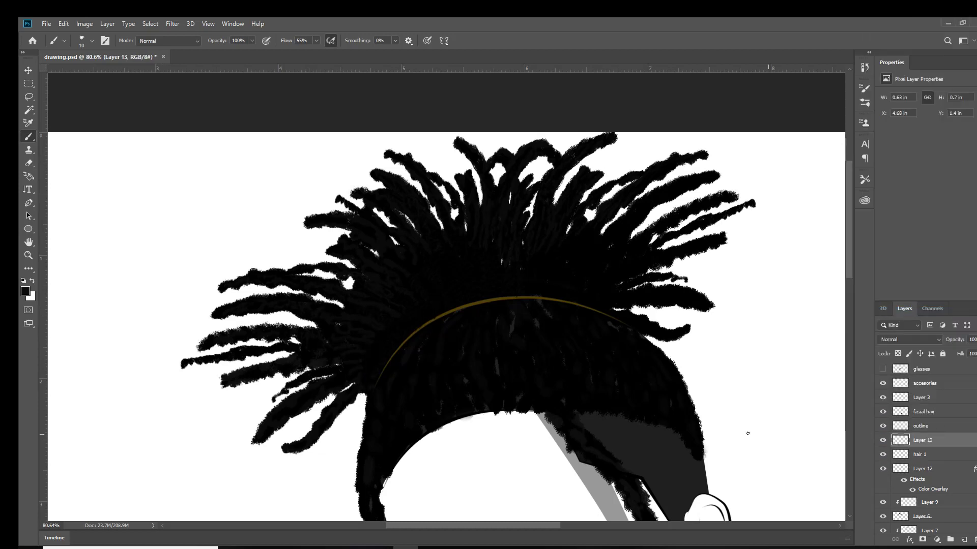
# Step: Remove Layer 13 and make Layer 7 the paint layer after comparing hair visibility
pyautogui.scroll(2, 622, 364)
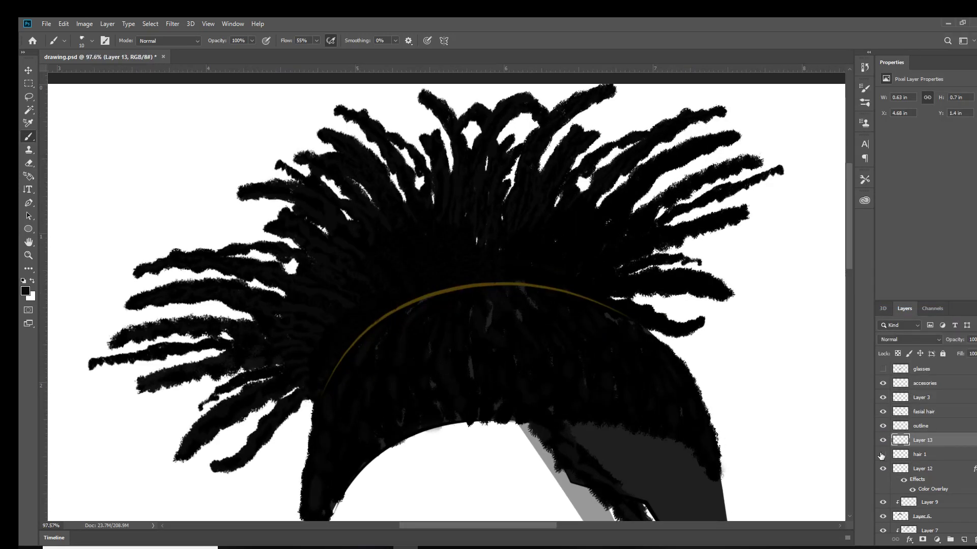
pyautogui.hotkey('ctrl', 'z')
pyautogui.hotkey('ctrl', 'z')
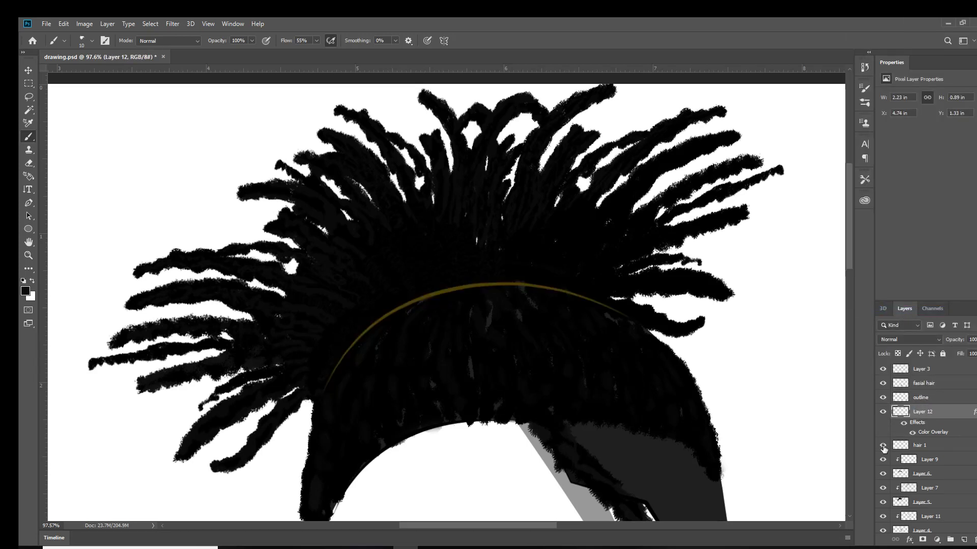
pyautogui.scroll(-2, 883, 449)
pyautogui.click(884, 446)
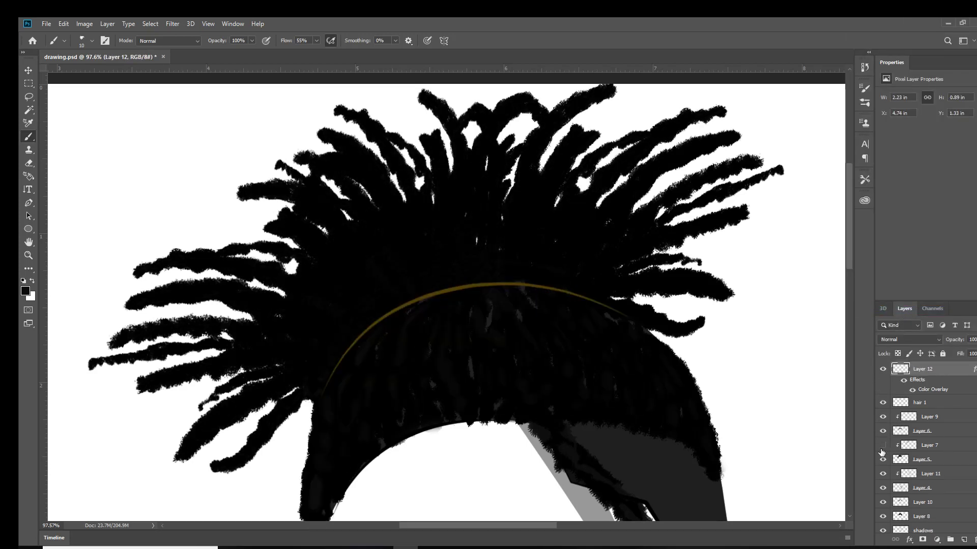
pyautogui.click(927, 445)
pyautogui.scroll(5, 571, 264)
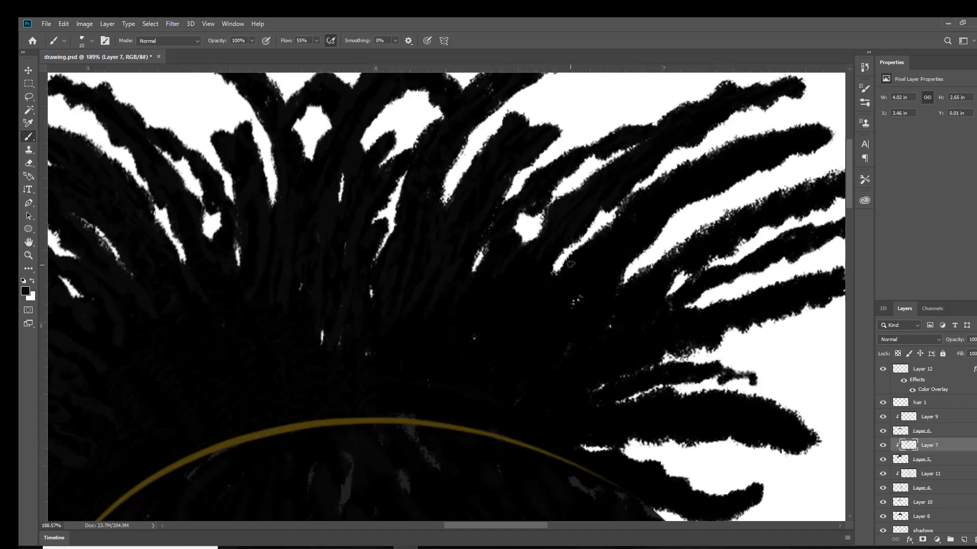
pyautogui.hscroll(3, 702, 204)
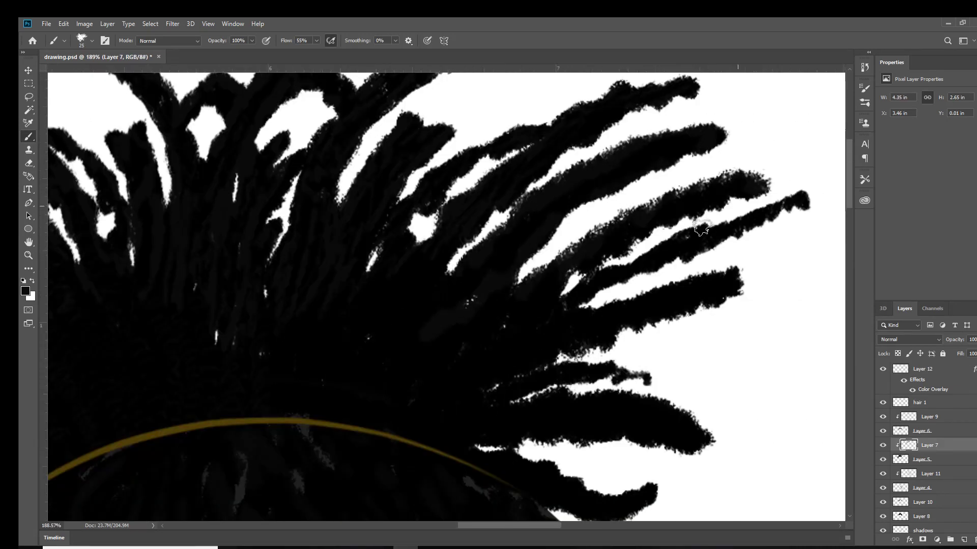
# Step: Paint over the white gaps between the dreadlock strands, then target hair 1
pyautogui.moveTo(502, 348); pyautogui.dragTo(539, 382)
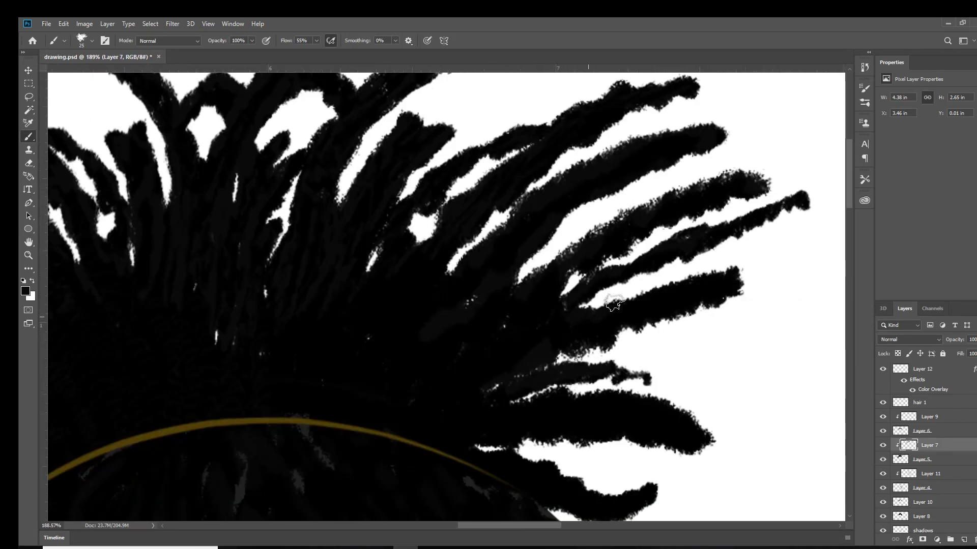
pyautogui.scroll(-1, 535, 389)
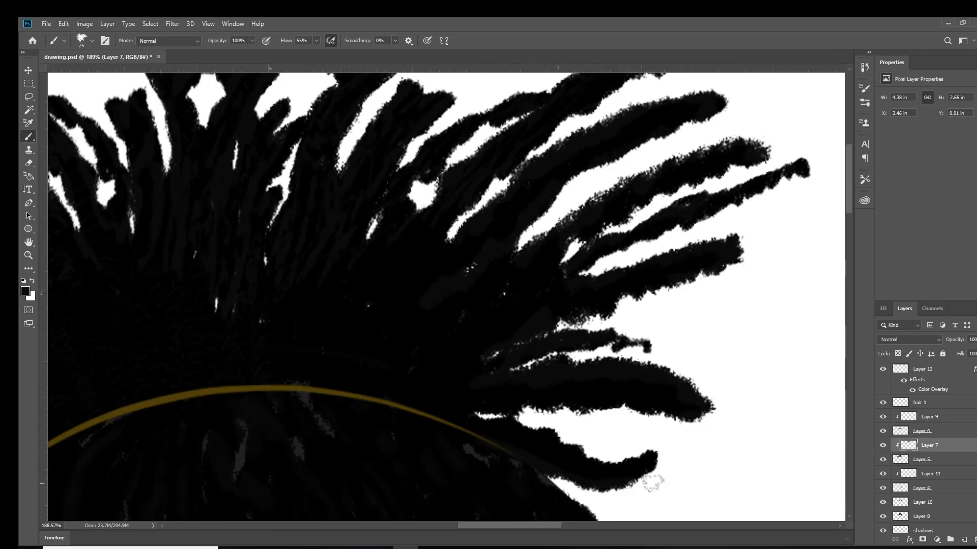
pyautogui.scroll(-5, 656, 366)
pyautogui.scroll(5, 661, 351)
pyautogui.press('[')
pyautogui.press('[')
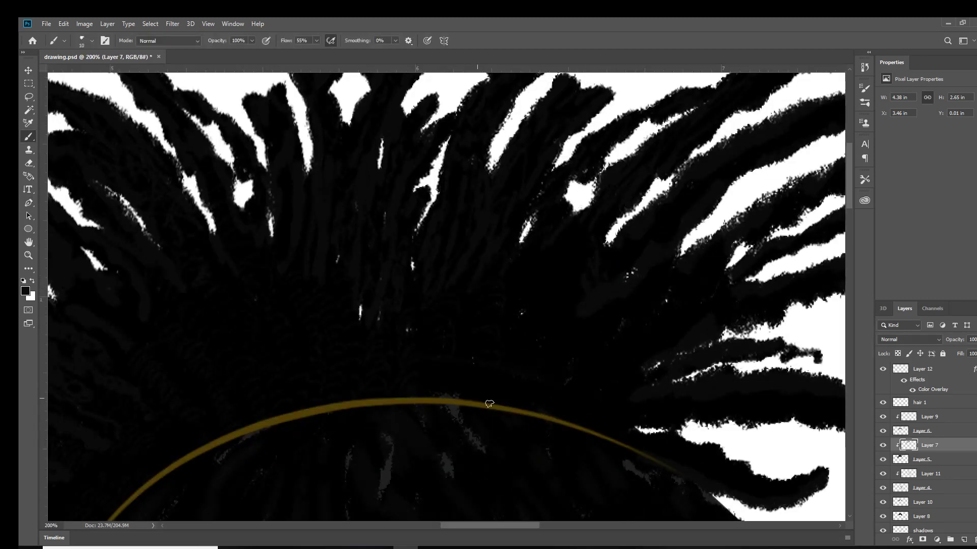
pyautogui.hotkey('alt', ']')
pyautogui.hotkey('alt', ']')
pyautogui.hotkey('alt', ']')
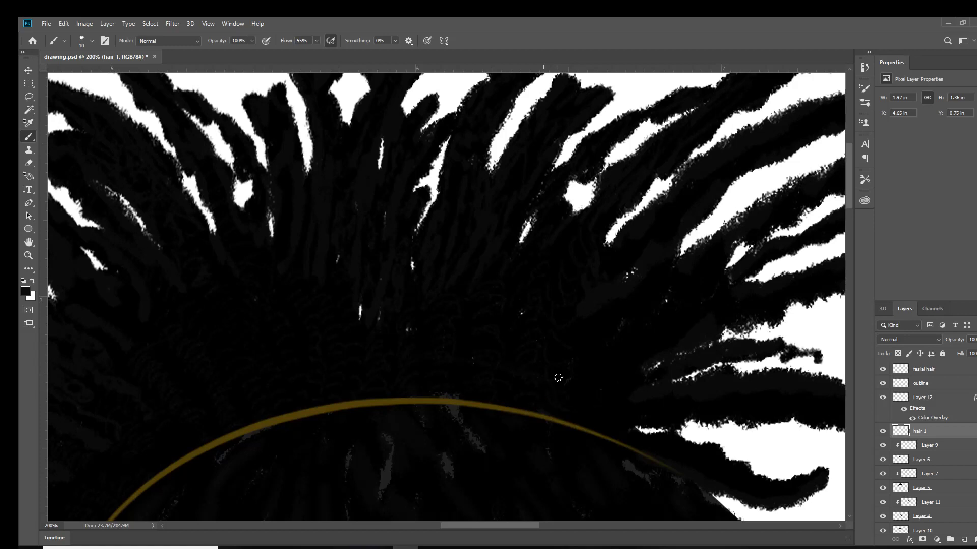
# Step: Hide the gold headband's Layer 12
pyautogui.scroll(-2, 560, 289)
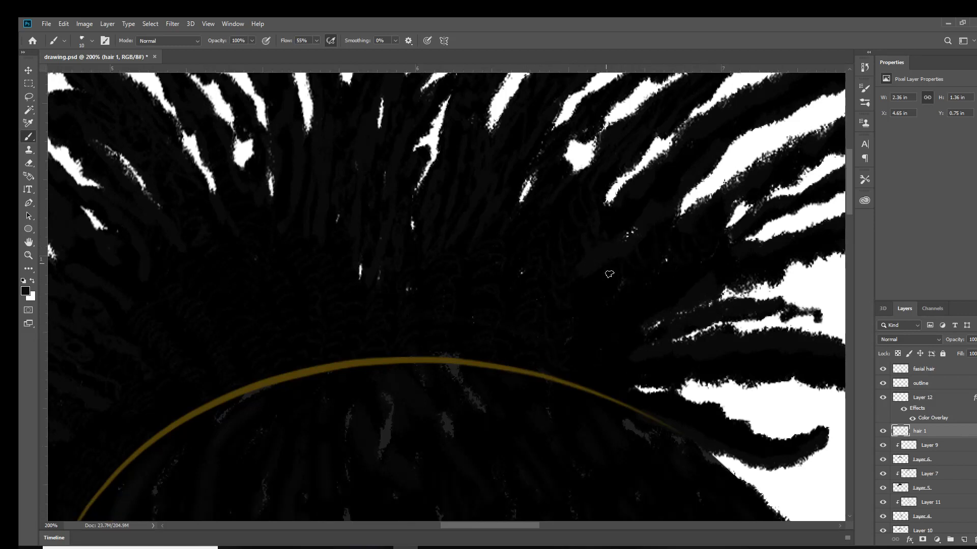
pyautogui.scroll(-3, 635, 373)
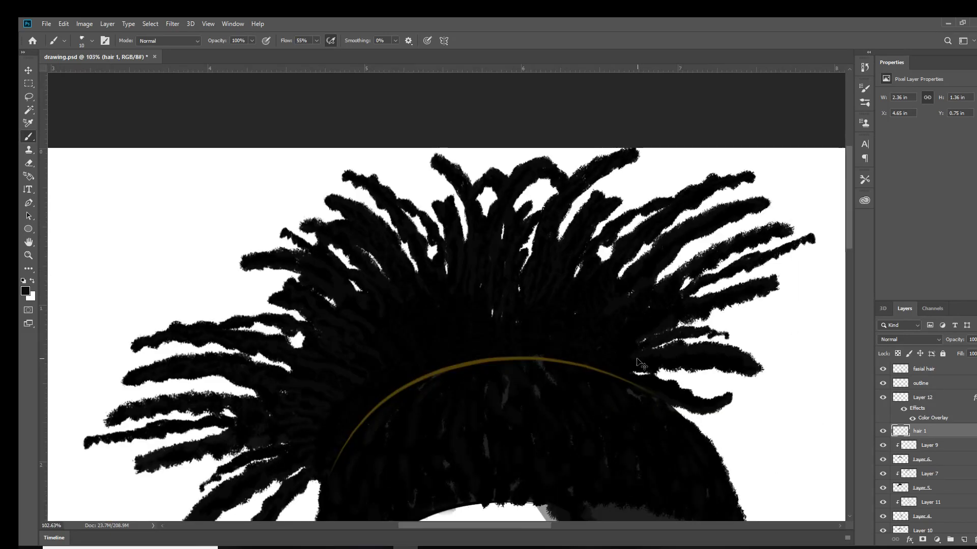
pyautogui.scroll(5, 751, 194)
pyautogui.scroll(-6, 656, 413)
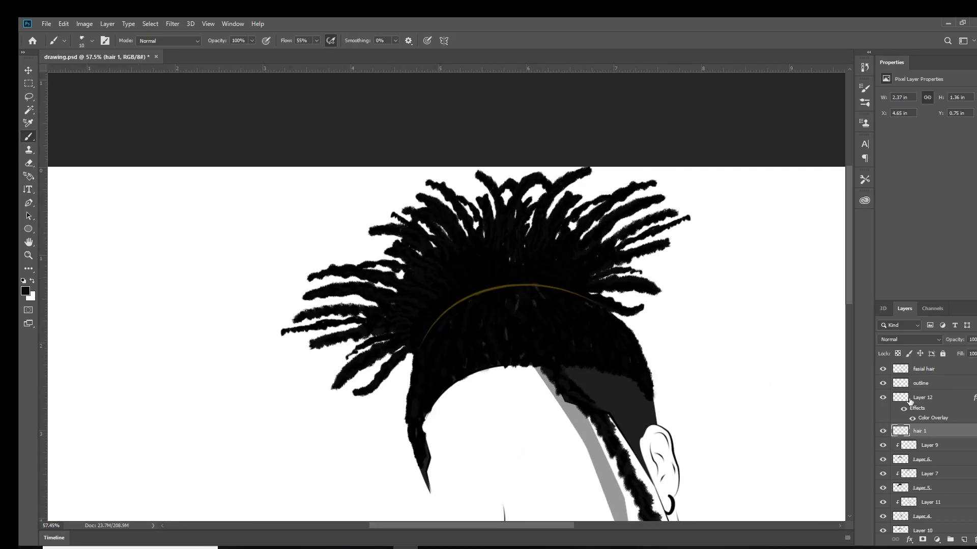
pyautogui.click(883, 404)
# Step: Select Layer 9 through Layer 8 with hair 1 and merge them into hair 1
pyautogui.scroll(-2, 911, 448)
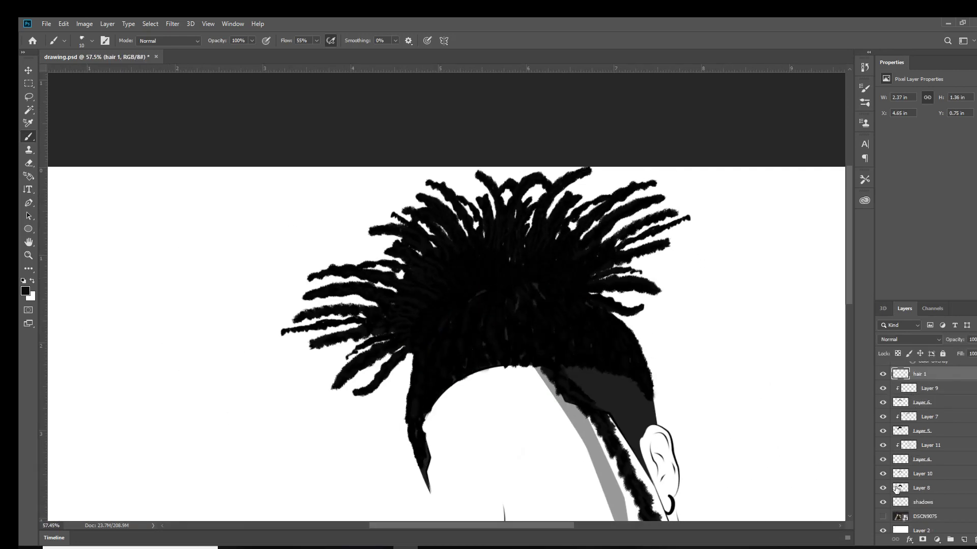
pyautogui.click(897, 489)
pyautogui.keyDown('shift'); pyautogui.click(922, 389); pyautogui.keyUp('shift')
pyautogui.scroll(2, 922, 436)
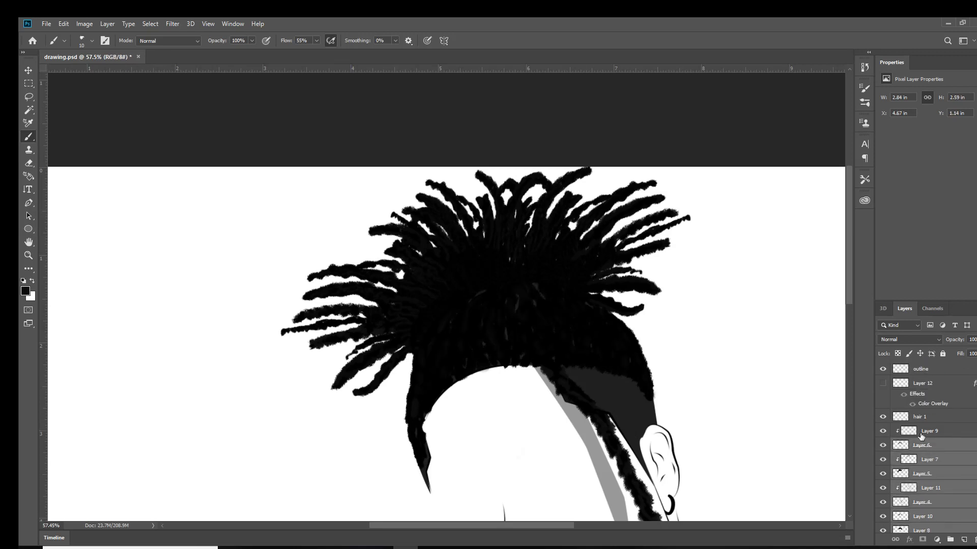
pyautogui.rightClick(921, 436)
pyautogui.click(814, 417)
pyautogui.scroll(-3, 424, 309)
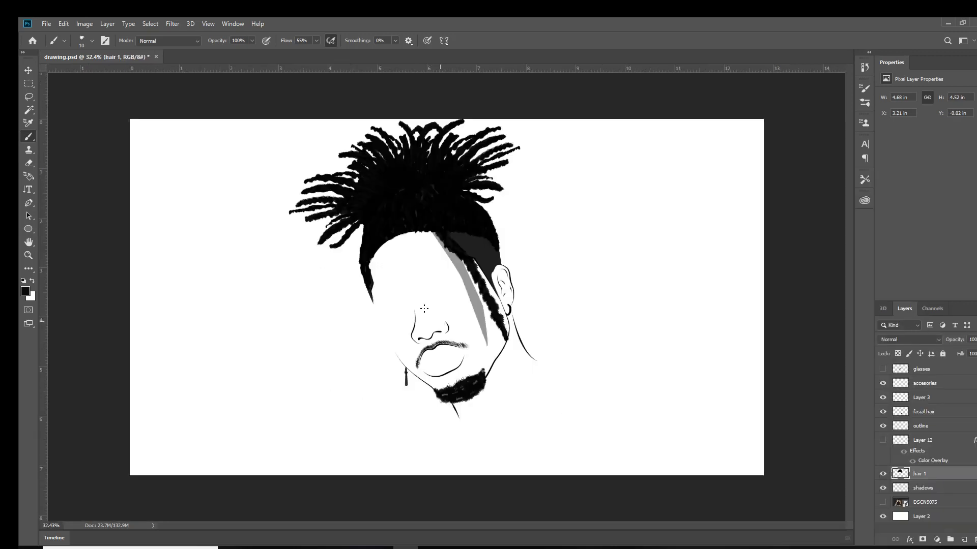
# Step: Add a new empty layer clipped to hair 1
pyautogui.hotkey('ctrl', 'shift', 'alt', 'n')
pyautogui.hotkey('ctrl', 'alt', 'g')
pyautogui.scroll(3, 280, 183)
pyautogui.scroll(2, 279, 184)
# Step: Set the foreground to #b1651a and paint the lower-left dreadlock tips with a 100 px brush
pyautogui.click(25, 291)
pyautogui.click(810, 197)
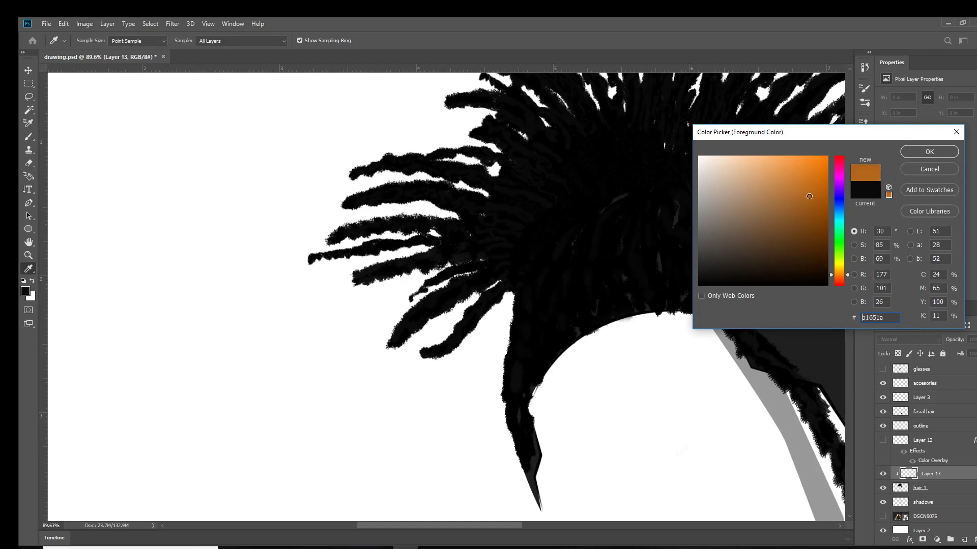
pyautogui.press('Return')
pyautogui.press('b')
pyautogui.press(']')
pyautogui.press(']')
pyautogui.press(']')
pyautogui.moveTo(392, 328)
pyautogui.mouseDown()
pyautogui.moveTo(414, 353)
pyautogui.moveTo(359, 262)
pyautogui.moveTo(338, 163)
pyautogui.moveTo(399, 137)
pyautogui.mouseUp()
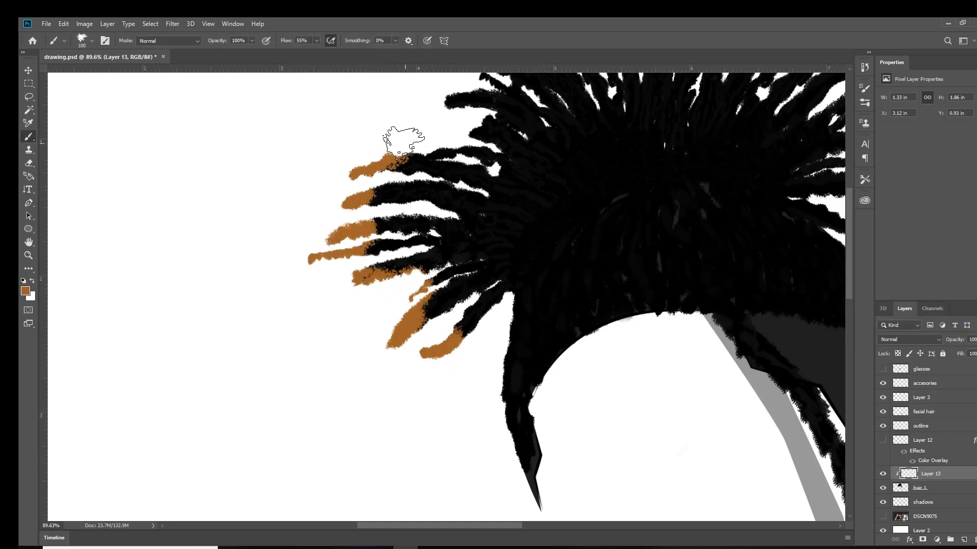
# Step: Paint the top and top-right dreadlock tips orange and lower the layer opacity to 72%
pyautogui.scroll(3, 399, 137)
pyautogui.moveTo(432, 218)
pyautogui.mouseDown()
pyautogui.moveTo(481, 152)
pyautogui.moveTo(469, 124)
pyautogui.moveTo(789, 87)
pyautogui.mouseUp()
pyautogui.scroll(2, 717, 121)
pyautogui.scroll(-2, 717, 120)
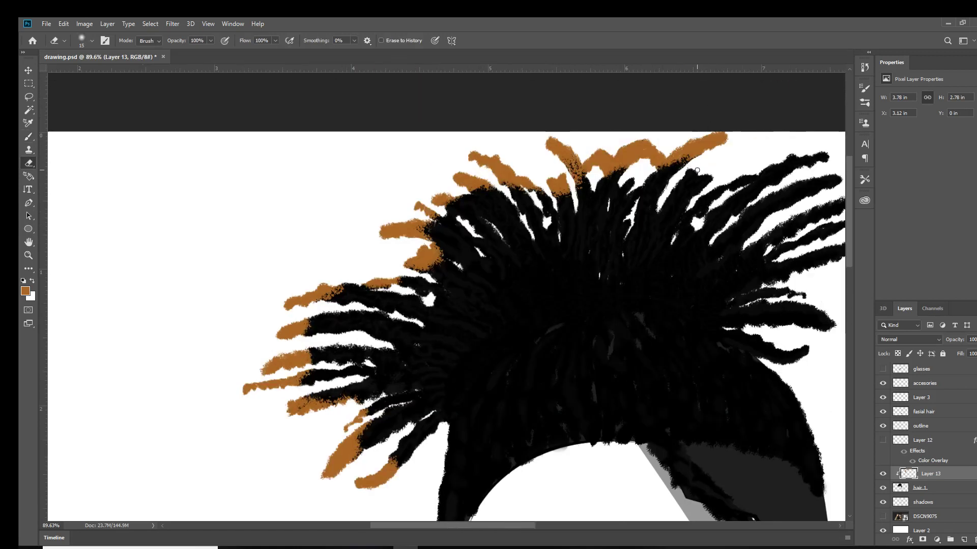
pyautogui.moveTo(712, 162); pyautogui.dragTo(785, 201)
pyautogui.scroll(-2, 786, 201)
pyautogui.scroll(-1, 786, 201)
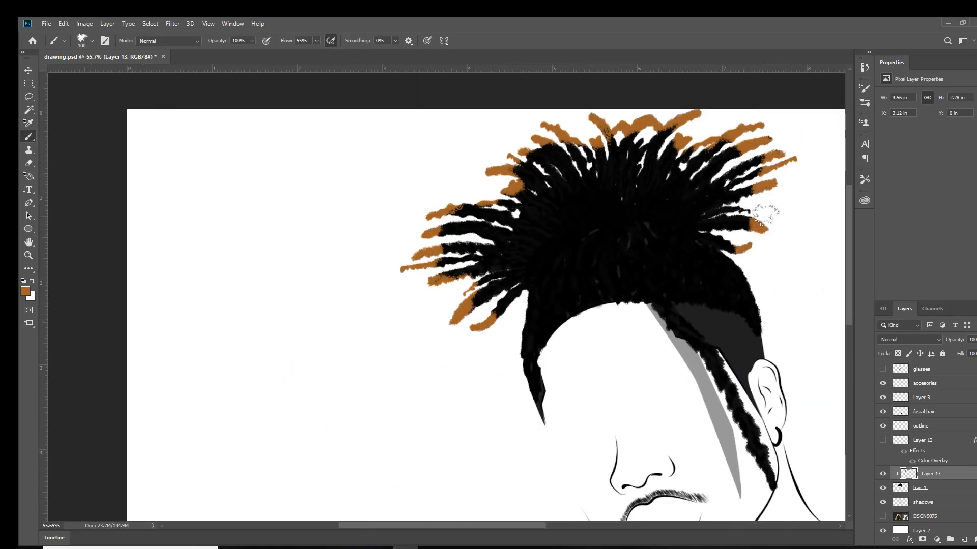
pyautogui.scroll(-1, 763, 280)
pyautogui.moveTo(963, 340); pyautogui.dragTo(954, 349)
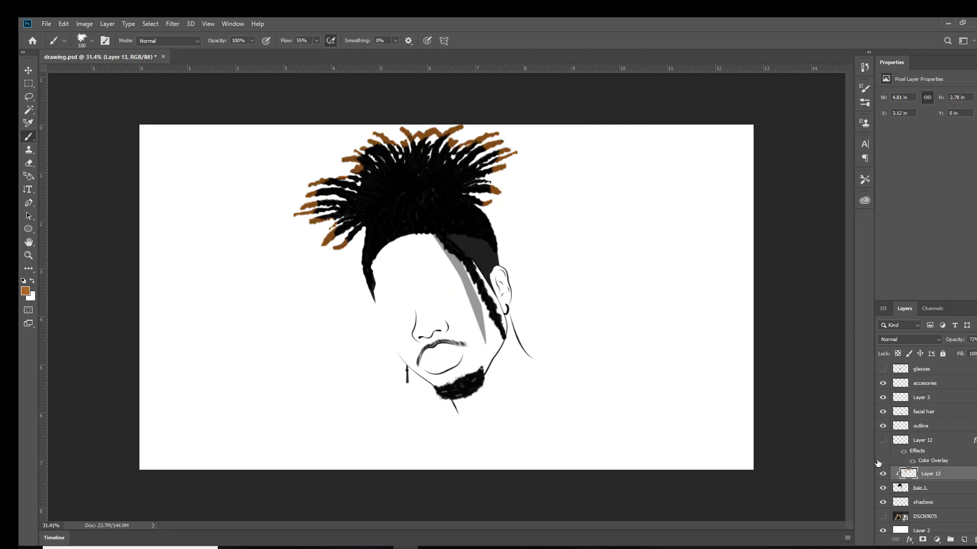
pyautogui.click(25, 291)
# Step: Paint the face, neck and ear in a brown skin colour
pyautogui.click(926, 153)
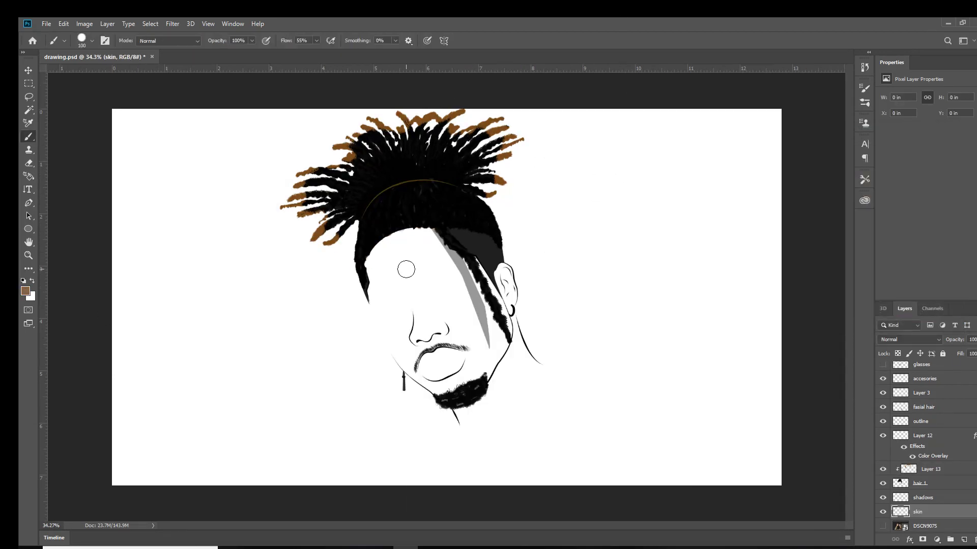
pyautogui.moveTo(390, 263)
pyautogui.mouseDown()
pyautogui.moveTo(458, 254)
pyautogui.moveTo(509, 346)
pyautogui.moveTo(432, 402)
pyautogui.moveTo(490, 226)
pyautogui.mouseUp()
pyautogui.press('e')
pyautogui.scroll(2, 527, 229)
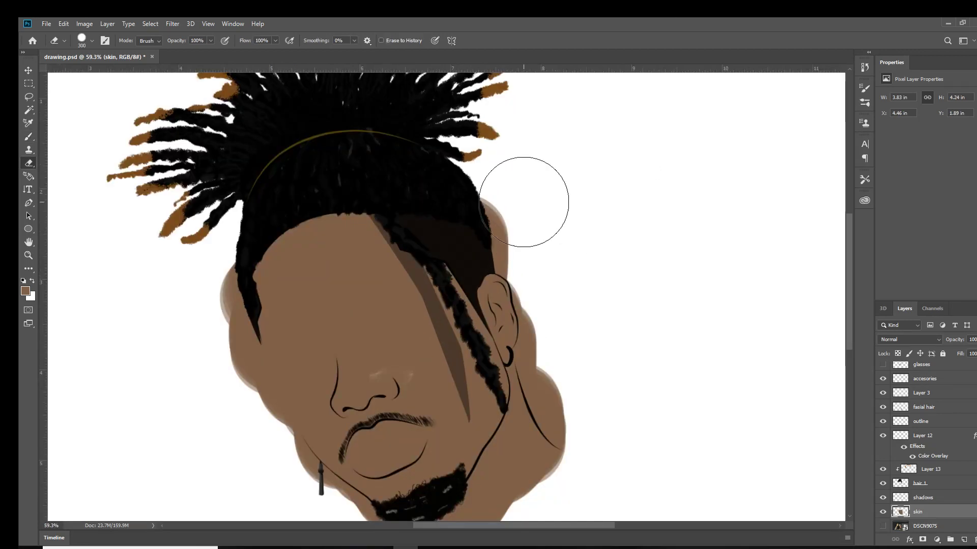
pyautogui.scroll(2, 541, 237)
pyautogui.scroll(1, 554, 254)
pyautogui.scroll(-5, 610, 326)
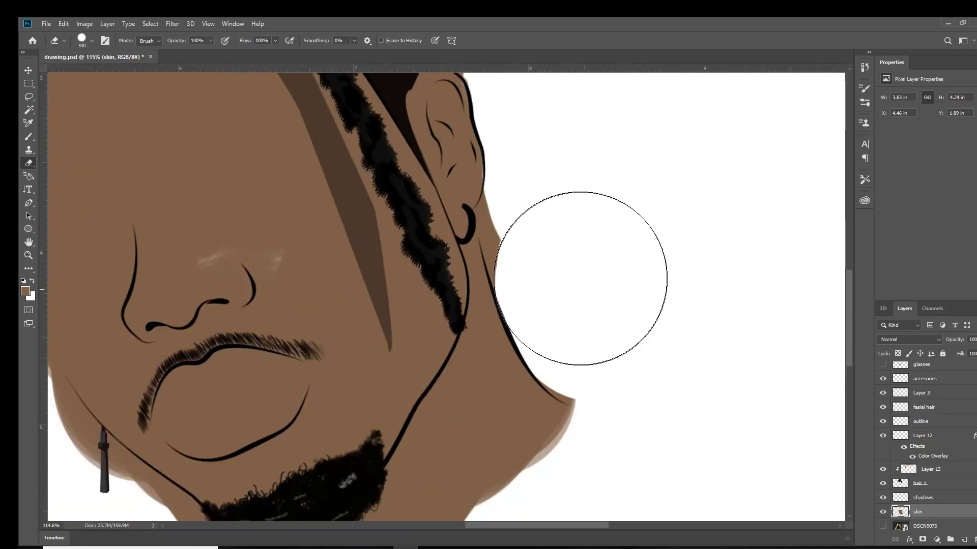
pyautogui.scroll(2, 645, 316)
pyautogui.scroll(-3, 501, 488)
# Step: Erase the skin colour spilling below the jaw and chin
pyautogui.moveTo(501, 488)
pyautogui.mouseDown()
pyautogui.moveTo(469, 443)
pyautogui.moveTo(397, 403)
pyautogui.moveTo(274, 293)
pyautogui.mouseUp()
pyautogui.scroll(-3, 260, 274)
pyautogui.scroll(2, 234, 241)
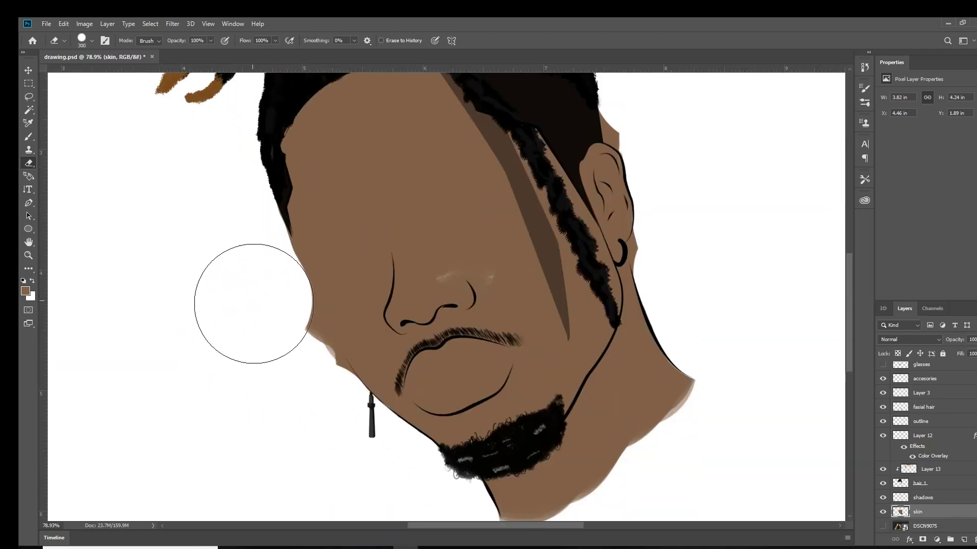
pyautogui.scroll(2, 287, 382)
pyautogui.scroll(1, 285, 402)
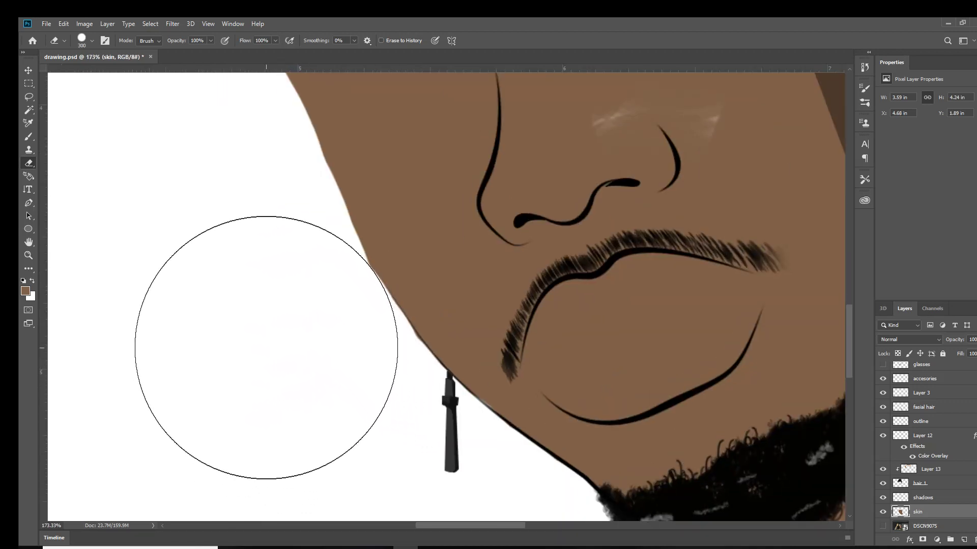
pyautogui.scroll(-3, 259, 332)
pyautogui.scroll(4, 458, 261)
# Step: Erase stray skin near the ear and hair edge with a smaller eraser
pyautogui.press('[')
pyautogui.press('[')
pyautogui.press('[')
pyautogui.moveTo(388, 302); pyautogui.dragTo(478, 405)
pyautogui.hotkey('ctrl', 'z')
pyautogui.moveTo(392, 257); pyautogui.dragTo(398, 331)
pyautogui.press('[')
pyautogui.press('[')
pyautogui.press('[')
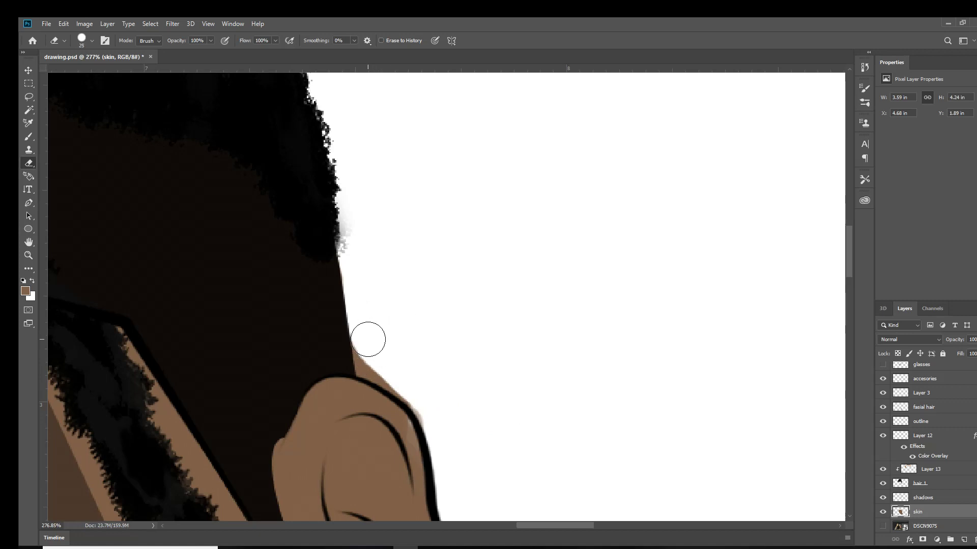
pyautogui.scroll(-6, 384, 318)
pyautogui.scroll(6, 477, 305)
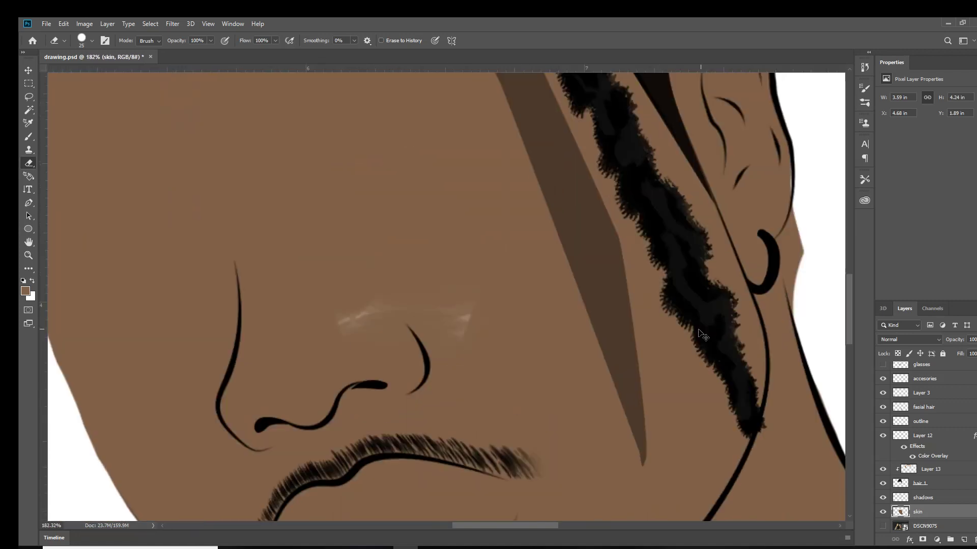
pyautogui.scroll(-3, 456, 307)
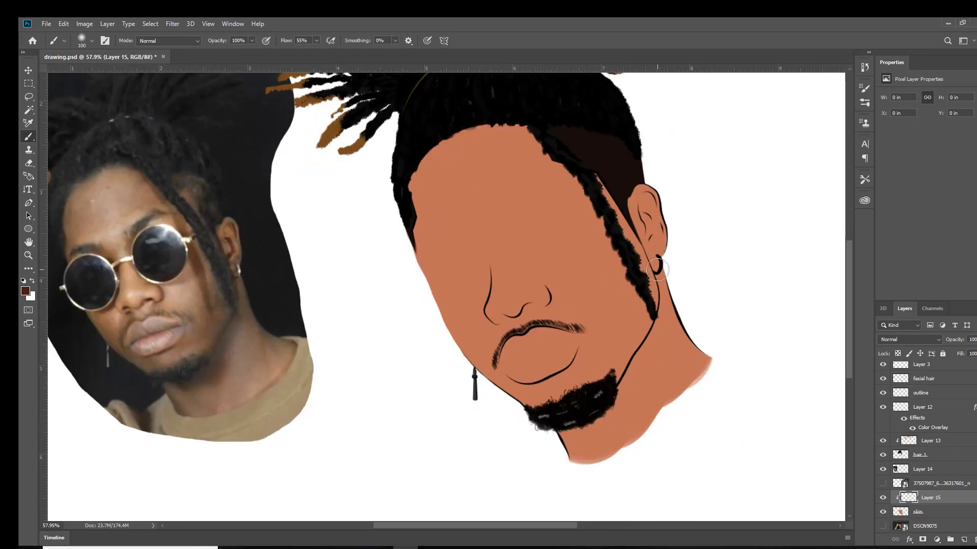
# Step: Set Layer 15 to Multiply and brush dark shadow along the neck and jaw
pyautogui.click(910, 339)
pyautogui.click(900, 330)
pyautogui.moveTo(661, 265)
pyautogui.mouseDown()
pyautogui.moveTo(660, 312)
pyautogui.moveTo(635, 381)
pyautogui.moveTo(567, 440)
pyautogui.moveTo(615, 416)
pyautogui.mouseUp()
pyautogui.moveTo(629, 435); pyautogui.dragTo(700, 338)
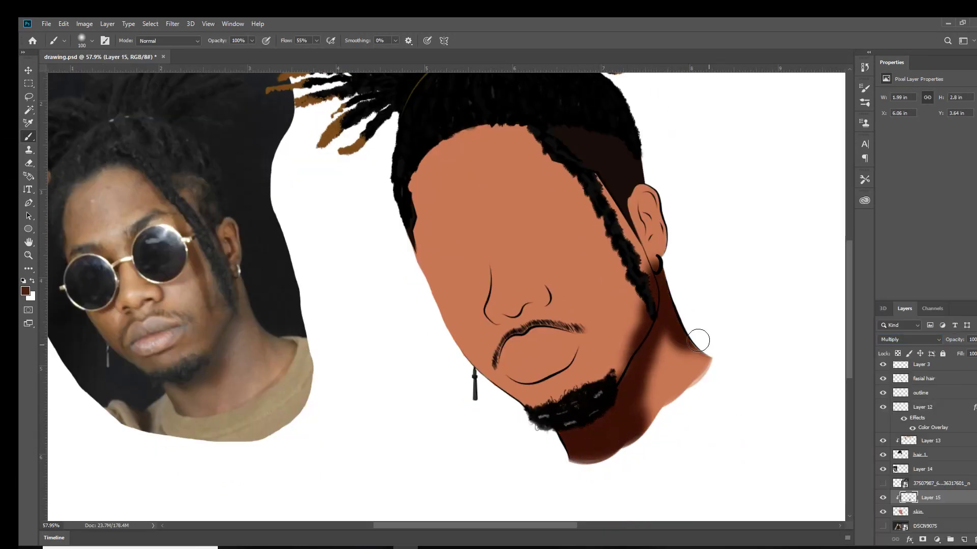
pyautogui.moveTo(747, 254); pyautogui.dragTo(771, 278)
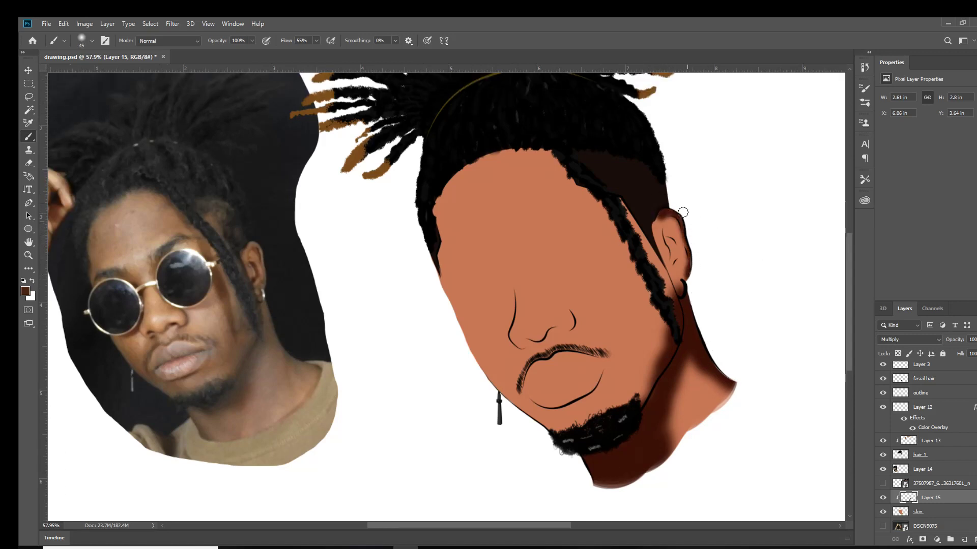
# Step: Shade the left hairline and lower the shading layer's opacity to lighten it
pyautogui.moveTo(688, 189); pyautogui.dragTo(729, 205)
pyautogui.moveTo(489, 193)
pyautogui.mouseDown()
pyautogui.moveTo(473, 273)
pyautogui.moveTo(491, 327)
pyautogui.moveTo(469, 328)
pyautogui.mouseUp()
pyautogui.press(']')
pyautogui.press(']')
pyautogui.press(']')
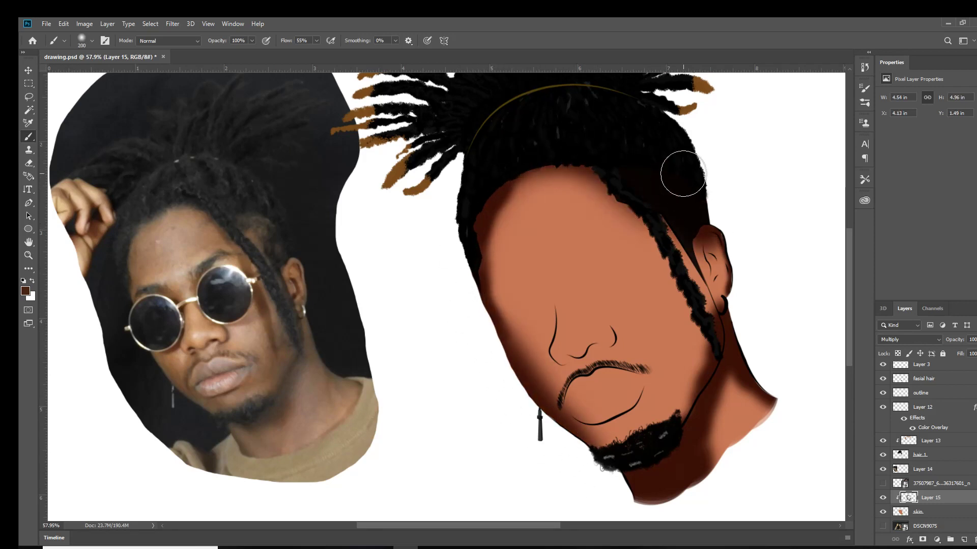
pyautogui.scroll(-3, 454, 226)
pyautogui.scroll(2, 454, 226)
pyautogui.moveTo(956, 339)
pyautogui.mouseDown()
pyautogui.moveTo(955, 349)
pyautogui.moveTo(930, 336)
pyautogui.mouseUp()
pyautogui.rightClick(884, 366)
pyautogui.press('Escape')
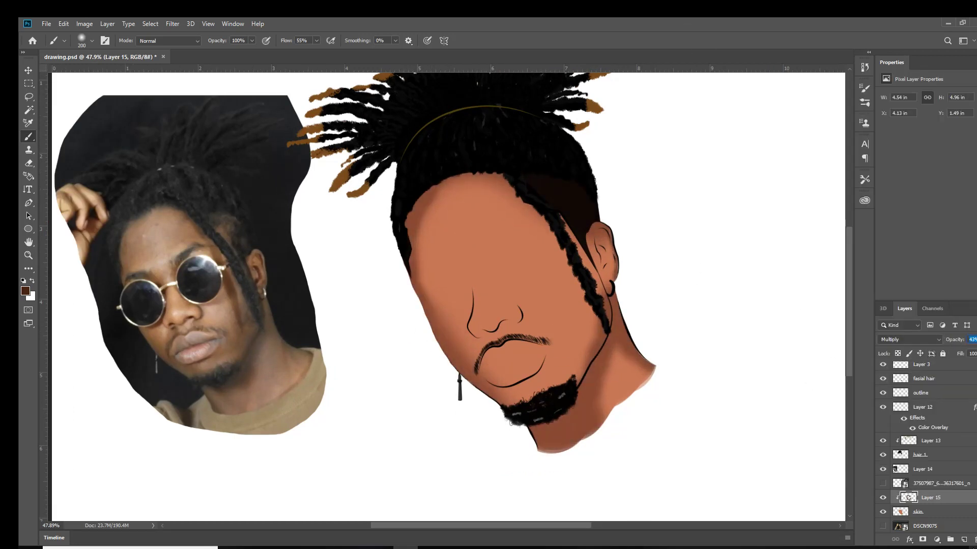
# Step: Add a new clipped layer and brush darker brown shading onto the chin under the beard
pyautogui.hotkey('ctrl', 'shift', 'alt', 'n')
pyautogui.moveTo(538, 438)
pyautogui.mouseDown()
pyautogui.moveTo(547, 407)
pyautogui.moveTo(575, 400)
pyautogui.mouseUp()
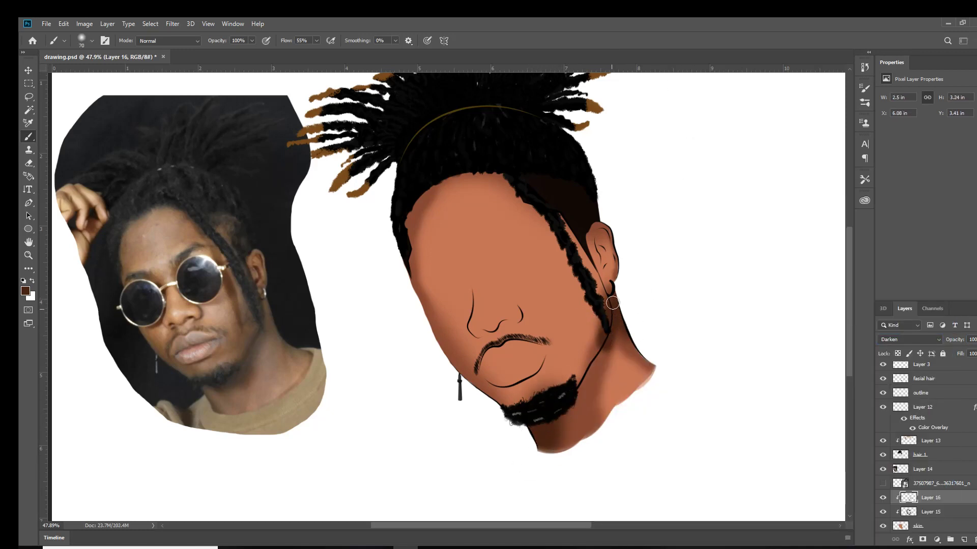
pyautogui.press('e')
pyautogui.press('i')
pyautogui.click(29, 268)
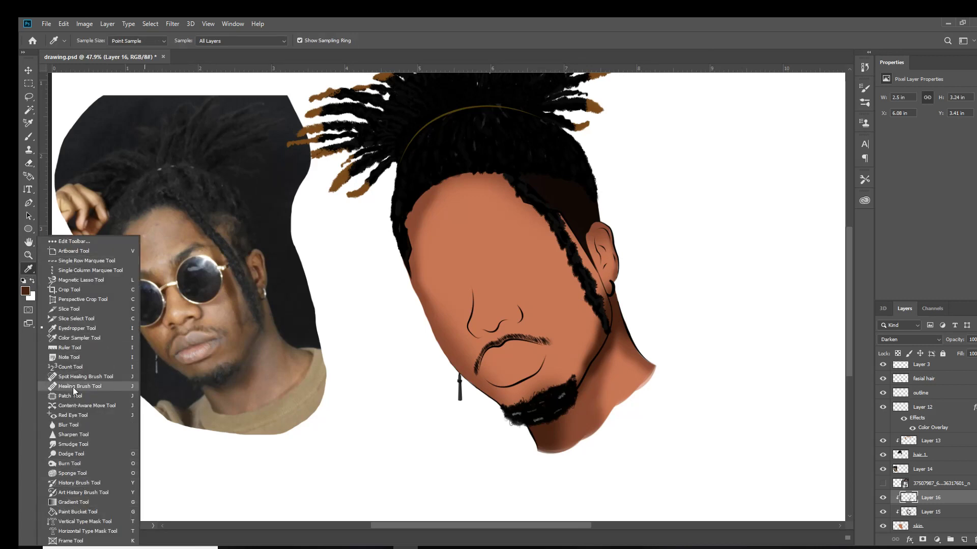
# Step: Brush shadows along the left jaw, left temple hairline and from forehead down the cheek
pyautogui.click(73, 444)
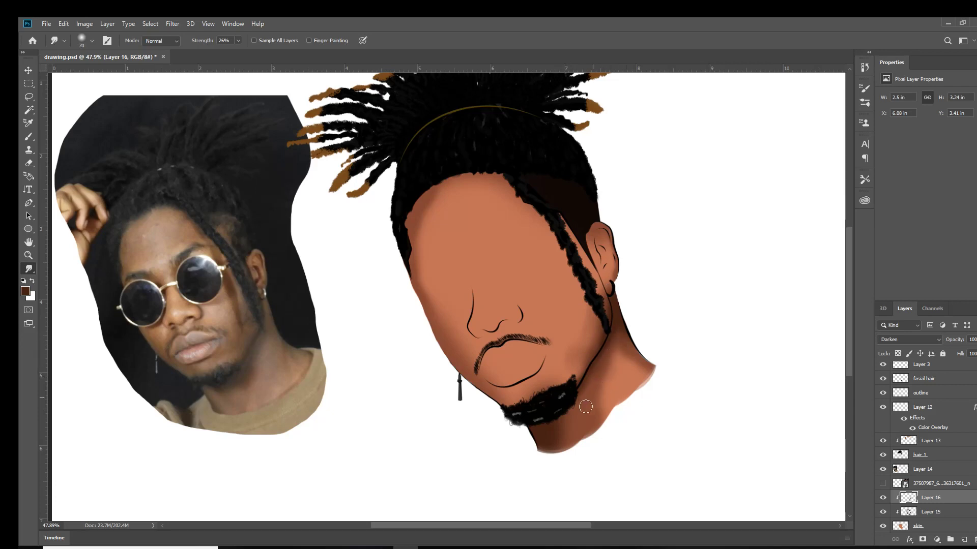
pyautogui.press('b')
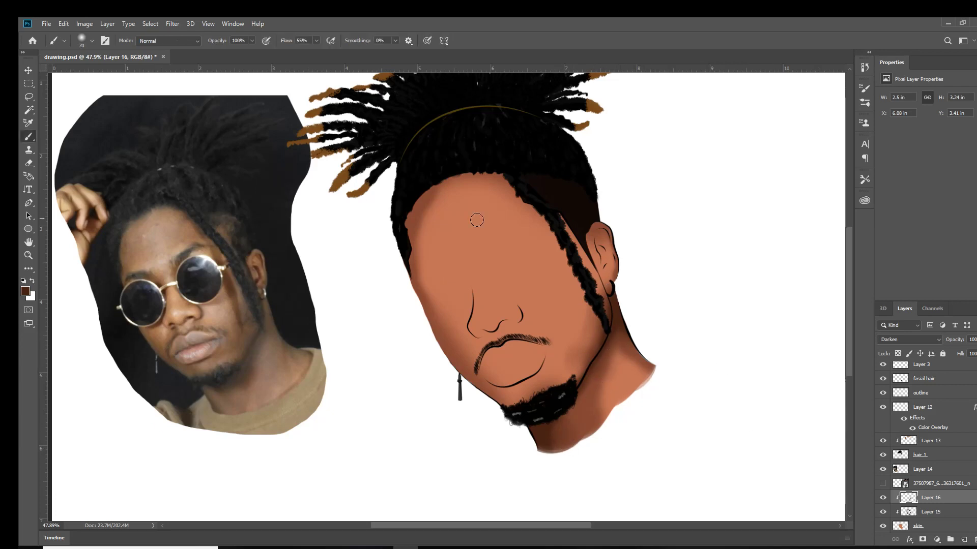
pyautogui.press(']')
pyautogui.moveTo(407, 285); pyautogui.dragTo(496, 407)
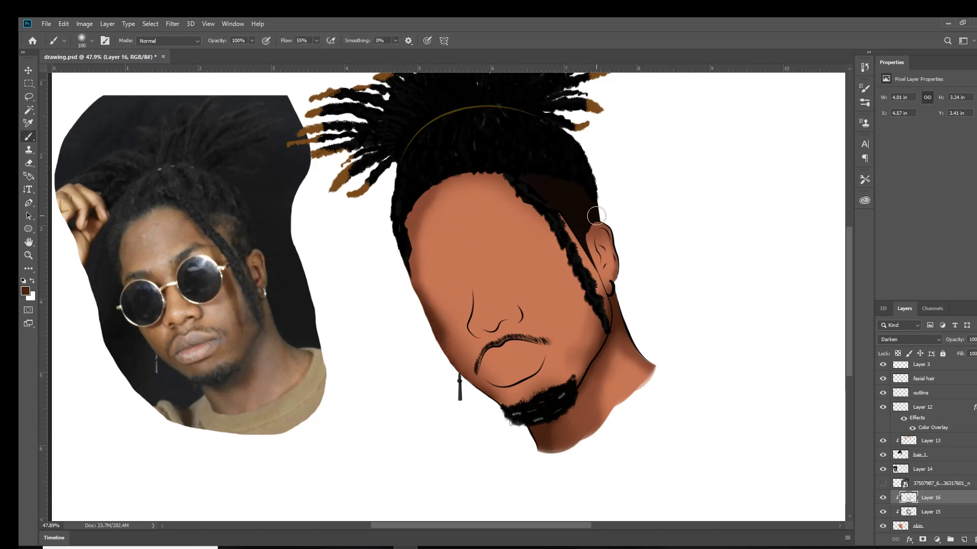
pyautogui.moveTo(399, 224); pyautogui.dragTo(438, 175)
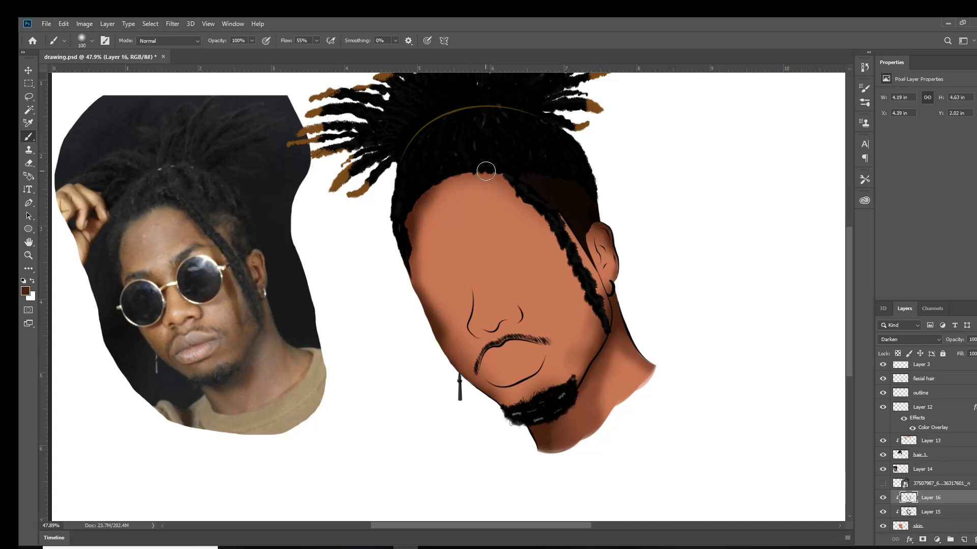
pyautogui.moveTo(499, 175); pyautogui.dragTo(588, 338)
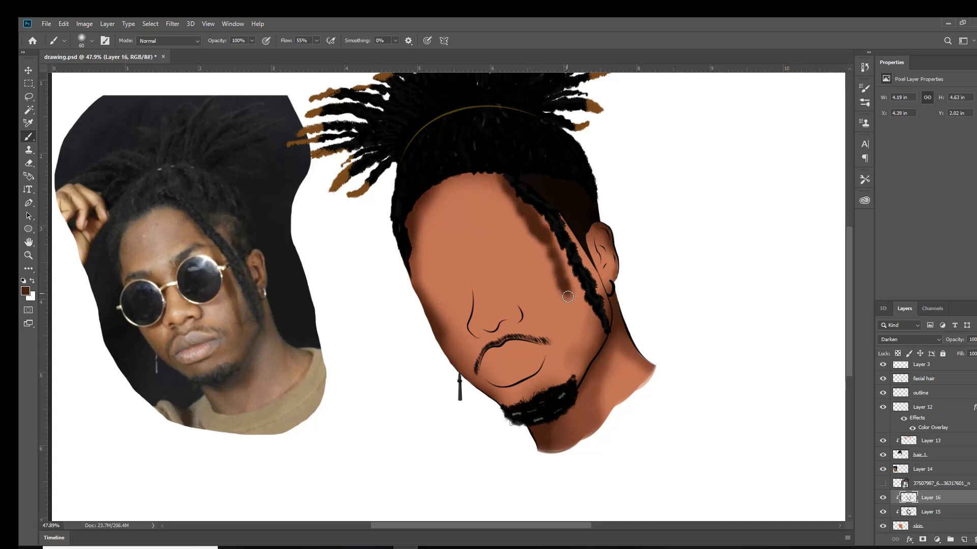
# Step: Smudge the cheek shadow edge upward and soften it beside the cheek braid
pyautogui.scroll(1, 588, 338)
pyautogui.press('e')
pyautogui.rightClick(512, 365)
pyautogui.click(519, 362)
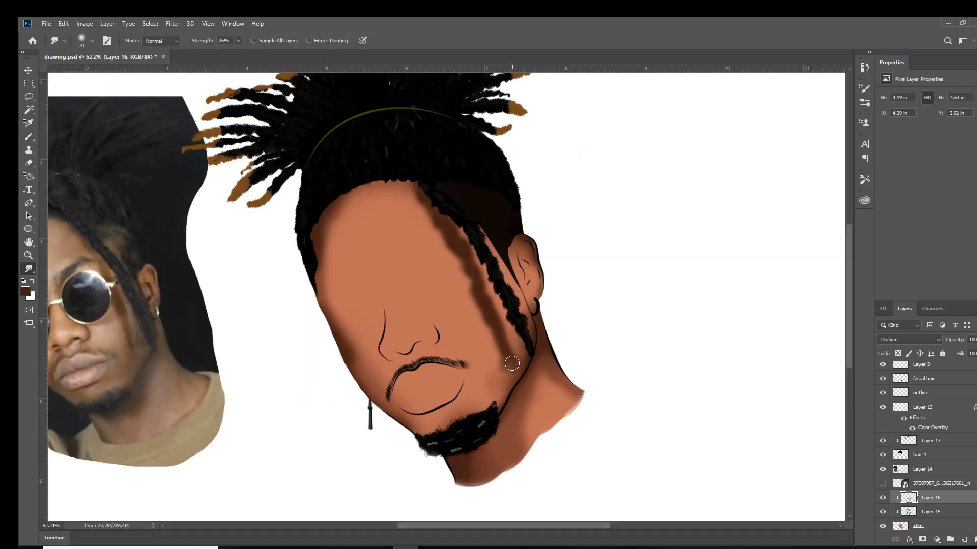
pyautogui.moveTo(485, 367); pyautogui.dragTo(433, 272)
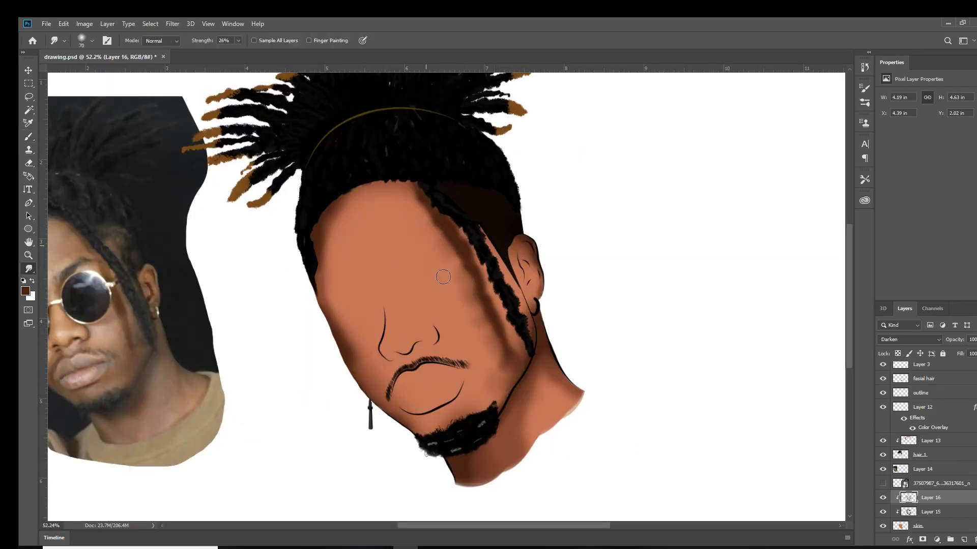
pyautogui.moveTo(483, 235); pyautogui.dragTo(496, 301)
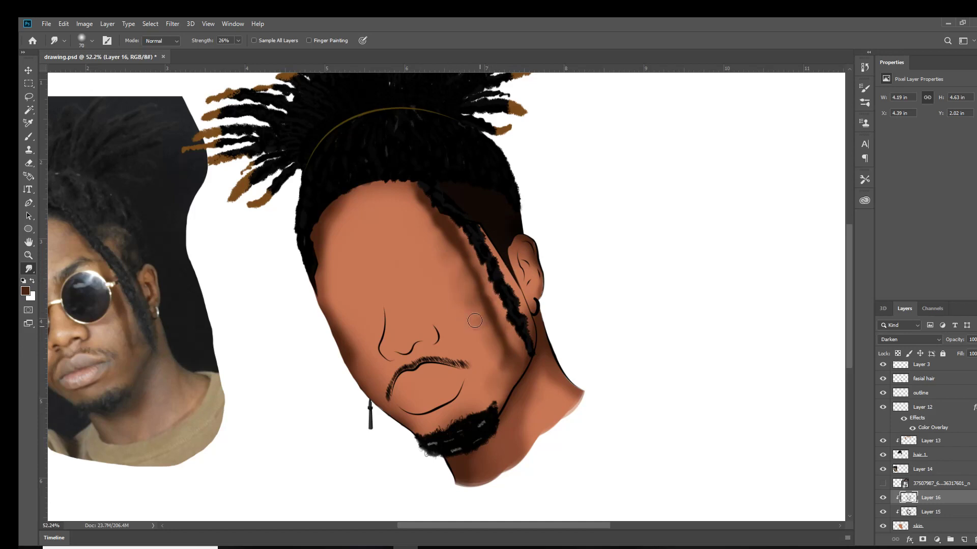
pyautogui.scroll(-3, 464, 332)
pyautogui.scroll(3, 464, 332)
# Step: Darken the shadow along the forehead edge on the lower shading layer
pyautogui.press('b')
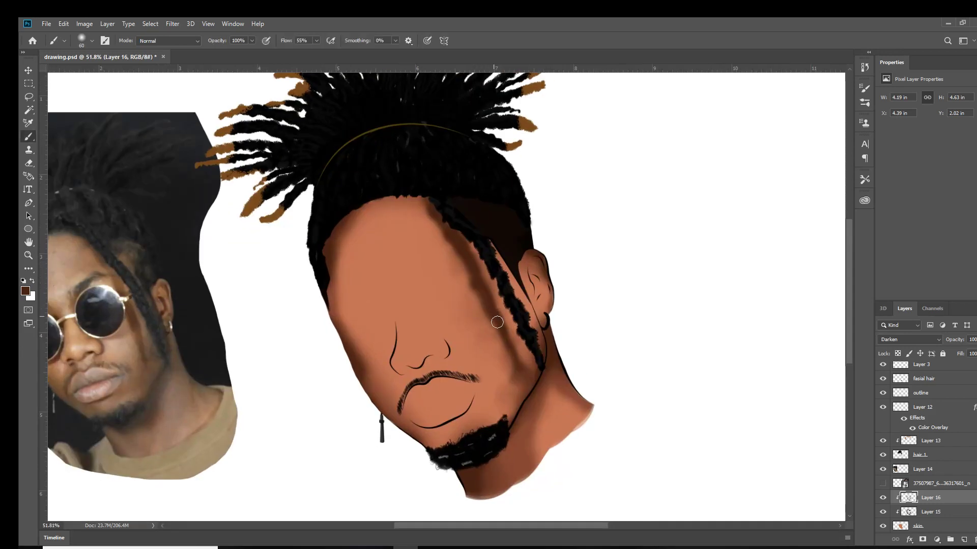
pyautogui.scroll(-3, 520, 366)
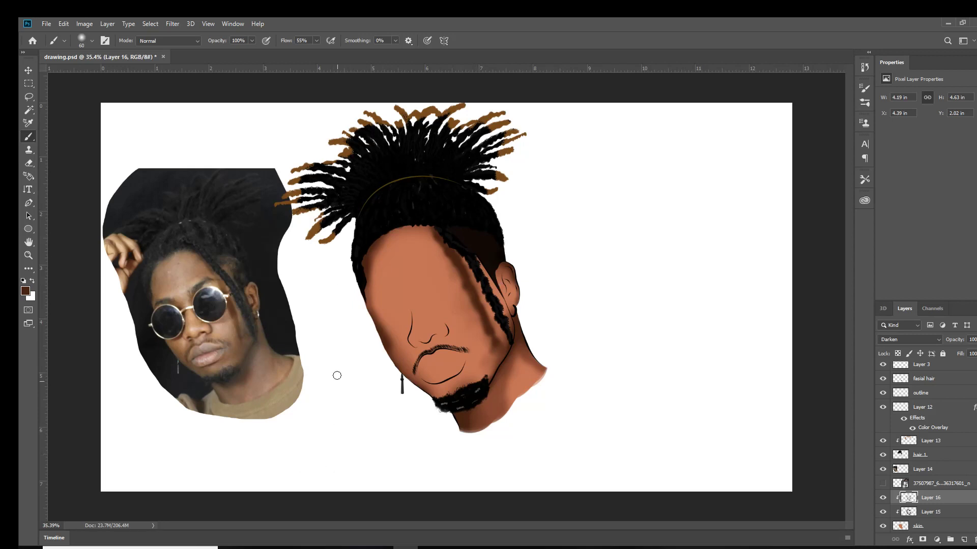
pyautogui.scroll(2, 381, 260)
pyautogui.scroll(2, 381, 260)
pyautogui.hotkey('alt', '[')
pyautogui.moveTo(467, 229)
pyautogui.mouseDown()
pyautogui.moveTo(466, 346)
pyautogui.moveTo(487, 272)
pyautogui.mouseUp()
# Step: Add a clipped forehead shading layer, paint hairline shadows and reduce its opacity
pyautogui.hotkey('ctrl', 'shift', 'alt', 'n')
pyautogui.moveTo(526, 201); pyautogui.dragTo(541, 203)
pyautogui.moveTo(959, 339); pyautogui.dragTo(936, 340)
pyautogui.moveTo(529, 209)
pyautogui.mouseDown()
pyautogui.moveTo(560, 244)
pyautogui.moveTo(576, 232)
pyautogui.moveTo(544, 249)
pyautogui.moveTo(683, 296)
pyautogui.mouseUp()
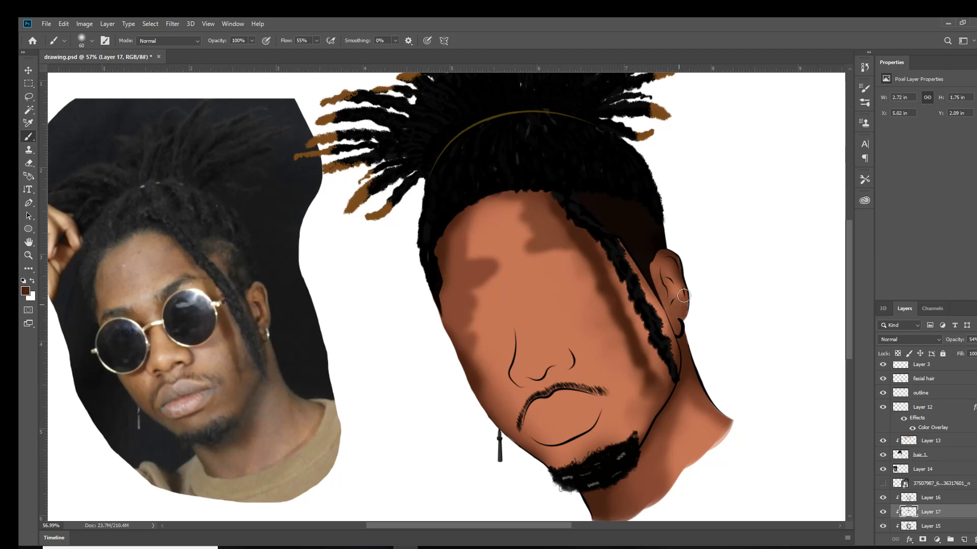
pyautogui.moveTo(950, 343); pyautogui.dragTo(957, 343)
# Step: Smudge-blend the forehead and cheek shading on the main skin shading layer
pyautogui.click(930, 526)
pyautogui.press('r')
pyautogui.moveTo(509, 275)
pyautogui.mouseDown()
pyautogui.moveTo(489, 255)
pyautogui.moveTo(514, 279)
pyautogui.moveTo(476, 316)
pyautogui.moveTo(478, 351)
pyautogui.mouseUp()
pyautogui.moveTo(473, 252); pyautogui.dragTo(479, 224)
pyautogui.hotkey('alt', ']')
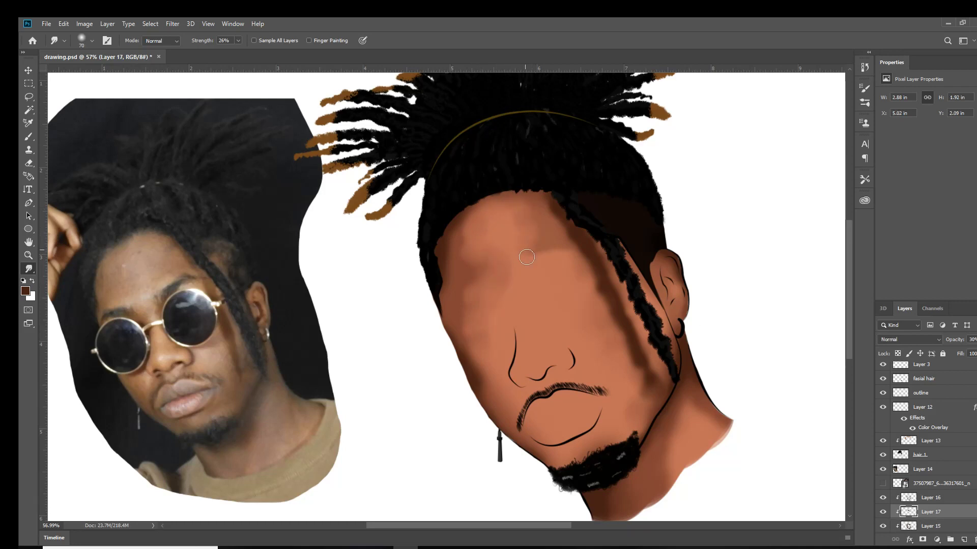
pyautogui.hotkey('alt', '[')
pyautogui.press(']')
pyautogui.press(']')
pyautogui.press(']')
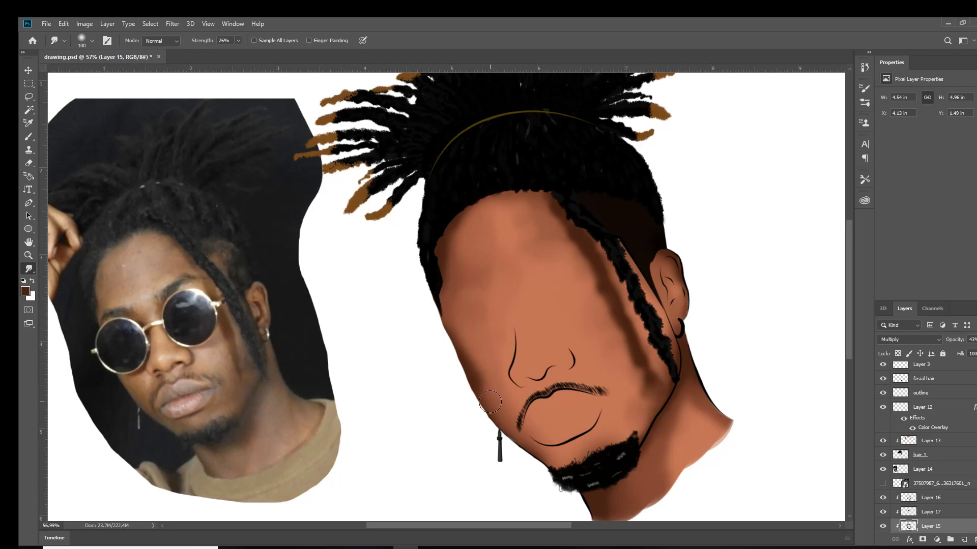
# Step: Merge away the extra forehead shading layer and select the Darken shading layer
pyautogui.scroll(-3, 514, 397)
pyautogui.scroll(4, 406, 322)
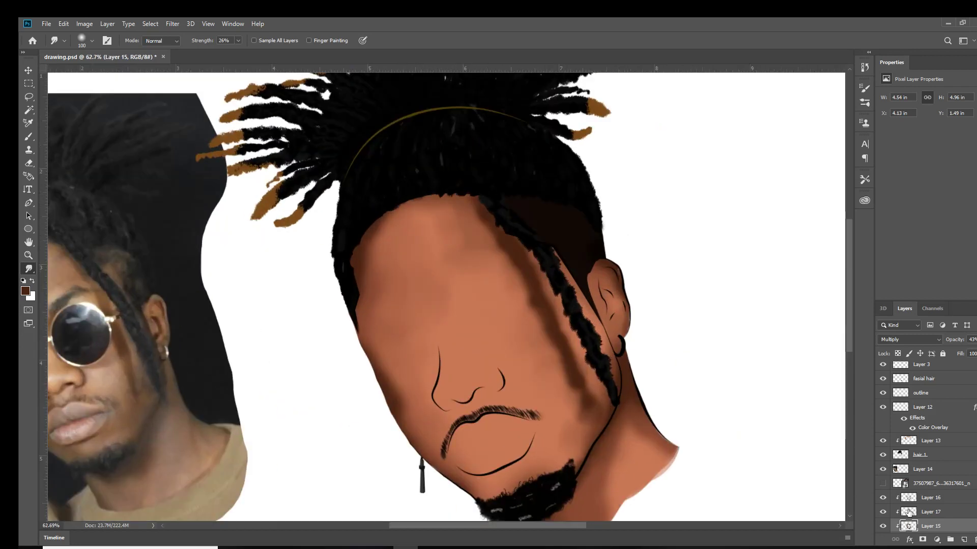
pyautogui.hotkey('ctrl', 'e')
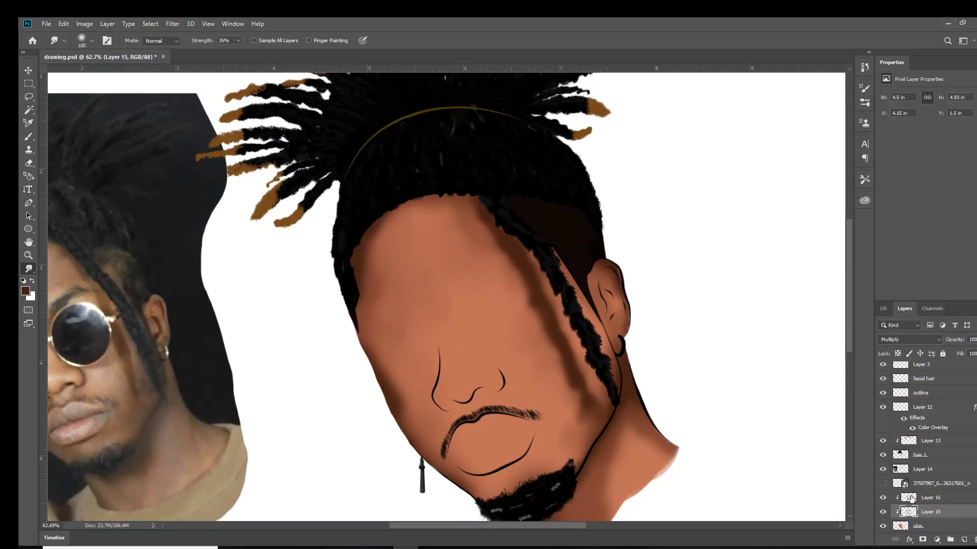
pyautogui.click(951, 503)
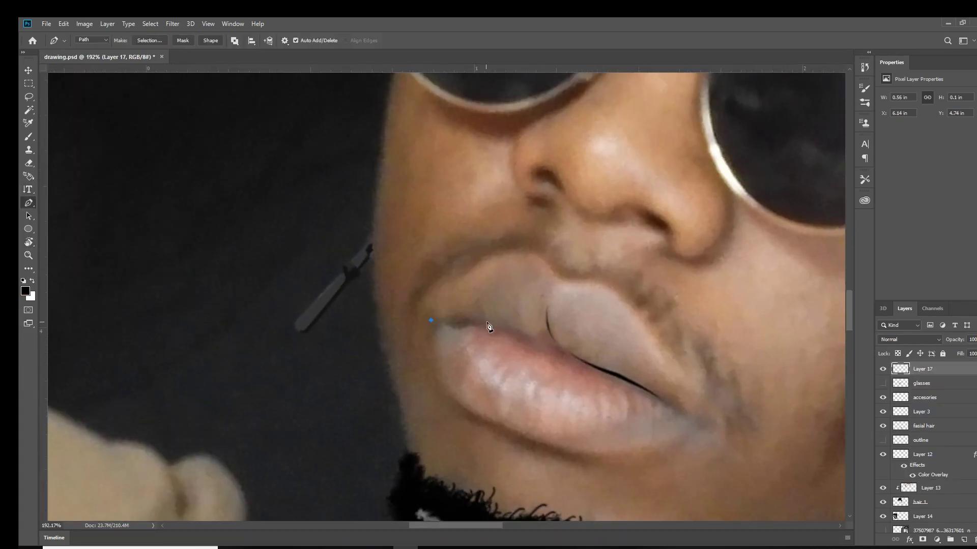
# Step: Stroke the lip line path in black, briefly rotating and resetting the canvas view
pyautogui.rightClick(545, 344)
pyautogui.click(590, 166)
pyautogui.press('t')
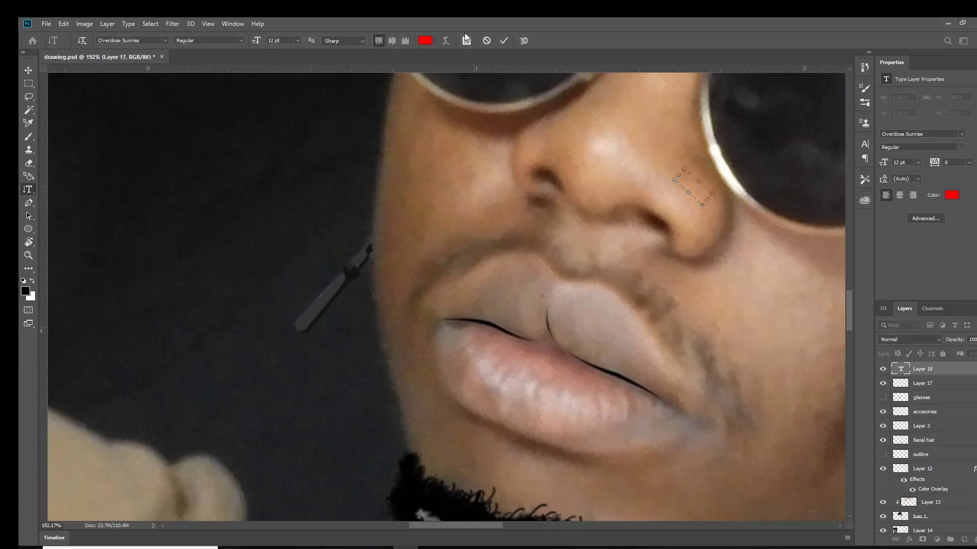
pyautogui.press('r')
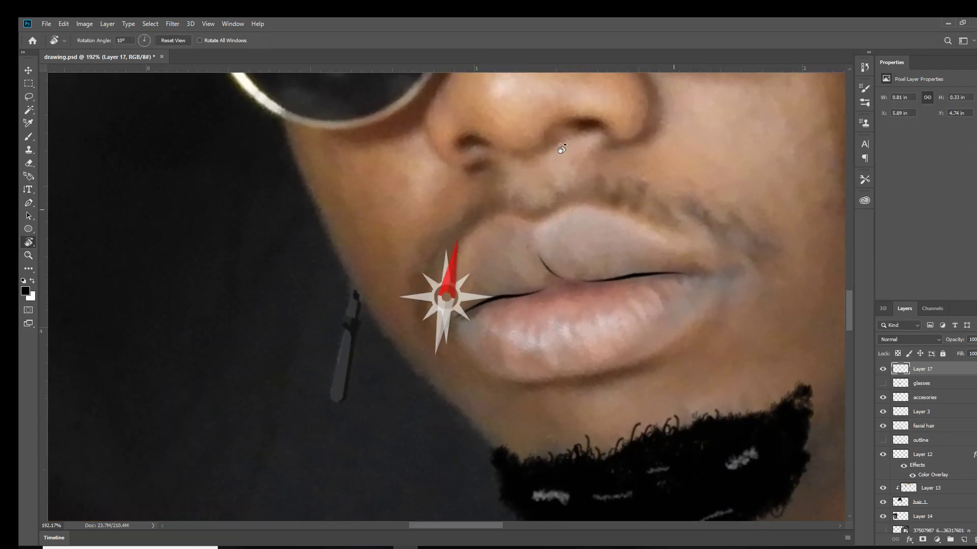
pyautogui.moveTo(610, 153); pyautogui.dragTo(655, 185)
pyautogui.press('Escape')
# Step: Show the lips and moustache layer and rename the lip layer 'upper lip'
pyautogui.click(883, 531)
pyautogui.scroll(3, 438, 254)
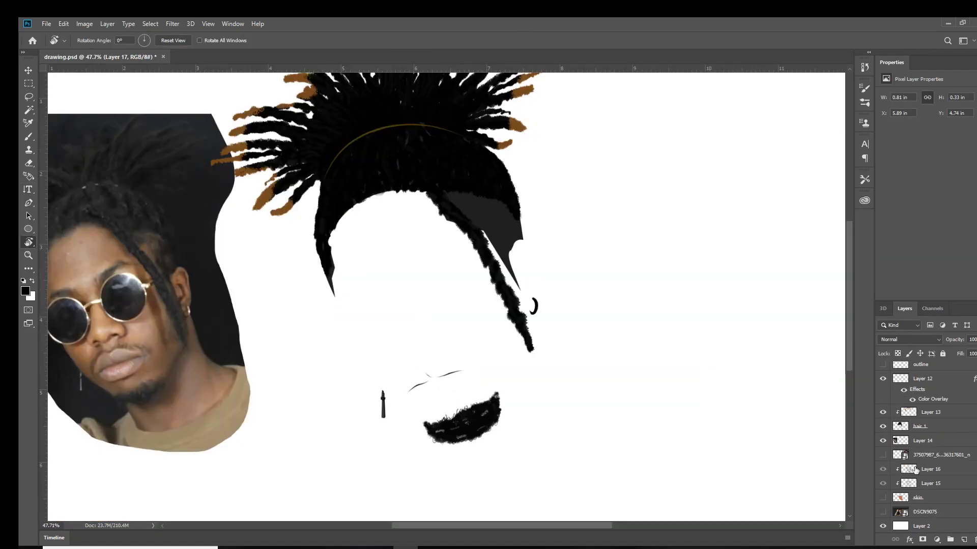
pyautogui.scroll(-2, 915, 458)
pyautogui.click(883, 416)
pyautogui.press('i')
pyautogui.scroll(3, 437, 305)
pyautogui.click(929, 484)
pyautogui.doubleClick(930, 485)
pyautogui.write('upper lip')
pyautogui.press('Return')
# Step: Add a new layer named 'bottom lip'
pyautogui.click(963, 539)
pyautogui.doubleClick(920, 483)
pyautogui.write('bottom lip')
pyautogui.press('Return')
# Step: Trace a closed Pen path around the bottom lip
pyautogui.press('p')
pyautogui.scroll(3, 485, 345)
pyautogui.click(431, 336)
pyautogui.moveTo(472, 421); pyautogui.dragTo(440, 454)
pyautogui.click(376, 470)
pyautogui.click(334, 477)
pyautogui.click(315, 470)
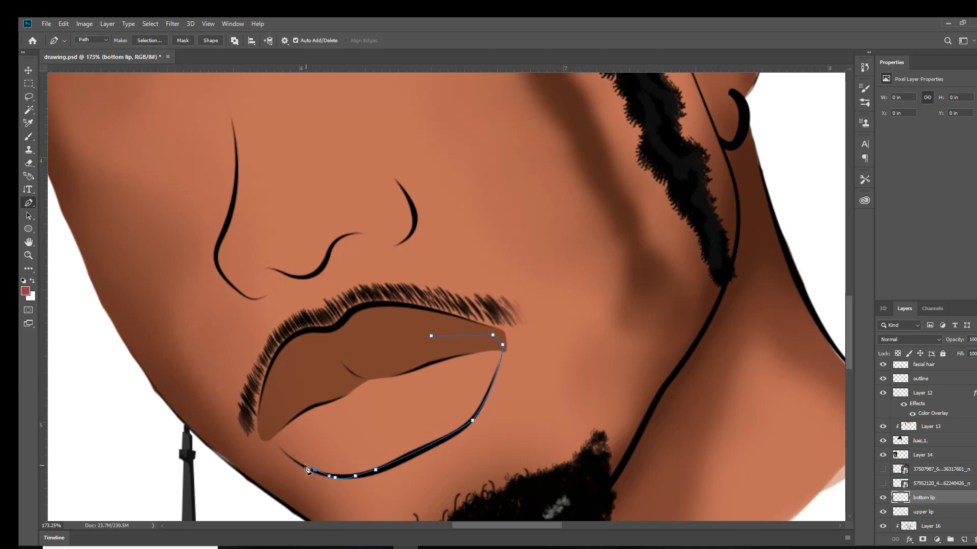
pyautogui.click(344, 376)
pyautogui.click(410, 346)
pyautogui.click(431, 336)
# Step: Fill the bottom lip path with pink-red on the bottom lip layer
pyautogui.rightClick(430, 96)
pyautogui.click(458, 174)
pyautogui.press('Return')
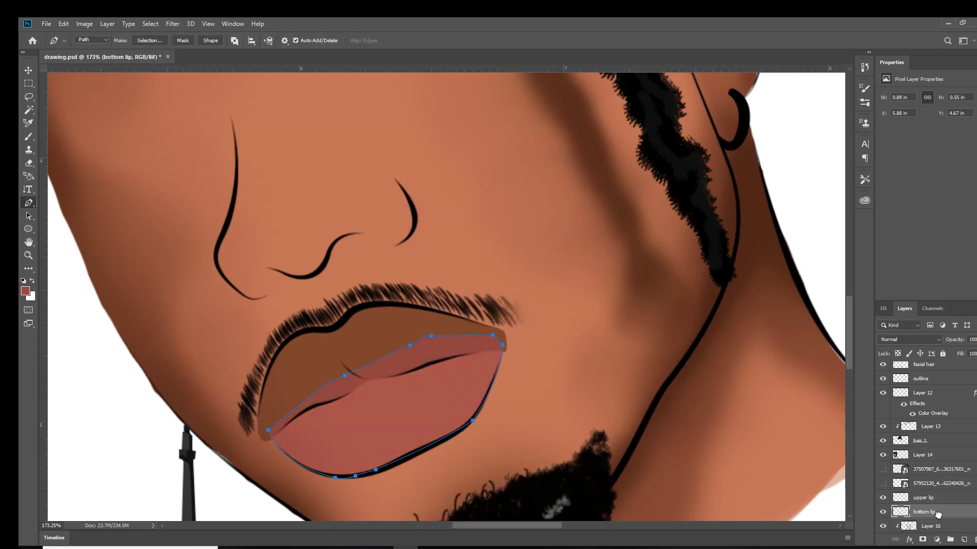
pyautogui.hotkey('ctrl', 'z')
pyautogui.click(890, 482)
pyautogui.rightClick(471, 285)
pyautogui.click(923, 498)
pyautogui.rightClick(498, 333)
pyautogui.click(541, 341)
pyautogui.press('Return')
pyautogui.press('Escape')
# Step: Move the bottom lip layer under the upper lip and add a clipped layer above it
pyautogui.moveTo(909, 496); pyautogui.dragTo(932, 519)
pyautogui.press('e')
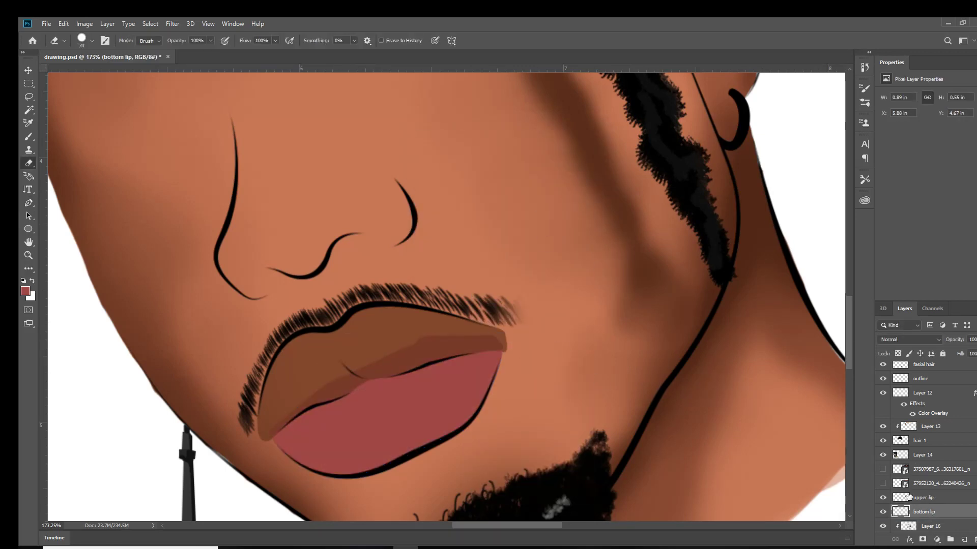
pyautogui.click(909, 496)
pyautogui.rightClick(910, 496)
pyautogui.press('Escape')
pyautogui.hotkey('ctrl', 'j')
pyautogui.hotkey('ctrl', 'j')
pyautogui.hotkey('ctrl', 'j')
pyautogui.hotkey('ctrl', 'z')
pyautogui.hotkey('ctrl', 'z')
pyautogui.hotkey('ctrl', 'z')
pyautogui.scroll(-5, 520, 317)
pyautogui.scroll(-2, 519, 317)
pyautogui.scroll(1, 497, 305)
pyautogui.hotkey('ctrl', 'shift', 'alt', 'n')
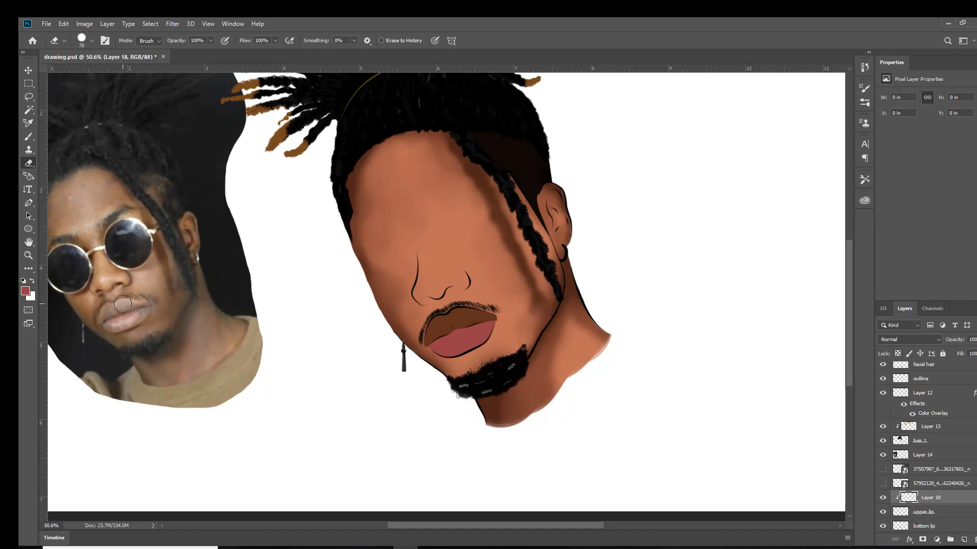
# Step: Choose a light pink paint colour and try a stroke at the lip corner, then undo it
pyautogui.press('i')
pyautogui.click(25, 293)
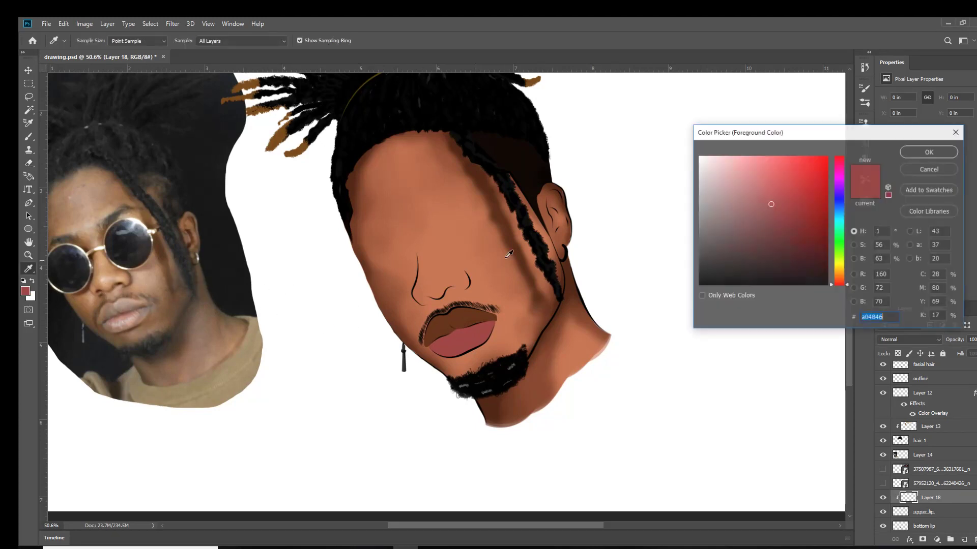
pyautogui.moveTo(744, 165); pyautogui.dragTo(734, 168)
pyautogui.click(919, 152)
pyautogui.scroll(2, 425, 336)
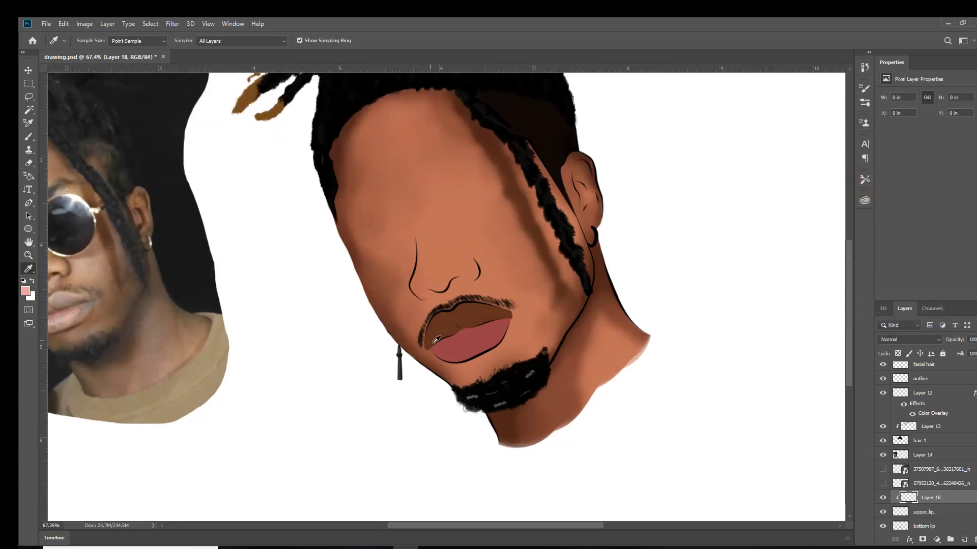
pyautogui.scroll(2, 425, 336)
pyautogui.press('b')
pyautogui.moveTo(443, 308); pyautogui.dragTo(412, 338)
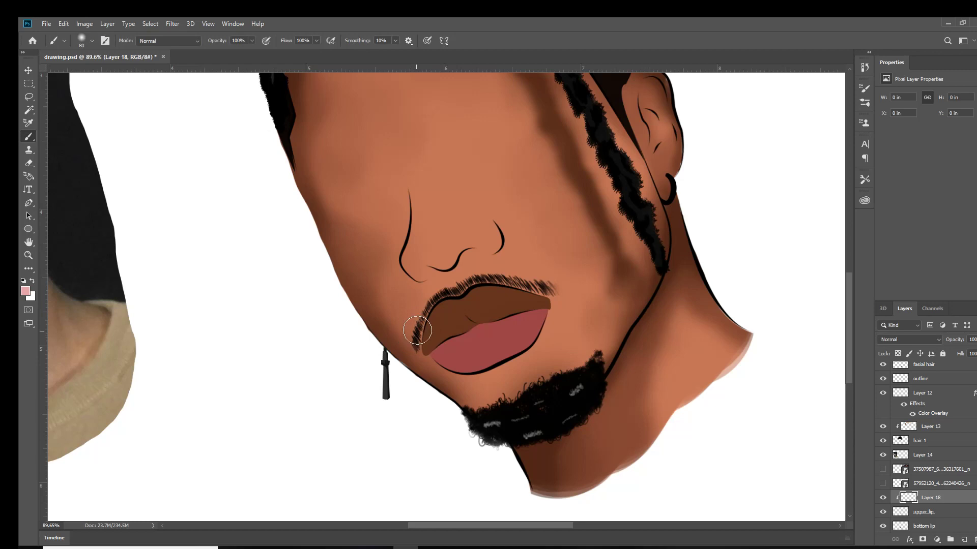
pyautogui.press('p')
pyautogui.press('b')
pyautogui.moveTo(424, 353); pyautogui.dragTo(420, 323)
pyautogui.hotkey('ctrl', 'z')
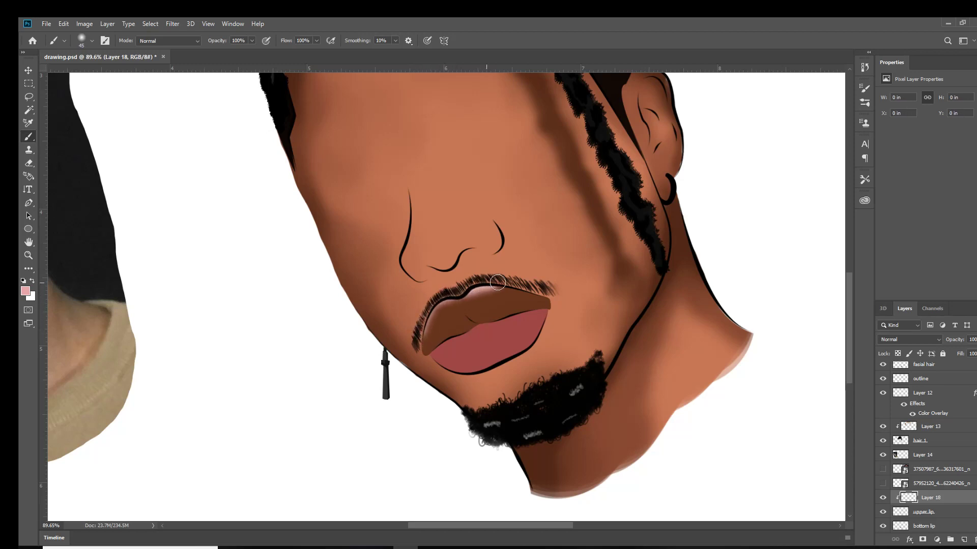
# Step: Pick a lighter peach colour and set the lip shading layer to Multiply
pyautogui.scroll(-3, 496, 287)
pyautogui.scroll(2, 494, 295)
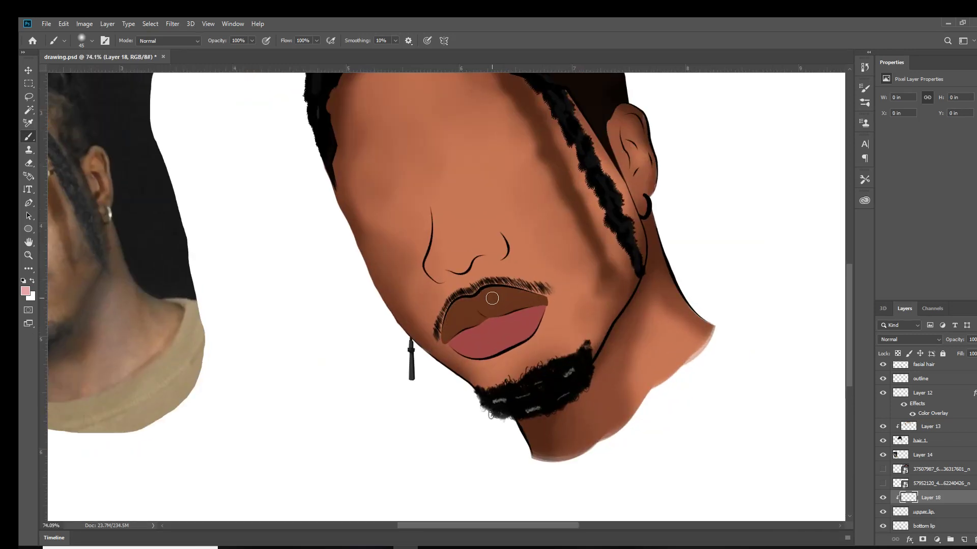
pyautogui.press('i')
pyautogui.click(24, 293)
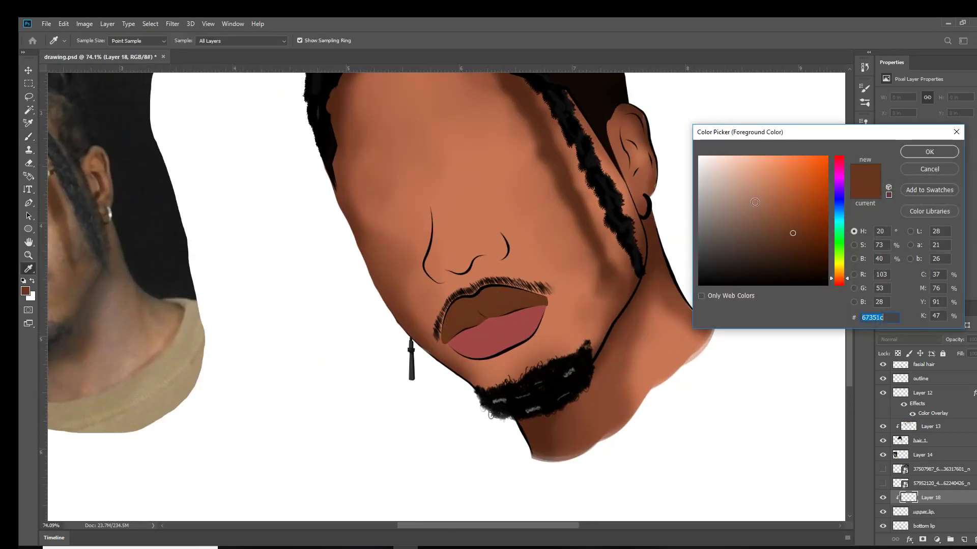
pyautogui.moveTo(777, 193); pyautogui.dragTo(762, 168)
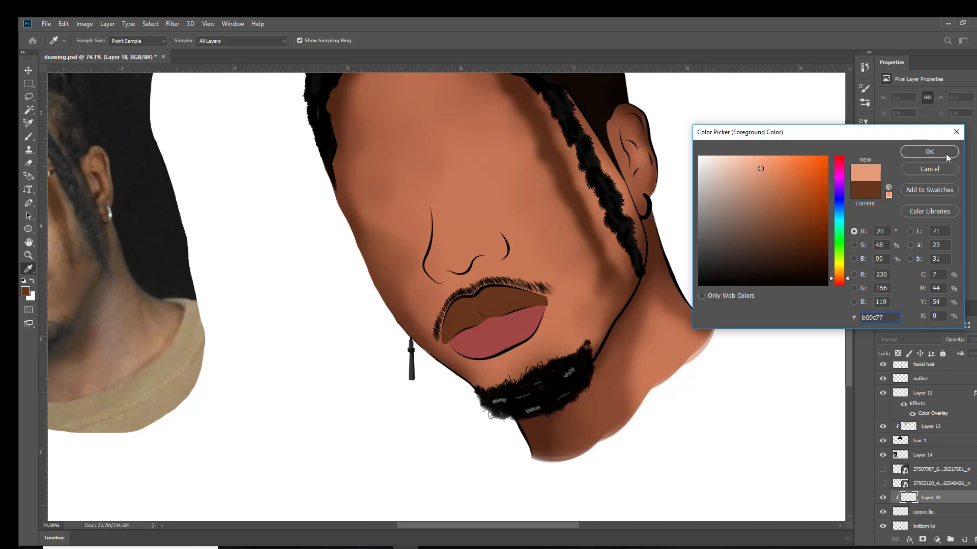
pyautogui.click(929, 152)
pyautogui.click(906, 340)
pyautogui.click(900, 368)
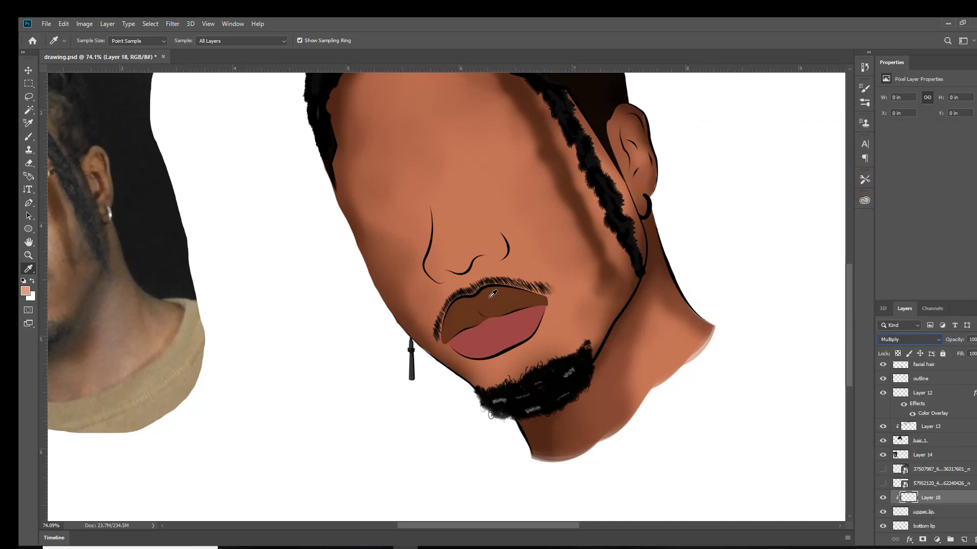
# Step: Paint light peach shading along the upper-lip edge
pyautogui.click(29, 141)
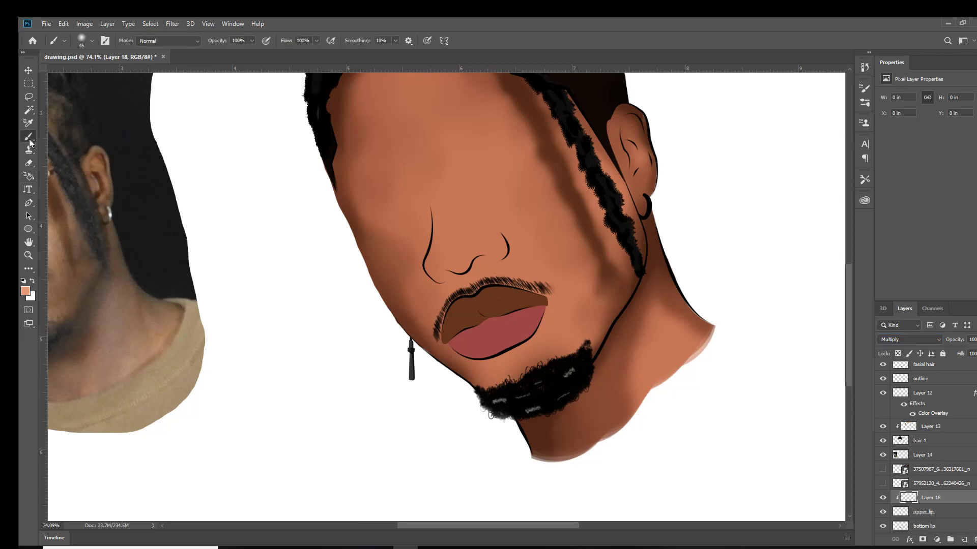
pyautogui.moveTo(492, 283); pyautogui.dragTo(488, 285)
pyautogui.moveTo(471, 294)
pyautogui.mouseDown()
pyautogui.moveTo(449, 305)
pyautogui.moveTo(478, 291)
pyautogui.mouseUp()
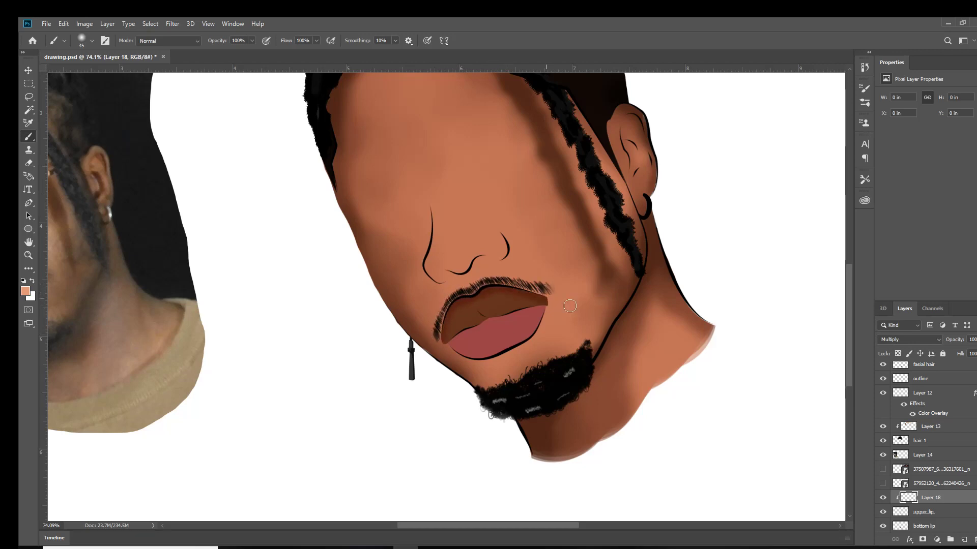
pyautogui.click(904, 346)
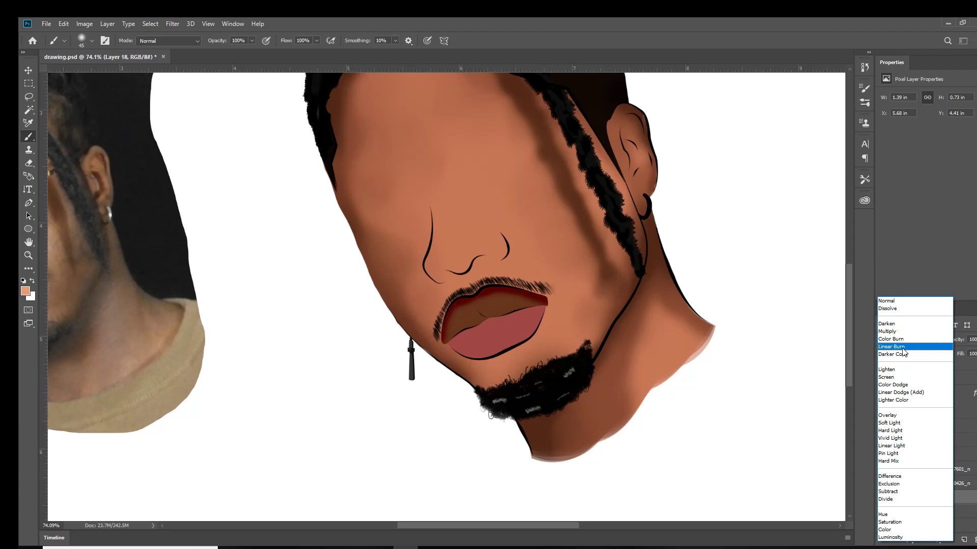
# Step: Switch Layer 18 to Screen blending and erase the right-corner highlight with a soft eraser
pyautogui.click(879, 354)
pyautogui.press('Down')
pyautogui.press('Down')
pyautogui.press('Down')
pyautogui.press('Up')
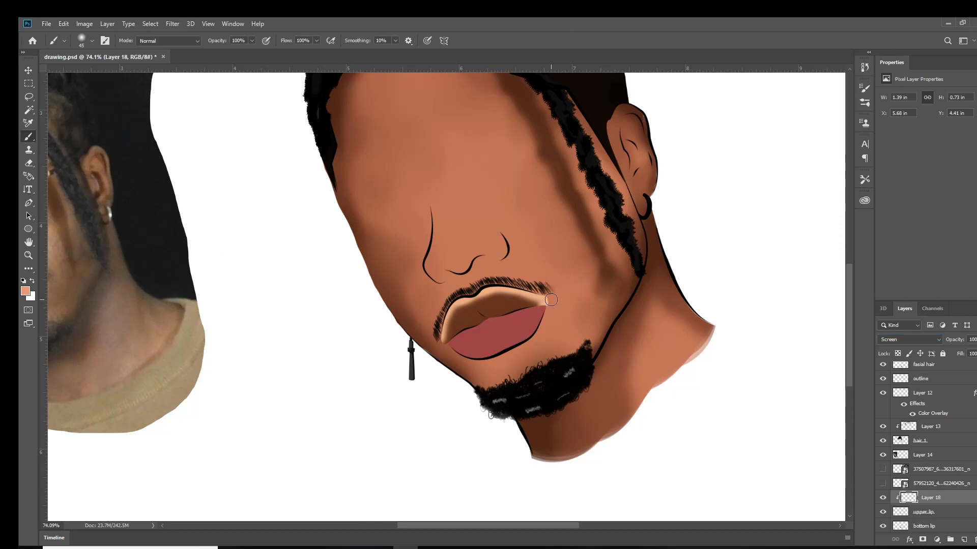
pyautogui.press('e')
pyautogui.moveTo(538, 302); pyautogui.dragTo(547, 303)
pyautogui.rightClick(564, 318)
pyautogui.doubleClick(580, 370)
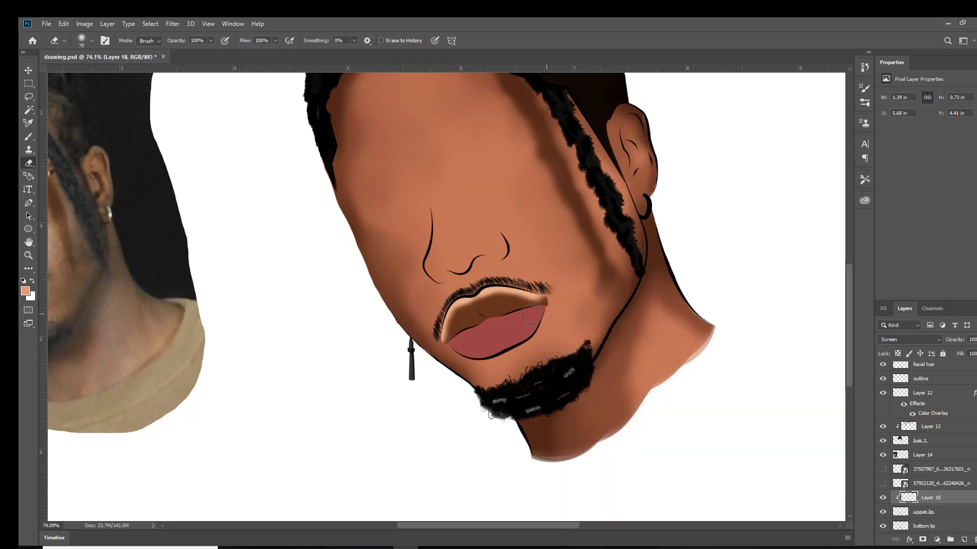
# Step: Smudge the left upper-lip edge into the lower lip with the Smudge Tool
pyautogui.rightClick(503, 316)
pyautogui.press('Escape')
pyautogui.press('i')
pyautogui.click(28, 269)
pyautogui.click(72, 444)
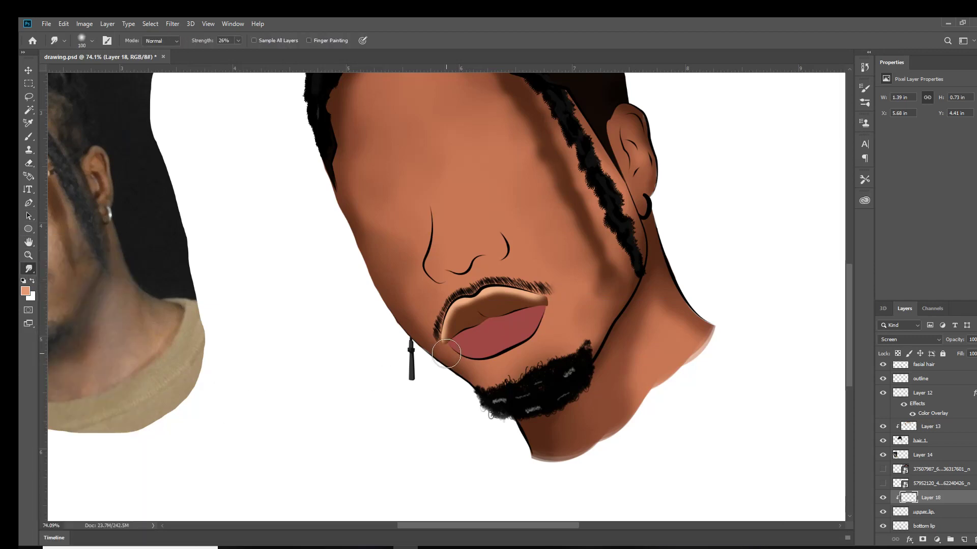
pyautogui.moveTo(461, 344)
pyautogui.mouseDown()
pyautogui.moveTo(466, 318)
pyautogui.moveTo(504, 308)
pyautogui.moveTo(538, 318)
pyautogui.mouseUp()
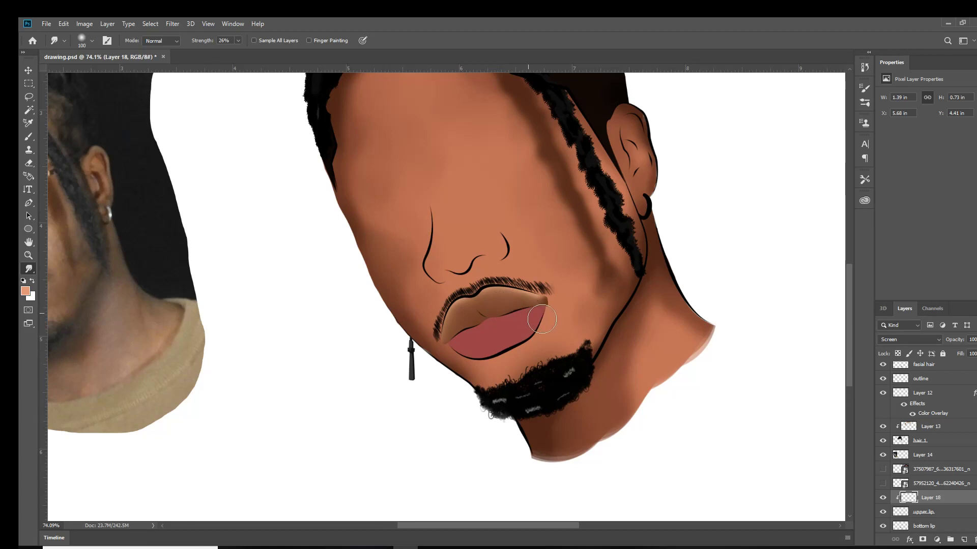
# Step: Scroll through the Layers panel and select the bottom lip layer
pyautogui.scroll(-3, 569, 303)
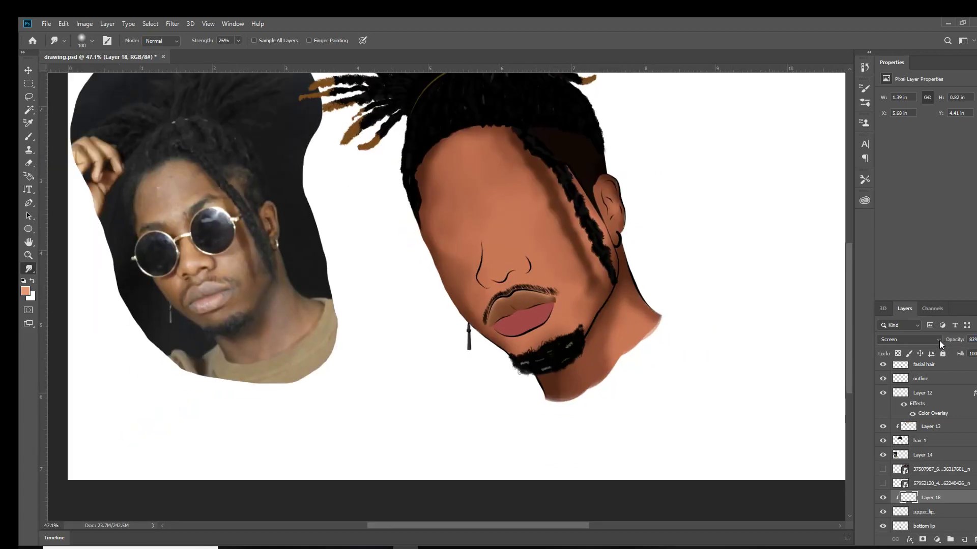
pyautogui.scroll(-2, 662, 274)
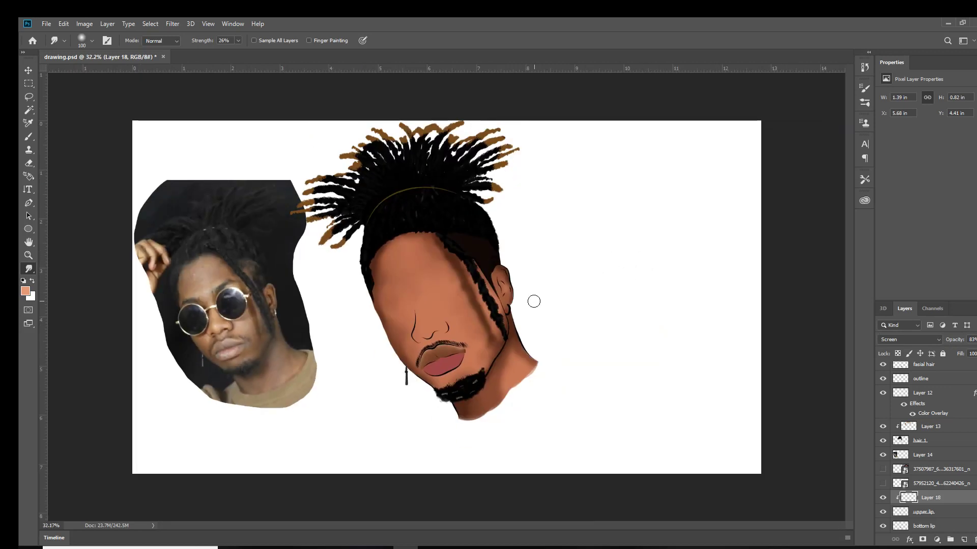
pyautogui.scroll(3, 529, 303)
pyautogui.hscroll(-2, 523, 307)
pyautogui.scroll(-1, 524, 308)
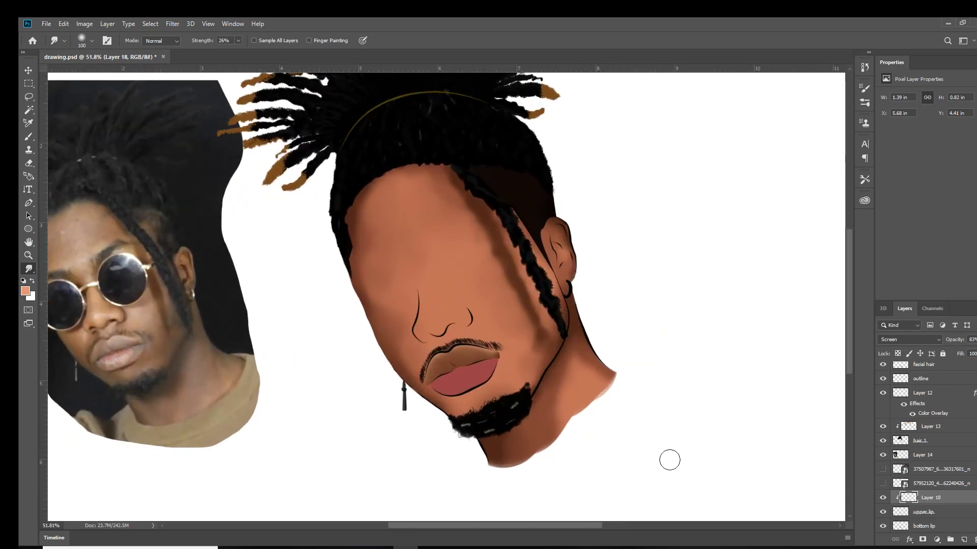
pyautogui.scroll(-1, 944, 510)
pyautogui.click(944, 510)
# Step: Create Layer 19 clipped to the bottom lip, testing dark shading at 82% opacity before undoing it
pyautogui.click(963, 539)
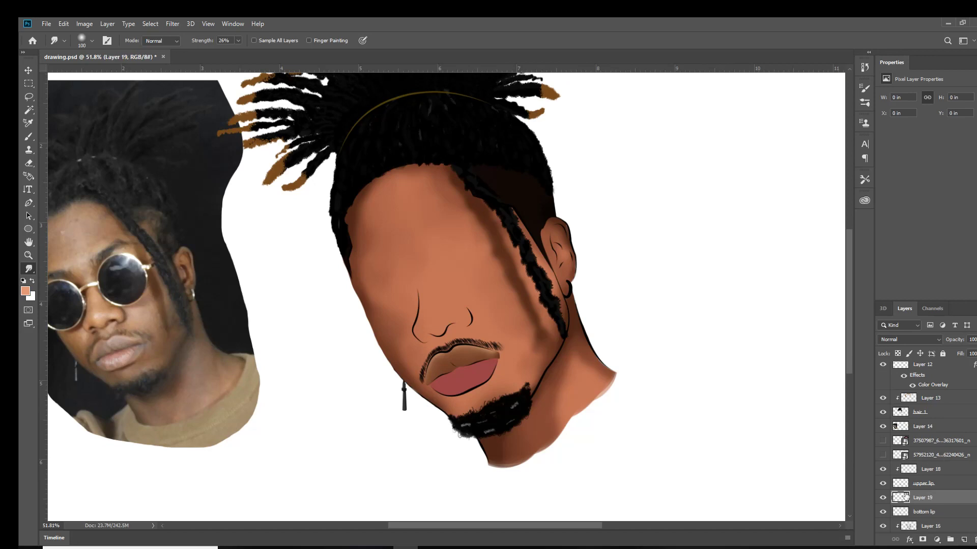
pyautogui.keyDown('alt'); pyautogui.click(918, 500); pyautogui.keyUp('alt')
pyautogui.press('b')
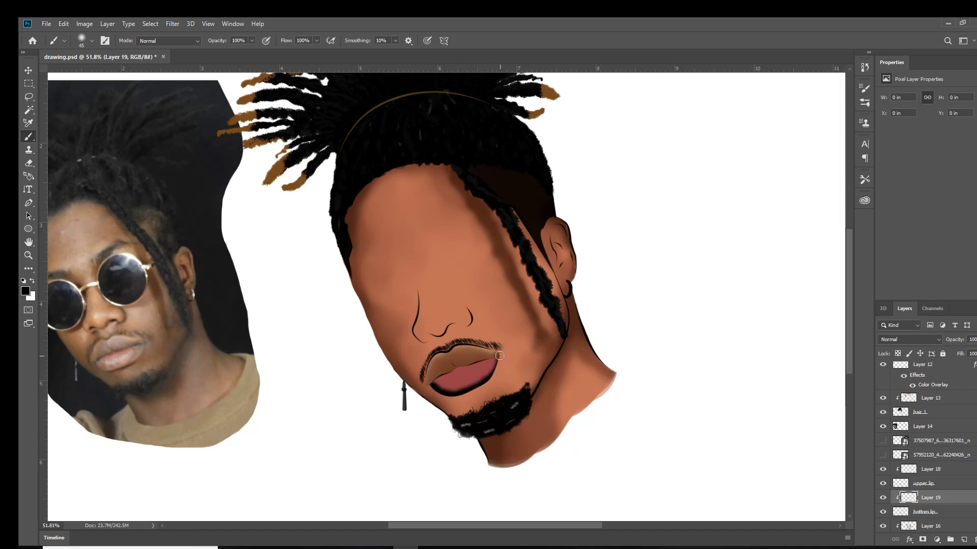
pyautogui.moveTo(455, 368); pyautogui.dragTo(427, 383)
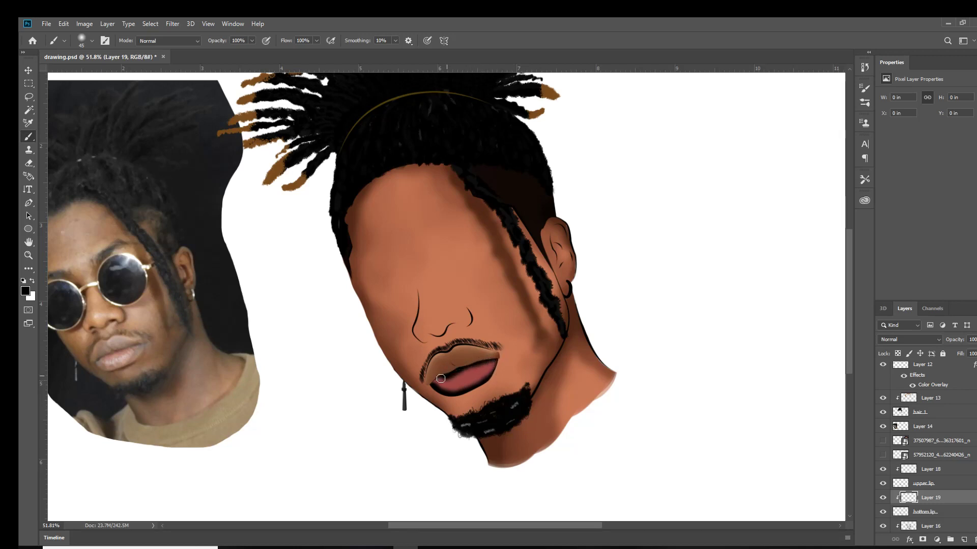
pyautogui.moveTo(946, 340); pyautogui.dragTo(941, 342)
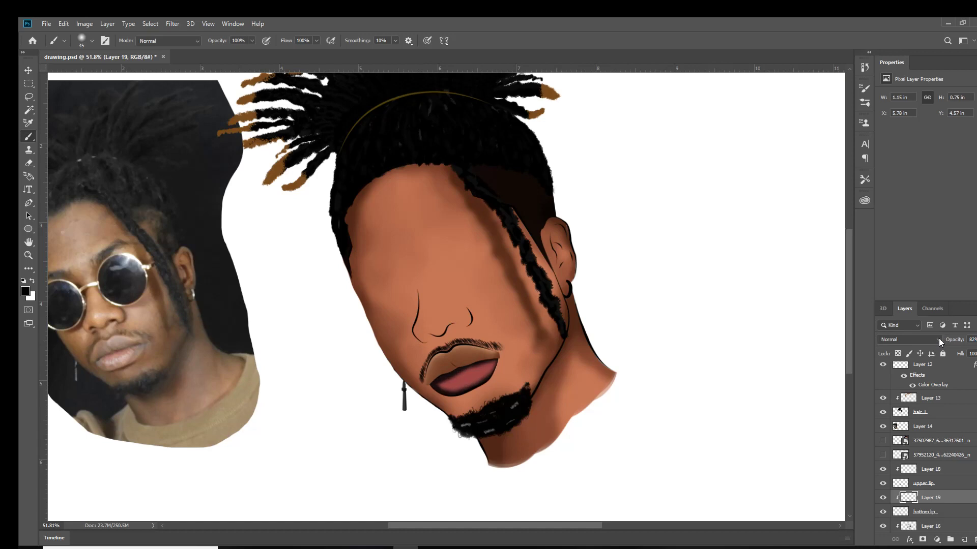
pyautogui.hotkey('ctrl', 'z')
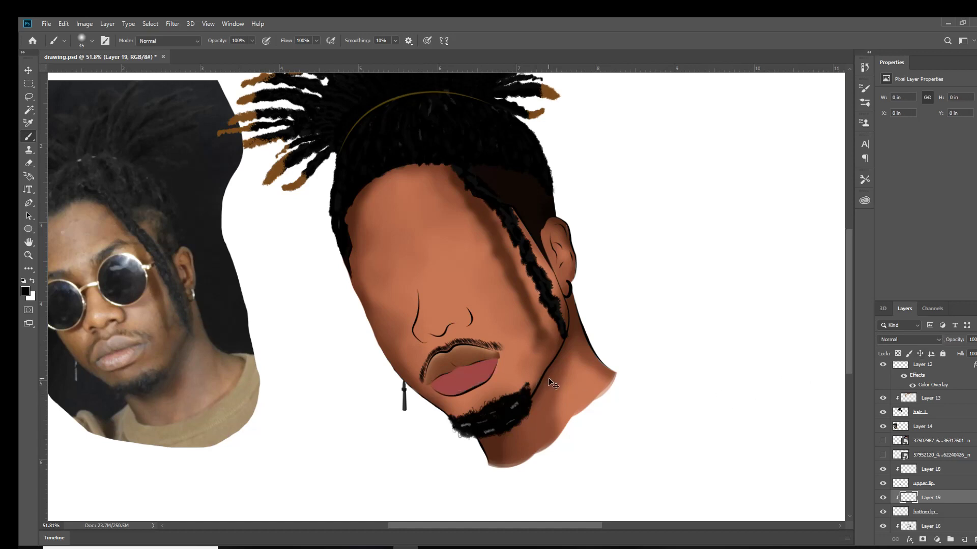
pyautogui.scroll(4, 453, 382)
pyautogui.scroll(1, 438, 371)
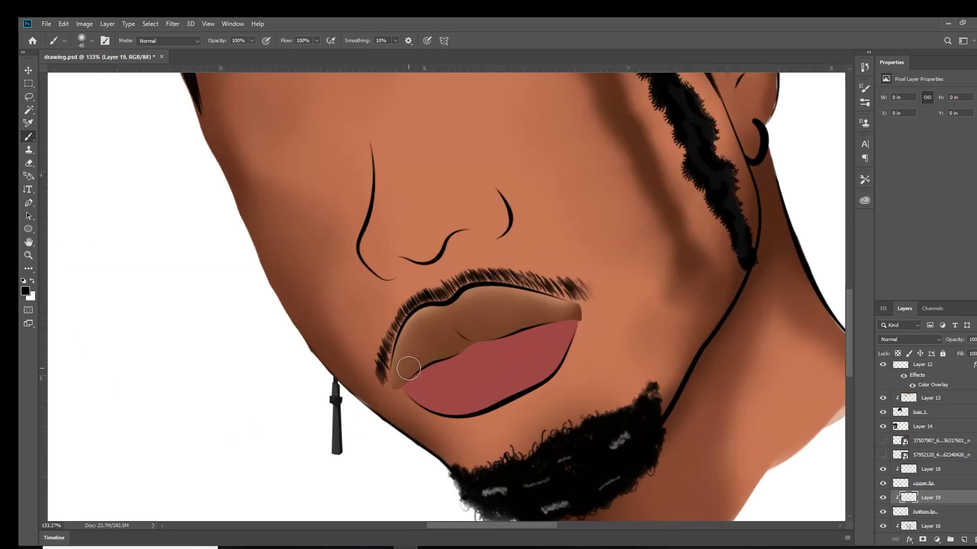
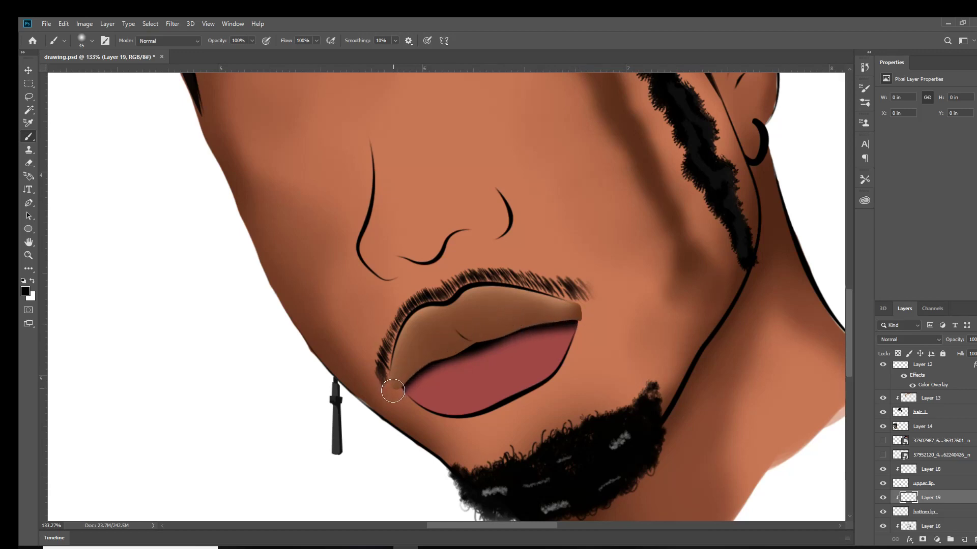
# Step: Add Layer 20 above Layer 18 and brush a dark shadow under the upper lip, undoing a stray stroke
pyautogui.keyDown('alt'); pyautogui.scroll(-5, 733, 407); pyautogui.keyUp('alt')
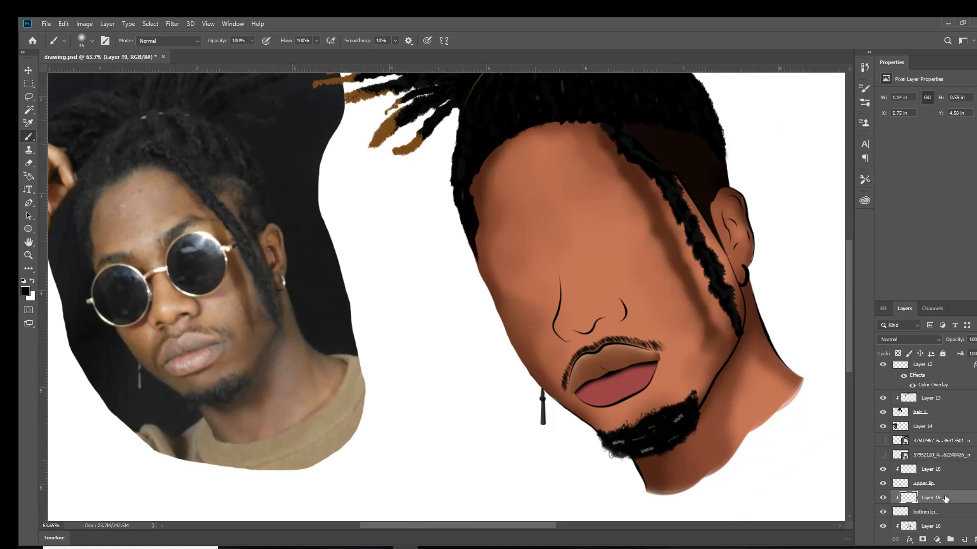
pyautogui.click(923, 483)
pyautogui.keyDown('alt'); pyautogui.scroll(2, 598, 407); pyautogui.keyUp('alt')
pyautogui.keyDown('alt'); pyautogui.scroll(2, 598, 406); pyautogui.keyUp('alt')
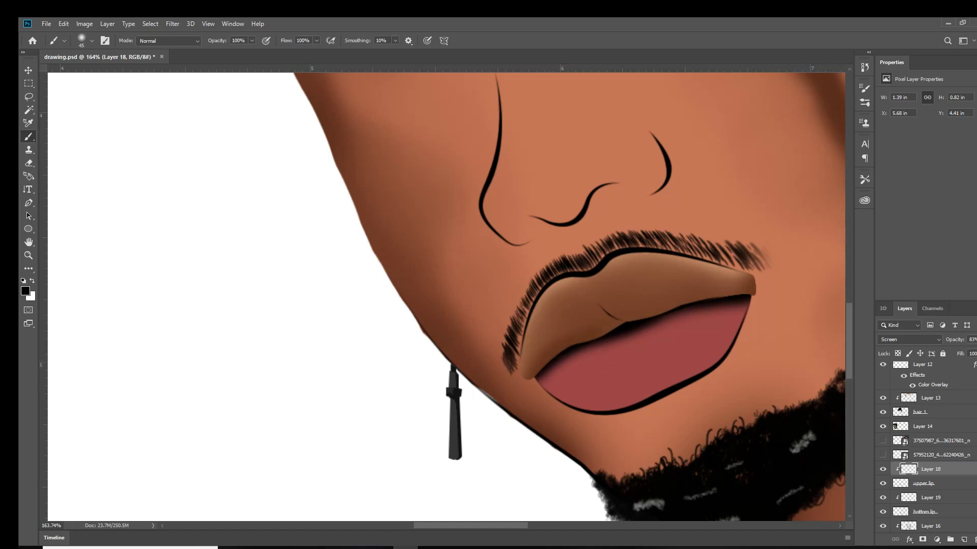
pyautogui.click(964, 539)
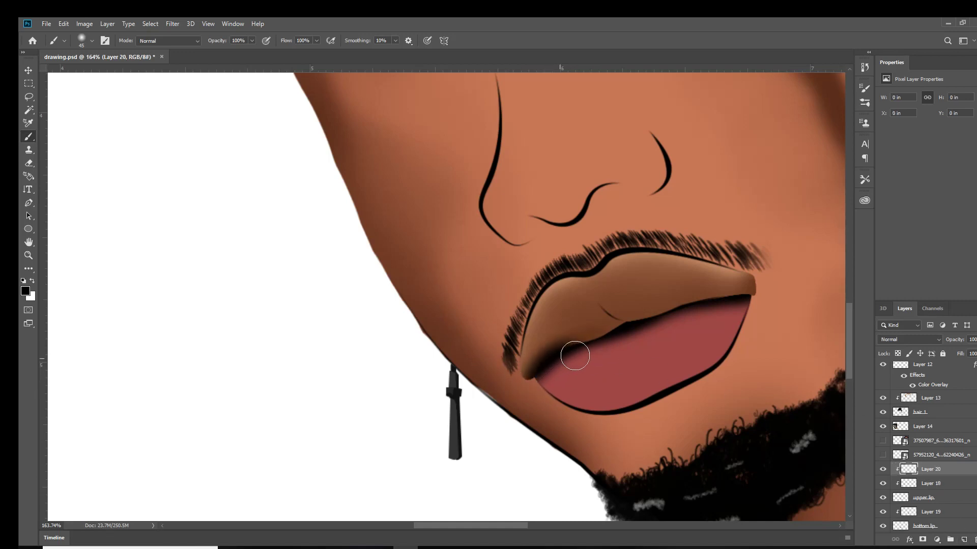
pyautogui.hotkey('ctrl', 'z')
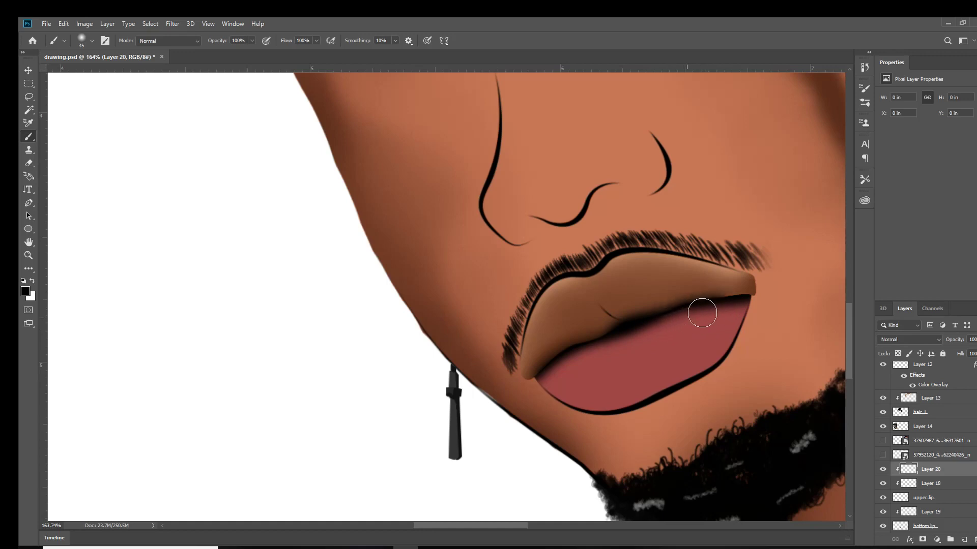
pyautogui.scroll(-4, 693, 346)
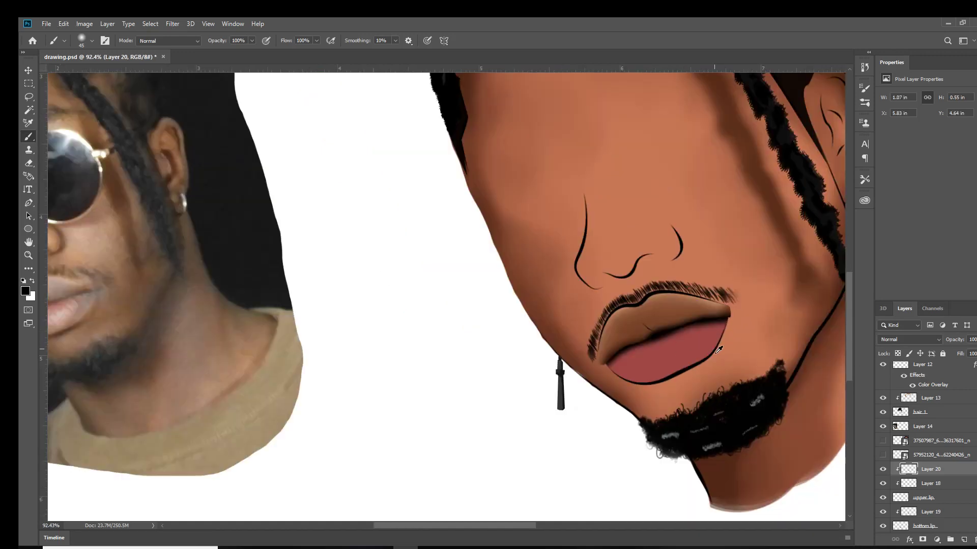
pyautogui.scroll(-2, 686, 333)
pyautogui.scroll(-1, 757, 366)
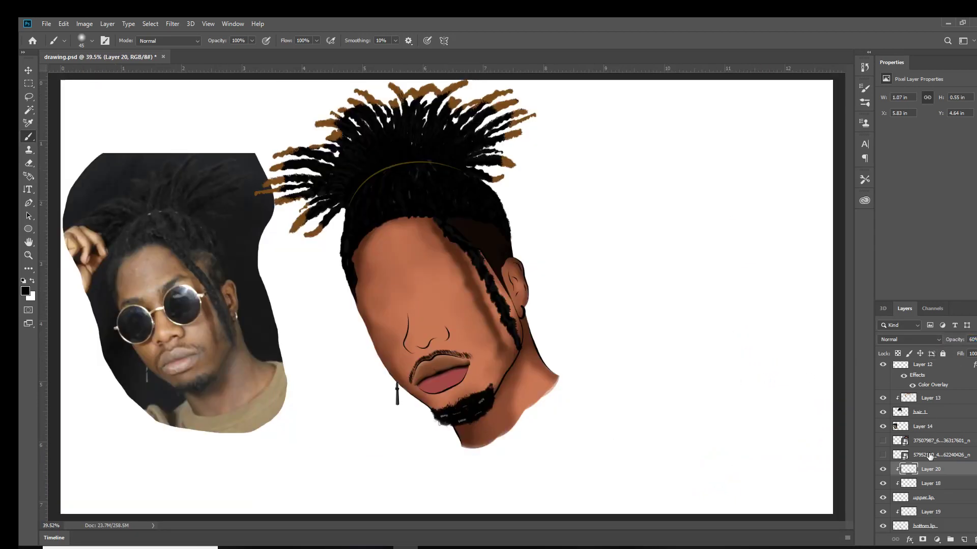
pyautogui.click(926, 512)
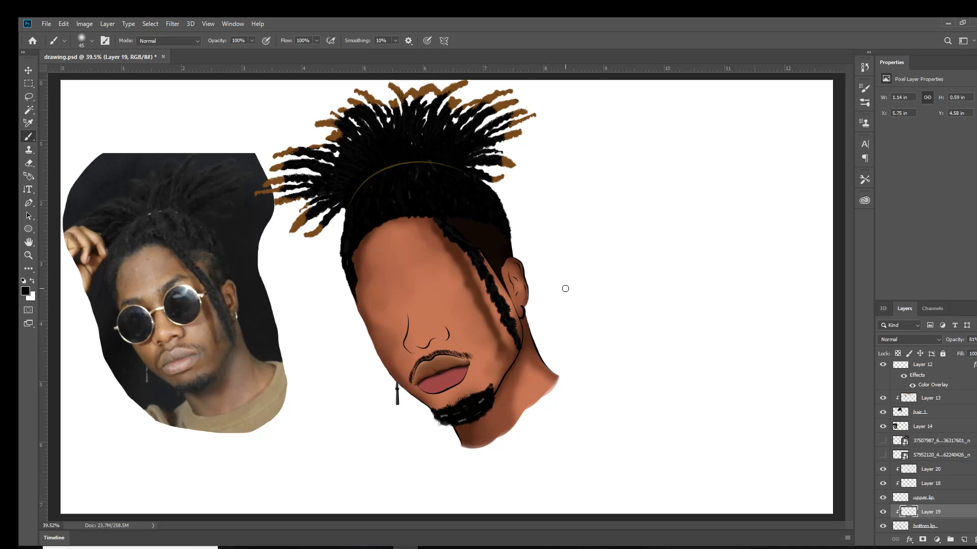
pyautogui.scroll(2, 446, 336)
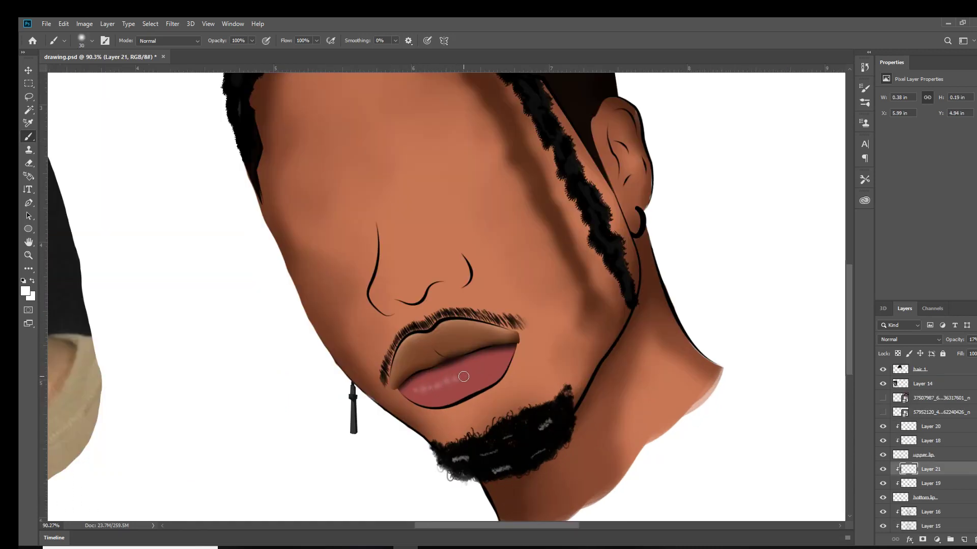
# Step: Raise the lip highlights' opacity, then rotate and warp them to follow the lower lip's curve
pyautogui.moveTo(959, 340); pyautogui.dragTo(966, 340)
pyautogui.scroll(-5, 443, 384)
pyautogui.scroll(4, 443, 383)
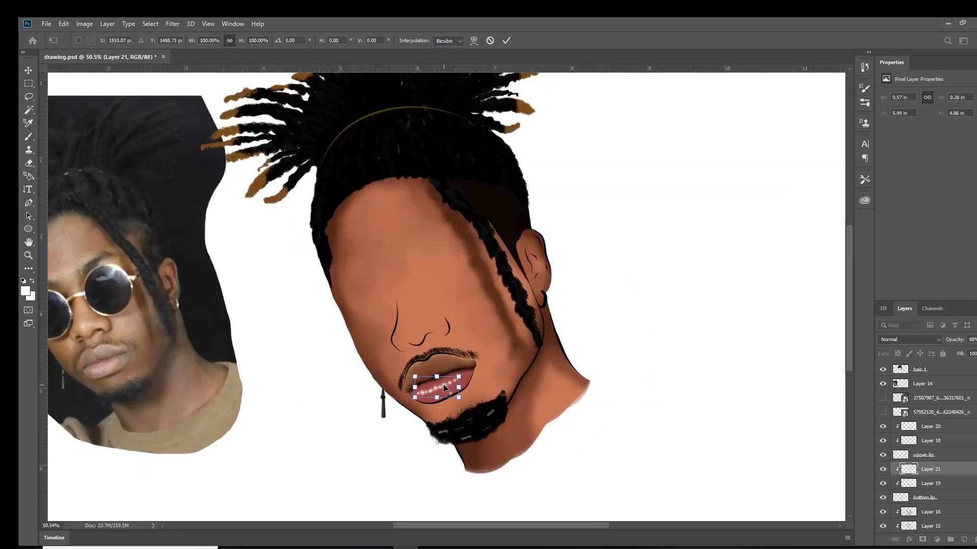
pyautogui.hotkey('ctrl', 't')
pyautogui.moveTo(483, 351); pyautogui.dragTo(475, 356)
pyautogui.rightClick(447, 389)
pyautogui.click(468, 455)
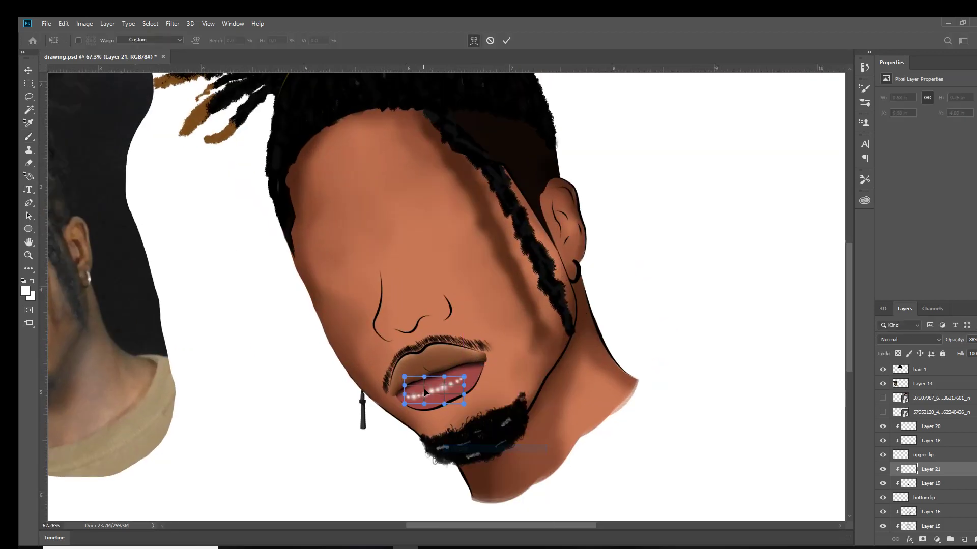
pyautogui.moveTo(463, 386); pyautogui.dragTo(466, 379)
pyautogui.press('Return')
# Step: Soften the lower-lip highlights with the Smudge tool into a faint gloss
pyautogui.click(28, 268)
pyautogui.click(86, 449)
pyautogui.scroll(3, 428, 402)
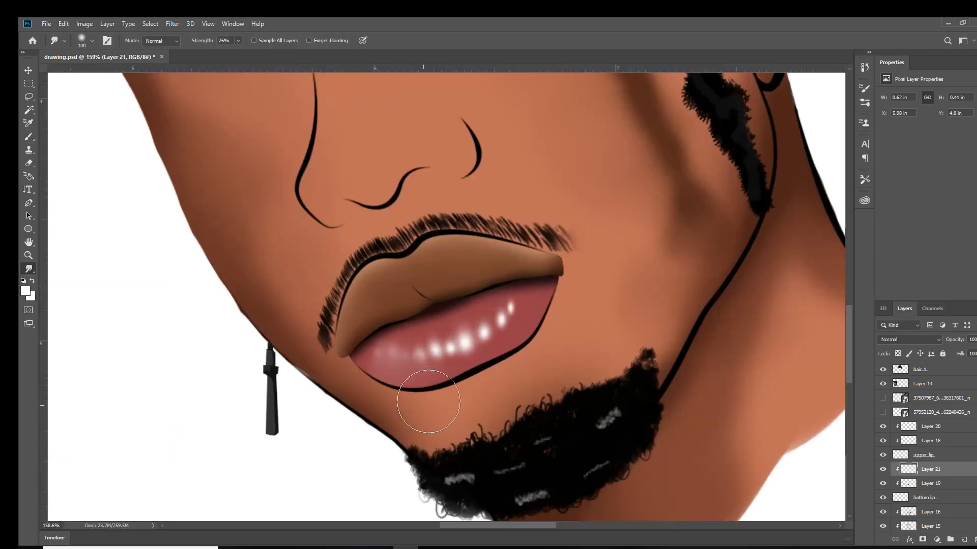
pyautogui.scroll(-5, 807, 305)
pyautogui.scroll(-2, 514, 329)
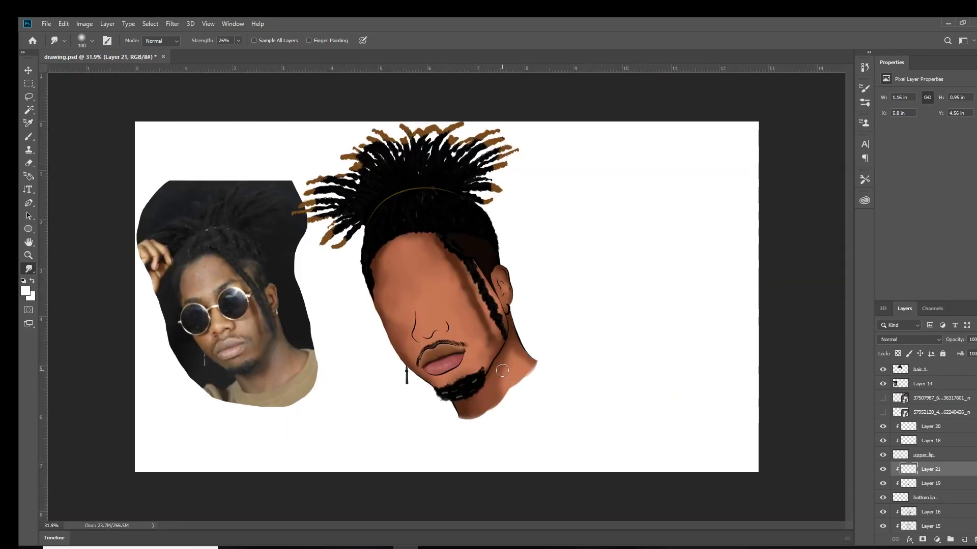
pyautogui.scroll(4, 438, 356)
pyautogui.press('b')
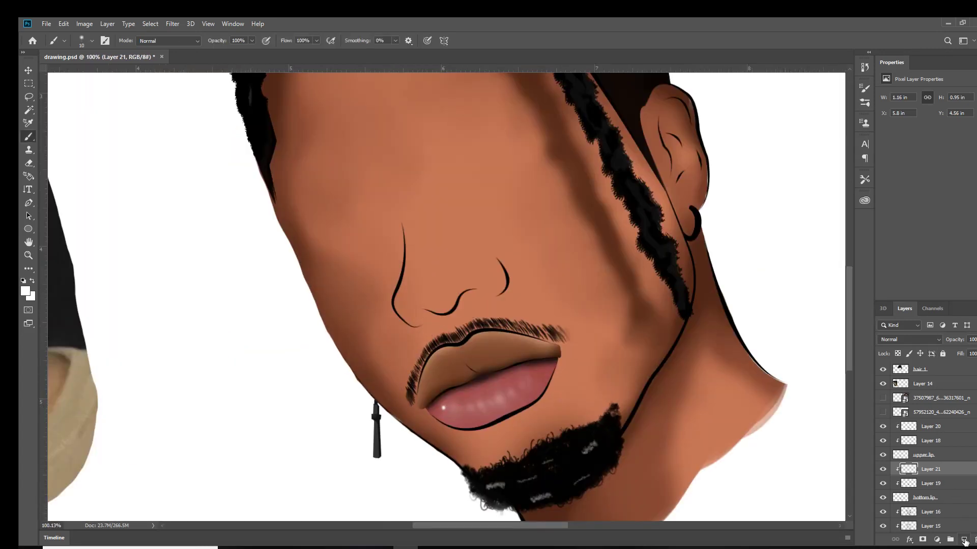
pyautogui.scroll(-4, 596, 304)
pyautogui.press('e')
pyautogui.scroll(4, 595, 304)
pyautogui.scroll(-3, 595, 304)
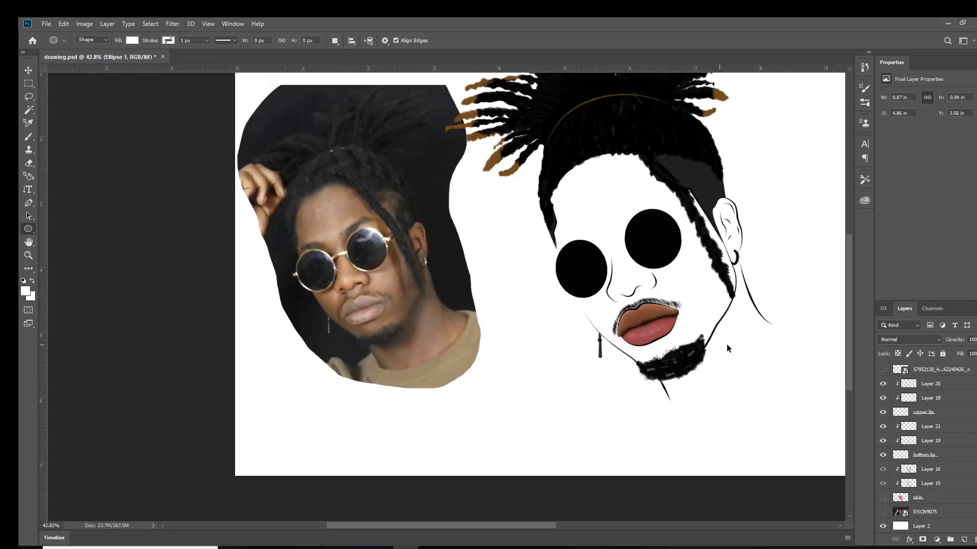
# Step: Give the Ellipse 1 lens ring a gold Color Overlay layer style
pyautogui.rightClick(915, 371)
pyautogui.click(850, 206)
pyautogui.moveTo(762, 195)
pyautogui.mouseDown()
pyautogui.moveTo(880, 209)
pyautogui.moveTo(799, 191)
pyautogui.mouseUp()
pyautogui.click(718, 376)
pyautogui.click(959, 248)
pyautogui.click(839, 269)
pyautogui.click(930, 151)
pyautogui.click(874, 237)
pyautogui.hotkey('ctrl', '1')
# Step: Pen-trace the inner rim edge and fill it on a new clipped Layer 22 as shading
pyautogui.rightClick(924, 314)
pyautogui.press('Escape')
pyautogui.press('p')
pyautogui.click(500, 235)
pyautogui.moveTo(524, 379); pyautogui.dragTo(441, 456)
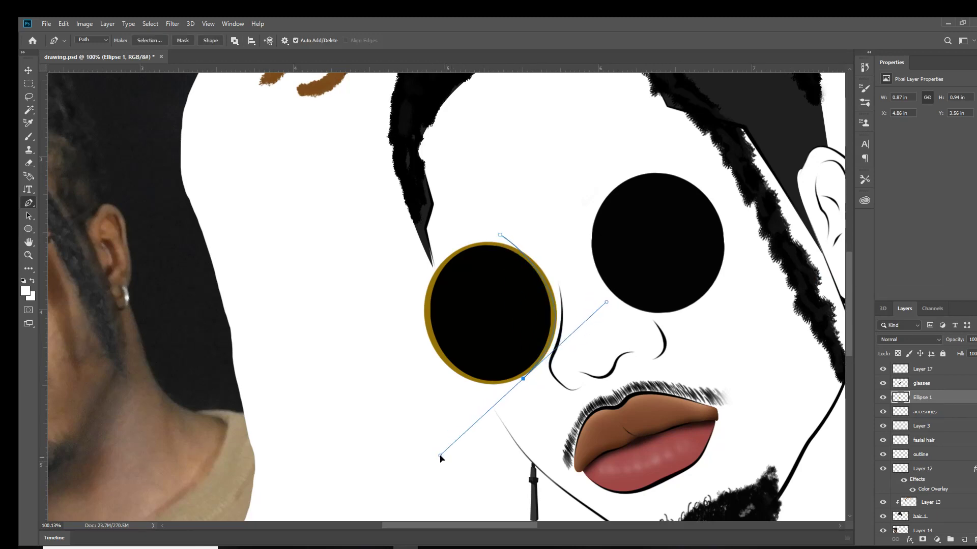
pyautogui.hotkey('ctrl', 'shift', 'alt', 'n')
pyautogui.hotkey('ctrl', 'alt', 'g')
pyautogui.rightClick(573, 281)
pyautogui.click(632, 331)
pyautogui.scroll(1, 489, 311)
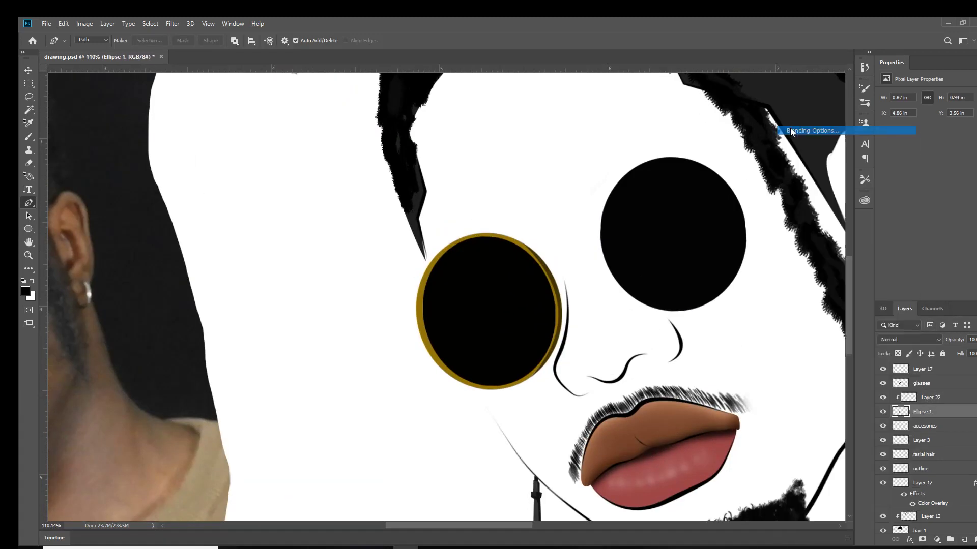
# Step: Replace the ring's Color Overlay with a Gradient Overlay whose left stop is #ffcc00
pyautogui.doubleClick(952, 411)
pyautogui.click(644, 417)
pyautogui.click(865, 289)
pyautogui.click(625, 417)
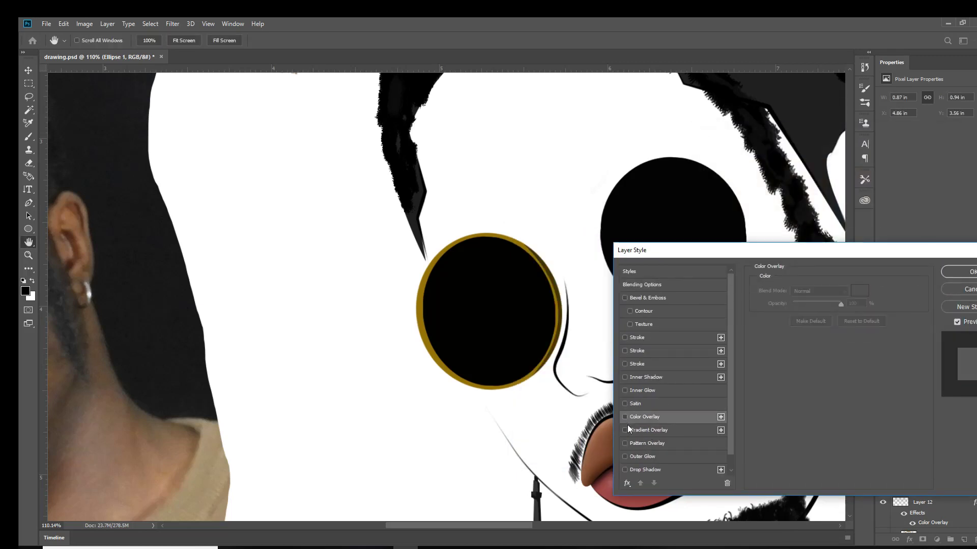
pyautogui.click(648, 430)
pyautogui.click(763, 312)
pyautogui.doubleClick(660, 304)
pyautogui.write('ffcc00')
pyautogui.press('Return')
# Step: Set the gradient's right stop to #ffcc00, after trying #ff4d4d, and apply the style
pyautogui.doubleClick(864, 304)
pyautogui.write('ff4d4d')
pyautogui.press('Return')
pyautogui.doubleClick(865, 303)
pyautogui.write('ffcc00')
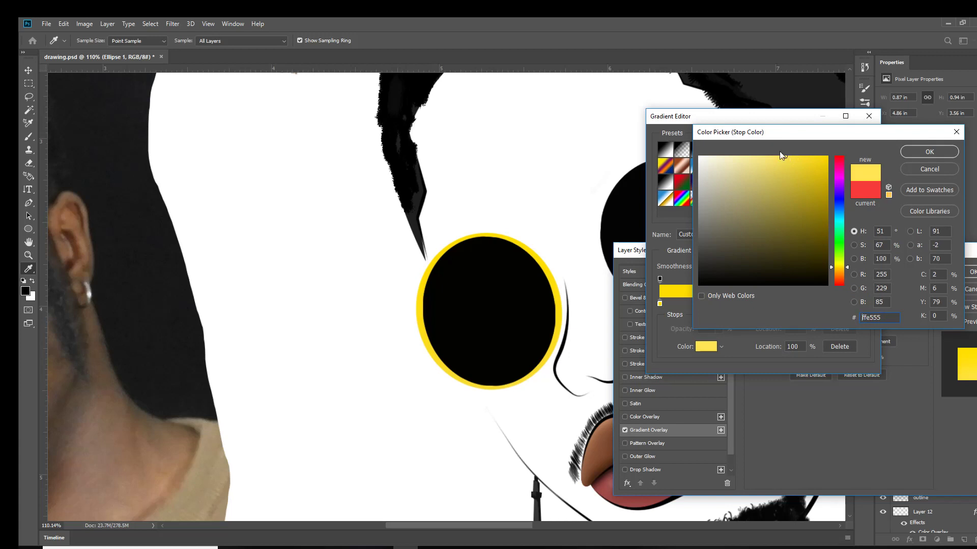
pyautogui.press('Return')
pyautogui.press('Return')
pyautogui.click(942, 271)
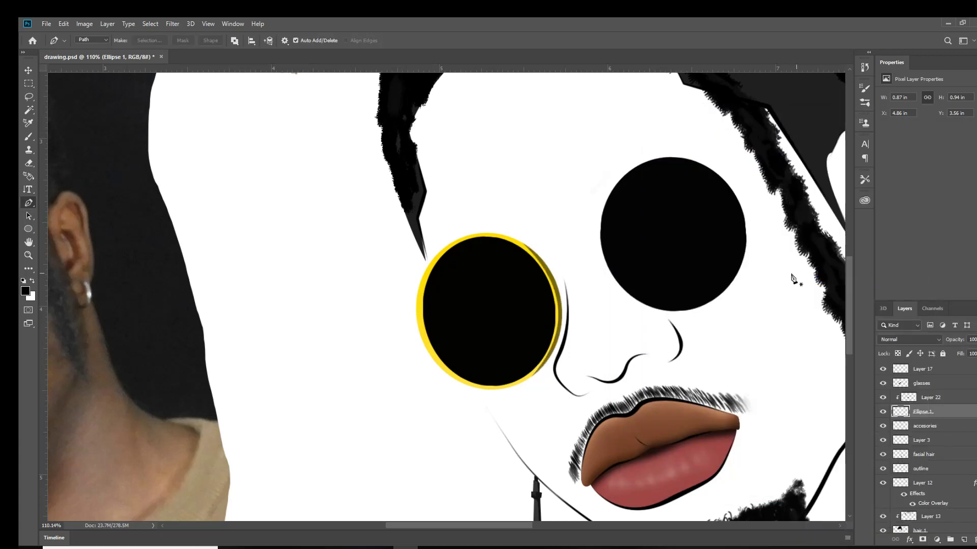
pyautogui.press('p')
pyautogui.hotkey('ctrl', '0')
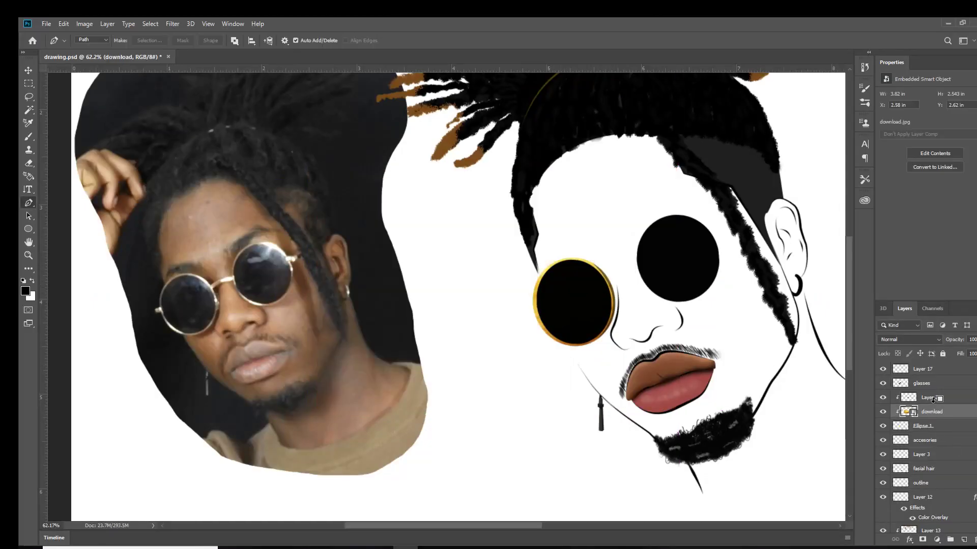
# Step: Show the reference photo and hide the painted skin to compare against it
pyautogui.click(882, 498)
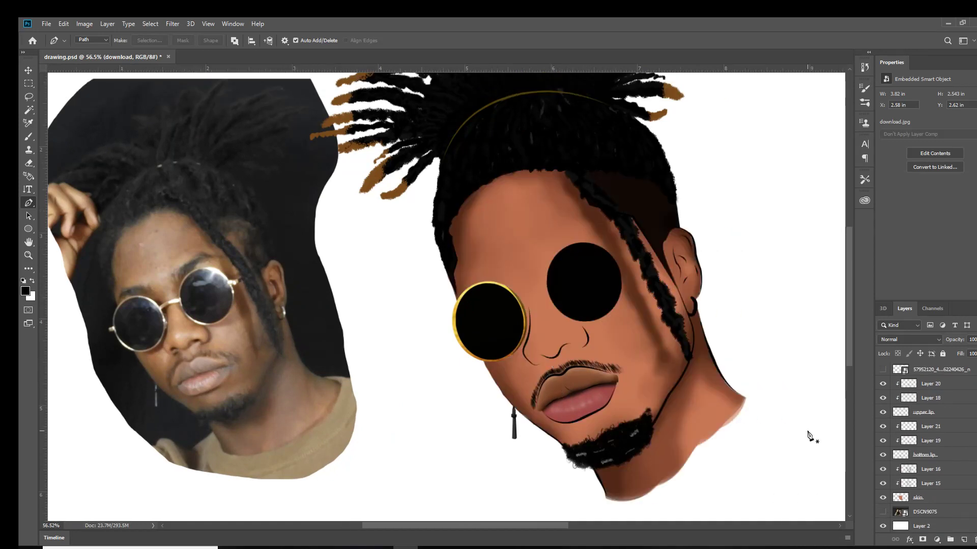
pyautogui.click(883, 512)
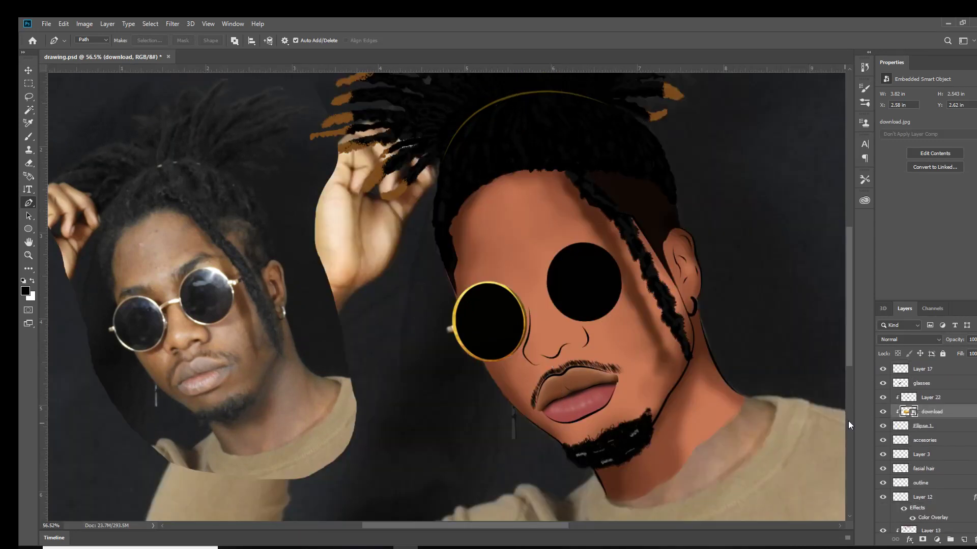
pyautogui.click(883, 497)
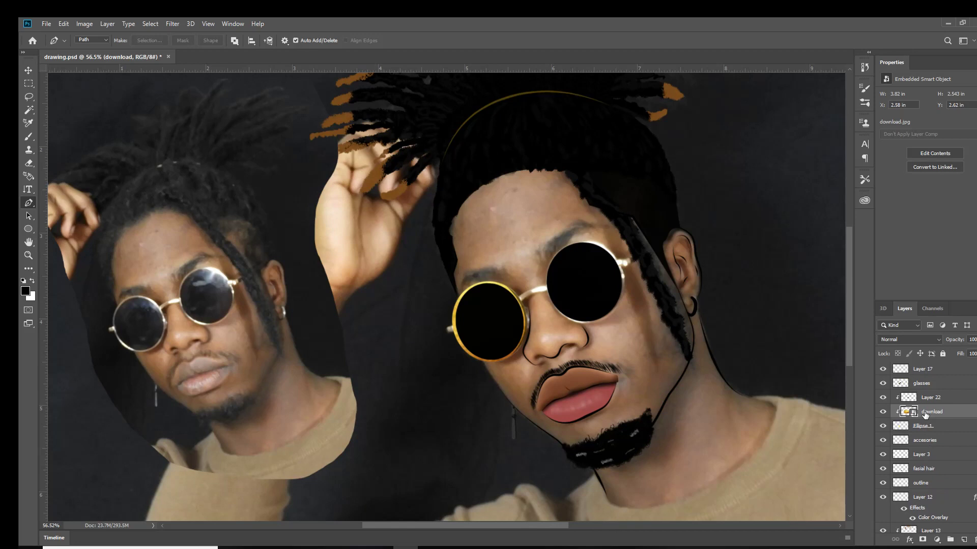
pyautogui.scroll(3, 529, 295)
pyautogui.scroll(2, 530, 295)
# Step: Trace the bridge between the lenses, fill it gold on new Layer 23, and reorder layers
pyautogui.click(500, 316)
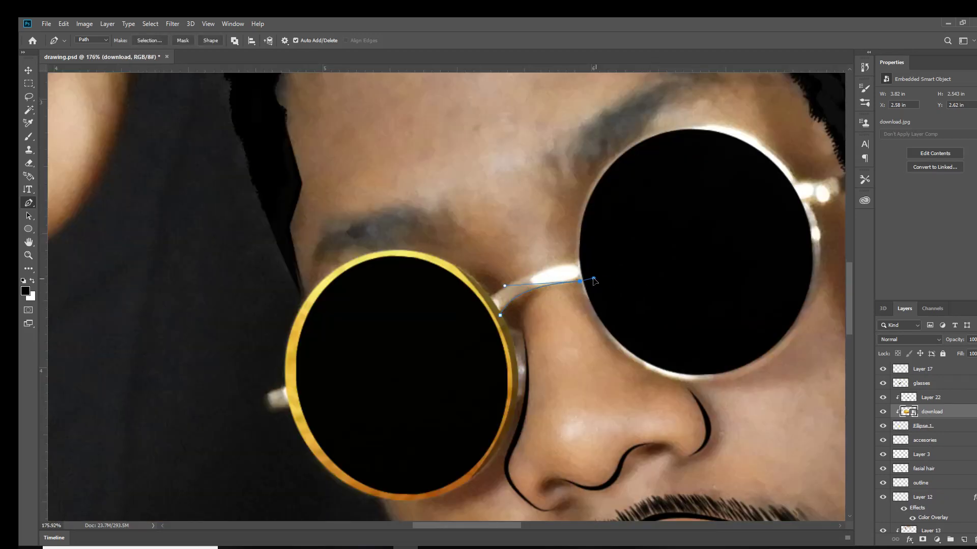
pyautogui.hotkey('ctrl', 'shift', 'alt', 'n')
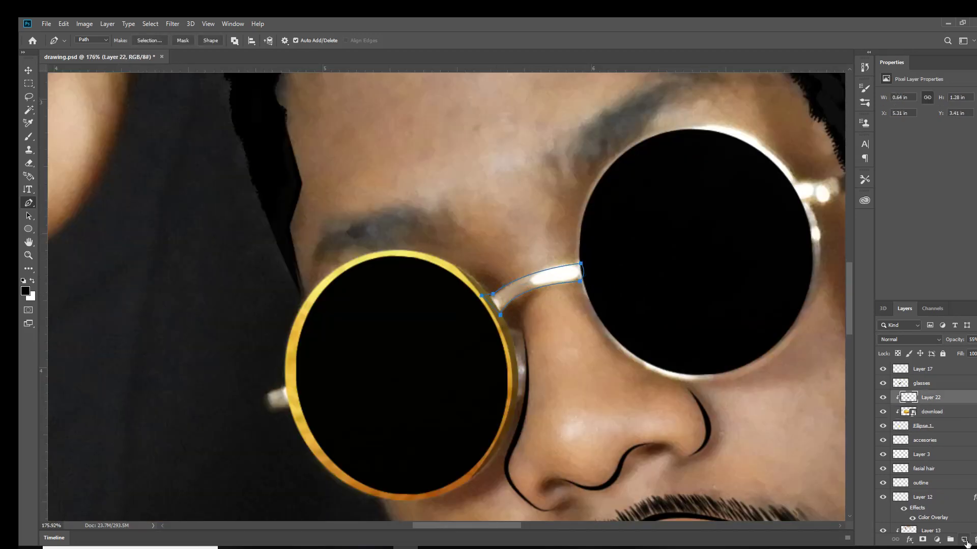
pyautogui.press('i')
pyautogui.click(309, 309)
pyautogui.press('p')
pyautogui.hotkey('alt', 'BackSpace')
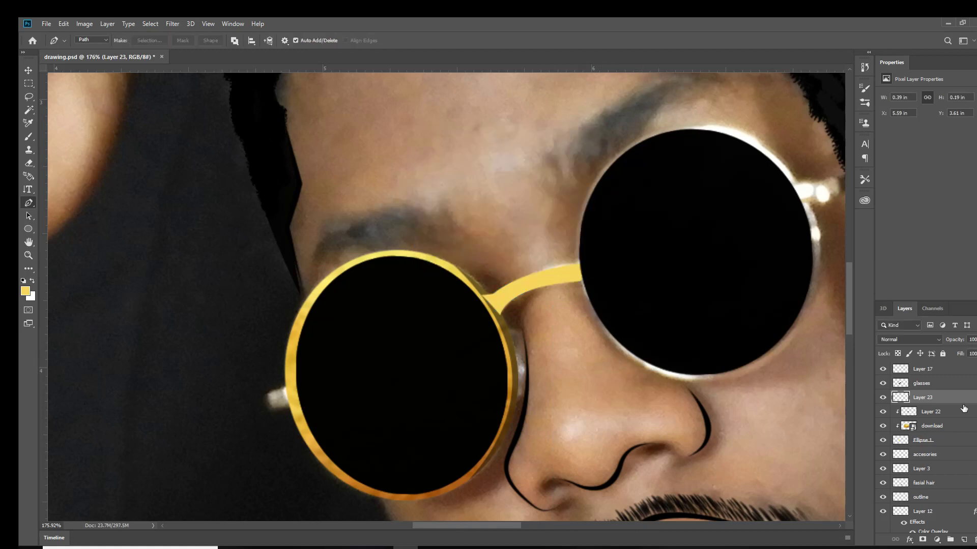
pyautogui.moveTo(922, 397); pyautogui.dragTo(922, 447)
pyautogui.moveTo(682, 325); pyautogui.dragTo(633, 342)
# Step: Draw Ellipse 2 over the right lens and transform it to match the lens shape and tilt
pyautogui.click(930, 397)
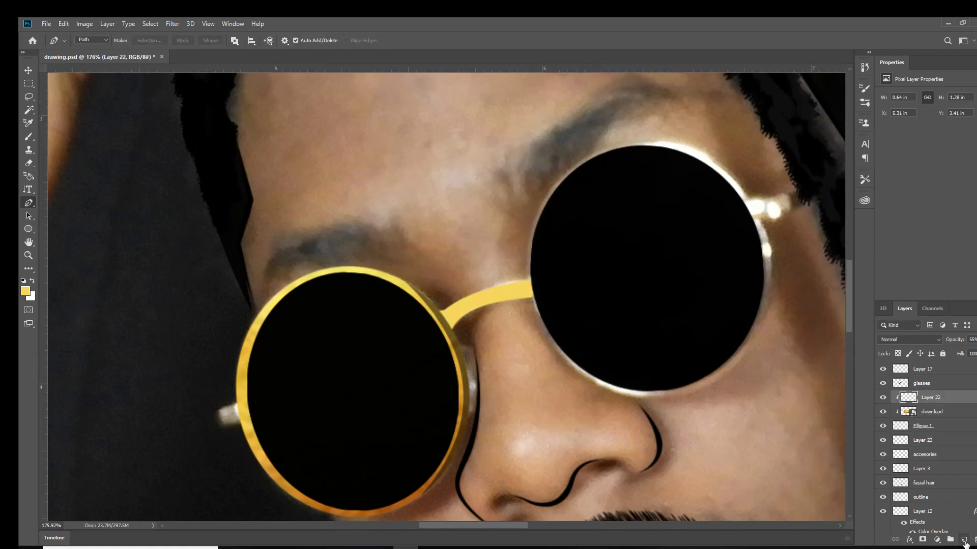
pyautogui.click(964, 540)
pyautogui.press('u')
pyautogui.moveTo(657, 260)
pyautogui.mouseDown()
pyautogui.moveTo(544, 258)
pyautogui.moveTo(656, 144)
pyautogui.mouseUp()
pyautogui.hotkey('ctrl', 't')
pyautogui.moveTo(535, 391); pyautogui.dragTo(533, 397)
pyautogui.moveTo(660, 391); pyautogui.dragTo(658, 398)
pyautogui.moveTo(656, 144); pyautogui.dragTo(655, 137)
pyautogui.moveTo(398, 166); pyautogui.dragTo(418, 396)
pyautogui.scroll(-5, 651, 249)
pyautogui.press('Return')
# Step: Rasterize Ellipse 2 and add a new Layer 24 clipped to it
pyautogui.click(464, 218)
pyautogui.rightClick(933, 397)
pyautogui.click(833, 270)
pyautogui.hotkey('alt', 'Tab')
pyautogui.scroll(2, 742, 273)
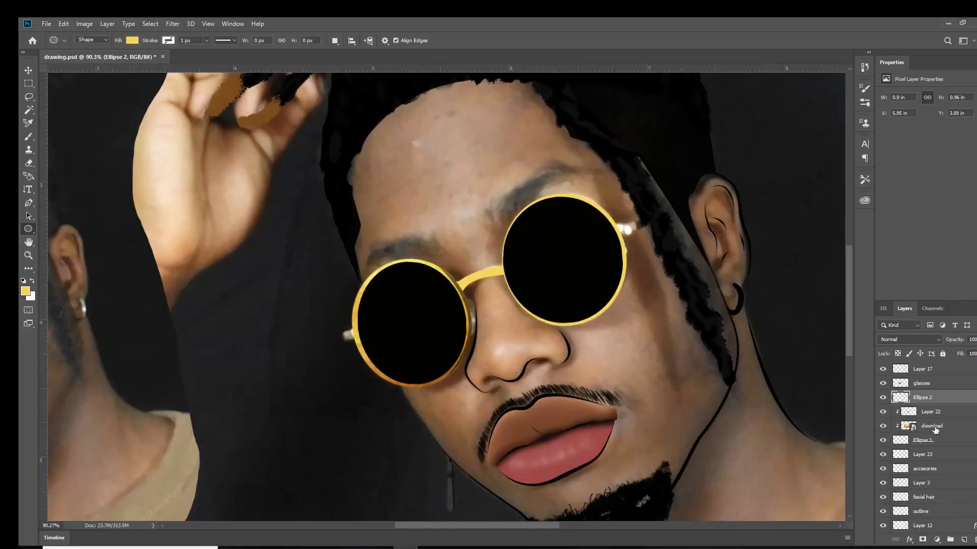
pyautogui.rightClick(934, 397)
pyautogui.click(865, 294)
pyautogui.click(963, 539)
pyautogui.keyDown('alt'); pyautogui.click(926, 405); pyautogui.keyUp('alt')
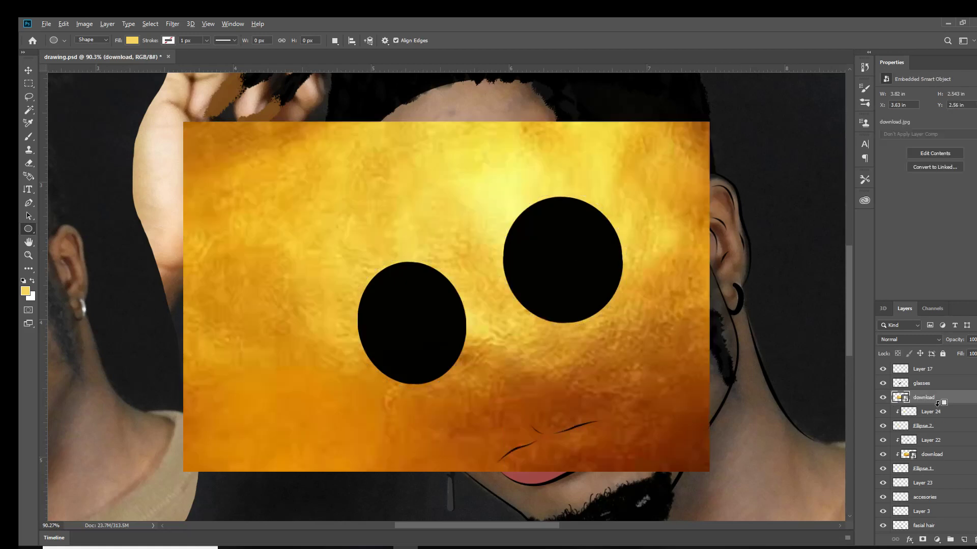
# Step: Place and scale the gold foil texture, clipped over Ellipse 2 and again over Layer 23
pyautogui.hotkey('ctrl', 'alt', 'g')
pyautogui.scroll(-3, 703, 236)
pyautogui.moveTo(747, 153); pyautogui.dragTo(672, 217)
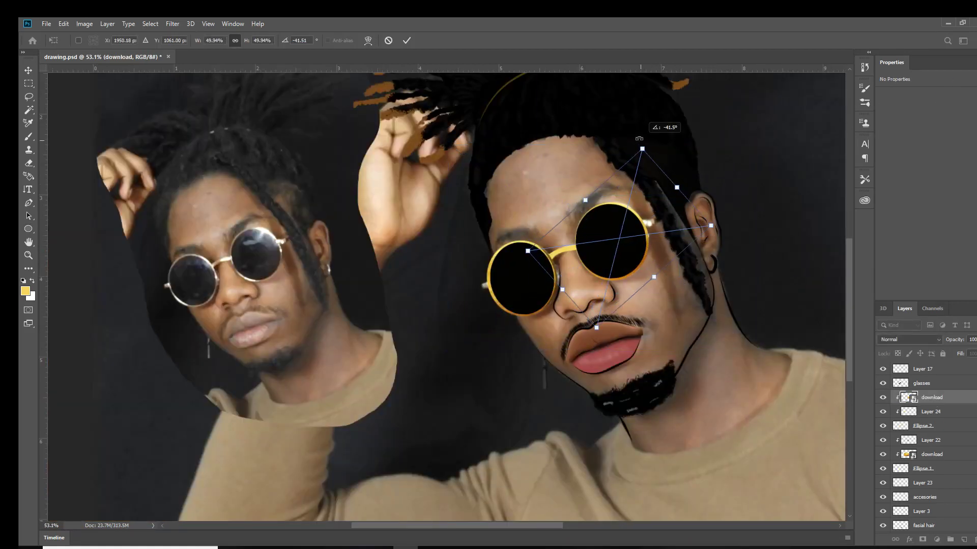
pyautogui.press('Return')
pyautogui.click(953, 483)
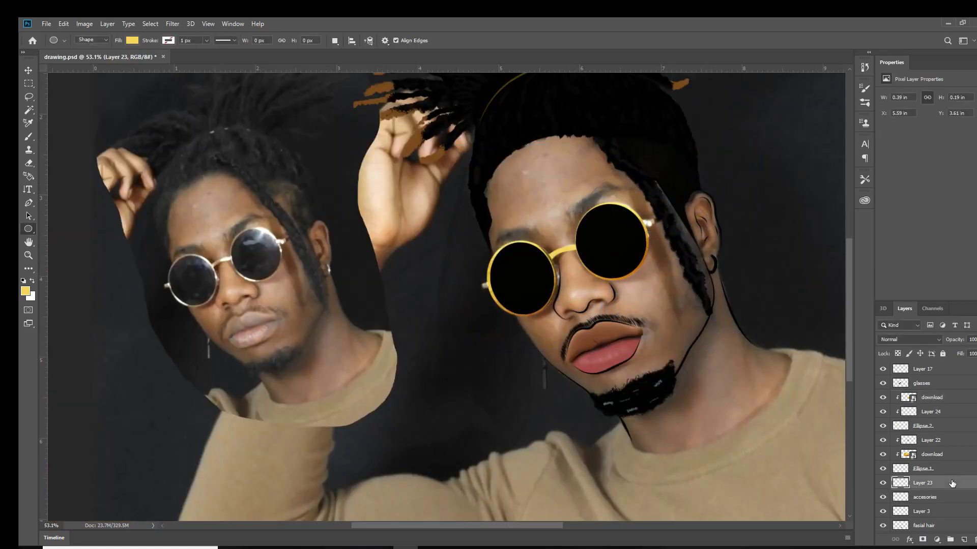
pyautogui.hotkey('ctrl', 'alt', 'g')
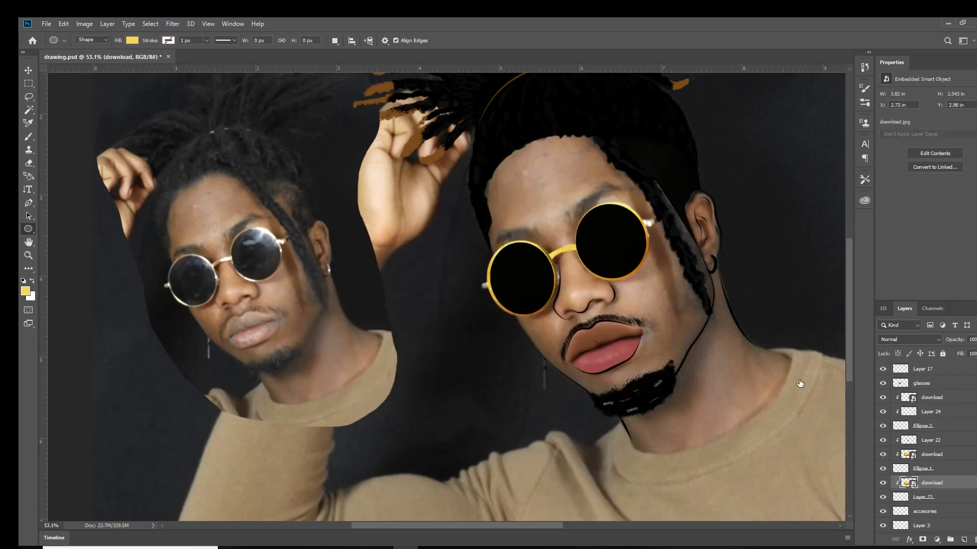
pyautogui.moveTo(624, 194); pyautogui.dragTo(556, 218)
pyautogui.press('Return')
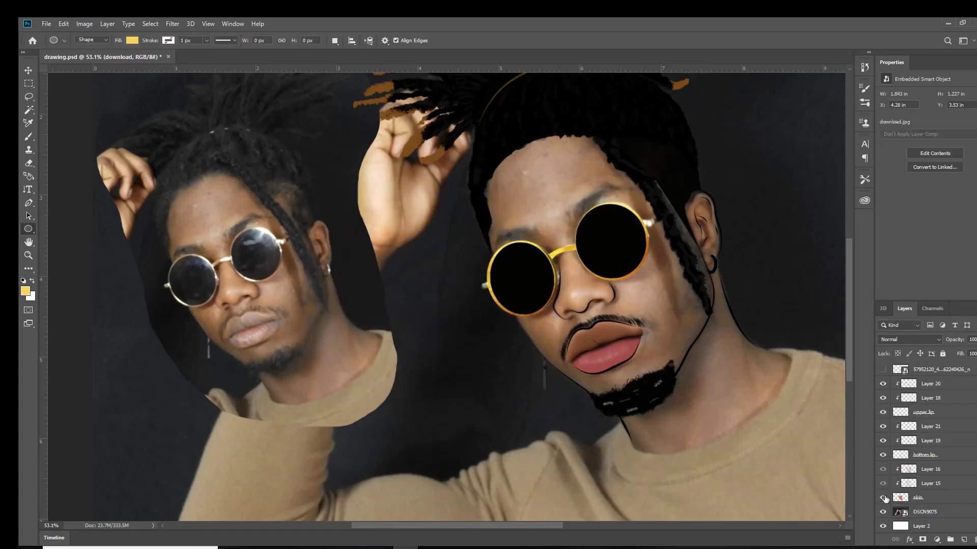
# Step: Hide the DSCN9075 reference photo layer behind the head
pyautogui.scroll(-2, 521, 325)
pyautogui.click(884, 512)
pyautogui.scroll(3, 458, 305)
pyautogui.scroll(2, 458, 305)
pyautogui.scroll(-5, 214, 312)
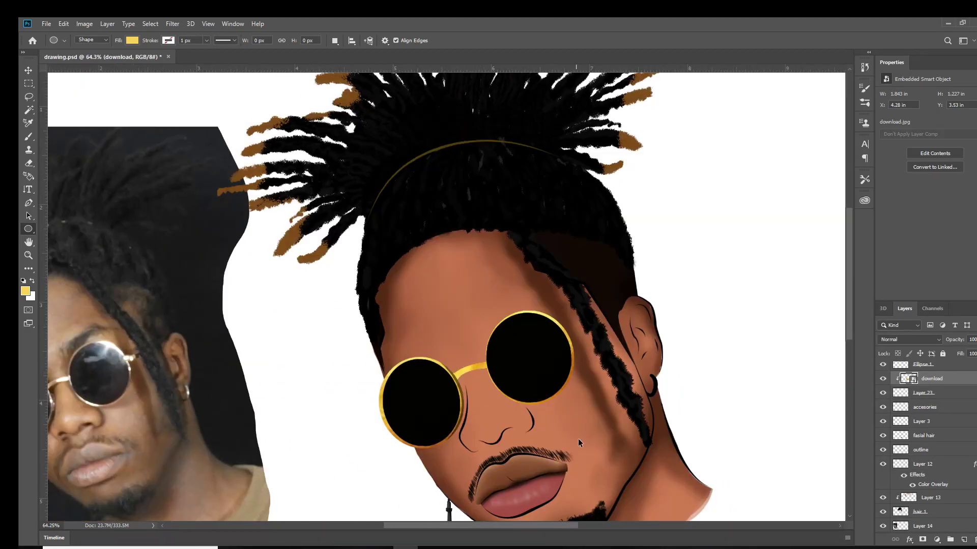
# Step: Merge the selected glasses layers down into a single 'glasses' layer
pyautogui.keyDown('shift'); pyautogui.click(923, 497); pyautogui.keyUp('shift')
pyautogui.rightClick(924, 483)
pyautogui.click(887, 333)
pyautogui.hotkey('ctrl', 't')
pyautogui.press('Return')
pyautogui.press('u')
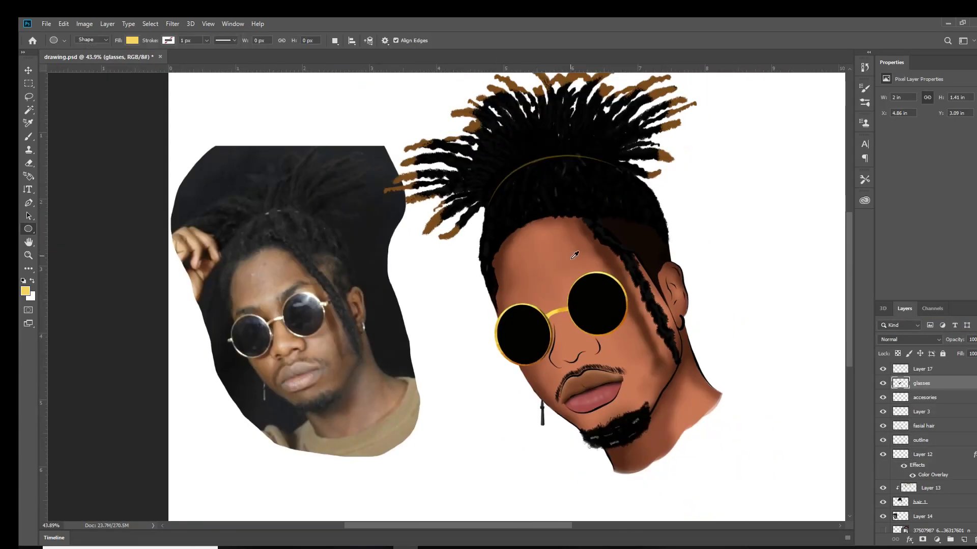
pyautogui.scroll(3, 672, 332)
# Step: Add a new layer clipped to the glasses and shrink the brush to 50
pyautogui.press('b')
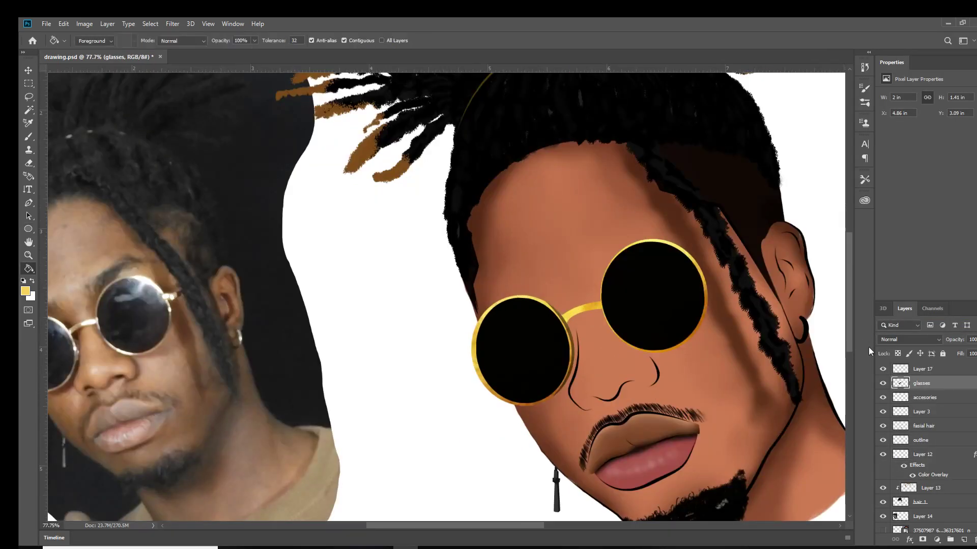
pyautogui.hotkey('ctrl', 'shift', 'alt', 'n')
pyautogui.hotkey('ctrl', 'alt', 'g')
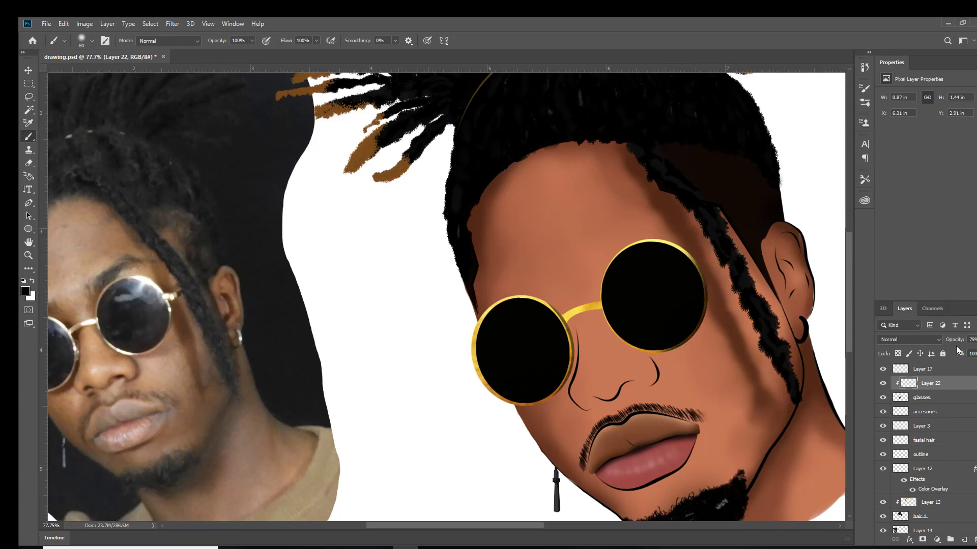
pyautogui.scroll(3, 567, 302)
pyautogui.scroll(-5, 567, 302)
pyautogui.scroll(6, 568, 302)
pyautogui.press('[')
pyautogui.press('[')
pyautogui.press('[')
# Step: Paint a soft shadow where the gold bridge meets the left rim
pyautogui.moveTo(254, 321); pyautogui.dragTo(284, 268)
pyautogui.press('e')
pyautogui.scroll(-4, 283, 268)
pyautogui.scroll(-2, 283, 268)
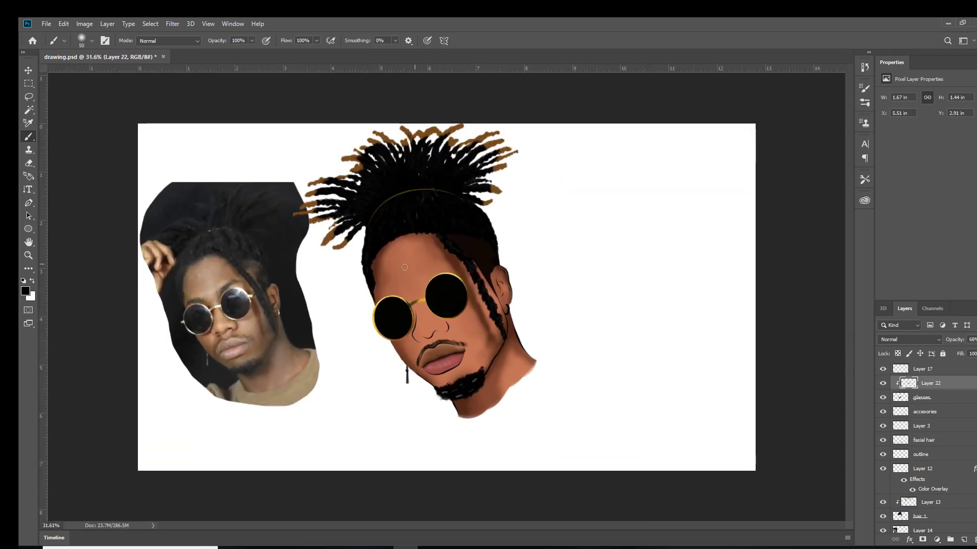
pyautogui.scroll(4, 418, 290)
pyautogui.press('b')
pyautogui.scroll(-3, 417, 290)
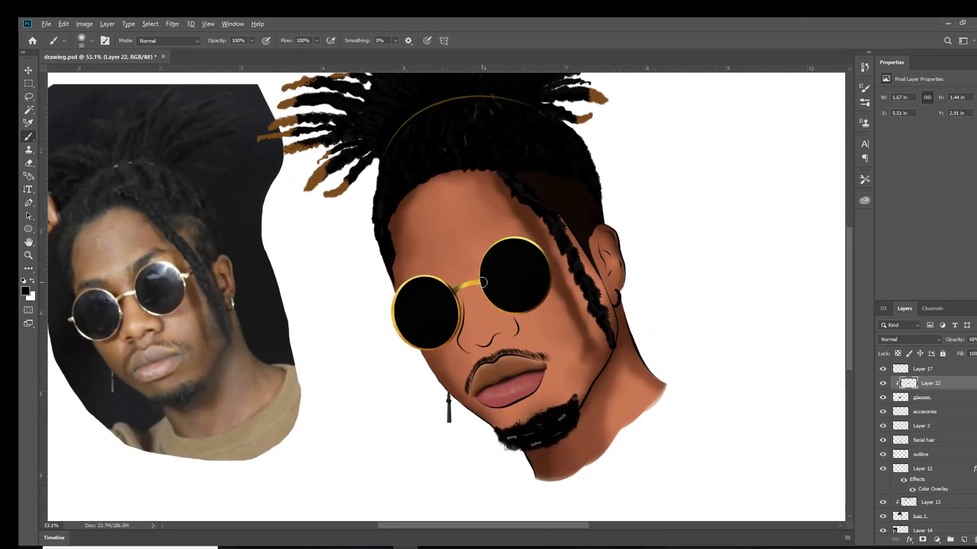
# Step: In Chrome, search Google Images for 'sparkle png', then 'glasses flare png'
pyautogui.hotkey('alt', 'Tab')
pyautogui.write('sparkle png')
pyautogui.press('Return')
pyautogui.hotkey('ctrl', 'a')
pyautogui.write('glasses flare png')
pyautogui.press('Return')
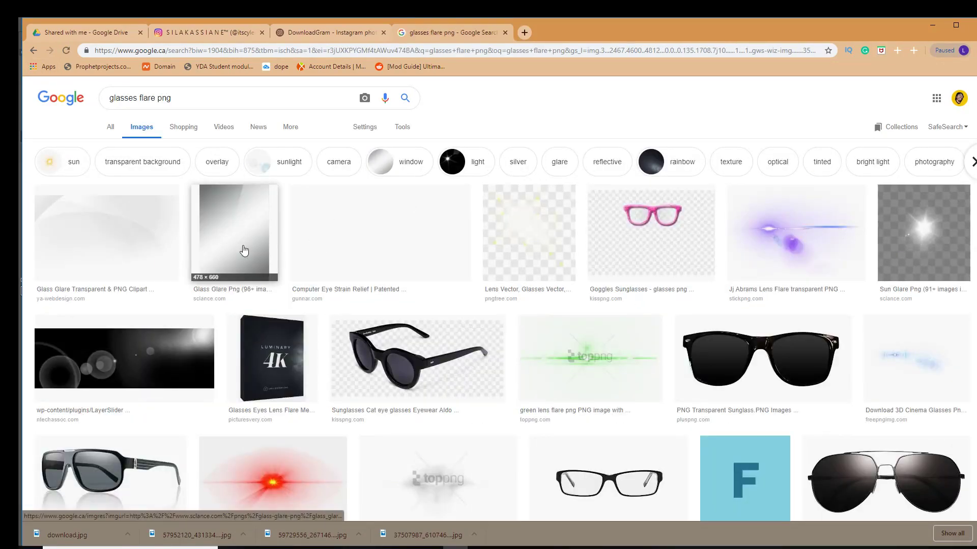
# Step: Preview a glare result, then change the image search to 'lens flare png'
pyautogui.click(533, 244)
pyautogui.scroll(5, 301, 168)
pyautogui.write('lens flare')
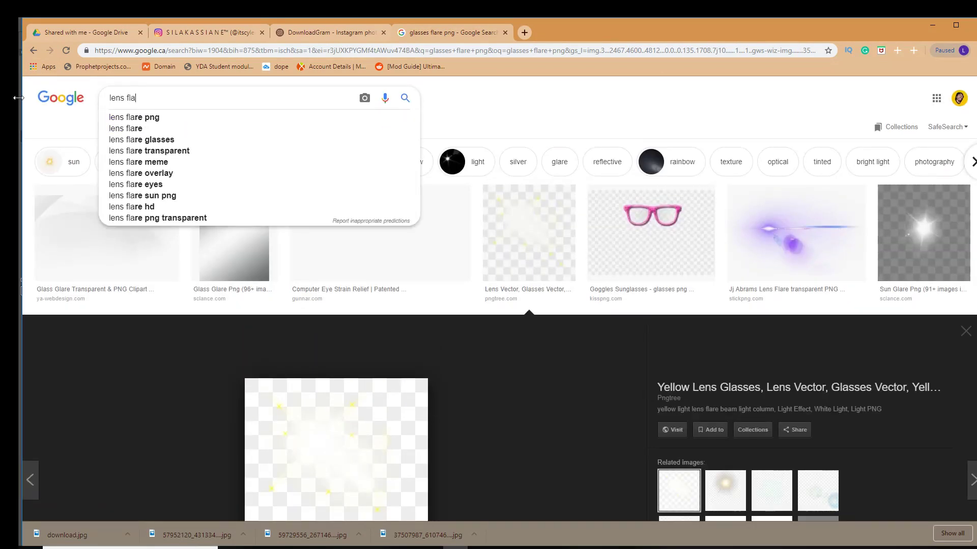
pyautogui.press('Down')
pyautogui.press('Return')
pyautogui.click(203, 98)
pyautogui.write('g')
pyautogui.press('BackSpace')
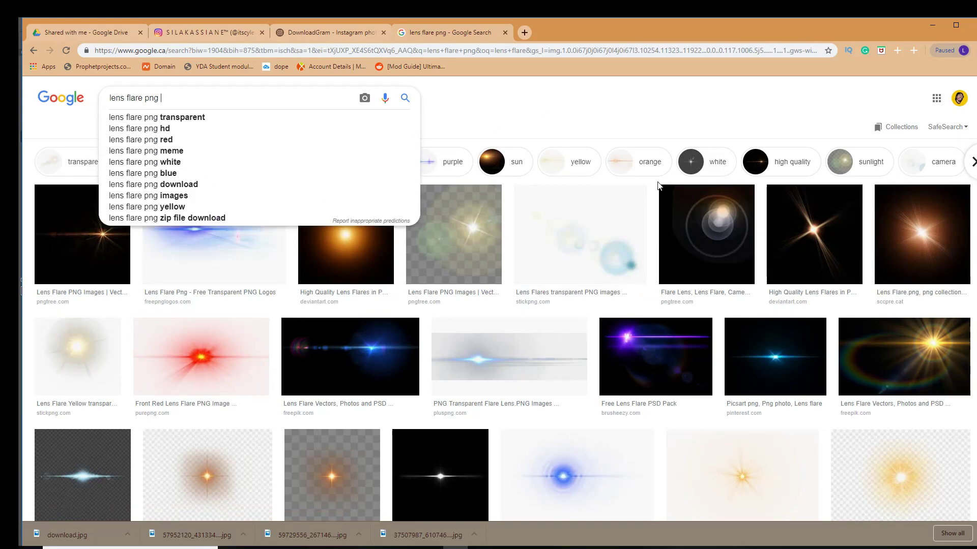
# Step: Scroll through the lens flare results and preview a bright flare image
pyautogui.scroll(-5, 489, 220)
pyautogui.scroll(-5, 641, 280)
pyautogui.scroll(-5, 801, 332)
pyautogui.scroll(-5, 801, 332)
pyautogui.scroll(-5, 712, 316)
pyautogui.scroll(-5, 687, 311)
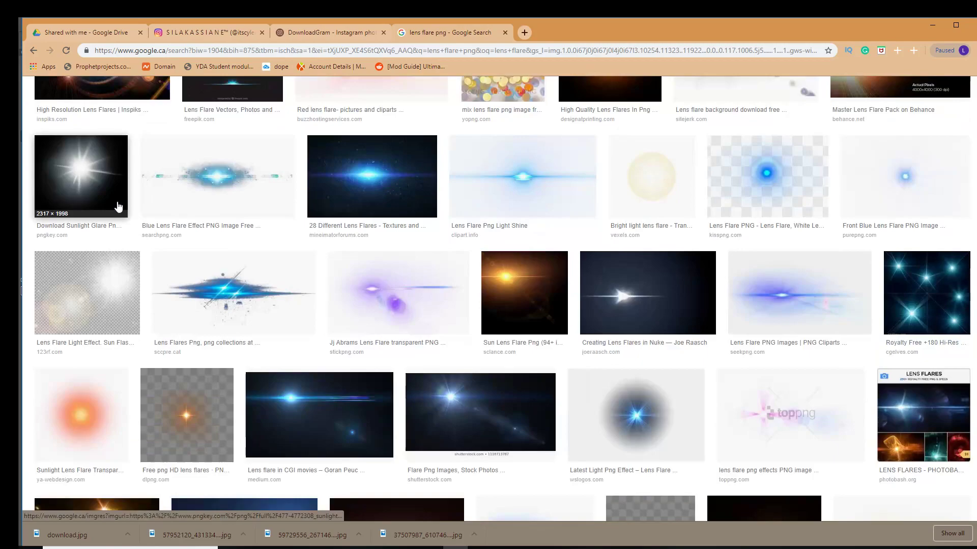
pyautogui.scroll(-5, 661, 304)
pyautogui.scroll(-5, 661, 305)
pyautogui.scroll(-5, 662, 305)
pyautogui.click(81, 247)
# Step: Copy the flare image into Photoshop, set its blend mode to Screen, and move it to the top
pyautogui.rightClick(427, 272)
pyautogui.click(460, 364)
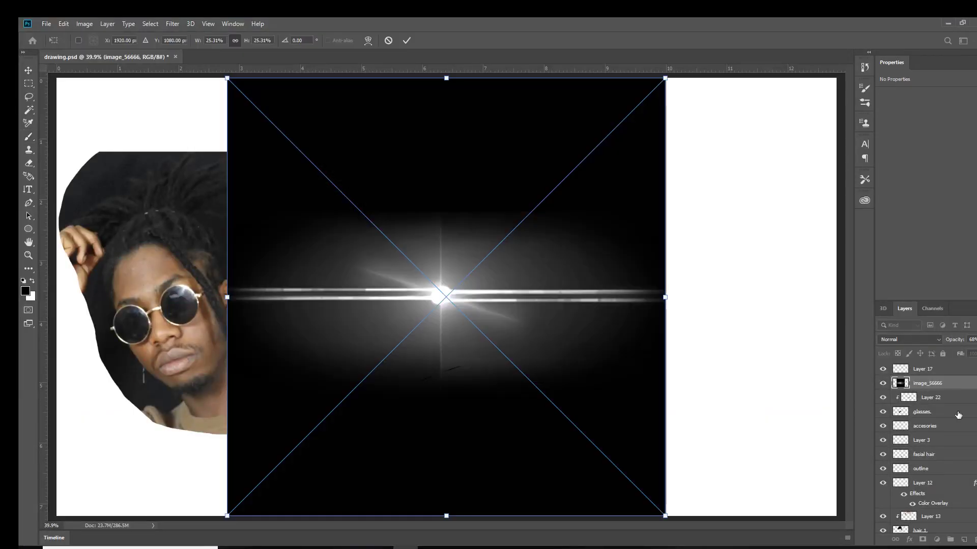
pyautogui.click(908, 339)
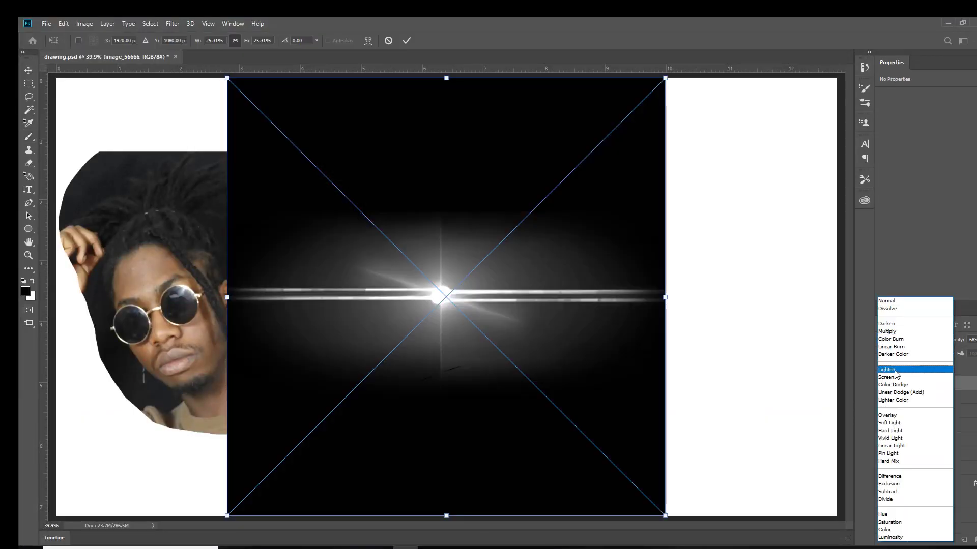
pyautogui.click(896, 418)
pyautogui.click(908, 339)
pyautogui.click(895, 300)
pyautogui.moveTo(910, 383); pyautogui.dragTo(914, 367)
pyautogui.click(908, 339)
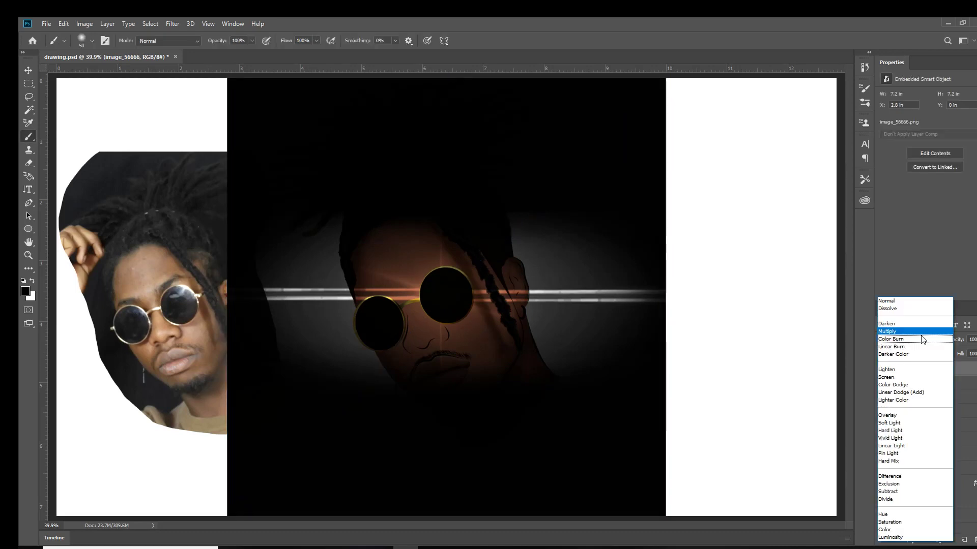
pyautogui.click(896, 379)
# Step: Scale the flare to about 9%, place it on the face, stretch and rotate it diagonally
pyautogui.hotkey('ctrl', 't')
pyautogui.hotkey('ctrl', '-')
pyautogui.moveTo(578, 164); pyautogui.dragTo(491, 224)
pyautogui.moveTo(454, 253); pyautogui.dragTo(460, 266)
pyautogui.scroll(2, 459, 267)
pyautogui.moveTo(438, 194); pyautogui.dragTo(438, 77)
pyautogui.scroll(-2, 453, 339)
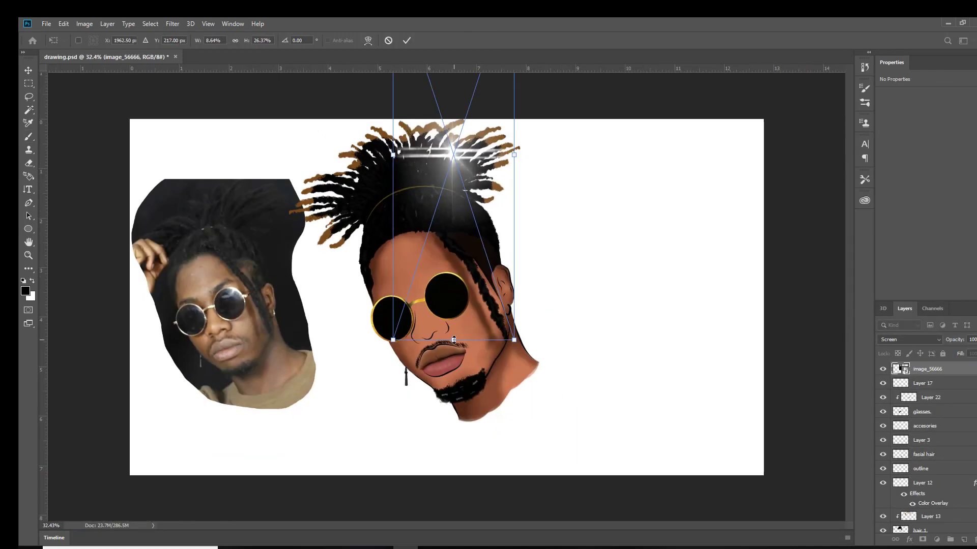
pyautogui.moveTo(378, 264); pyautogui.dragTo(502, 212)
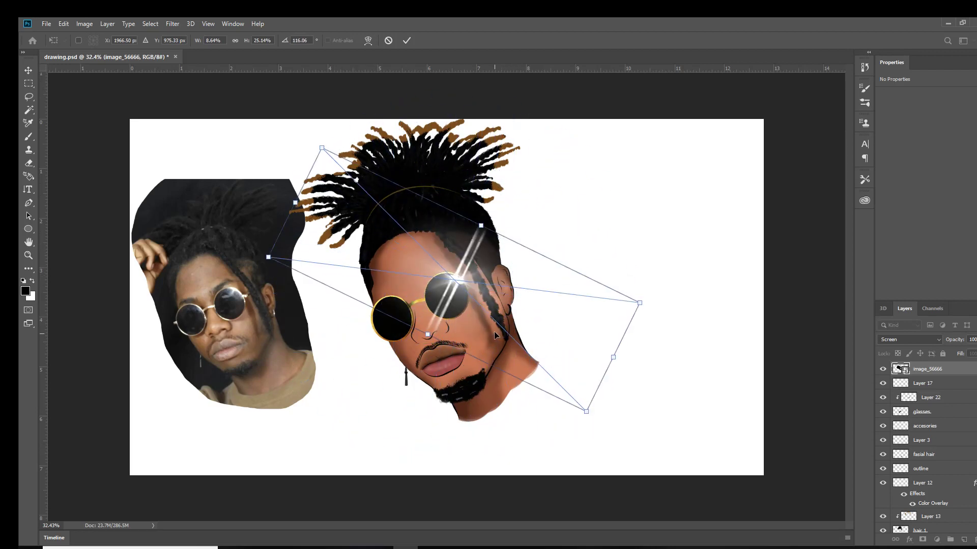
# Step: Rasterize the flare layer and erase extra streaks, including the lower one near the nose
pyautogui.press('Return')
pyautogui.scroll(2, 502, 213)
pyautogui.press('e')
pyautogui.click(484, 227)
pyautogui.moveTo(473, 239)
pyautogui.mouseDown()
pyautogui.moveTo(440, 364)
pyautogui.moveTo(458, 295)
pyautogui.mouseUp()
pyautogui.moveTo(386, 250); pyautogui.dragTo(504, 209)
pyautogui.hotkey('ctrl', 'z')
pyautogui.hotkey('ctrl', 'z')
pyautogui.hotkey('ctrl', 'z')
pyautogui.moveTo(402, 357); pyautogui.dragTo(442, 320)
# Step: Shrink the flare to about 58% into a small glint on the right lens
pyautogui.hotkey('ctrl', 't')
pyautogui.moveTo(733, 153); pyautogui.dragTo(580, 433)
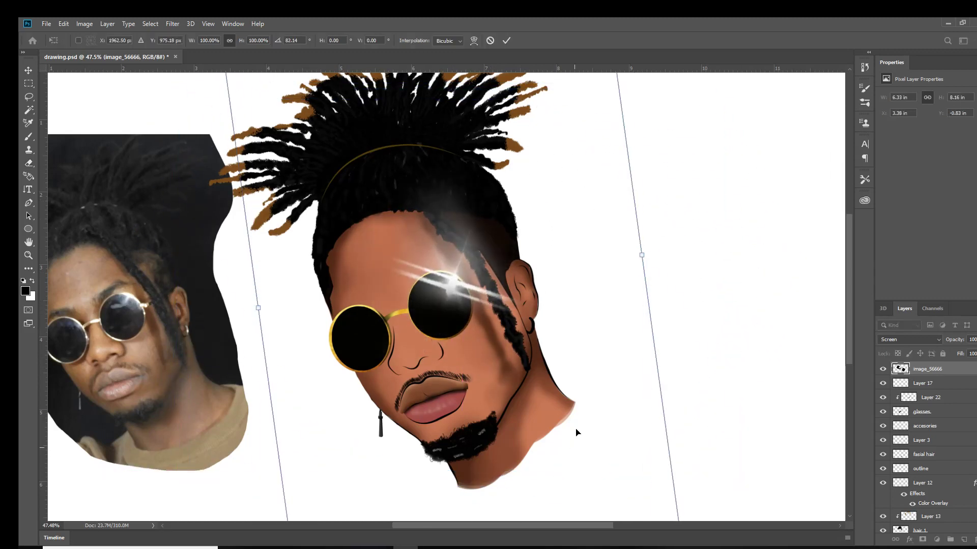
pyautogui.press('Escape')
pyautogui.keyDown('alt'); pyautogui.scroll(-2, 508, 239); pyautogui.keyUp('alt')
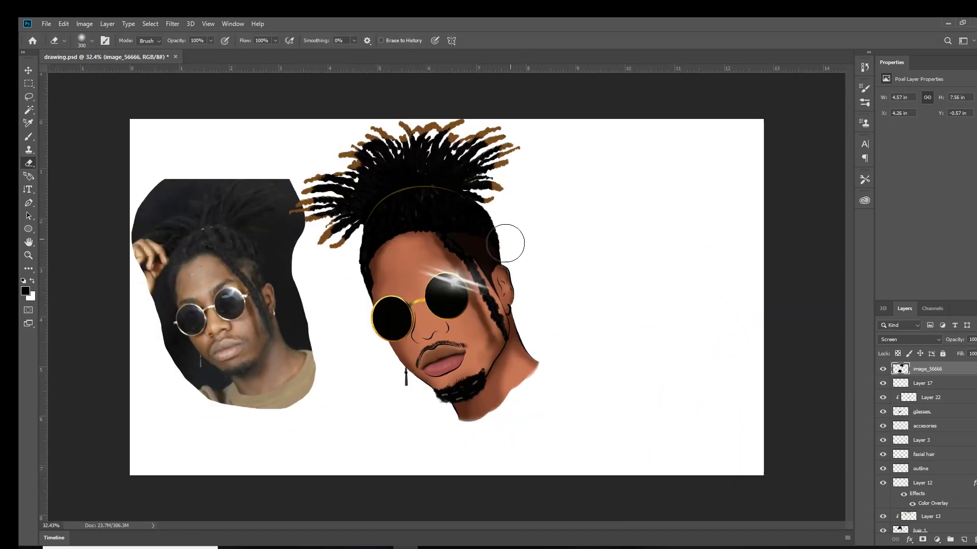
pyautogui.hotkey('ctrl', 't')
pyautogui.moveTo(548, 127); pyautogui.dragTo(503, 187)
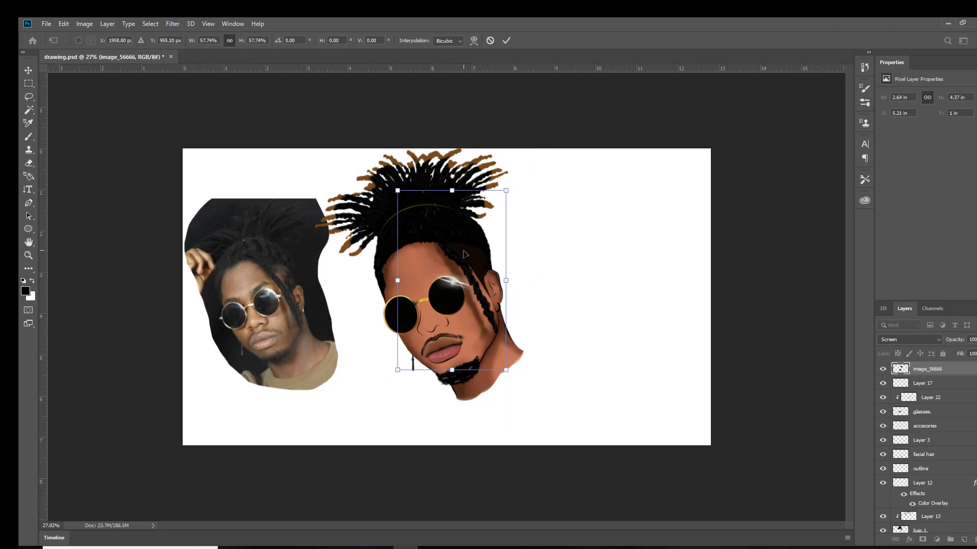
pyautogui.scroll(3, 479, 275)
pyautogui.press('Return')
pyautogui.press('e')
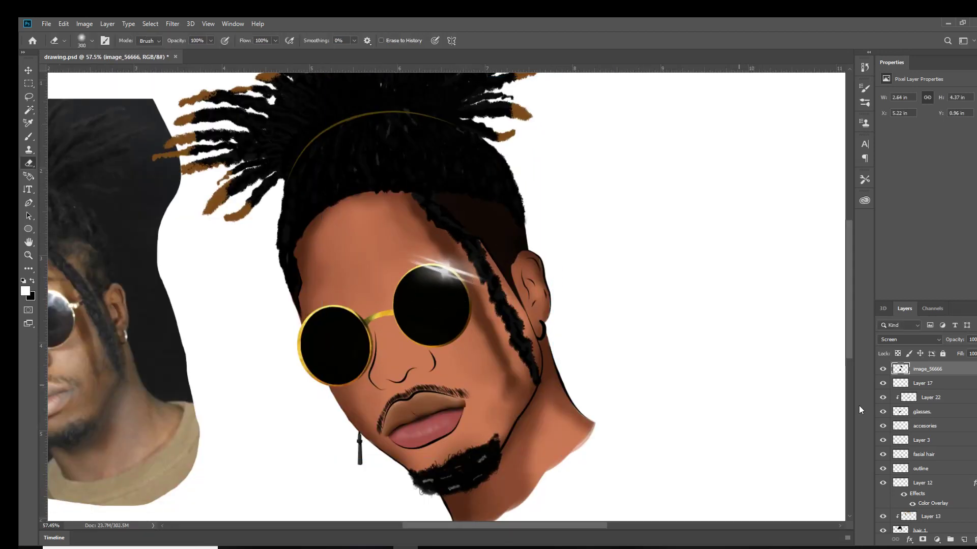
pyautogui.hotkey('ctrl', 'shift', 'alt', 'n')
pyautogui.press('b')
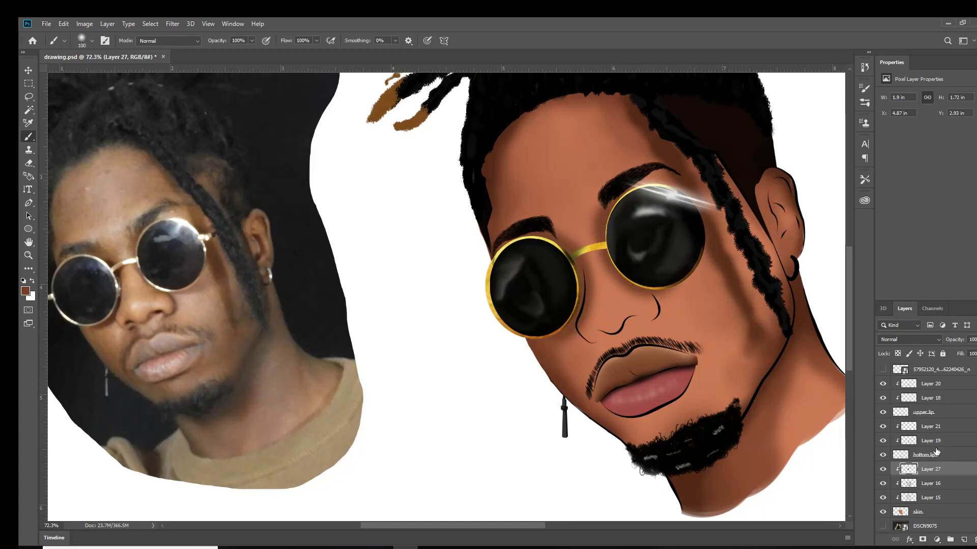
# Step: Set Layer 27 to Darken and give it a dark brown colour overlay
pyautogui.click(909, 340)
pyautogui.rightClick(931, 469)
pyautogui.click(926, 41)
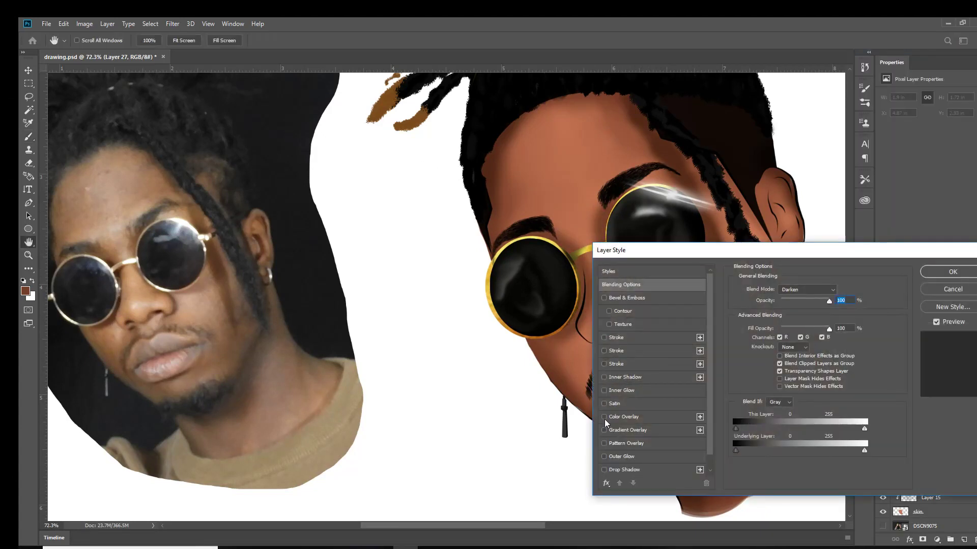
pyautogui.click(623, 417)
pyautogui.click(934, 253)
pyautogui.click(793, 242)
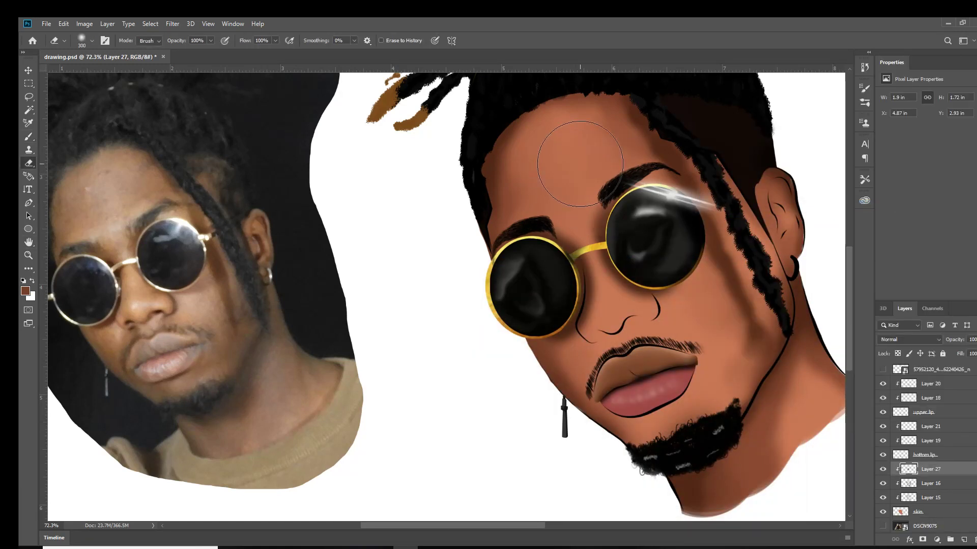
# Step: On a new layer above Layer 27, brush shading near the right lens's lower rim
pyautogui.click(964, 539)
pyautogui.press('b')
pyautogui.moveTo(677, 281); pyautogui.dragTo(685, 280)
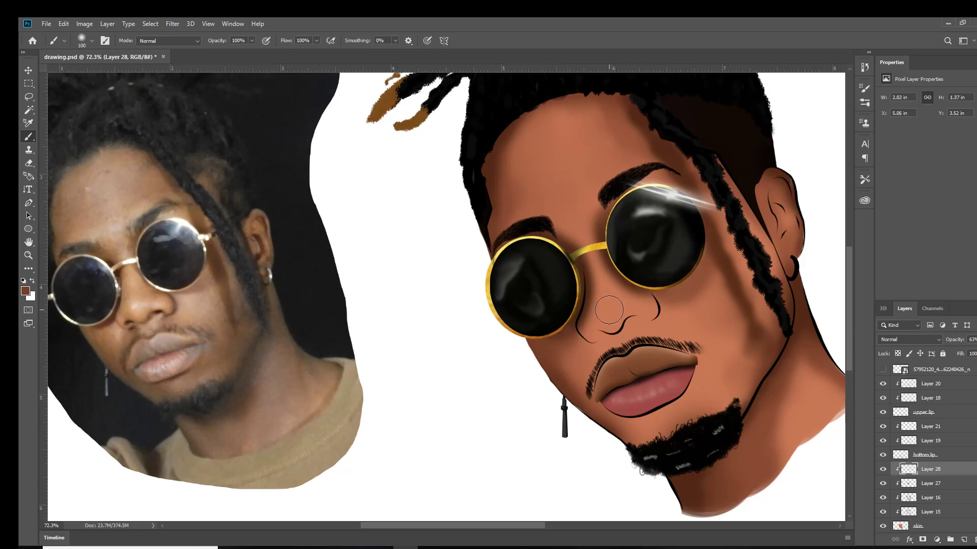
pyautogui.moveTo(572, 220); pyautogui.dragTo(613, 260)
pyautogui.press('x')
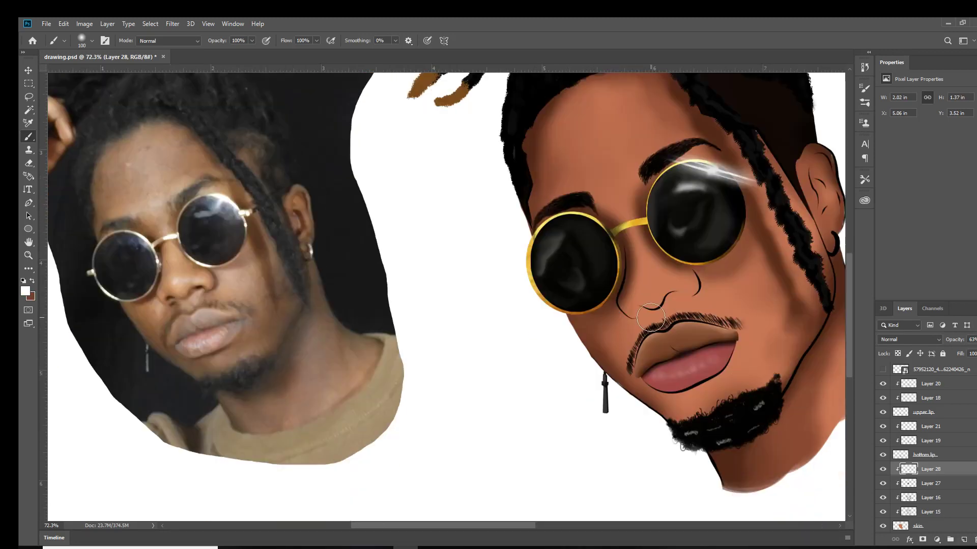
pyautogui.scroll(4, 621, 232)
pyautogui.scroll(-1, 903, 420)
# Step: Add Layer 29 above the bottom lip layer and start a Pen path on the nose
pyautogui.click(903, 424)
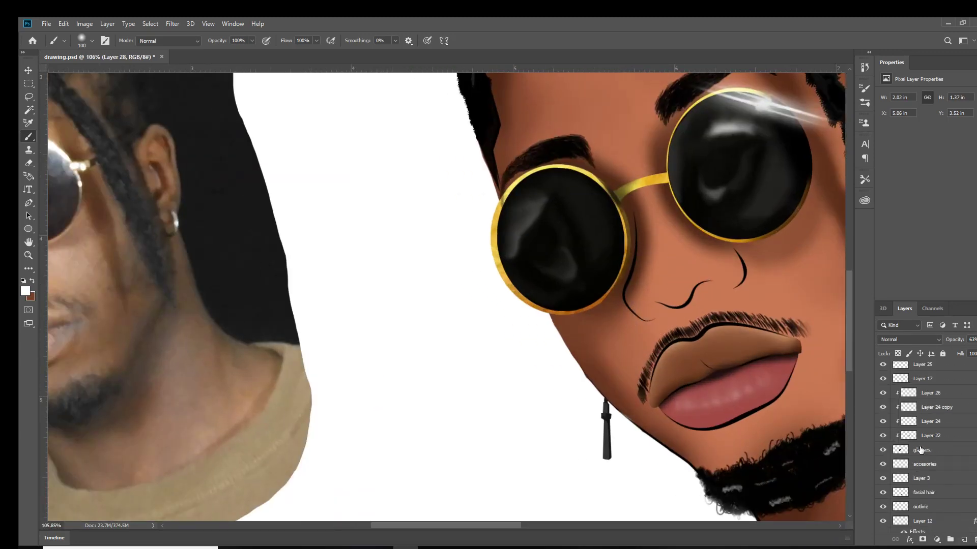
pyautogui.scroll(1, 945, 400)
pyautogui.scroll(5, 944, 400)
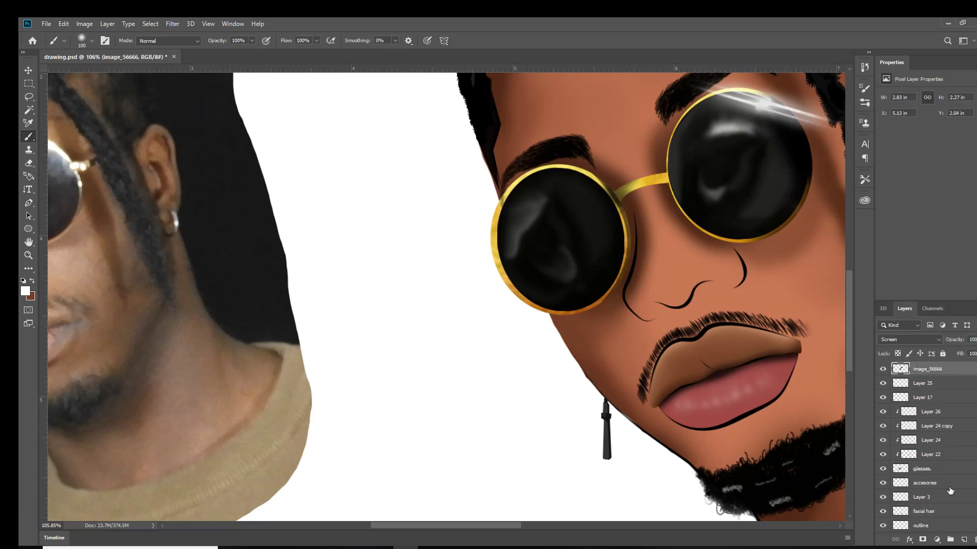
pyautogui.click(922, 368)
pyautogui.scroll(3, 524, 264)
pyautogui.press('p')
pyautogui.scroll(3, 524, 268)
pyautogui.scroll(-1, 484, 251)
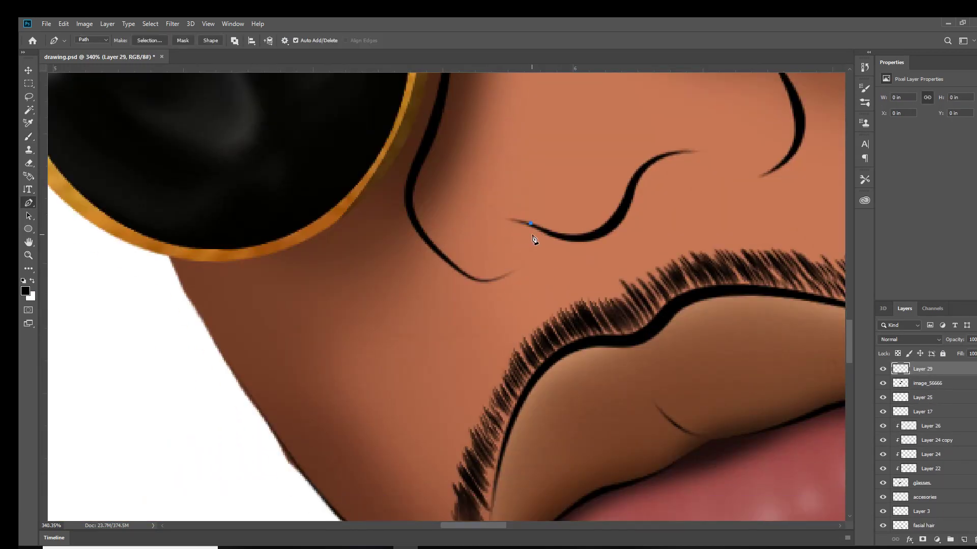
# Step: Hide the skin layer, fill both nostril paths with black, then hide the DSCN9075 photo layer
pyautogui.scroll(-6, 916, 432)
pyautogui.click(883, 497)
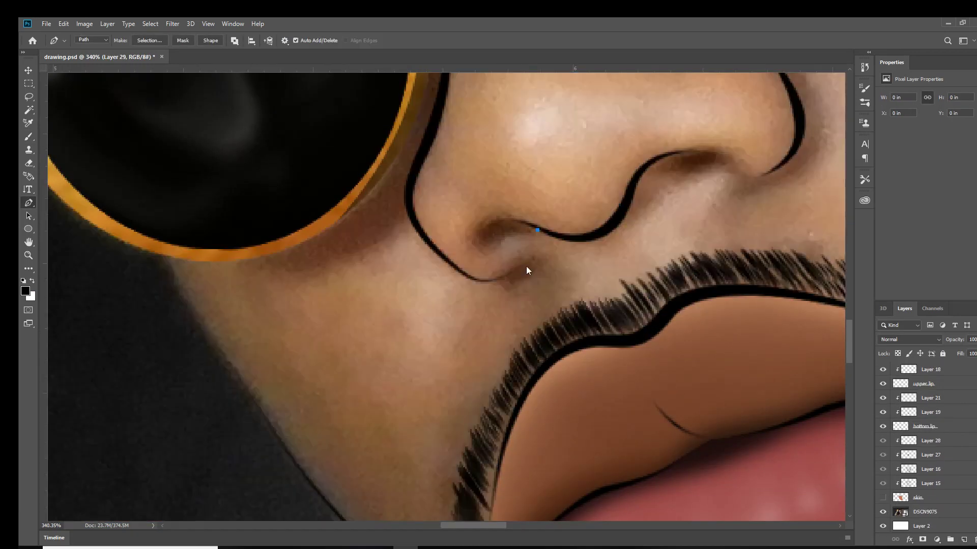
pyautogui.rightClick(571, 248)
pyautogui.click(646, 286)
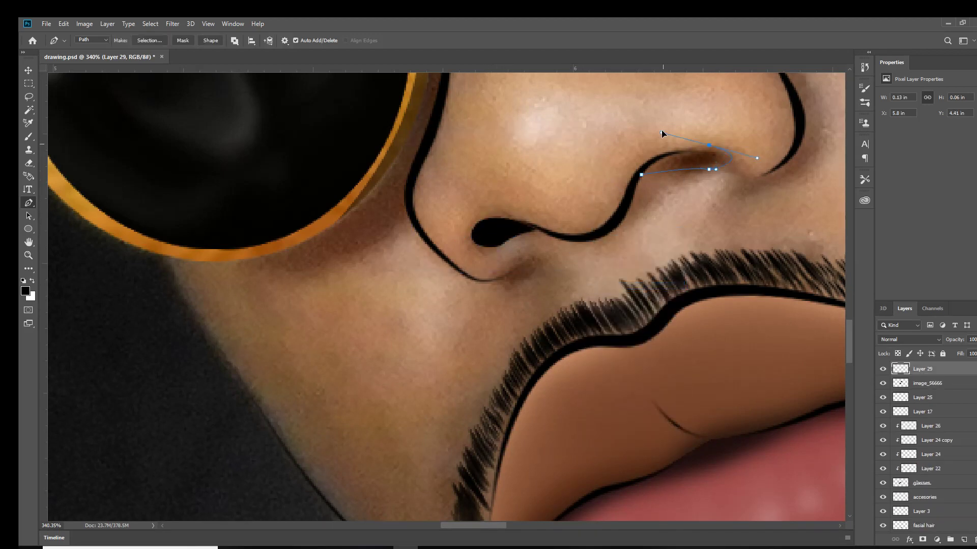
pyautogui.rightClick(642, 177)
pyautogui.click(711, 240)
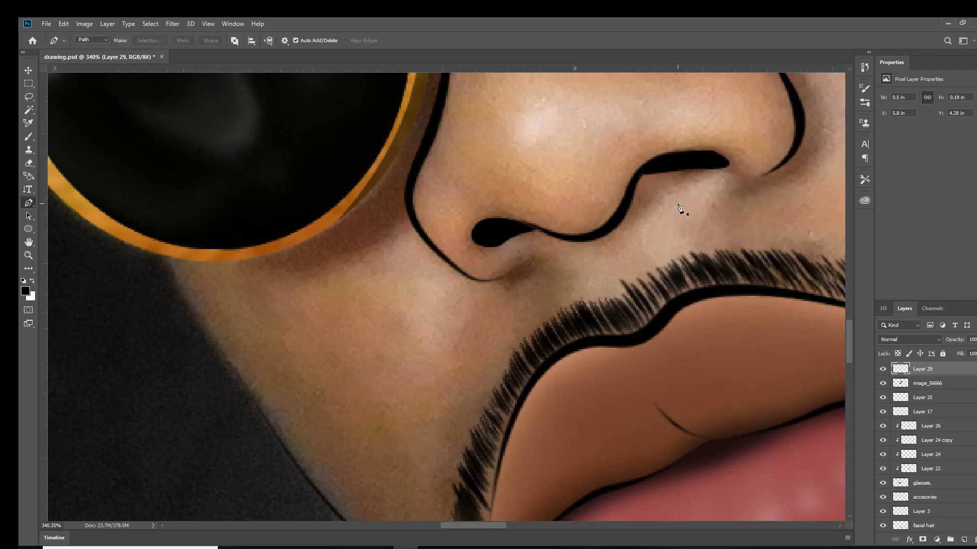
pyautogui.scroll(-8, 712, 305)
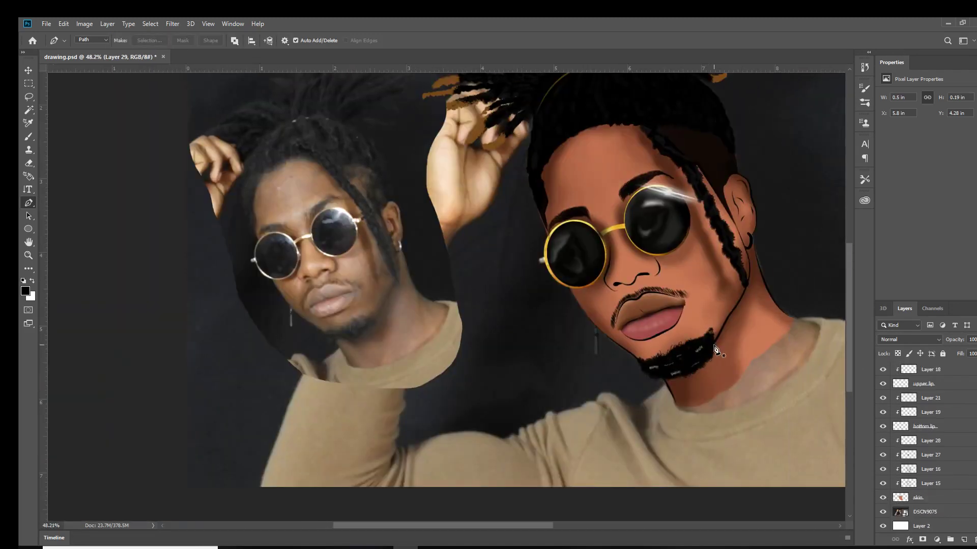
pyautogui.click(883, 512)
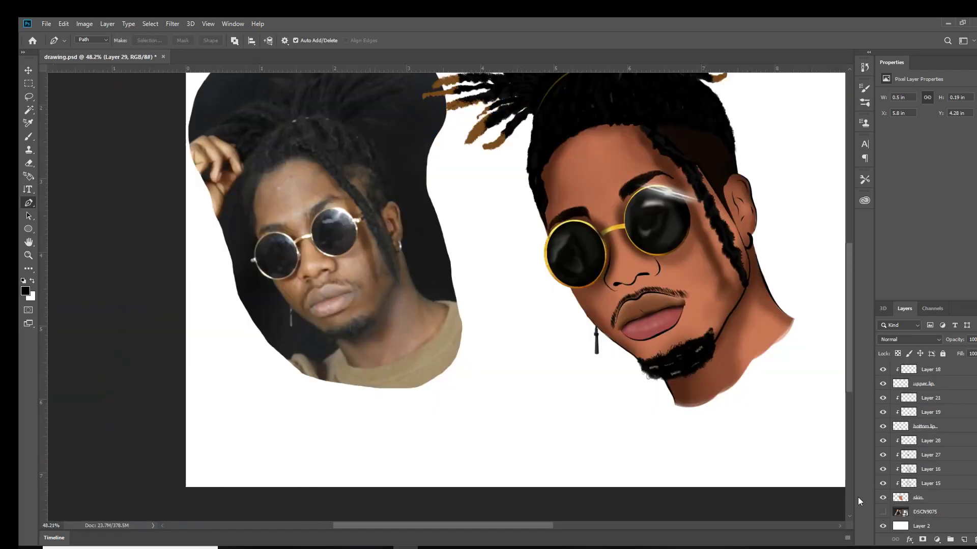
pyautogui.scroll(3, 638, 248)
pyautogui.click(29, 269)
pyautogui.click(76, 447)
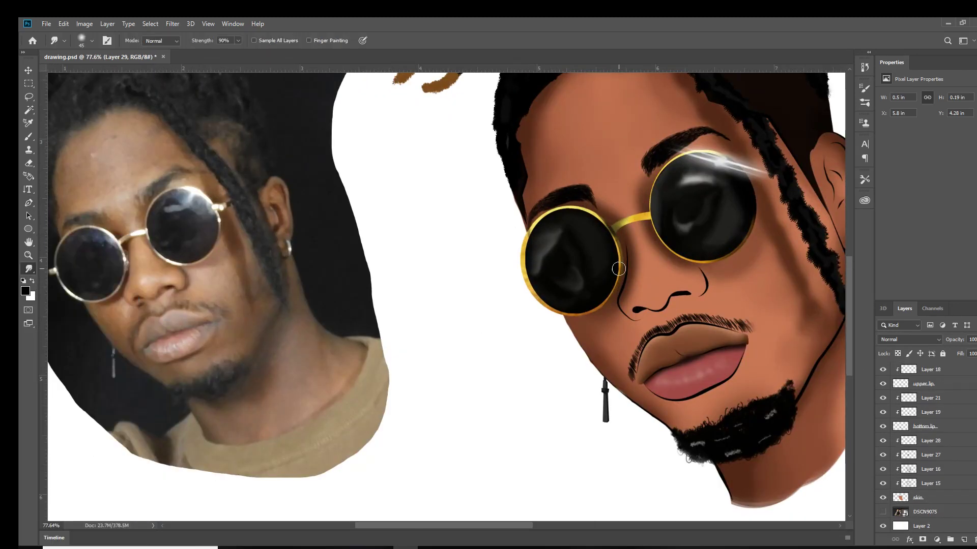
pyautogui.keyDown('ctrl'); pyautogui.click(638, 271); pyautogui.keyUp('ctrl')
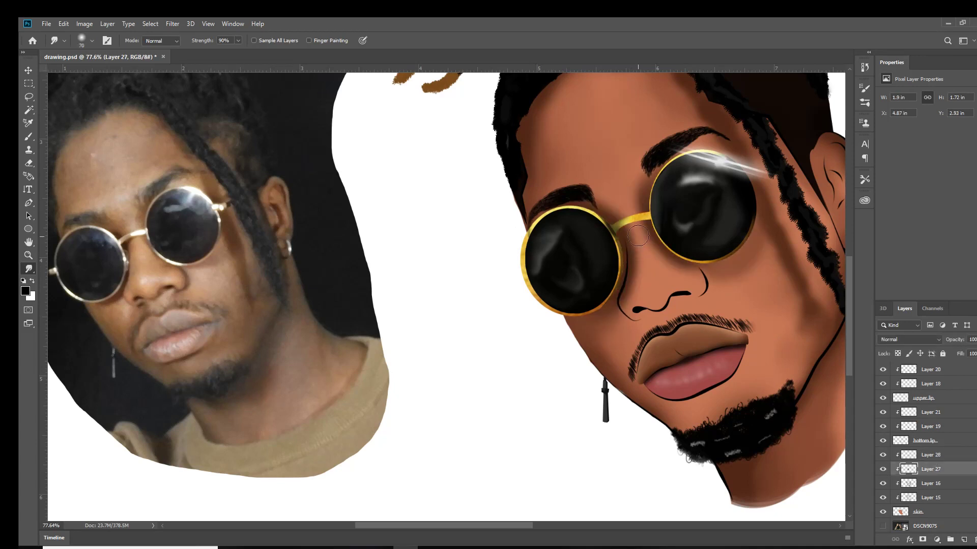
pyautogui.press(']')
pyautogui.press(']')
pyautogui.press(']')
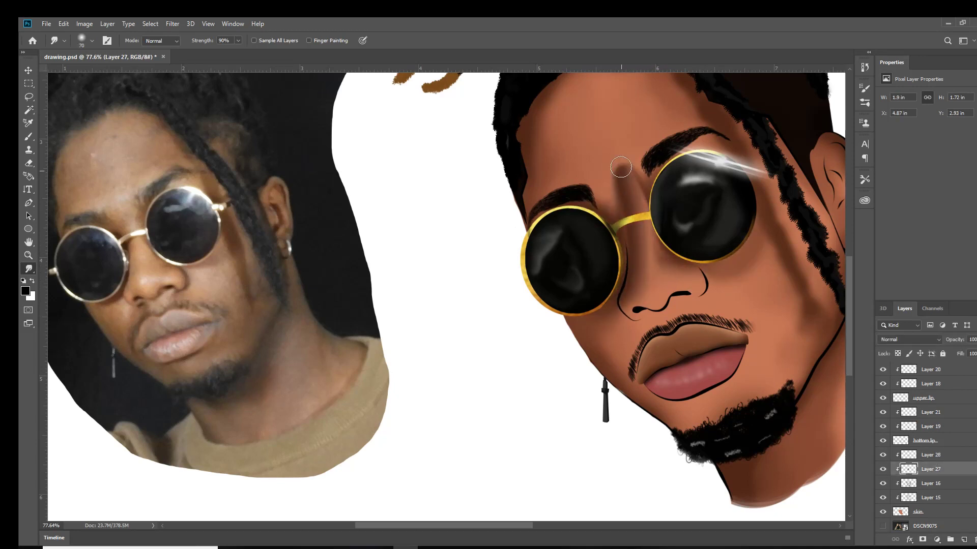
pyautogui.scroll(3, 646, 267)
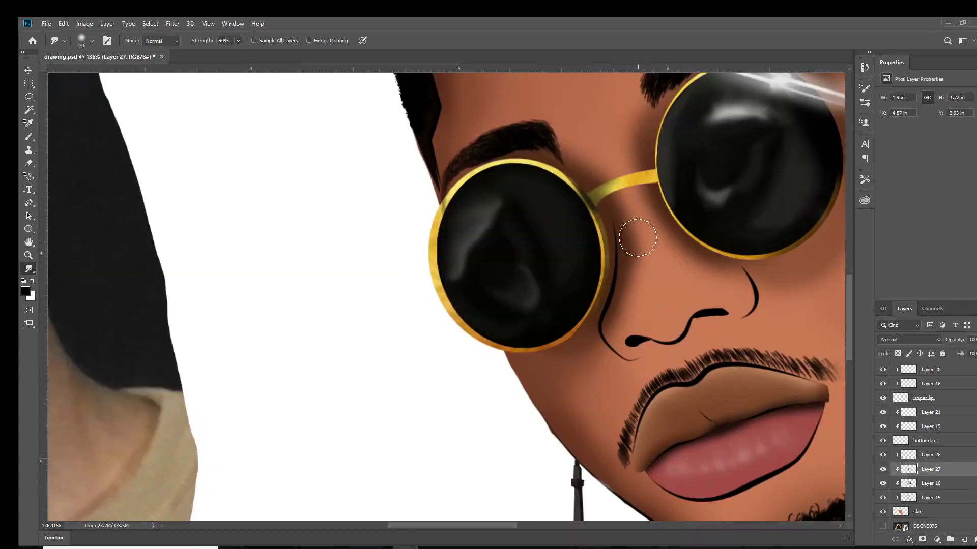
pyautogui.rightClick(643, 211)
pyautogui.press('Escape')
pyautogui.scroll(-2, 723, 265)
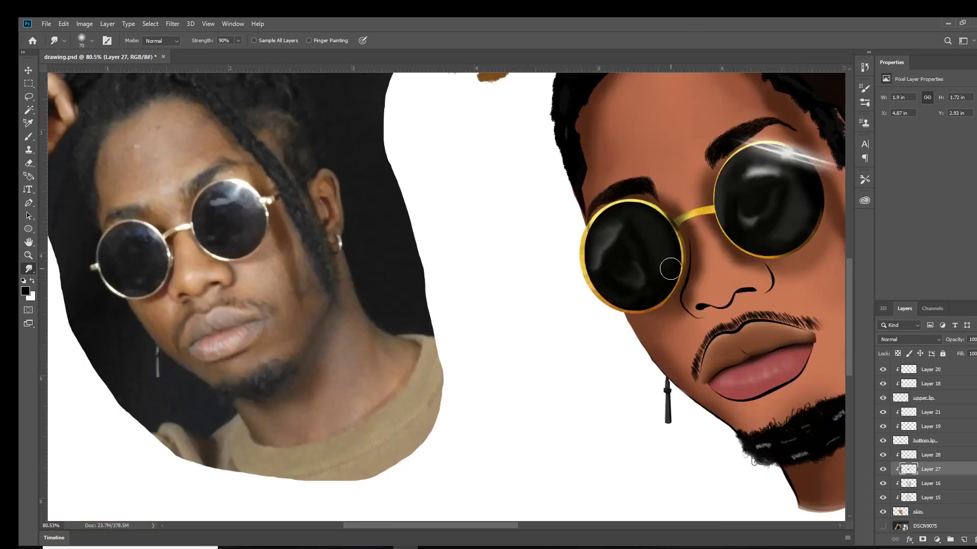
pyautogui.scroll(2, 729, 241)
pyautogui.scroll(-5, 712, 295)
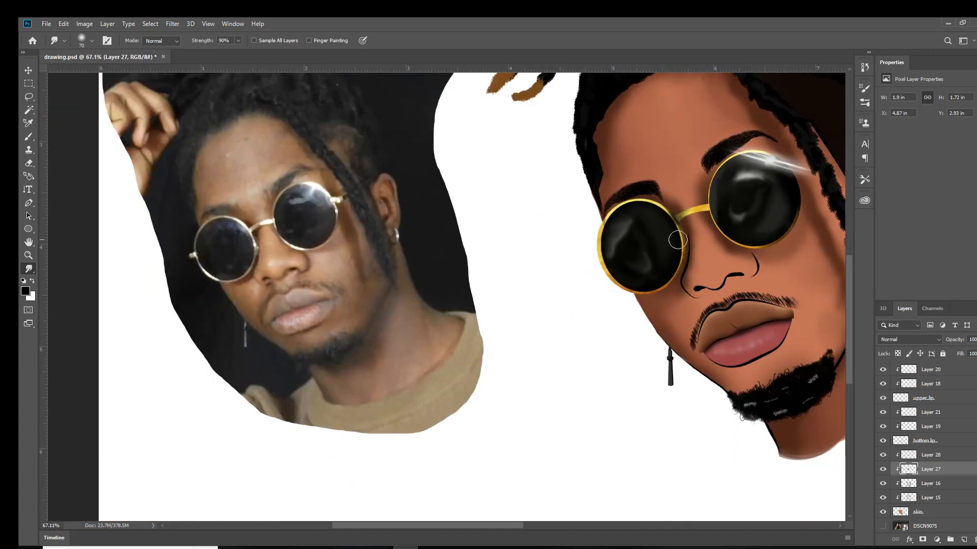
pyautogui.click(931, 454)
pyautogui.press('b')
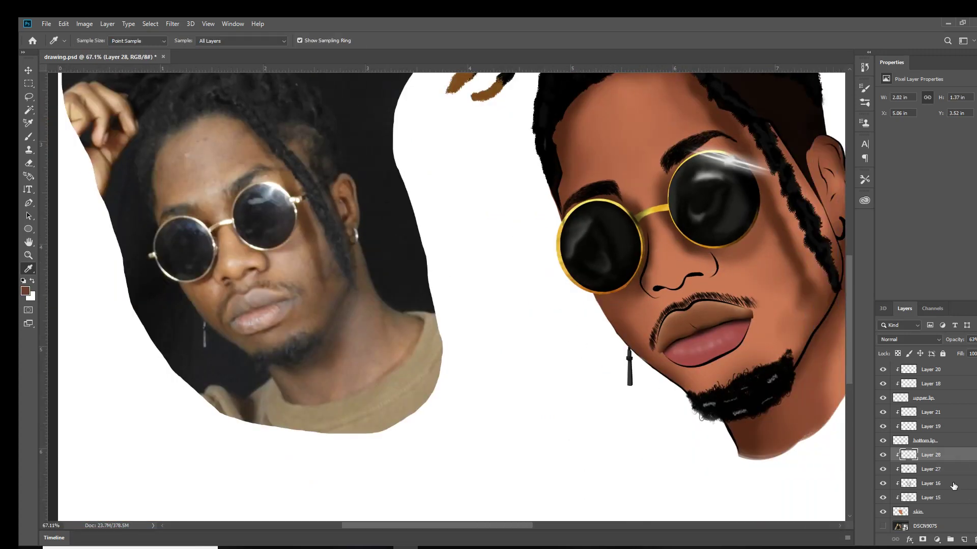
pyautogui.click(931, 483)
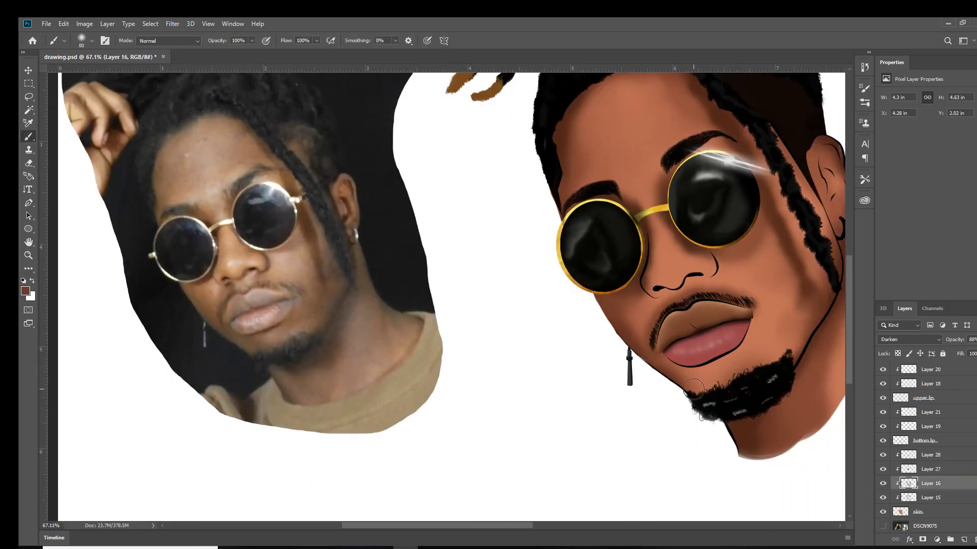
pyautogui.moveTo(681, 386); pyautogui.dragTo(745, 378)
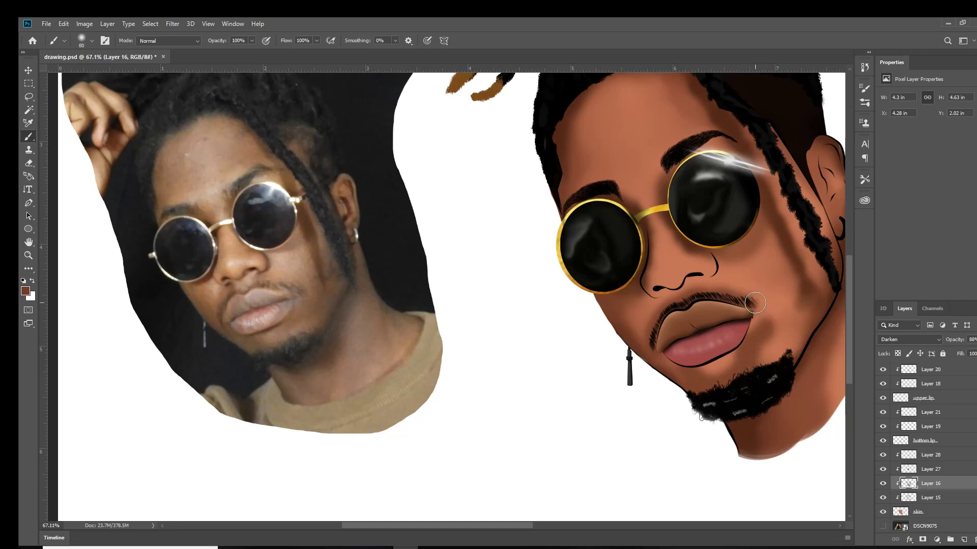
pyautogui.scroll(-5, 793, 330)
pyautogui.scroll(4, 595, 299)
pyautogui.scroll(-1, 712, 378)
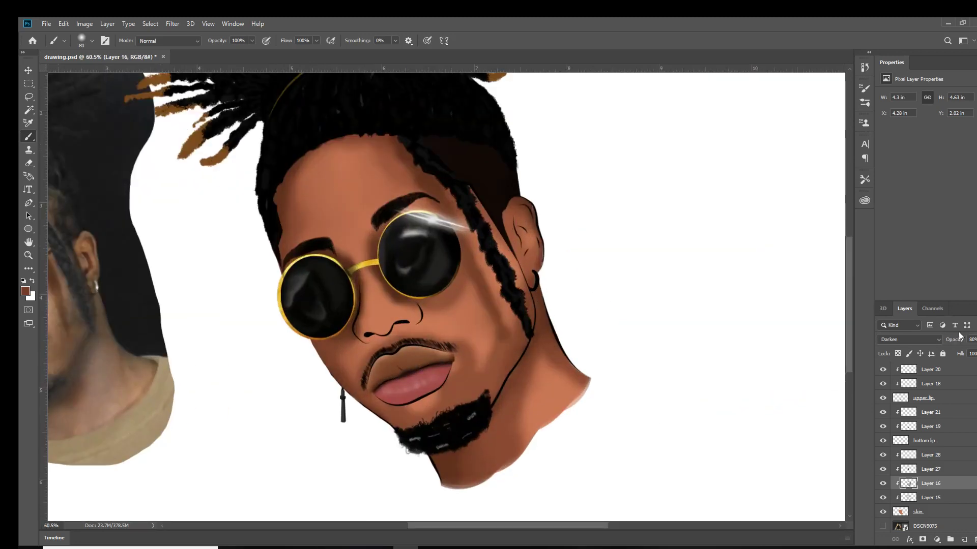
pyautogui.scroll(-2, 547, 331)
pyautogui.press('e')
pyautogui.scroll(5, 538, 210)
pyautogui.rightClick(537, 210)
pyautogui.click(28, 269)
pyautogui.click(72, 404)
pyautogui.rightClick(515, 312)
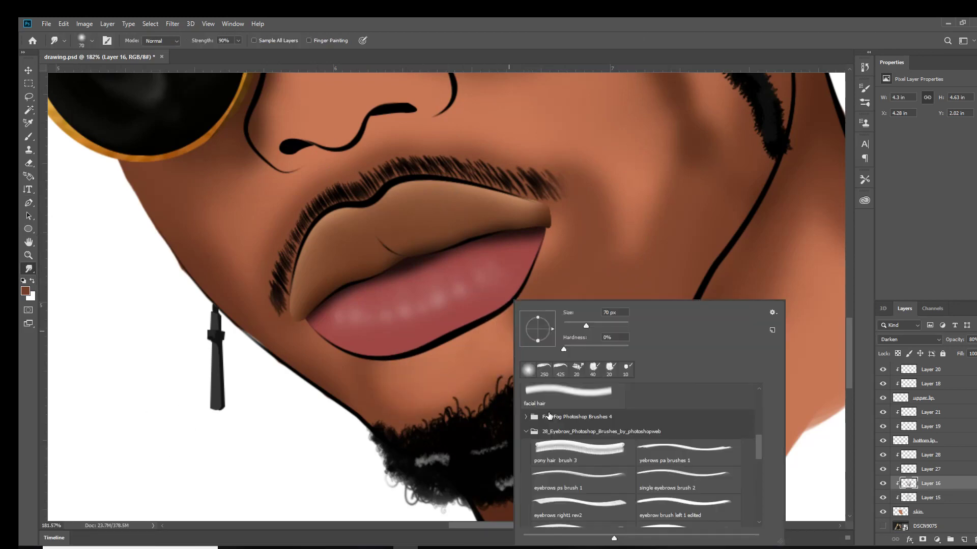
pyautogui.click(63, 24)
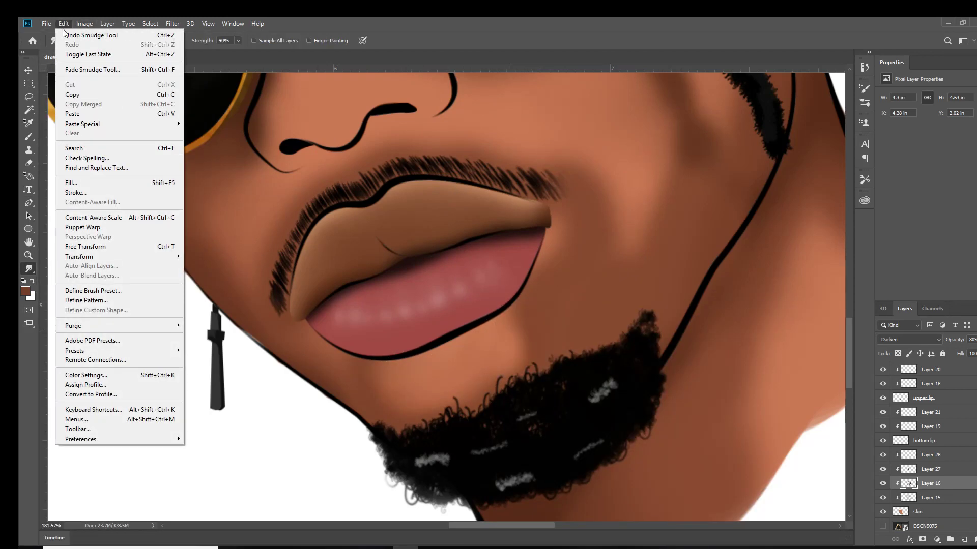
pyautogui.click(58, 40)
pyautogui.click(169, 60)
pyautogui.click(218, 225)
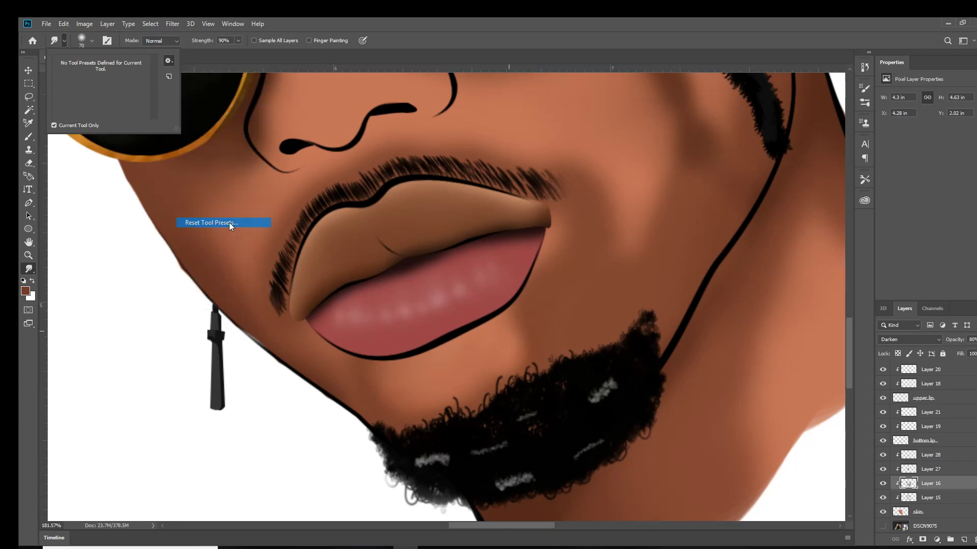
pyautogui.click(468, 215)
pyautogui.scroll(-3, 577, 228)
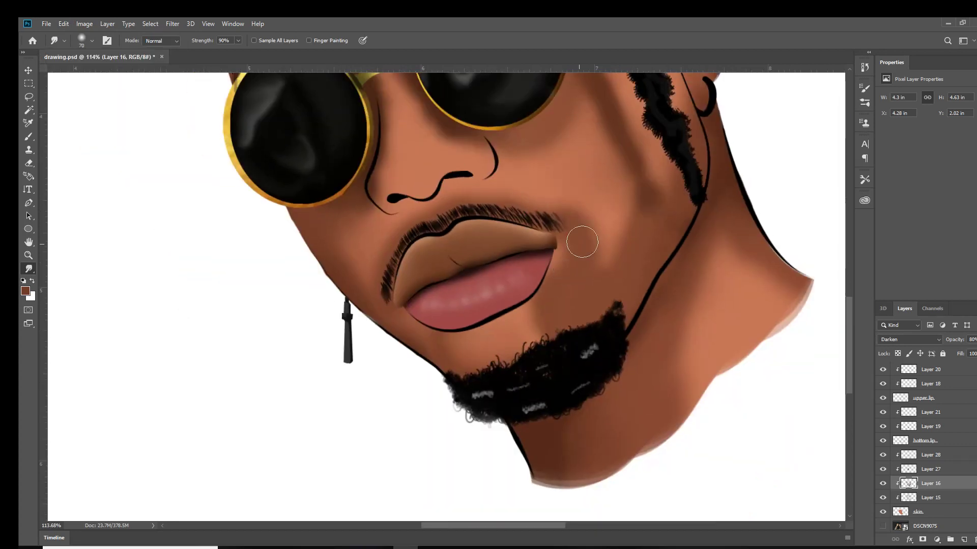
pyautogui.scroll(1, 548, 388)
pyautogui.scroll(-2, 512, 285)
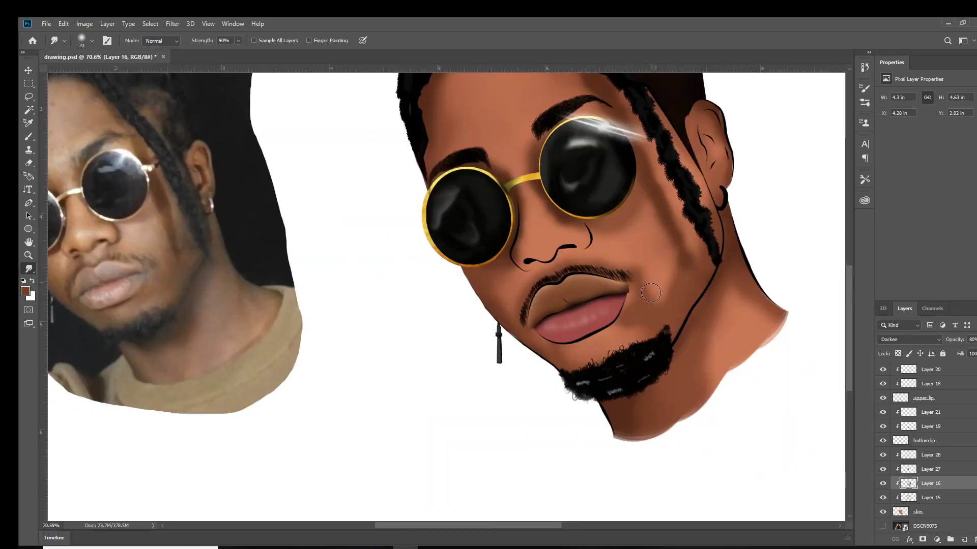
pyautogui.moveTo(943, 342); pyautogui.dragTo(937, 341)
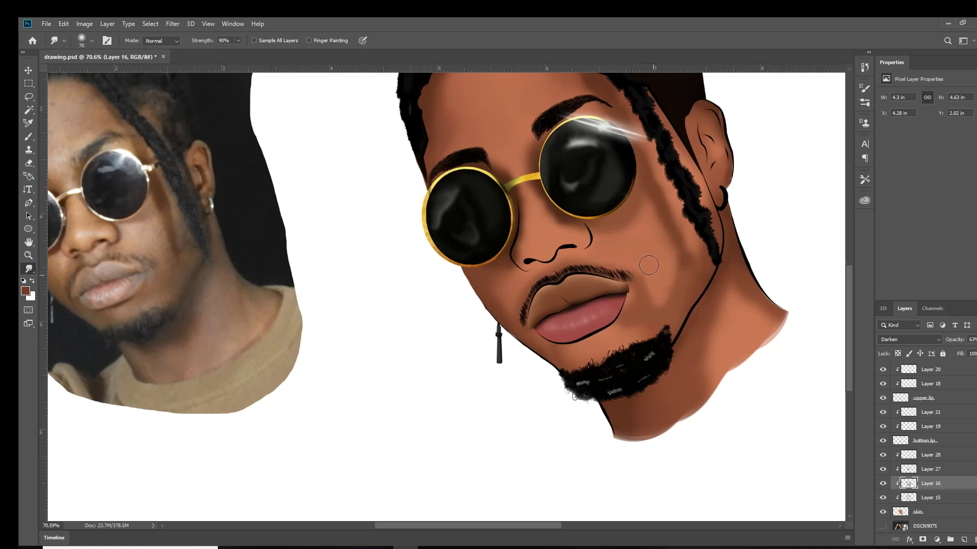
pyautogui.scroll(-2, 490, 257)
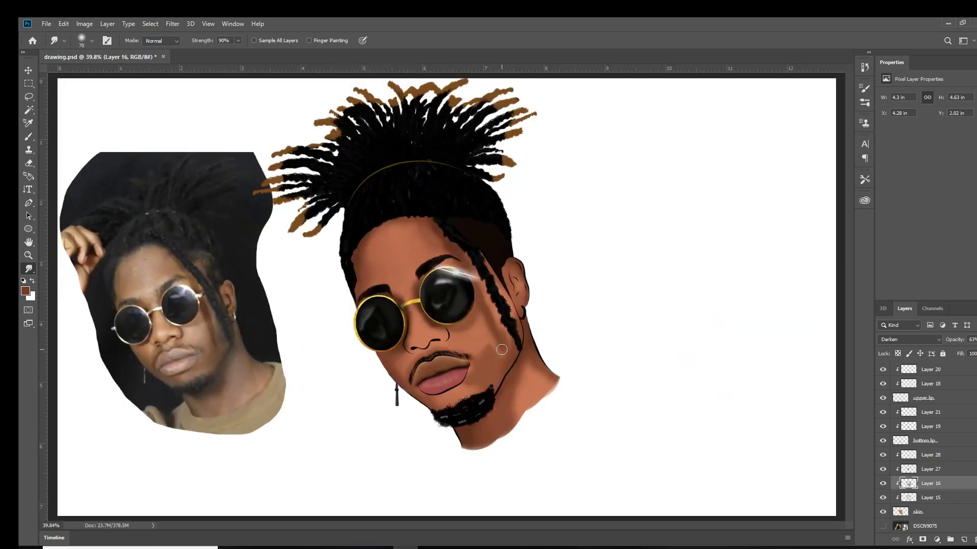
pyautogui.press('b')
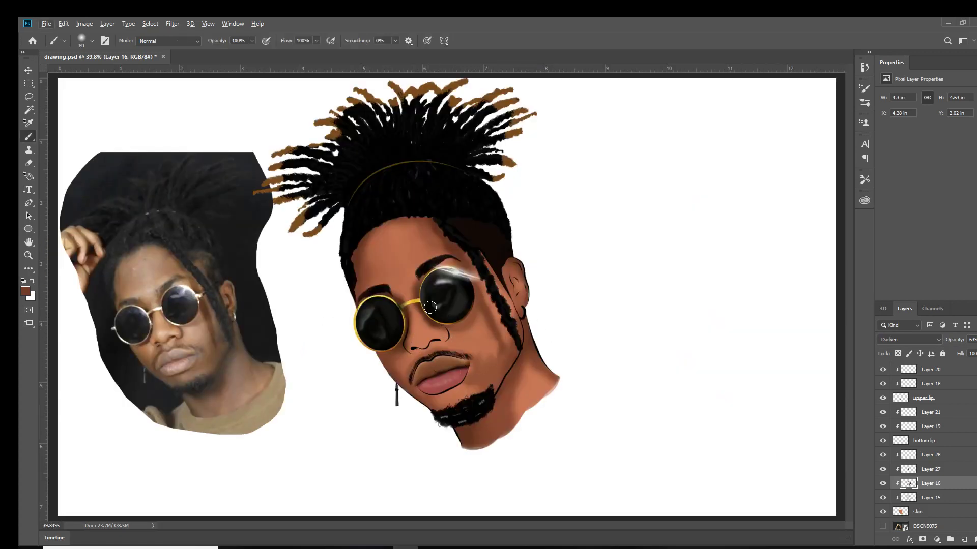
pyautogui.rightClick(437, 302)
pyautogui.press('Escape')
pyautogui.scroll(5, 443, 376)
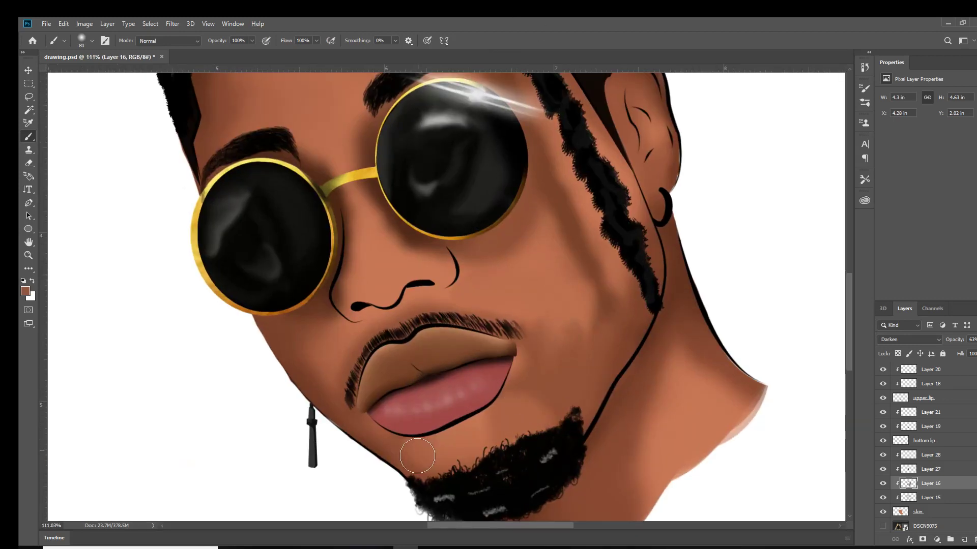
pyautogui.scroll(2, 419, 453)
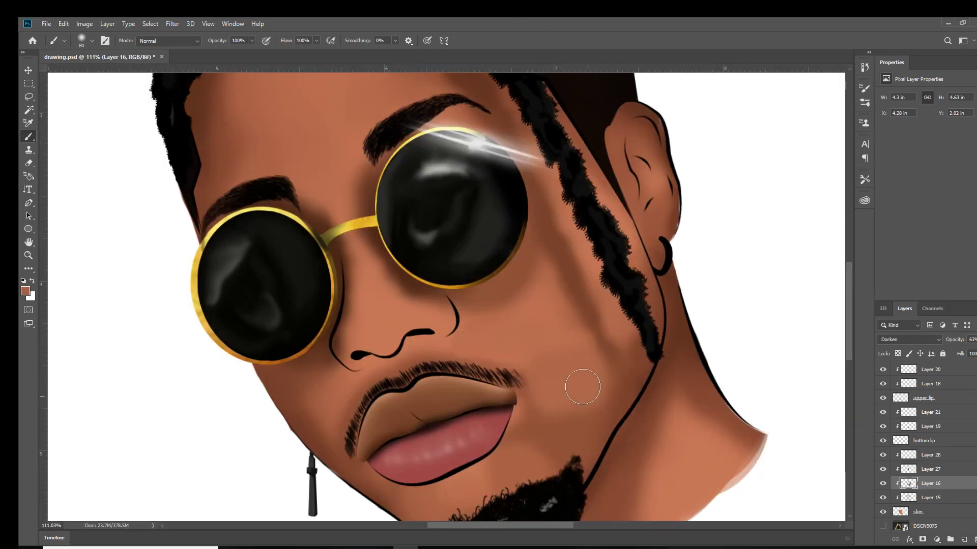
pyautogui.scroll(-3, 591, 390)
pyautogui.scroll(3, 610, 337)
pyautogui.scroll(-3, 610, 338)
pyautogui.scroll(-1, 578, 295)
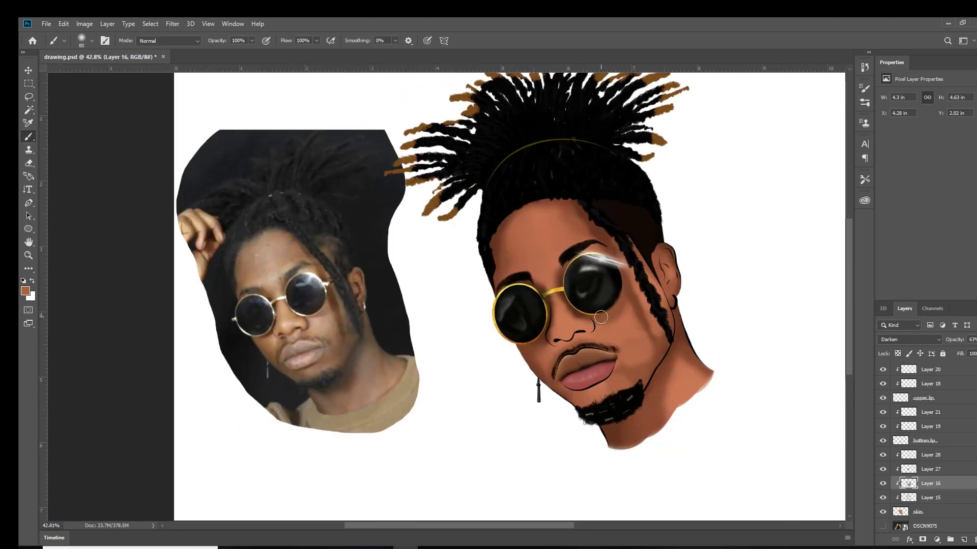
# Step: Add a new clipped layer and pick a lighter peach tone (ea9978) based on the sampled skin
pyautogui.click(904, 456)
pyautogui.hotkey('ctrl', 'shift', 'alt', 'n')
pyautogui.press('i')
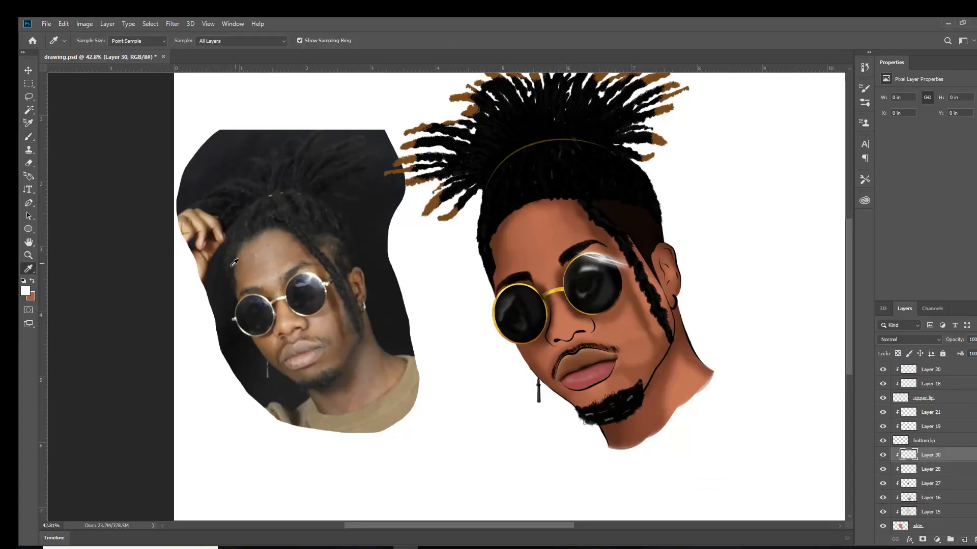
pyautogui.click(551, 255)
pyautogui.click(24, 290)
pyautogui.click(761, 166)
pyautogui.click(928, 152)
pyautogui.press('b')
# Step: Paint a peach highlight up the forehead and lower the layer opacity to 70%
pyautogui.scroll(1, 612, 298)
pyautogui.scroll(1, 612, 298)
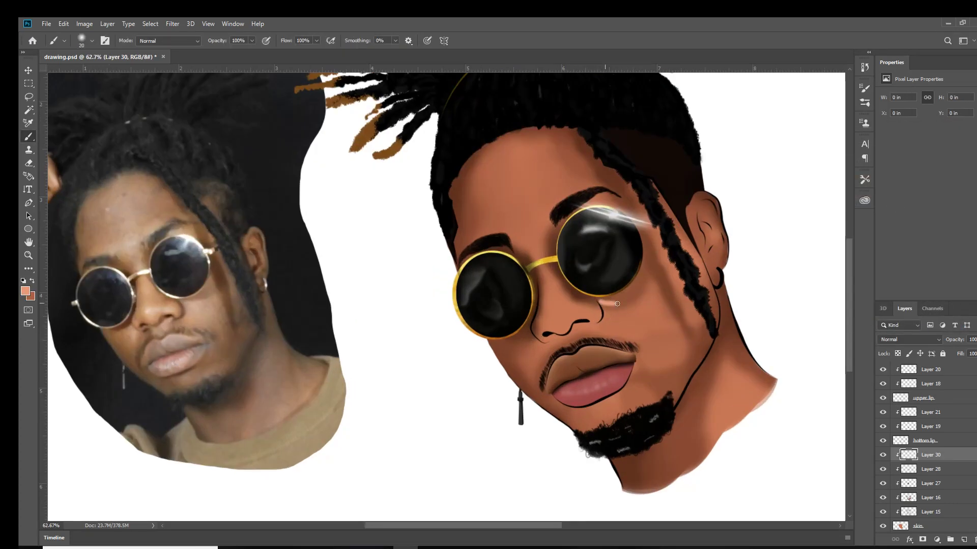
pyautogui.scroll(1, 614, 296)
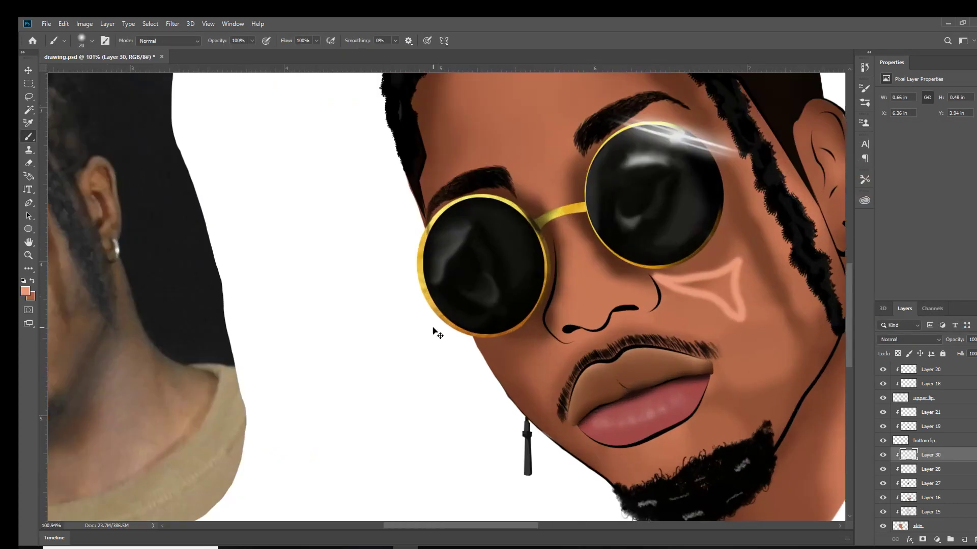
pyautogui.scroll(-2, 583, 300)
pyautogui.scroll(4, 582, 300)
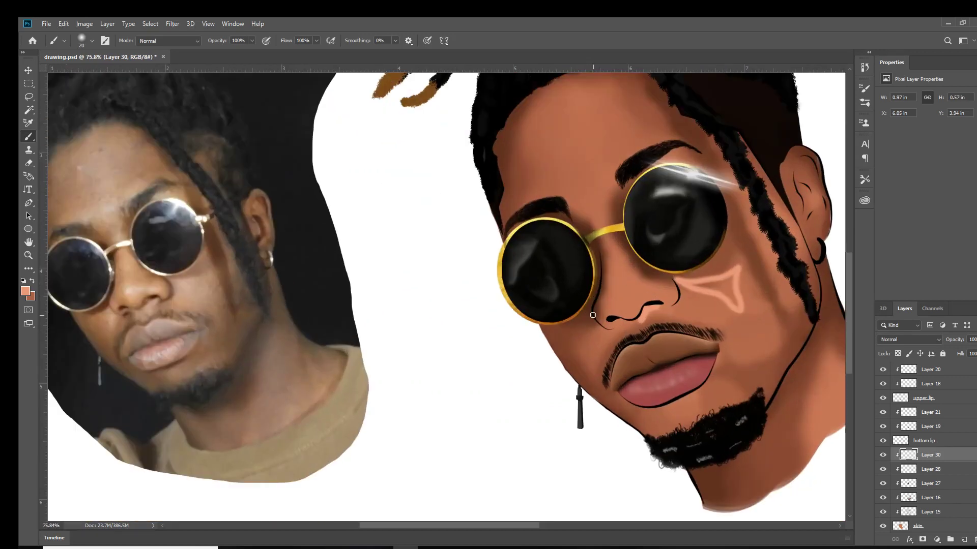
pyautogui.scroll(1, 584, 277)
pyautogui.hscroll(-1, 584, 276)
pyautogui.moveTo(638, 204)
pyautogui.mouseDown()
pyautogui.moveTo(608, 218)
pyautogui.moveTo(618, 152)
pyautogui.moveTo(628, 185)
pyautogui.mouseUp()
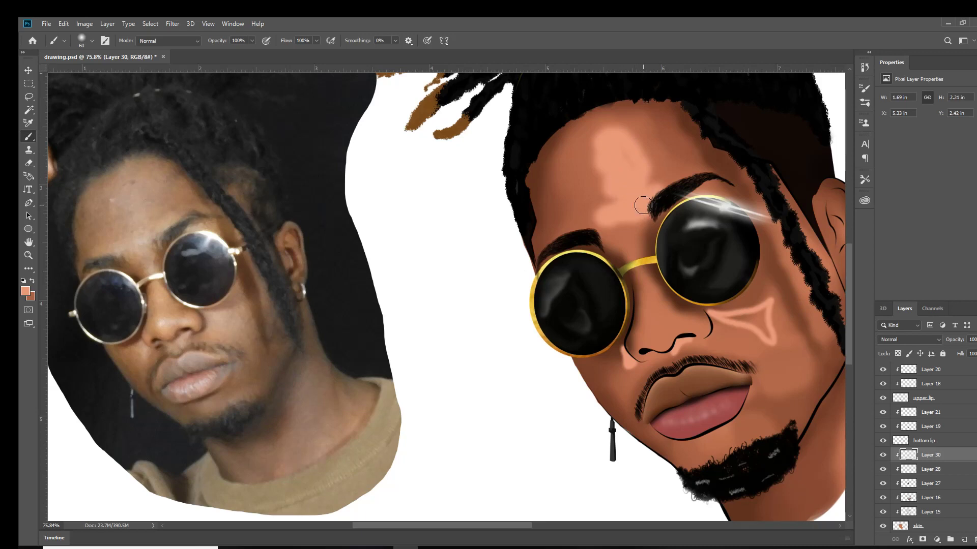
pyautogui.scroll(-2, 642, 205)
pyautogui.hscroll(1, 662, 312)
pyautogui.press('[')
pyautogui.press('[')
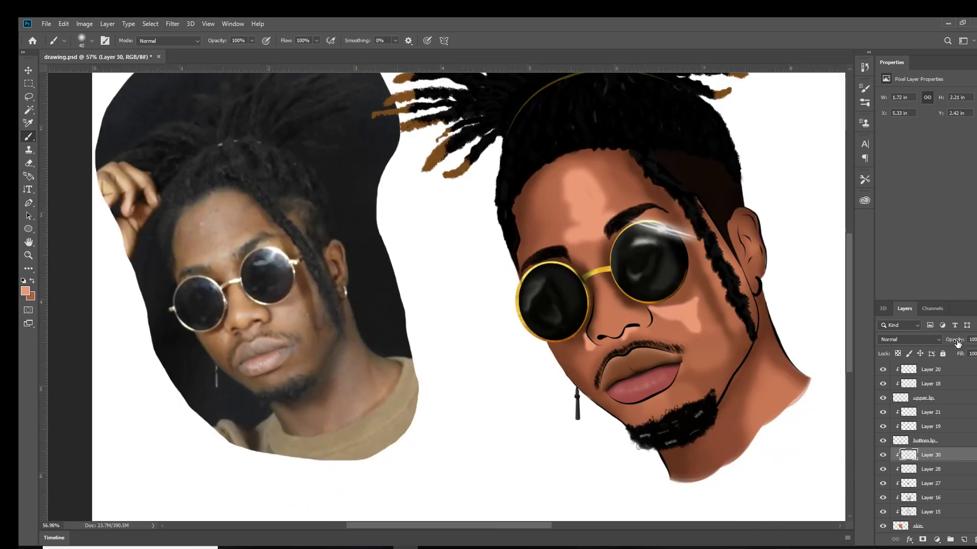
pyautogui.moveTo(957, 342); pyautogui.dragTo(942, 342)
pyautogui.hscroll(1, 664, 347)
# Step: Smudge the cheek, nose-bridge and forehead highlights into the surrounding skin
pyautogui.click(28, 269)
pyautogui.click(66, 468)
pyautogui.moveTo(624, 342); pyautogui.dragTo(644, 368)
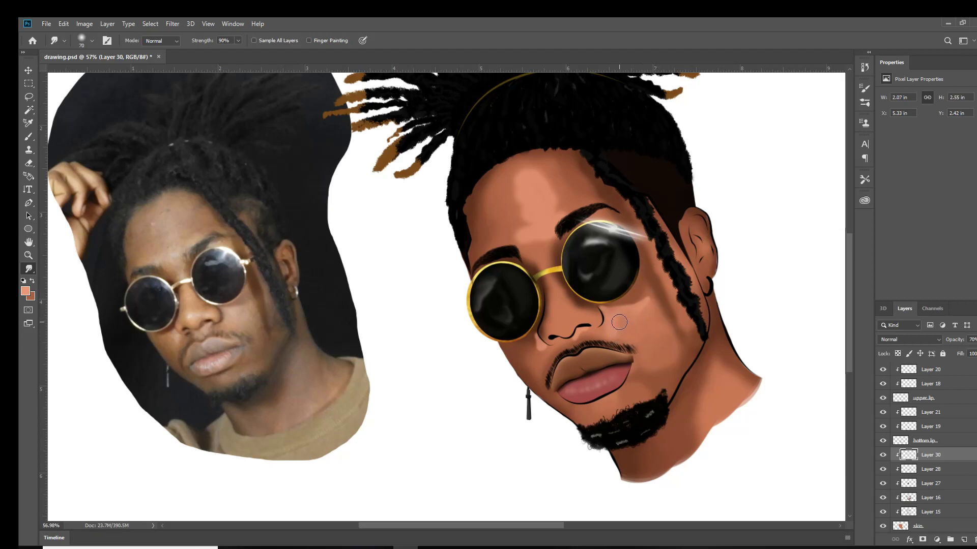
pyautogui.moveTo(619, 322); pyautogui.dragTo(609, 304)
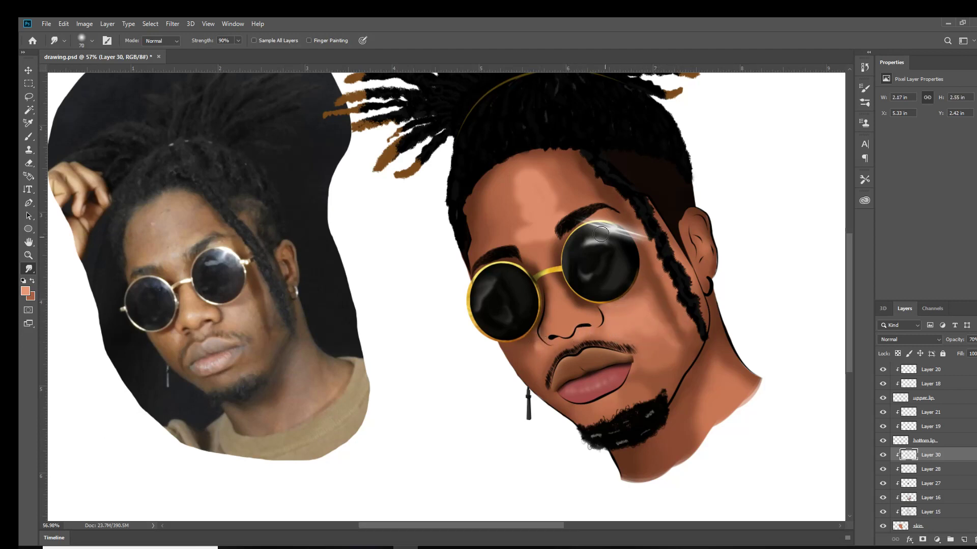
pyautogui.moveTo(546, 252); pyautogui.dragTo(557, 326)
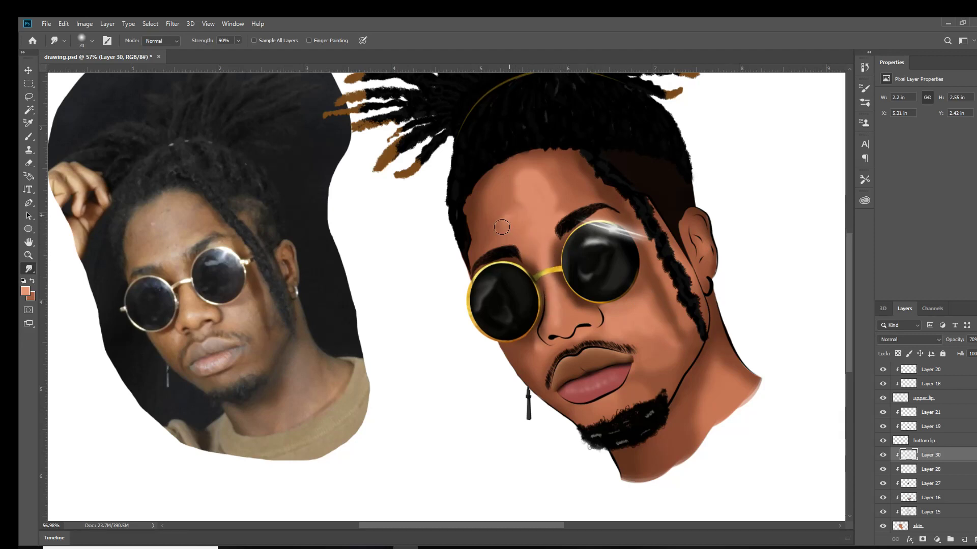
pyautogui.moveTo(520, 189); pyautogui.dragTo(526, 191)
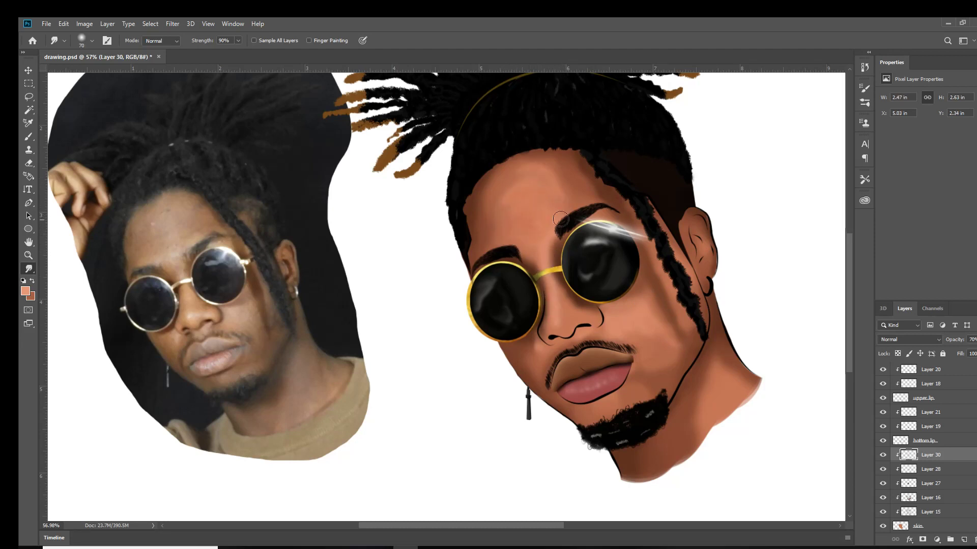
pyautogui.scroll(-1, 539, 224)
pyautogui.scroll(-2, 539, 224)
pyautogui.scroll(4, 368, 271)
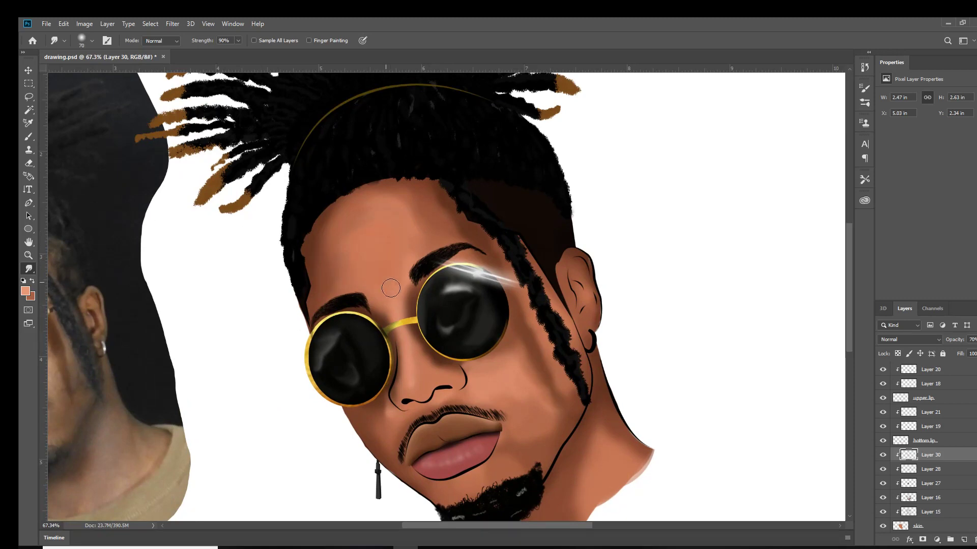
pyautogui.scroll(1, 264, 463)
pyautogui.press('b')
pyautogui.scroll(-2, 524, 361)
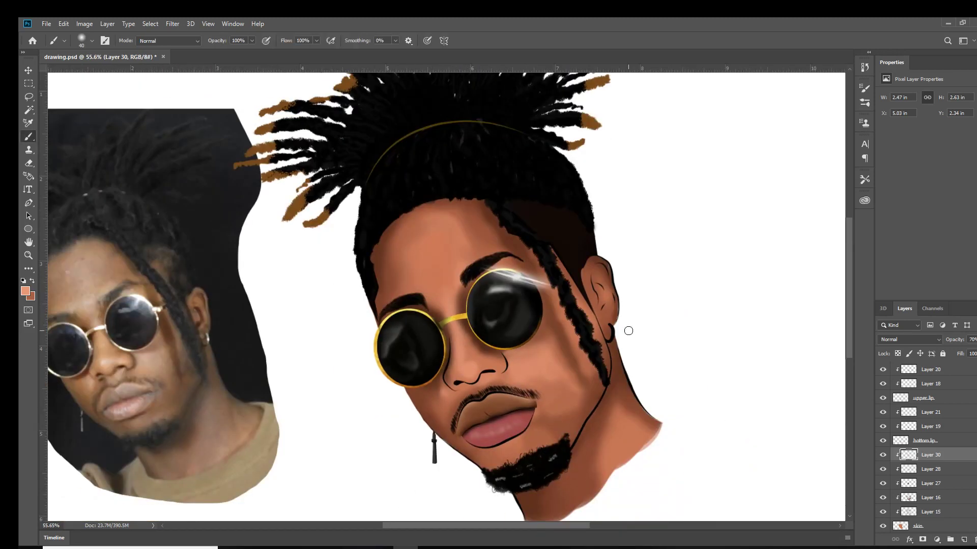
pyautogui.scroll(-2, 639, 307)
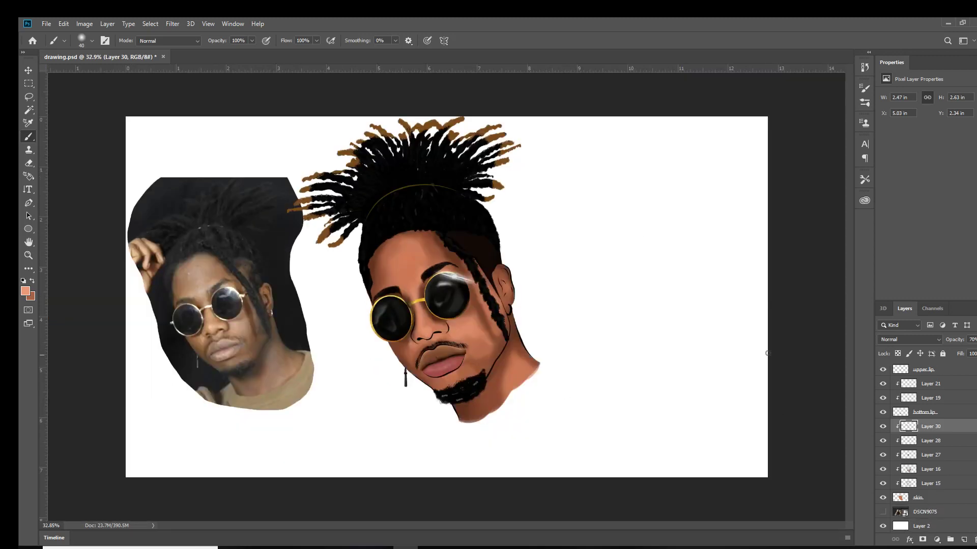
pyautogui.press('p')
pyautogui.scroll(3, 585, 354)
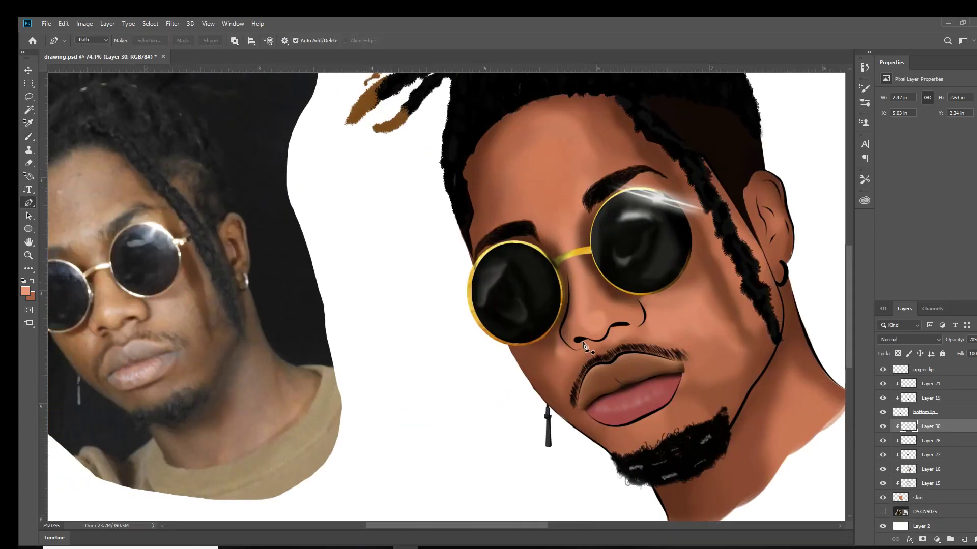
# Step: On a new clipped layer, fill Pen paths around the left and right nostril wings
pyautogui.scroll(5, 602, 353)
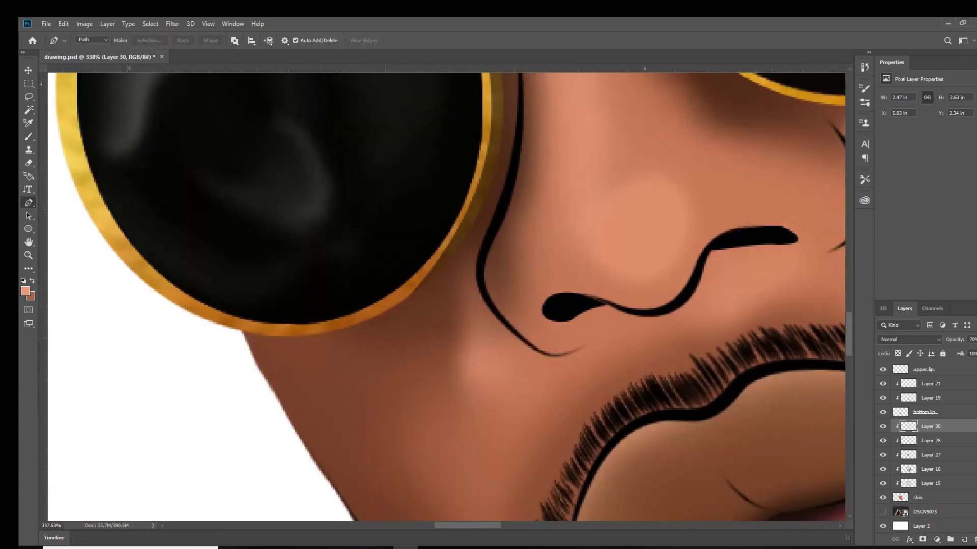
pyautogui.hotkey('ctrl', 'shift', 'alt', 'n')
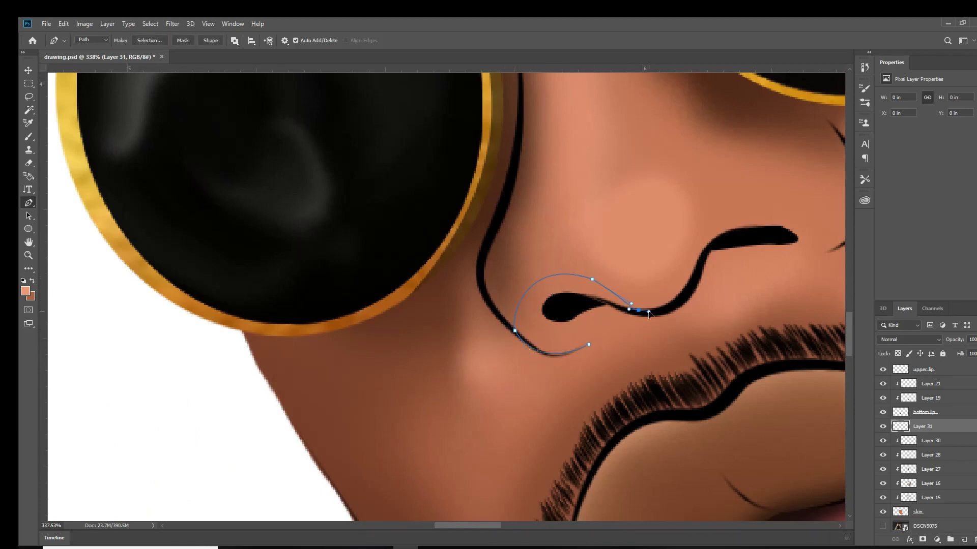
pyautogui.press('d')
pyautogui.rightClick(636, 304)
pyautogui.click(661, 392)
pyautogui.press('Return')
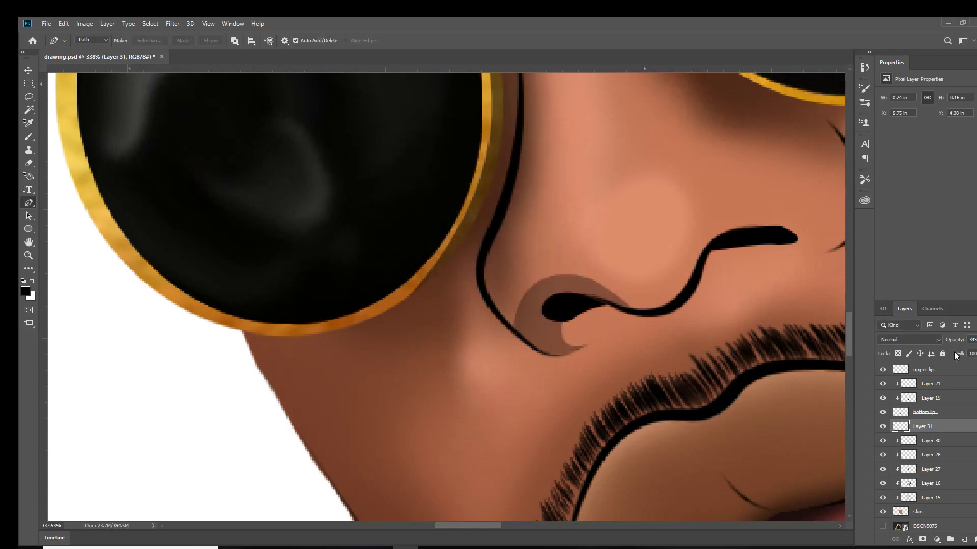
pyautogui.scroll(-6, 683, 282)
pyautogui.scroll(2, 662, 266)
pyautogui.scroll(4, 662, 266)
pyautogui.click(648, 250)
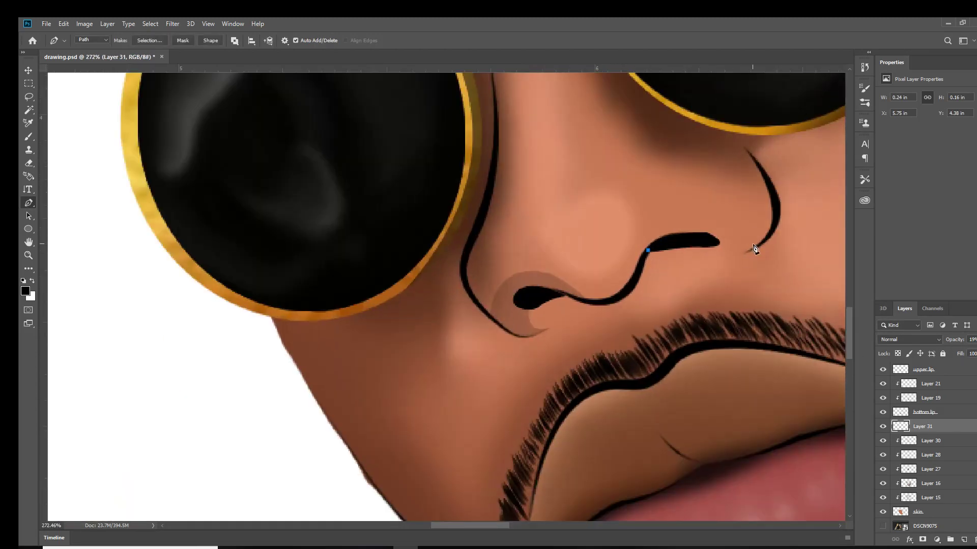
pyautogui.moveTo(831, 271); pyautogui.dragTo(679, 249)
pyautogui.rightClick(632, 226)
pyautogui.click(686, 298)
# Step: Brush soft brown shading beside the right nostril
pyautogui.scroll(-5, 686, 298)
pyautogui.scroll(6, 661, 295)
pyautogui.press('b')
pyautogui.moveTo(661, 285); pyautogui.dragTo(700, 287)
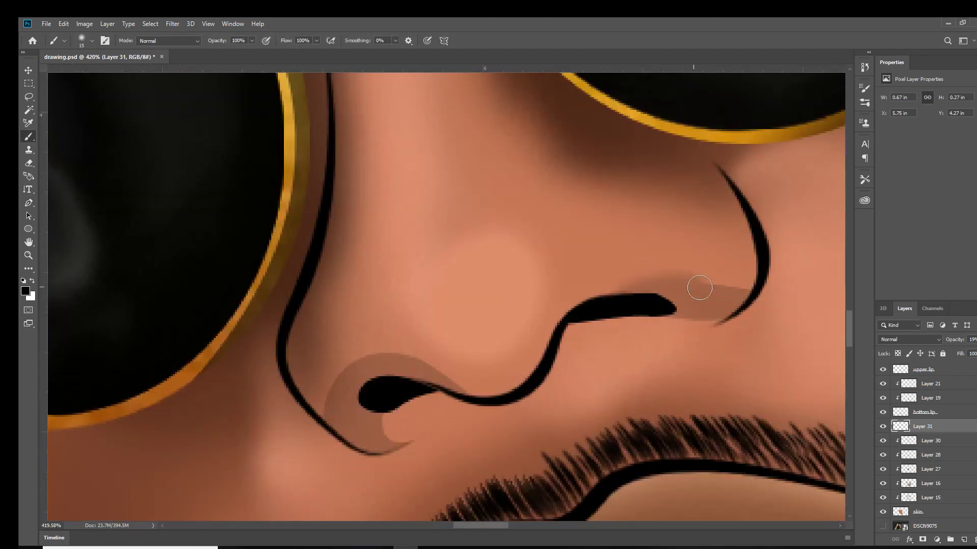
pyautogui.scroll(-5, 437, 379)
pyautogui.scroll(2, 513, 347)
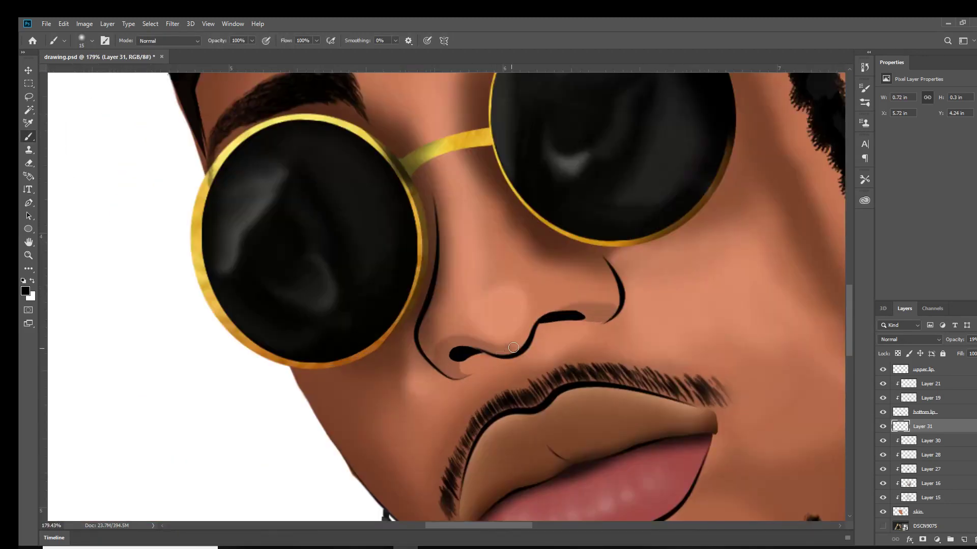
pyautogui.scroll(-3, 592, 311)
pyautogui.scroll(-2, 636, 264)
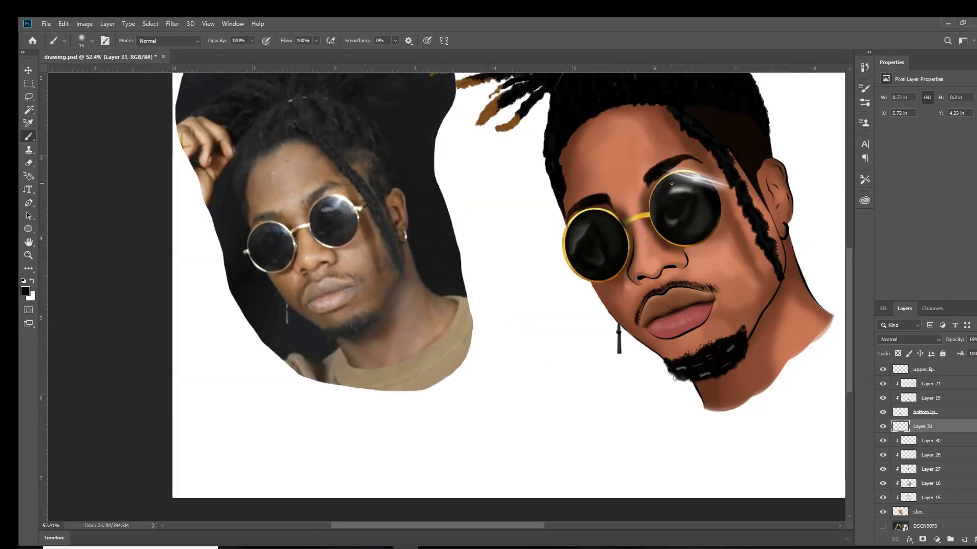
# Step: Fill a Pen path beside the nose under the left lens, then erase the excess shading
pyautogui.press('p')
pyautogui.scroll(1, 655, 239)
pyautogui.scroll(3, 509, 264)
pyautogui.scroll(1, 572, 256)
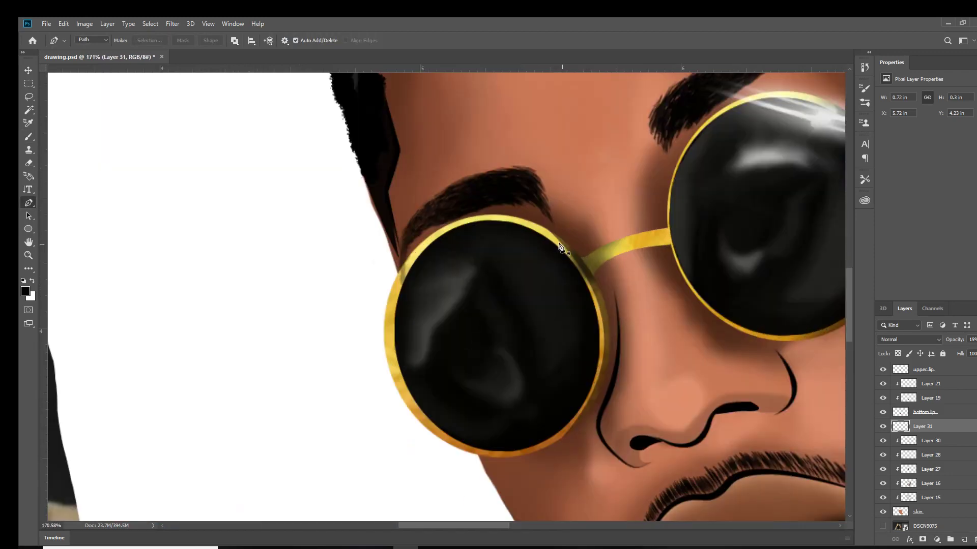
pyautogui.rightClick(612, 284)
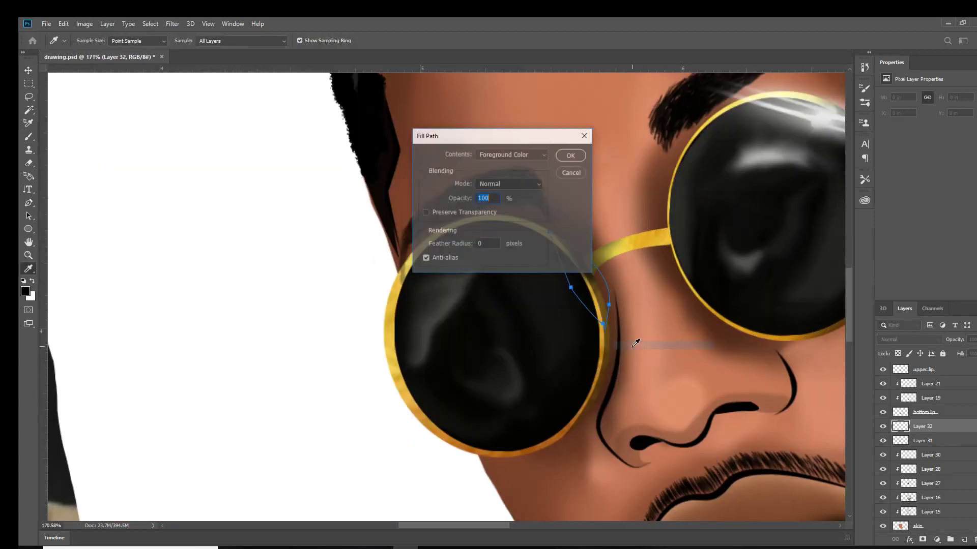
pyautogui.click(632, 346)
pyautogui.hotkey('ctrl', 'shift', 'alt', 'n')
pyautogui.press('e')
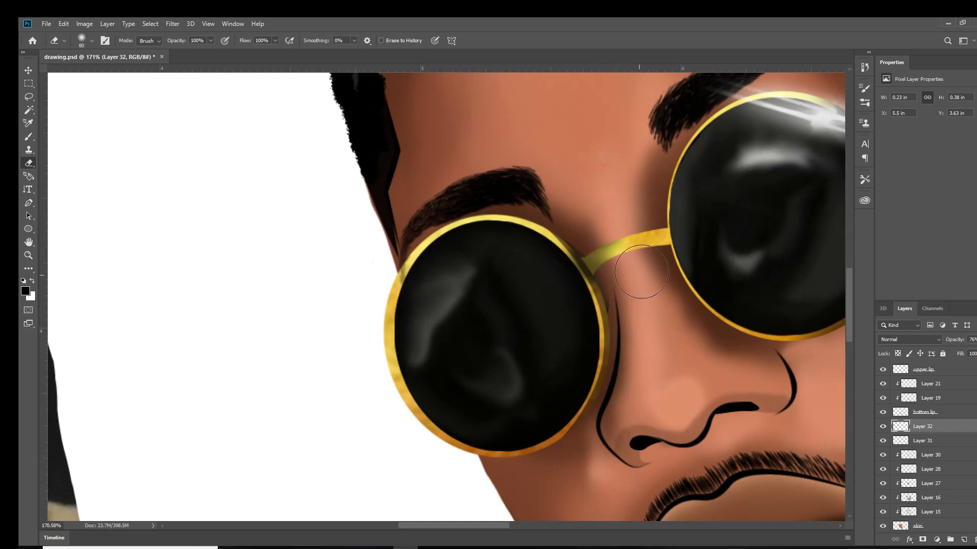
pyautogui.scroll(-3, 633, 294)
pyautogui.scroll(-1, 403, 251)
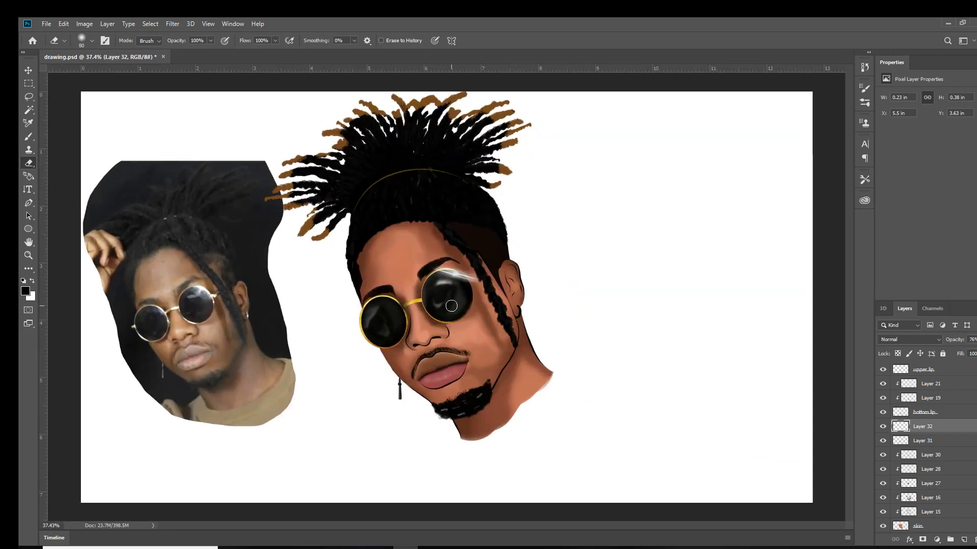
pyautogui.scroll(-2, 933, 482)
# Step: Clip a new shading layer and paint dark strokes along the jaw
pyautogui.keyDown('alt'); pyautogui.click(934, 403); pyautogui.keyUp('alt')
pyautogui.hotkey('ctrl', 'shift', 'alt', 'n')
pyautogui.press('b')
pyautogui.moveTo(453, 416)
pyautogui.mouseDown()
pyautogui.moveTo(491, 404)
pyautogui.moveTo(488, 391)
pyautogui.mouseUp()
pyautogui.scroll(5, 488, 400)
pyautogui.scroll(2, 484, 447)
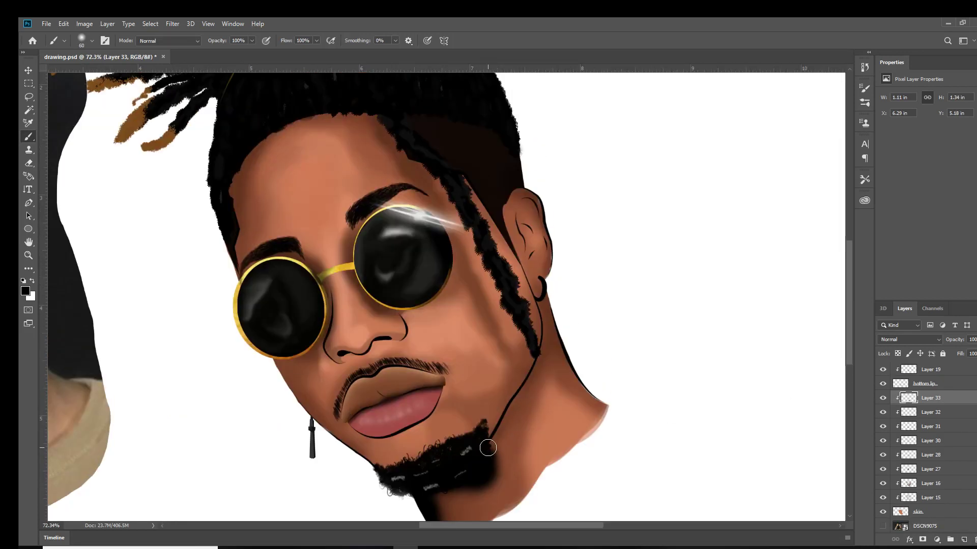
pyautogui.scroll(5, 472, 443)
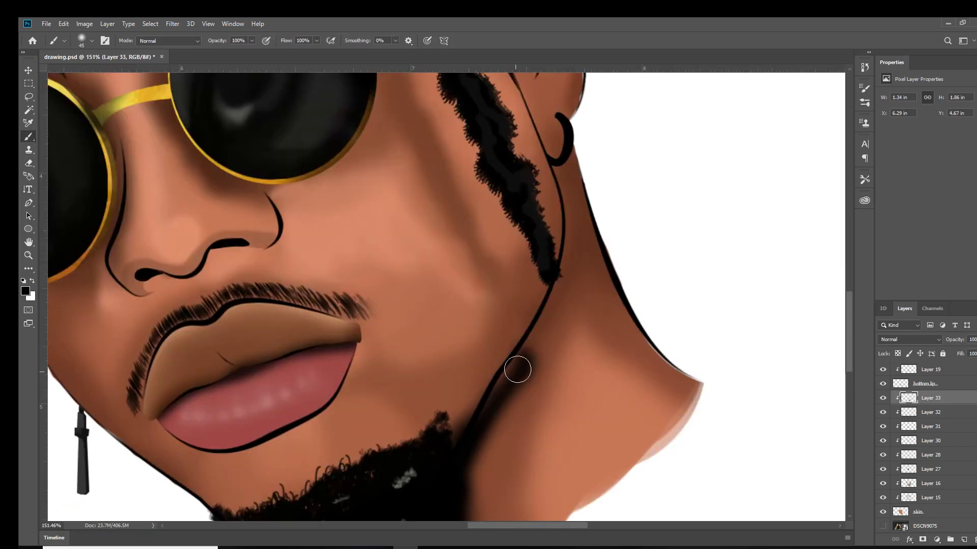
pyautogui.scroll(-3, 517, 370)
pyautogui.scroll(-3, 468, 463)
# Step: Set Layer 33 to 74% opacity and smudge the chin and neck shadow
pyautogui.moveTo(959, 340); pyautogui.dragTo(954, 342)
pyautogui.click(29, 268)
pyautogui.click(133, 347)
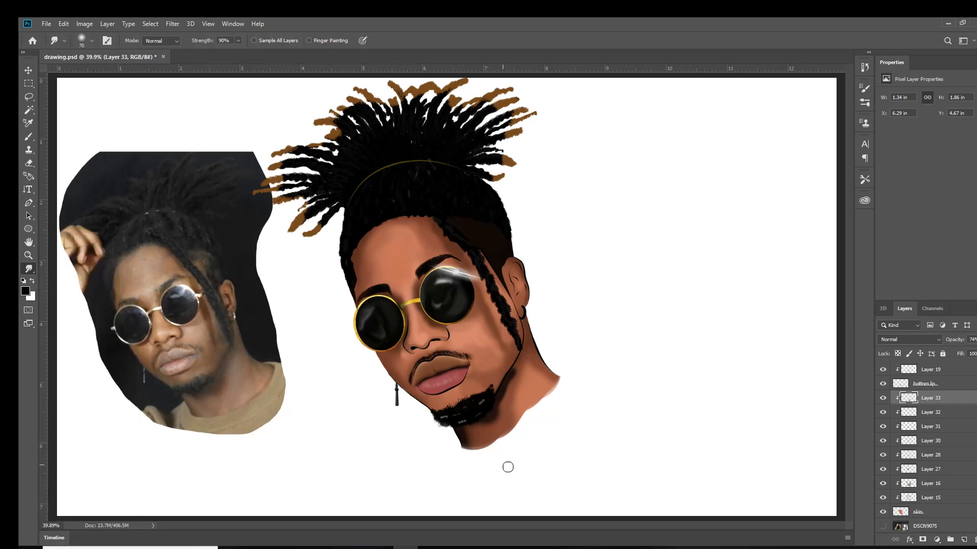
pyautogui.scroll(6, 496, 458)
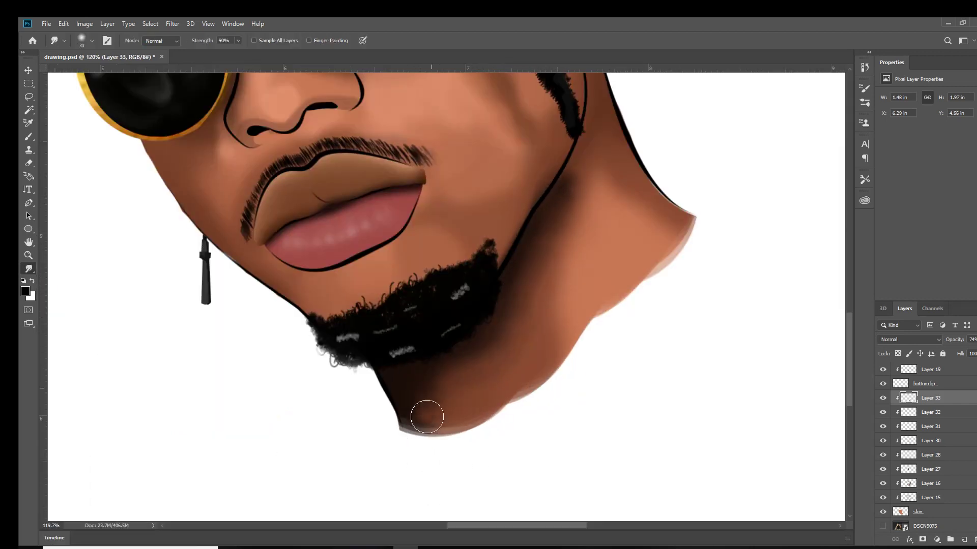
pyautogui.scroll(-2, 570, 377)
pyautogui.scroll(2, 576, 268)
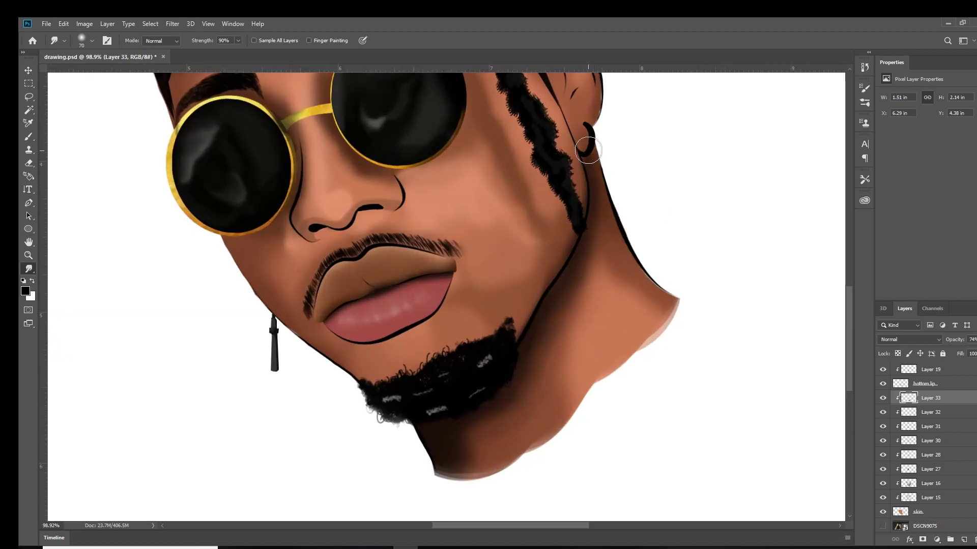
pyautogui.scroll(-5, 661, 321)
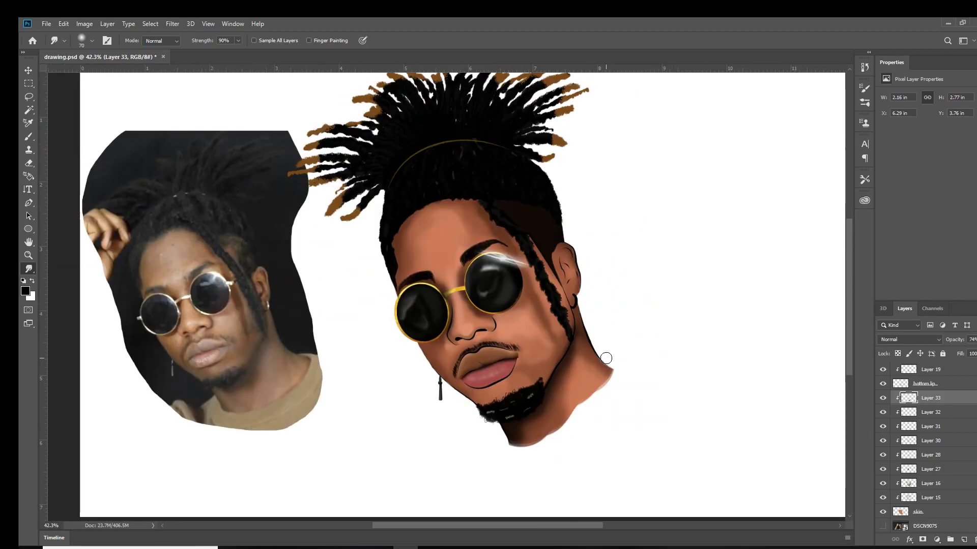
pyautogui.scroll(1, 470, 141)
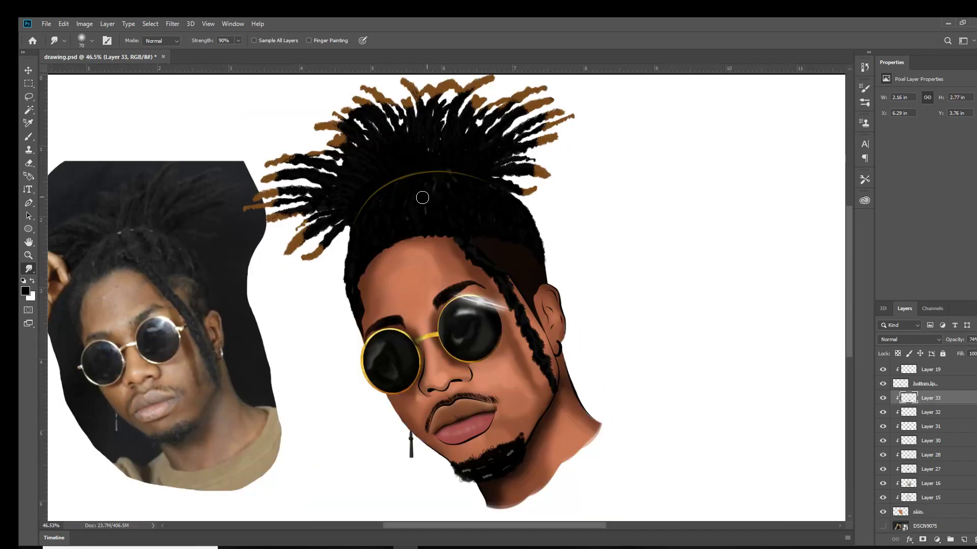
pyautogui.keyDown('ctrl'); pyautogui.click(284, 188); pyautogui.keyUp('ctrl')
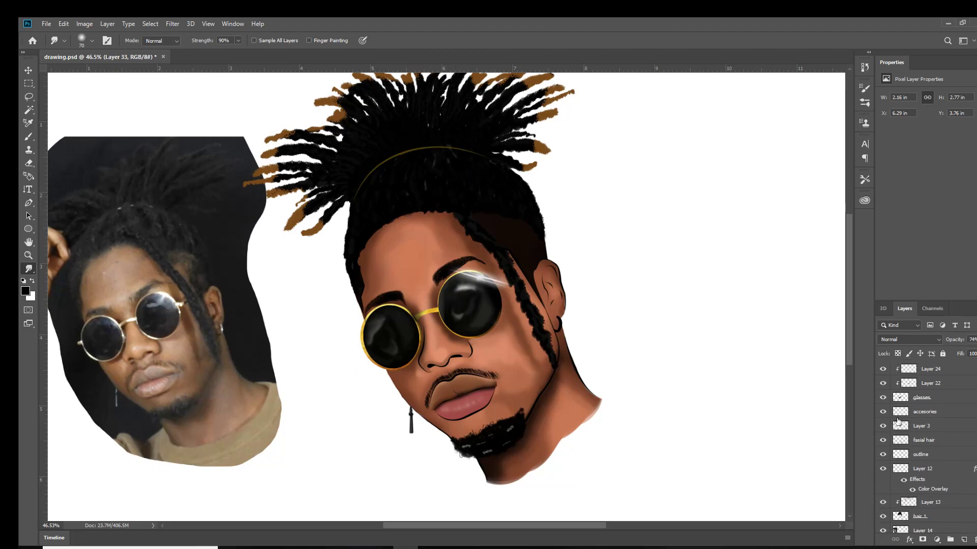
# Step: Darken the hairline on clipped Layer 34 with a size-30 brush, erasing the excess
pyautogui.hotkey('ctrl', 'shift', 'alt', 'n')
pyautogui.press('b')
pyautogui.scroll(2, 580, 315)
pyautogui.scroll(6, 580, 316)
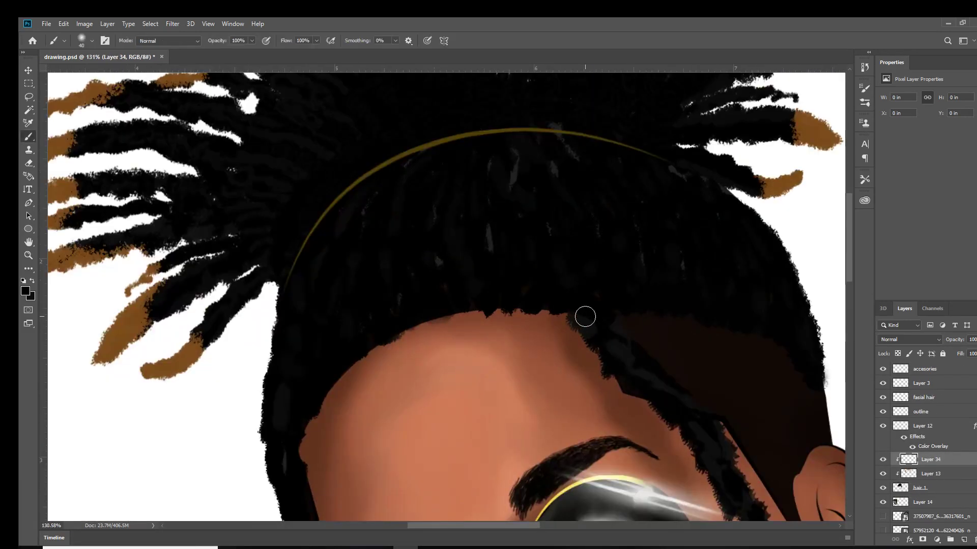
pyautogui.rightClick(581, 311)
pyautogui.press('[')
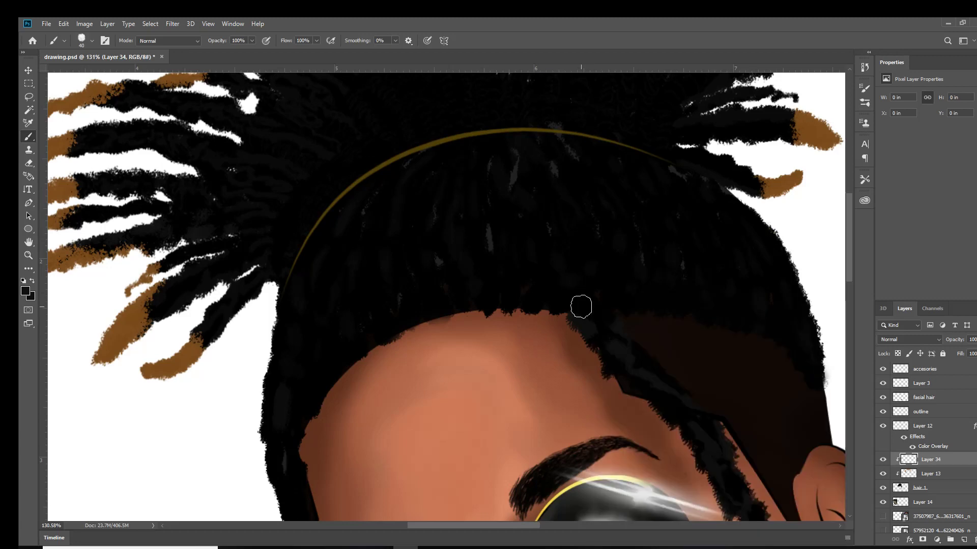
pyautogui.press('e')
pyautogui.scroll(-5, 517, 308)
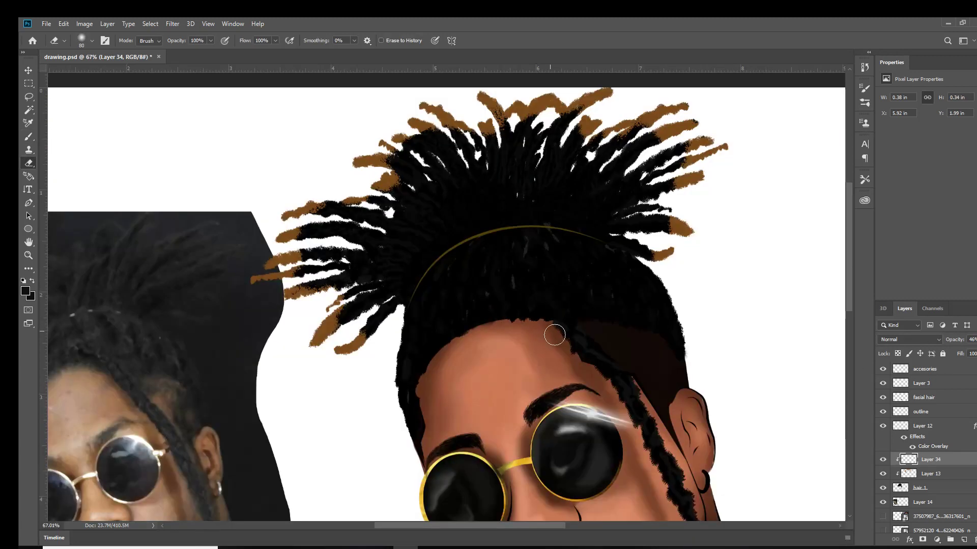
pyautogui.scroll(-2, 589, 313)
pyautogui.scroll(2, 630, 383)
pyautogui.scroll(1, 577, 305)
pyautogui.press('b')
# Step: Add Layer 35 and move it below the hair 1 layer
pyautogui.hotkey('ctrl', 'shift', 'alt', 'n')
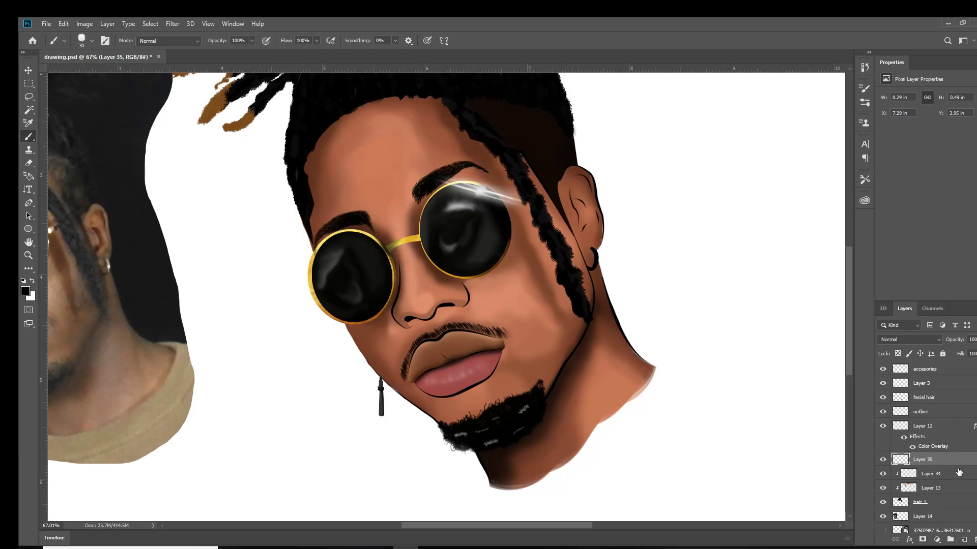
pyautogui.moveTo(962, 473); pyautogui.dragTo(960, 510)
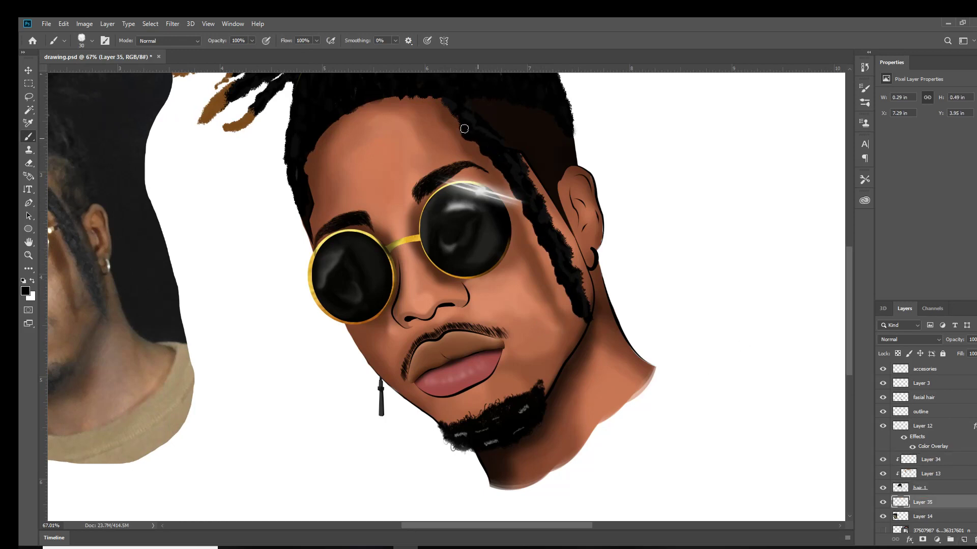
pyautogui.scroll(-3, 473, 137)
pyautogui.scroll(2, 480, 245)
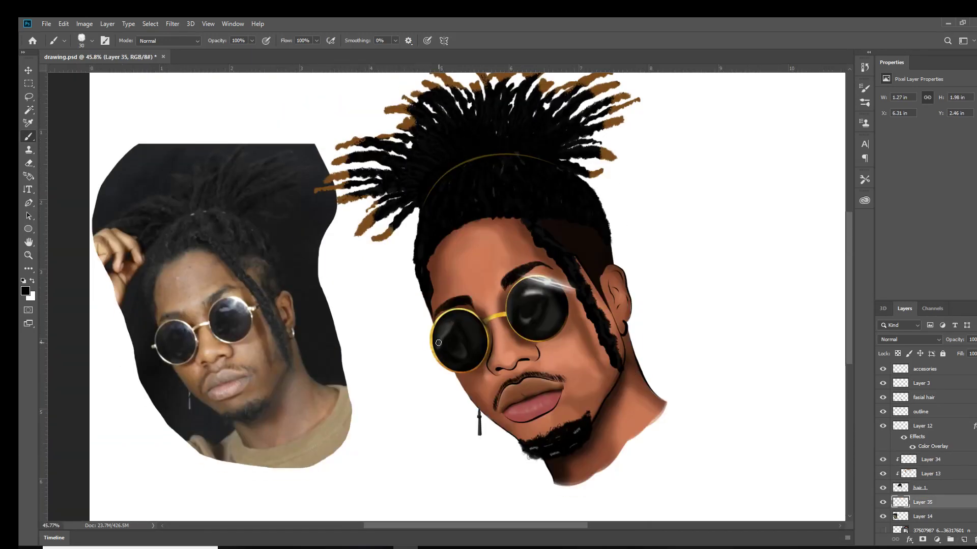
pyautogui.scroll(-5, 926, 443)
pyautogui.rightClick(937, 396)
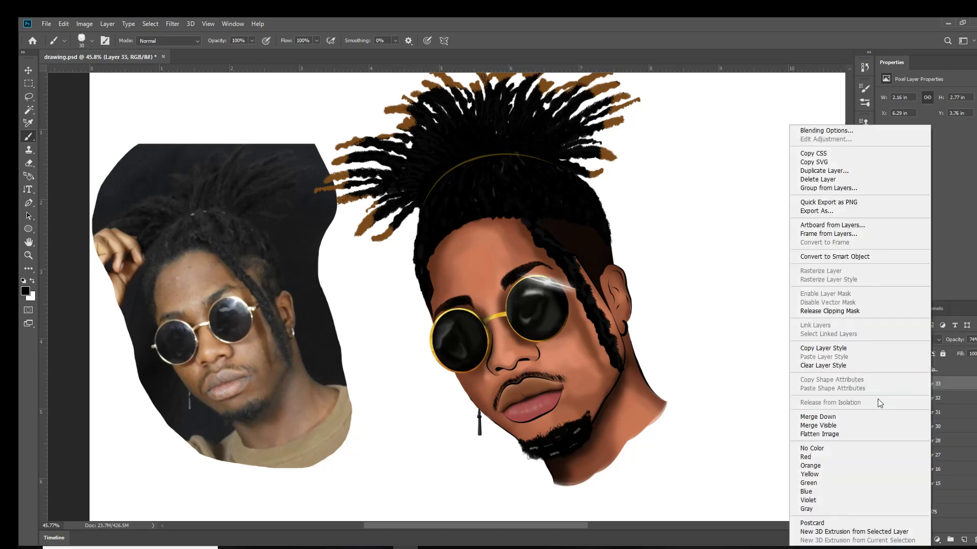
# Step: Merge Layers 15 through 33, then undo to keep them separate
pyautogui.press('Escape')
pyautogui.keyDown('shift'); pyautogui.click(883, 484); pyautogui.keyUp('shift')
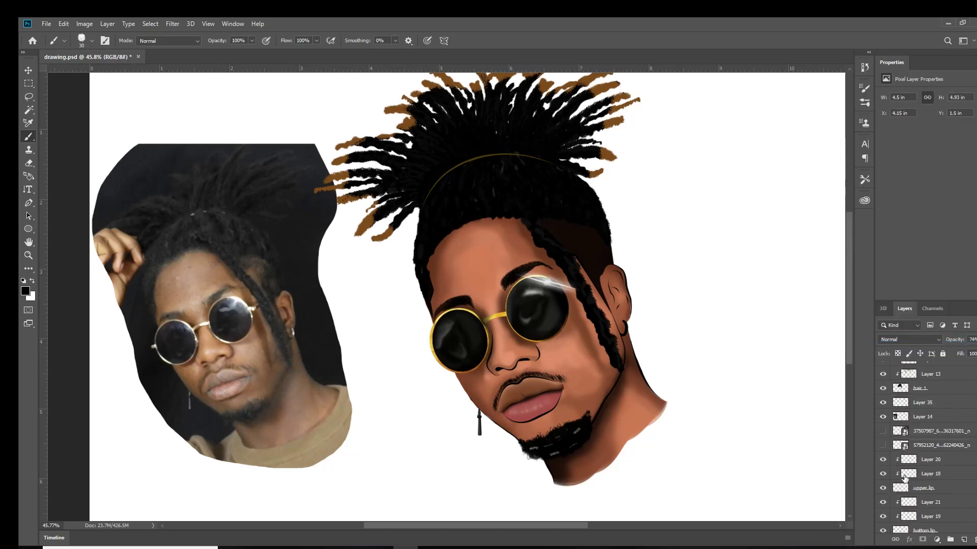
pyautogui.rightClick(910, 483)
pyautogui.click(895, 312)
pyautogui.hotkey('ctrl', 'z')
# Step: Add Layer 36 and set up a skin-tone brush for nose touch-ups
pyautogui.click(964, 540)
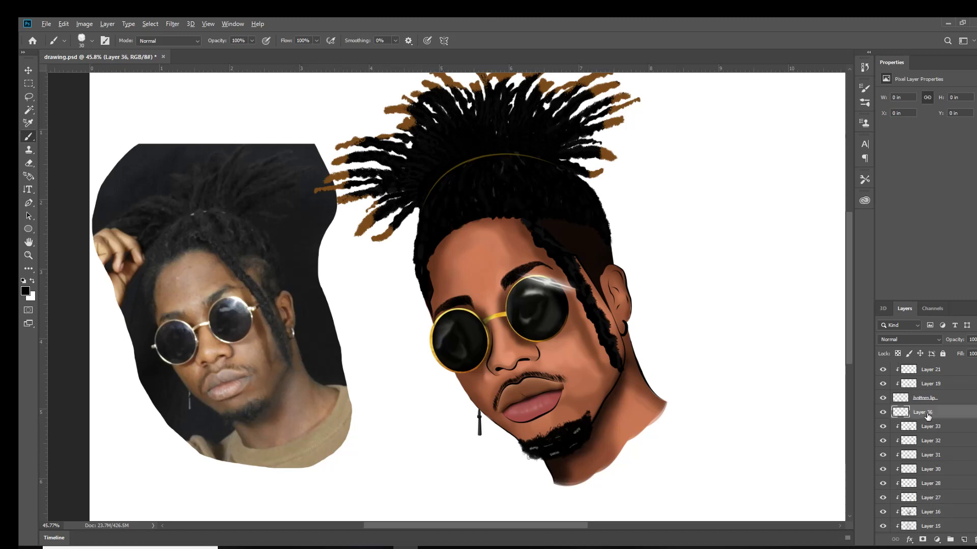
pyautogui.scroll(3, 599, 261)
pyautogui.scroll(-1, 599, 261)
pyautogui.keyDown('alt'); pyautogui.click(599, 261); pyautogui.keyUp('alt')
pyautogui.rightClick(631, 264)
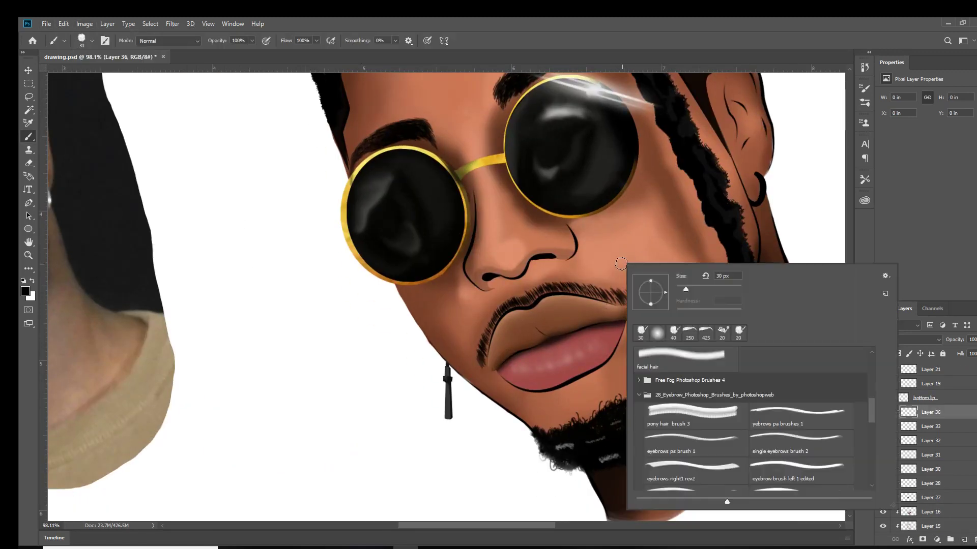
pyautogui.press('Escape')
pyautogui.scroll(3, 664, 324)
pyautogui.scroll(3, 664, 324)
pyautogui.scroll(-2, 728, 313)
pyautogui.scroll(-2, 615, 336)
pyautogui.scroll(-2, 563, 333)
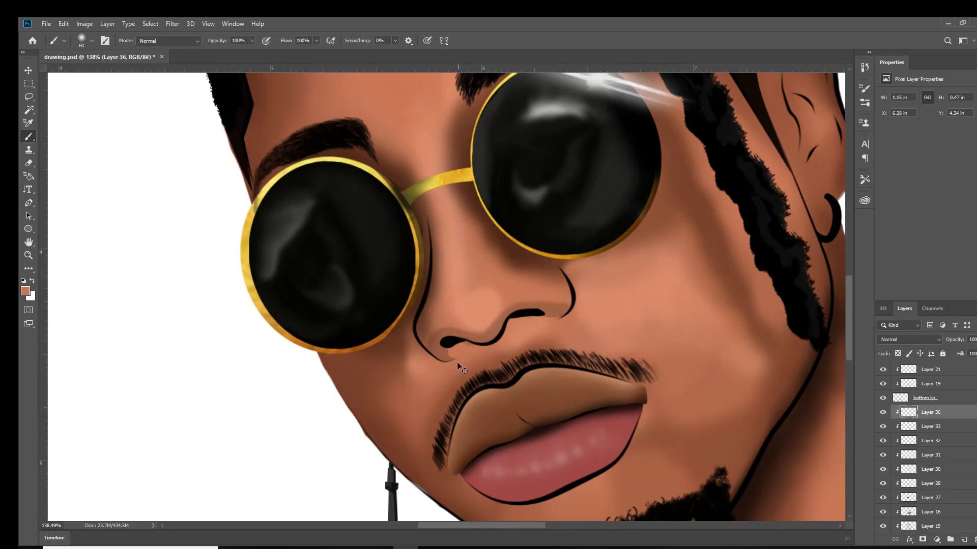
pyautogui.scroll(-3, 447, 421)
pyautogui.scroll(3, 607, 260)
pyautogui.scroll(-4, 632, 278)
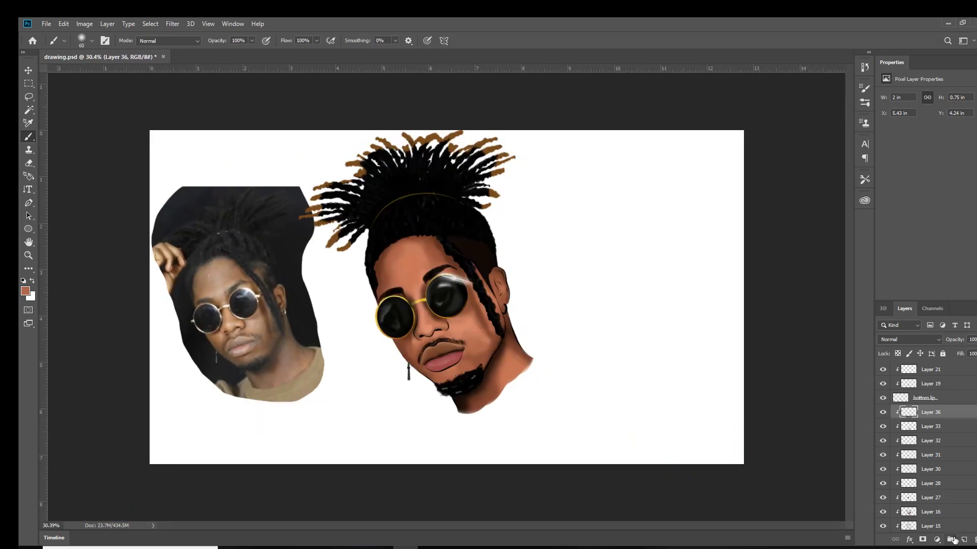
pyautogui.press('p')
pyautogui.scroll(5, 525, 278)
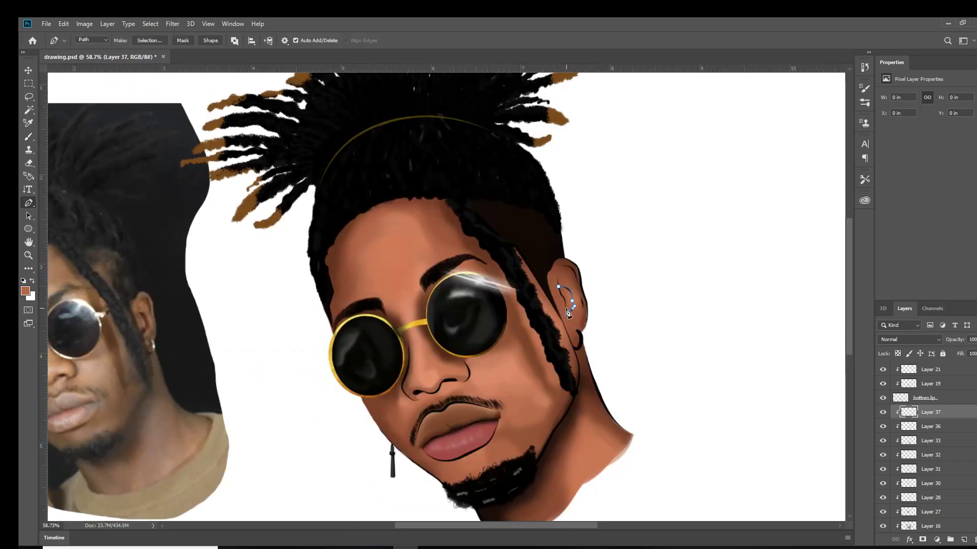
# Step: Fill the inner-ear path dark and position the placed gold texture near the ear
pyautogui.scroll(5, 567, 312)
pyautogui.rightClick(605, 273)
pyautogui.click(633, 353)
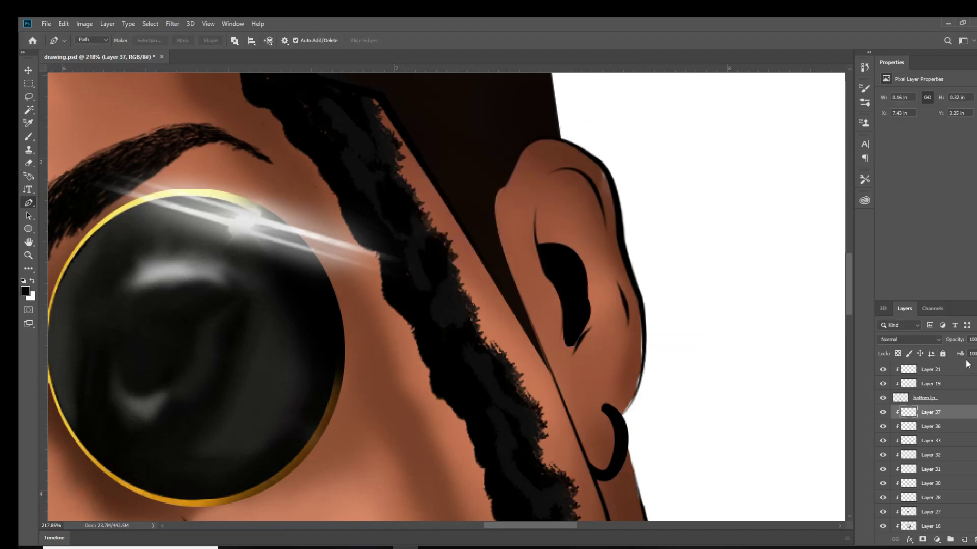
pyautogui.scroll(-5, 633, 328)
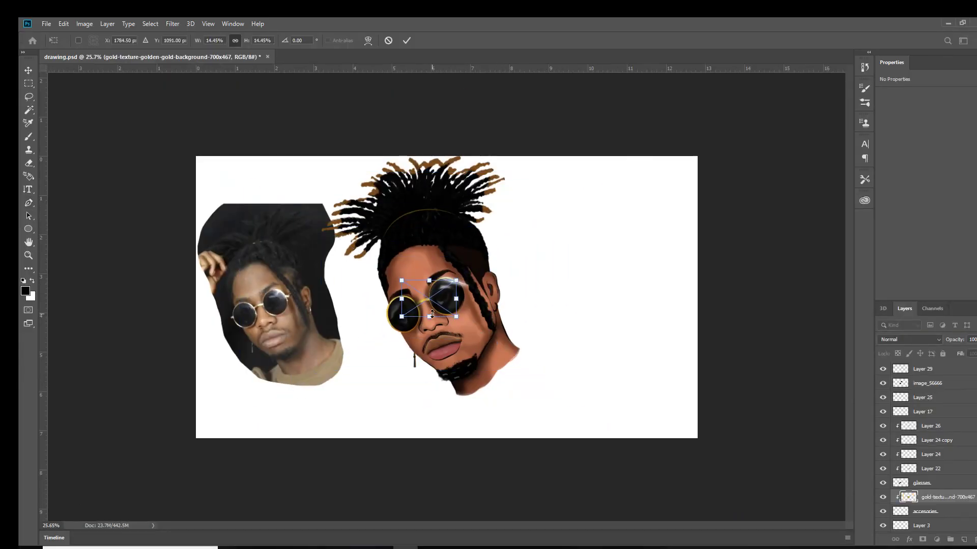
pyautogui.scroll(3, 432, 313)
pyautogui.moveTo(432, 314); pyautogui.dragTo(515, 299)
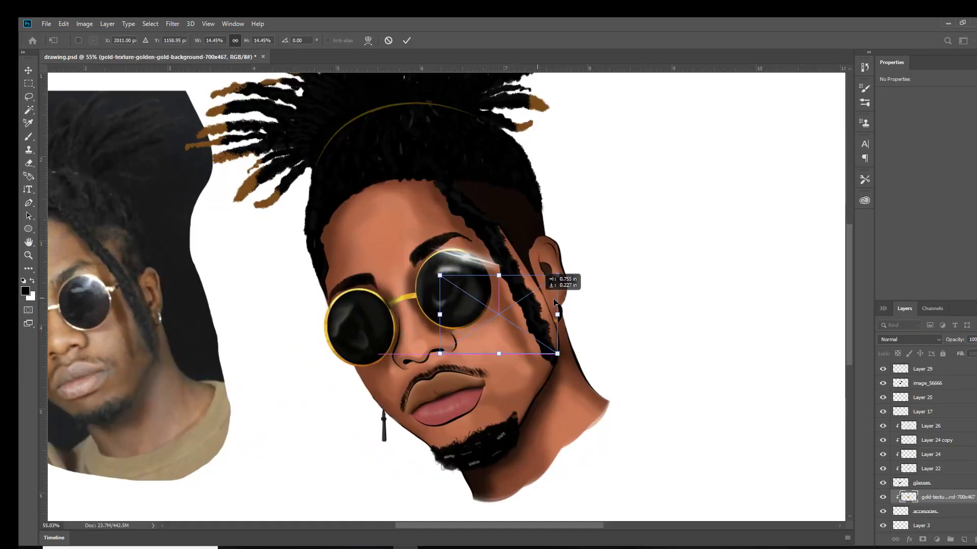
# Step: Commit the gold texture and paint a dark edge down the earring stem's right side
pyautogui.press('Return')
pyautogui.press('p')
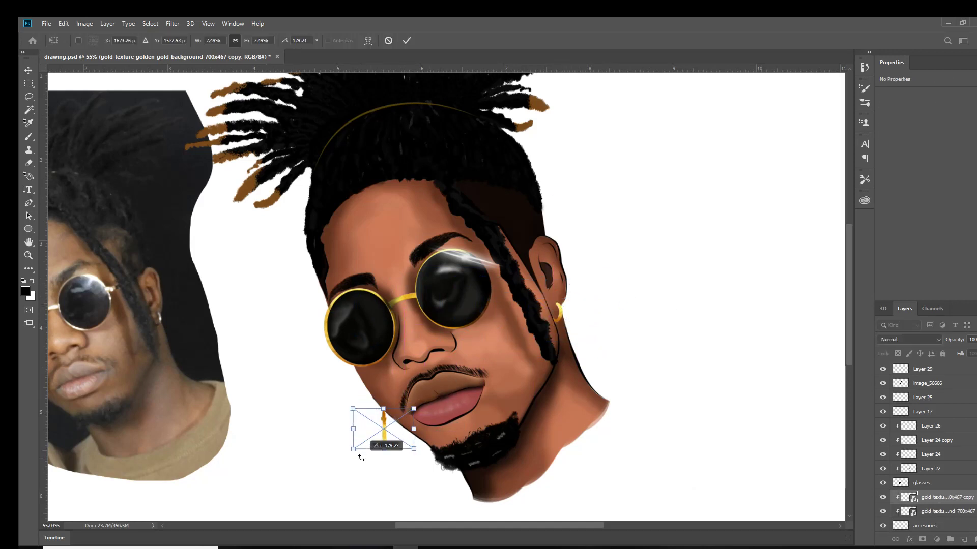
pyautogui.press('b')
pyautogui.scroll(5, 427, 407)
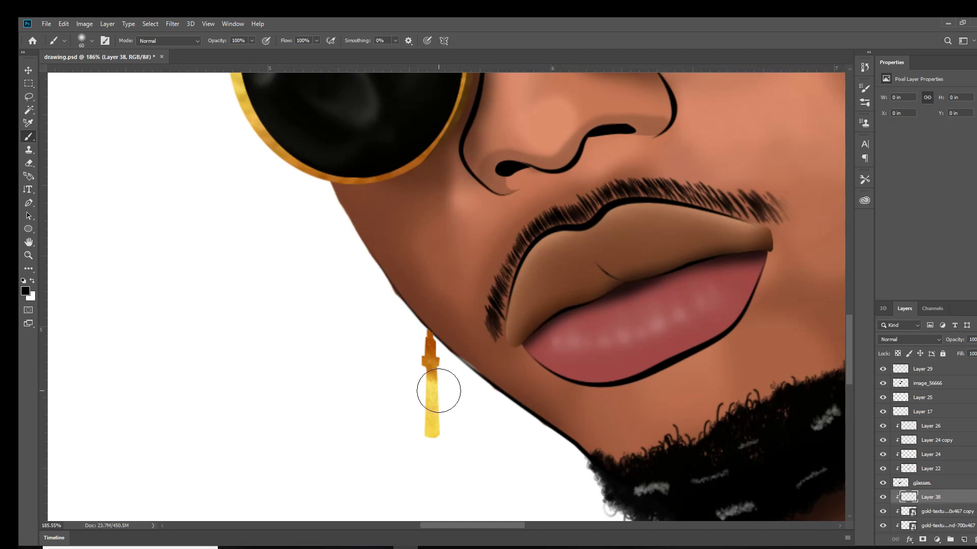
pyautogui.press('[')
pyautogui.press('[')
pyautogui.press('[')
pyautogui.scroll(4, 438, 391)
pyautogui.moveTo(432, 366)
pyautogui.mouseDown()
pyautogui.moveTo(436, 479)
pyautogui.moveTo(442, 391)
pyautogui.mouseUp()
pyautogui.scroll(-3, 436, 430)
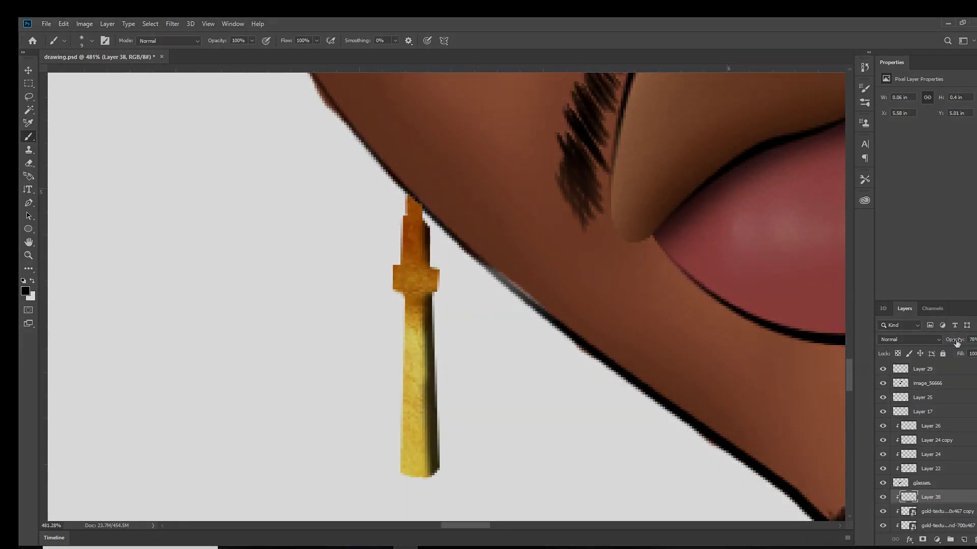
pyautogui.click(964, 539)
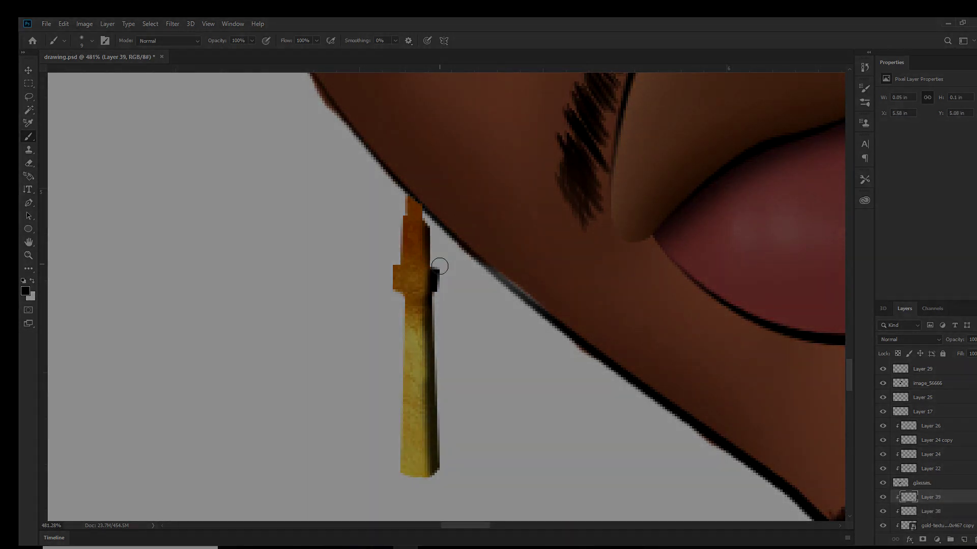